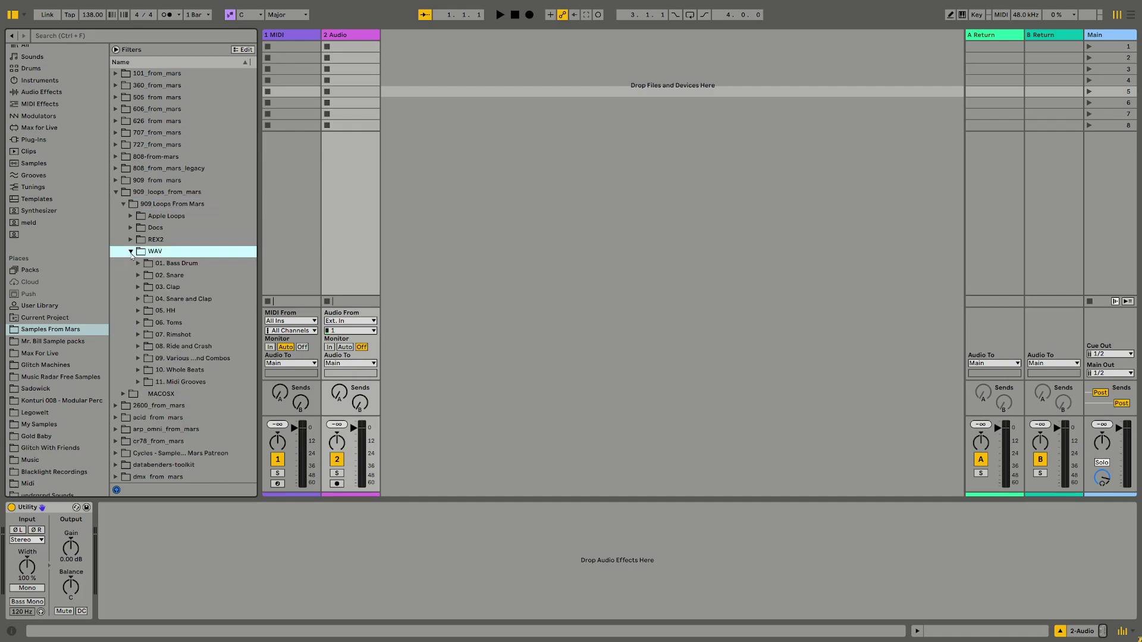
# Expand the 01. Bass Drum and 01. Clean folders under WAV and widen the browser to show the full file names
pyautogui.click(138, 263)
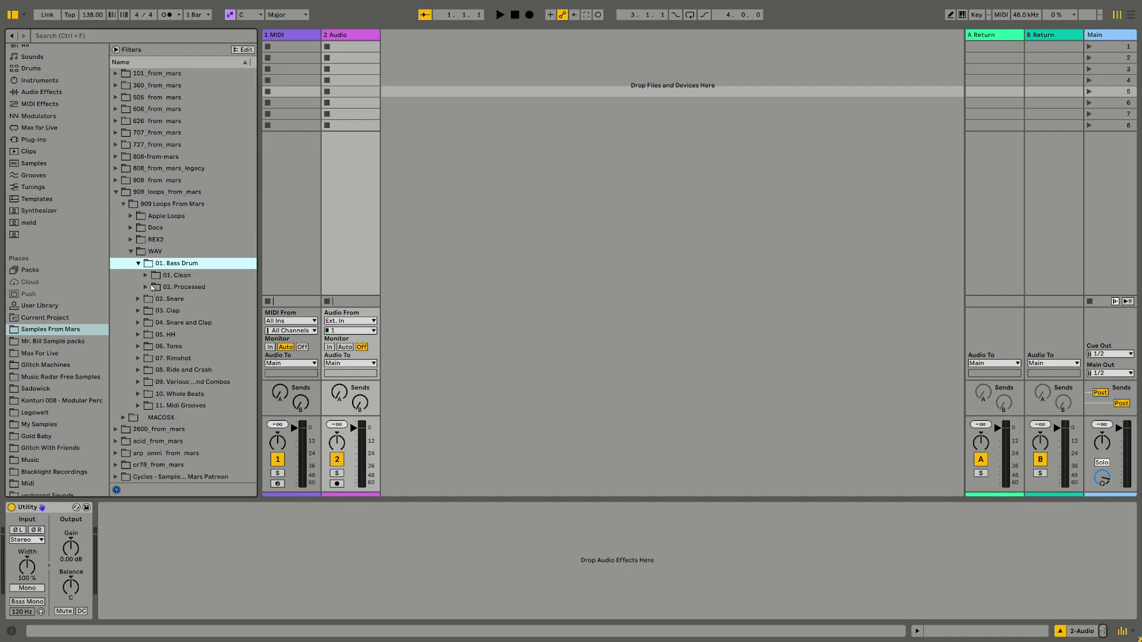
pyautogui.click(147, 276)
pyautogui.click(171, 289)
pyautogui.moveTo(260, 331); pyautogui.dragTo(324, 327)
# Audition a range of clean 909 bass drum loops in the 01. Clean folder to compare their kick patterns and sound
pyautogui.click(229, 310)
pyautogui.scroll(-3, 228, 311)
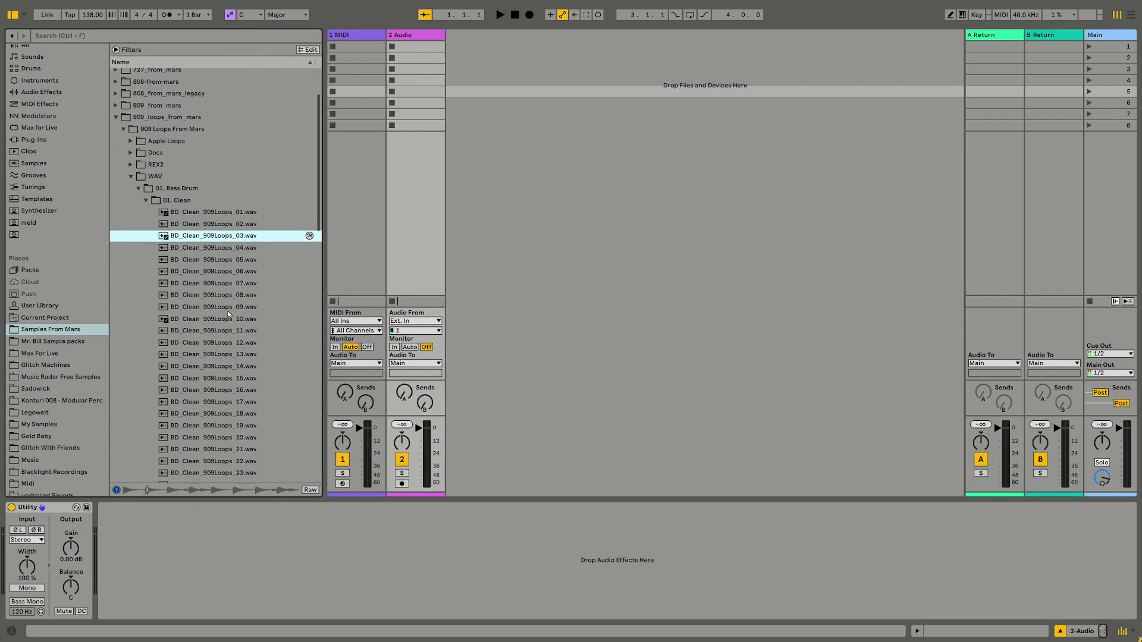
pyautogui.click(228, 310)
pyautogui.click(209, 323)
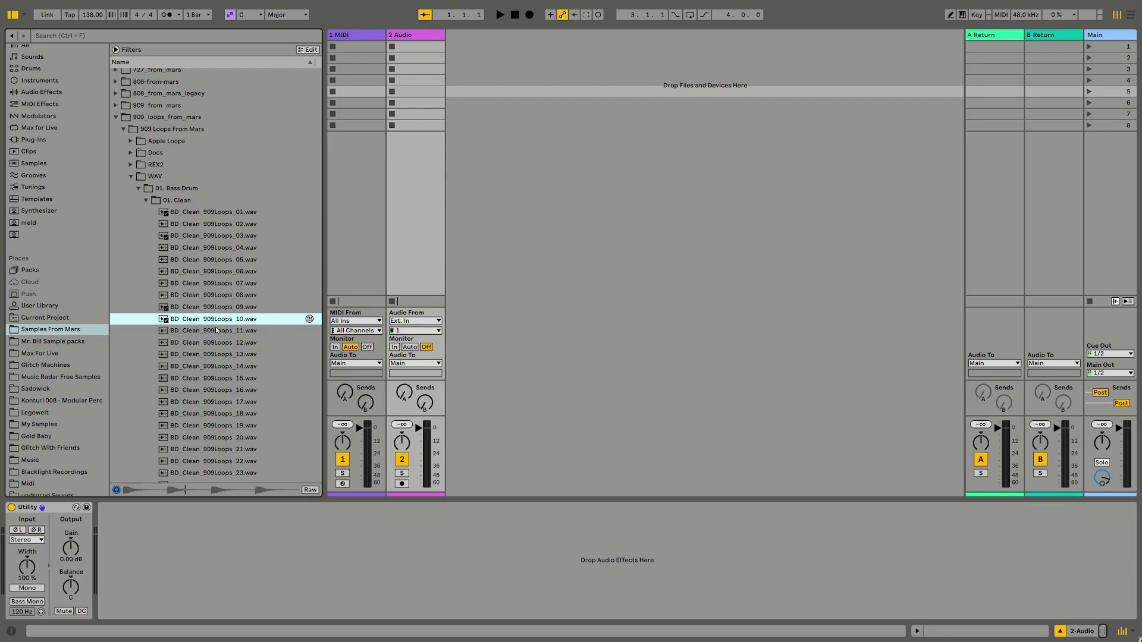
pyautogui.click(216, 331)
pyautogui.click(209, 321)
pyautogui.click(207, 310)
pyautogui.click(207, 322)
pyautogui.click(203, 357)
pyautogui.click(204, 310)
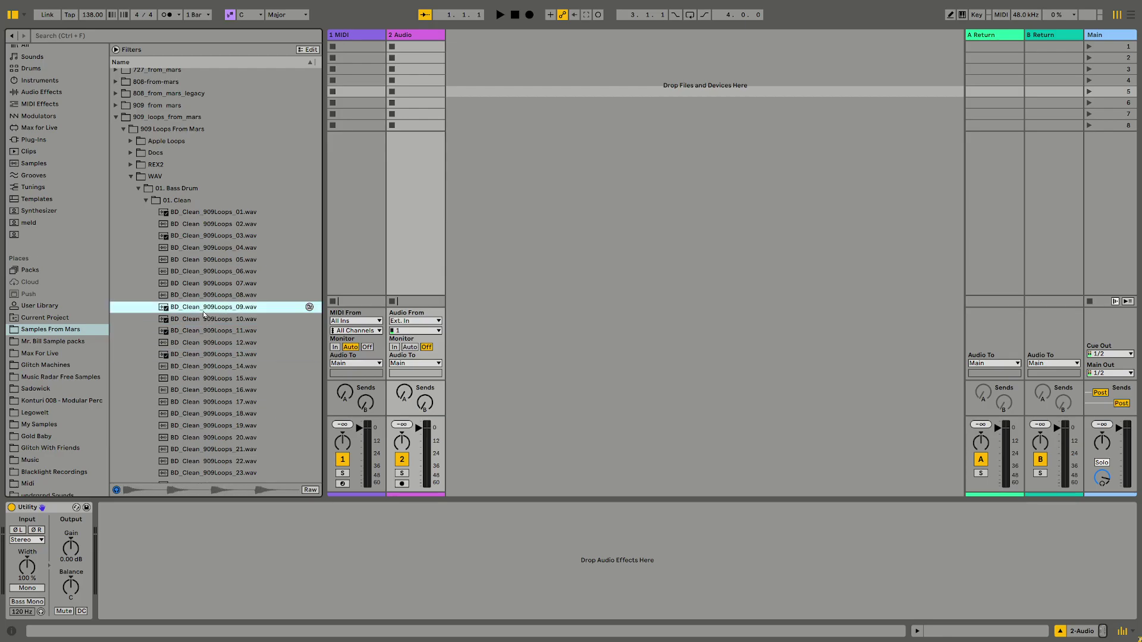
pyautogui.click(192, 295)
pyautogui.click(194, 283)
pyautogui.scroll(-3, 198, 345)
pyautogui.click(203, 361)
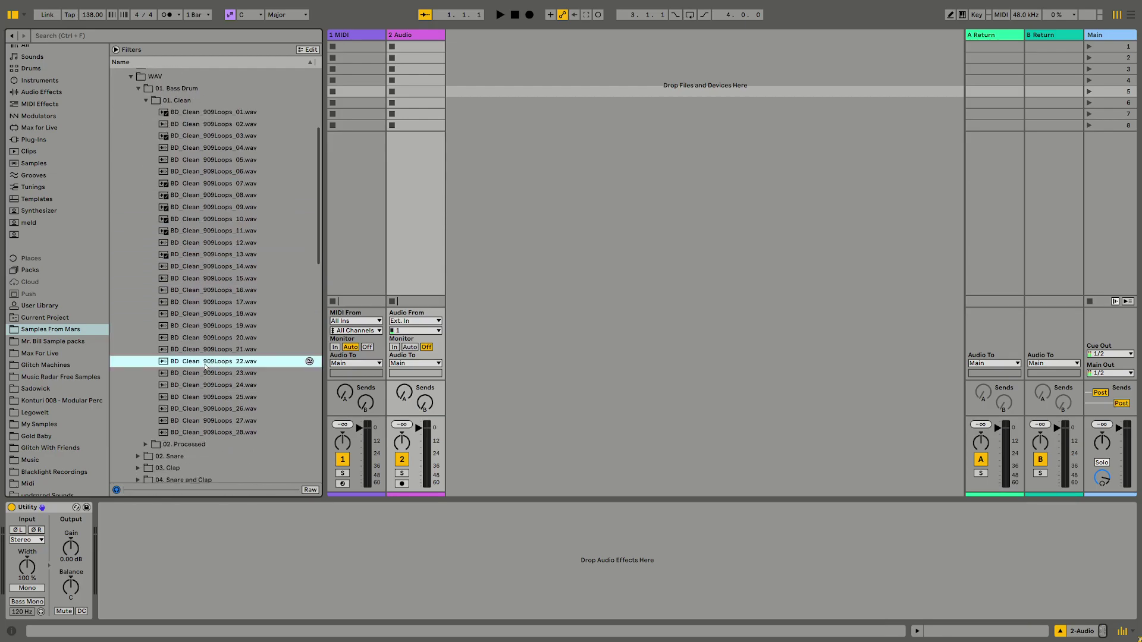
pyautogui.click(213, 422)
# Switch to the 02. Processed folder and audition its bass drum loops, including numbers 15, 18, 20, 24 and 33
pyautogui.click(146, 101)
pyautogui.click(145, 112)
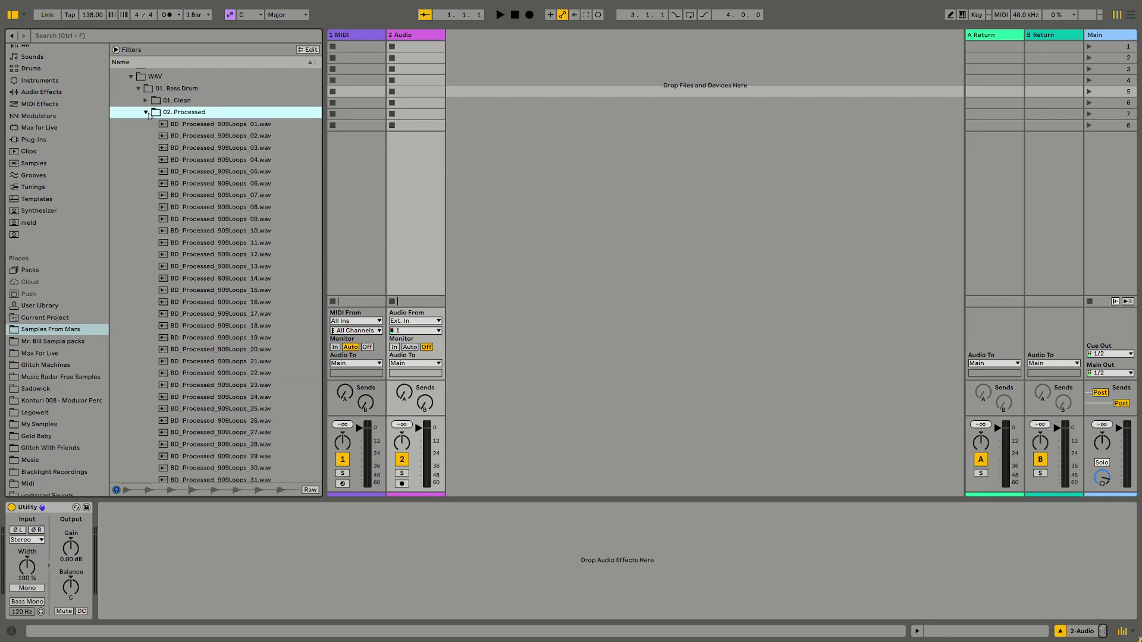
pyautogui.click(181, 136)
pyautogui.click(203, 294)
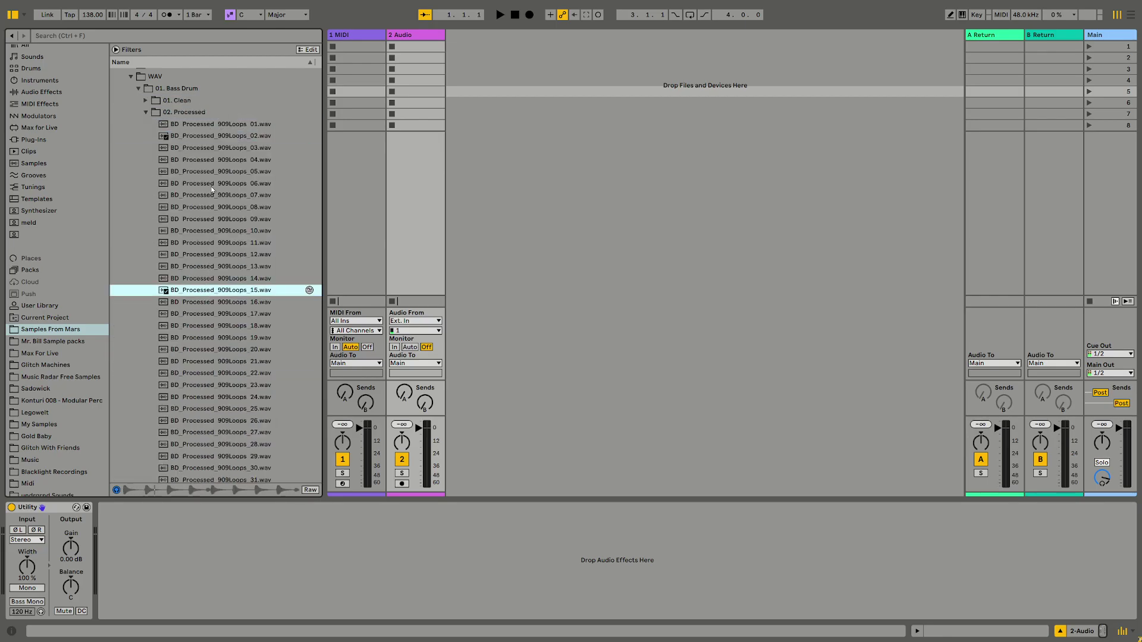
pyautogui.click(195, 126)
pyautogui.click(210, 231)
pyautogui.click(211, 349)
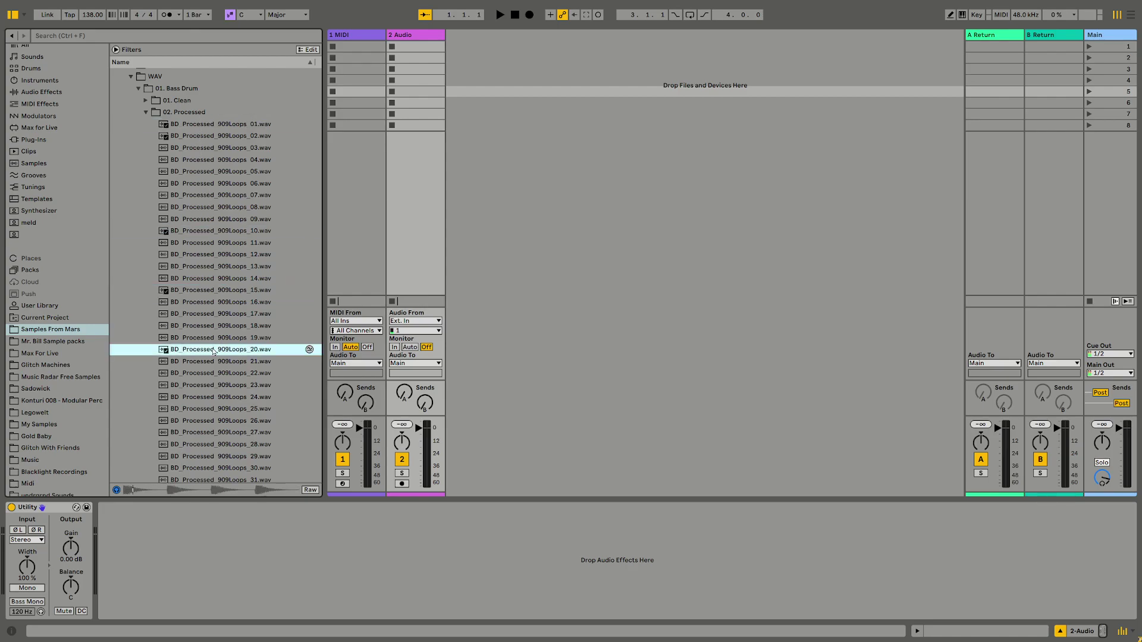
pyautogui.scroll(-3, 212, 345)
pyautogui.click(214, 345)
pyautogui.click(219, 417)
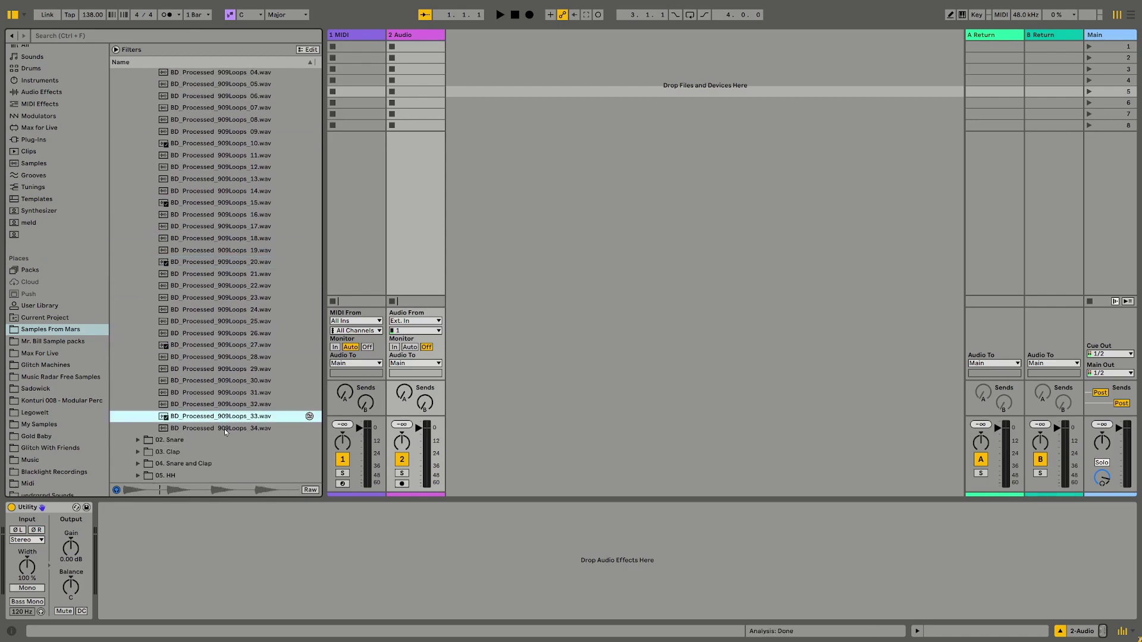
pyautogui.click(219, 344)
pyautogui.click(217, 310)
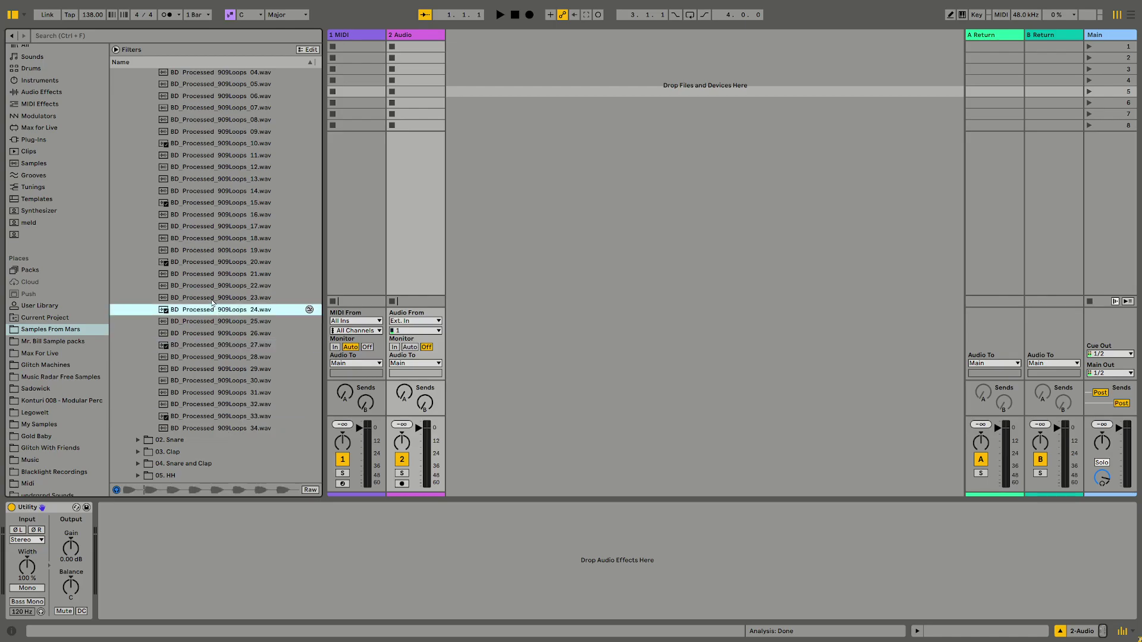
pyautogui.click(211, 286)
pyautogui.click(208, 275)
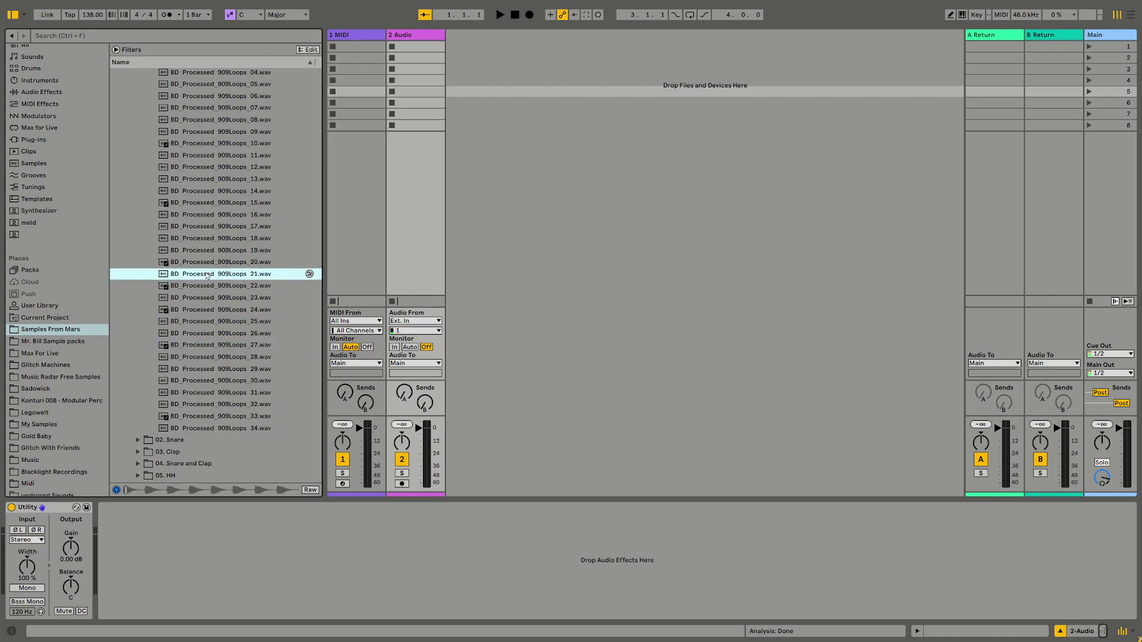
pyautogui.click(210, 238)
pyautogui.click(211, 226)
pyautogui.click(212, 239)
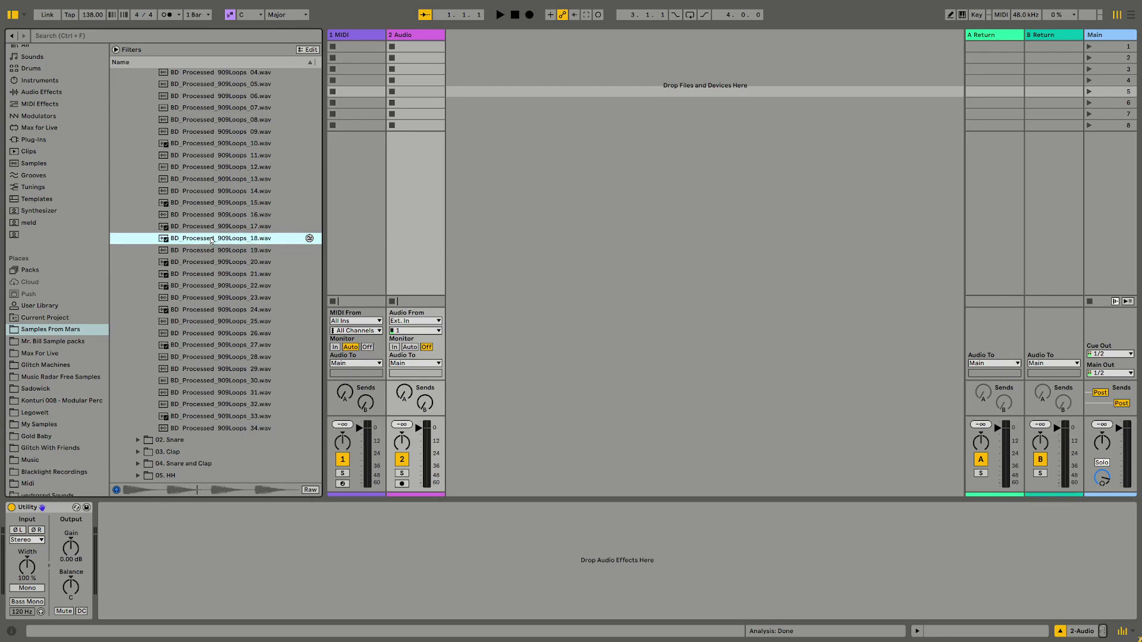
pyautogui.click(203, 203)
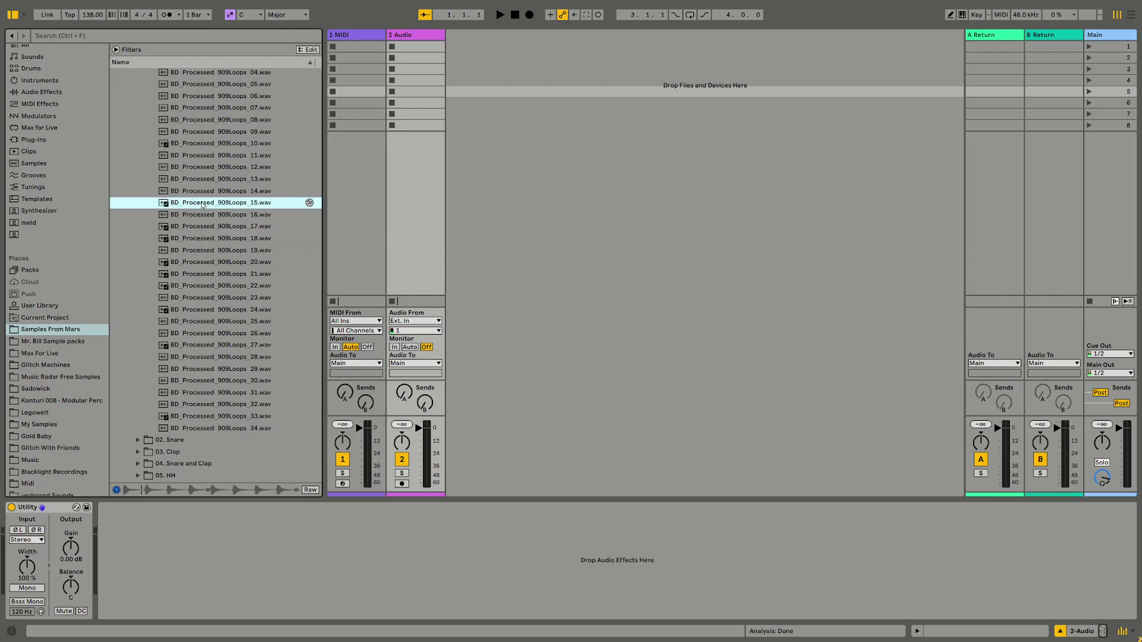
# Choose BD_Clean_909Loops_13.wav from the 01. Clean folder, load it into the audio track's first clip slot and launch it
pyautogui.scroll(4, 202, 203)
pyautogui.click(146, 150)
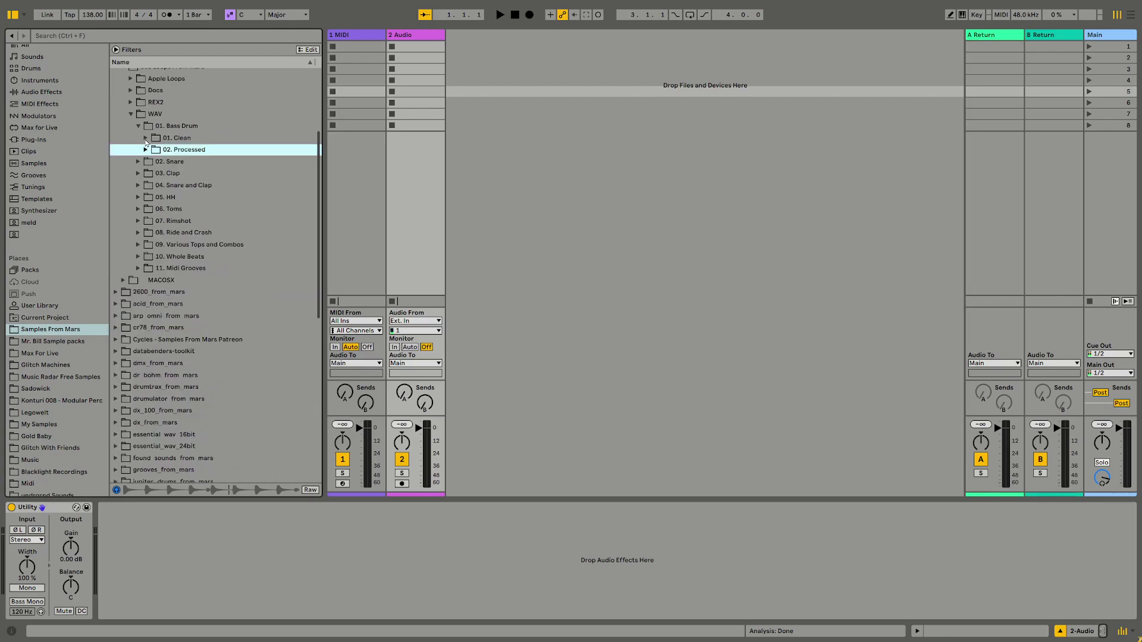
pyautogui.click(145, 138)
pyautogui.click(179, 173)
pyautogui.click(189, 151)
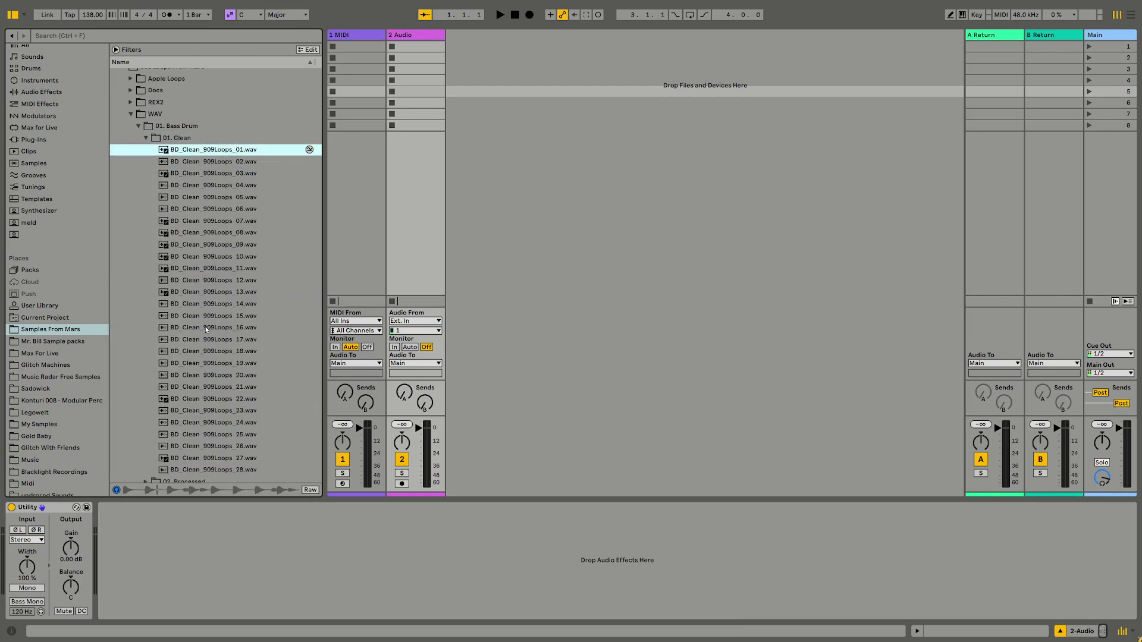
pyautogui.click(186, 292)
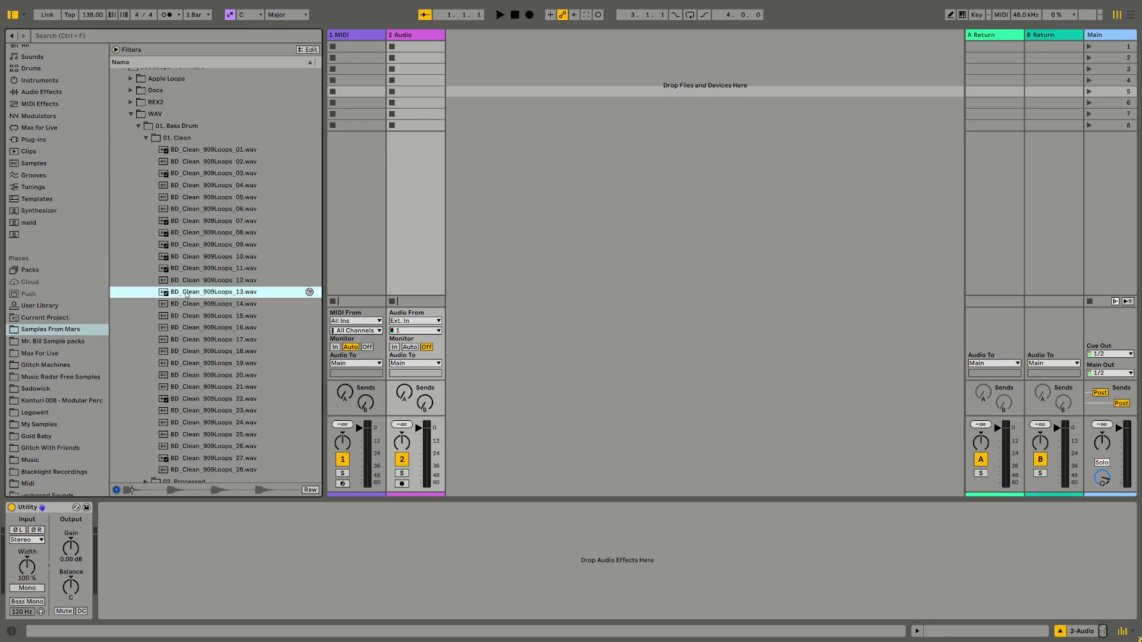
pyautogui.moveTo(185, 294); pyautogui.dragTo(394, 48)
pyautogui.click(393, 47)
# Delete the empty MIDI track and select the kick loop clip on the remaining track
pyautogui.click(373, 36)
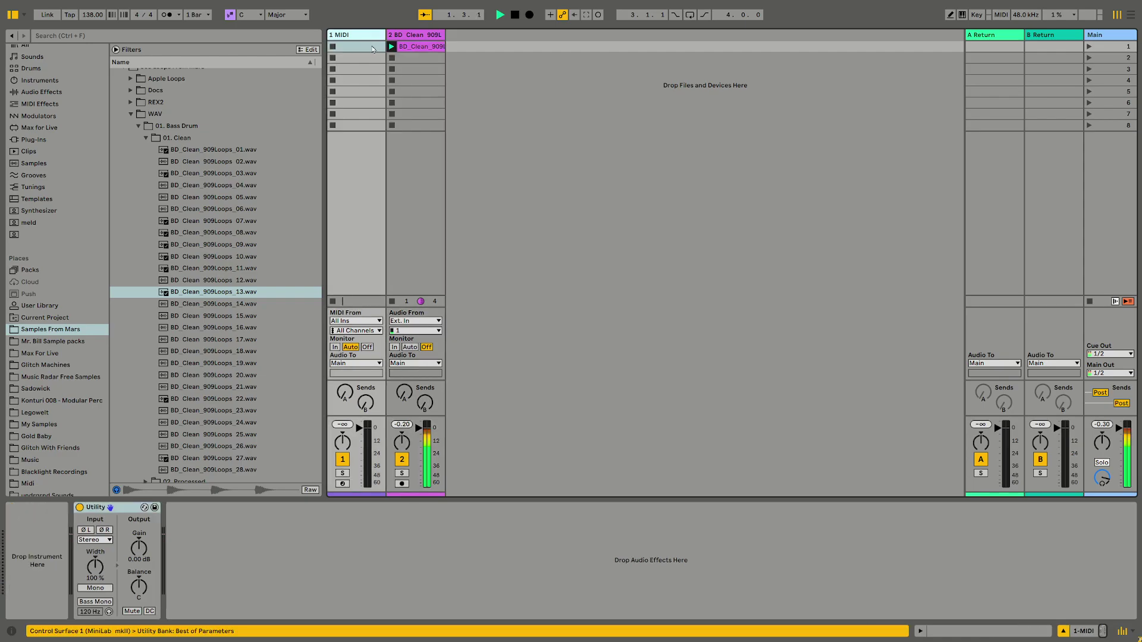
pyautogui.press('Delete')
pyautogui.click(368, 51)
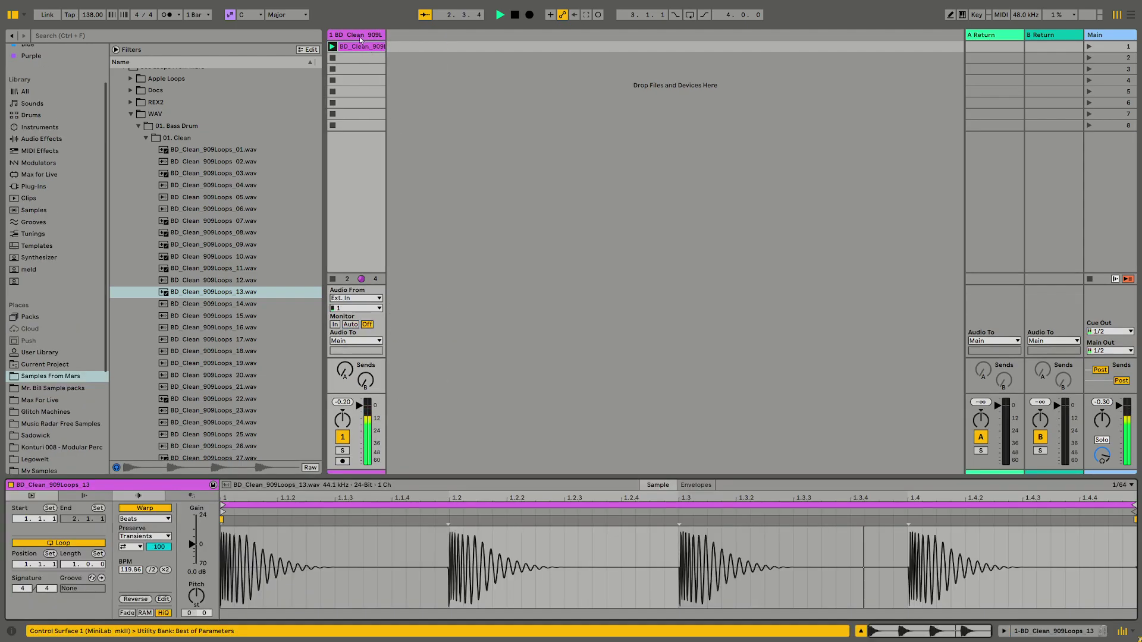
# Search for amp, add the Amp effect to the kick track and set its Dry/Wet to 15.9%
pyautogui.click(360, 36)
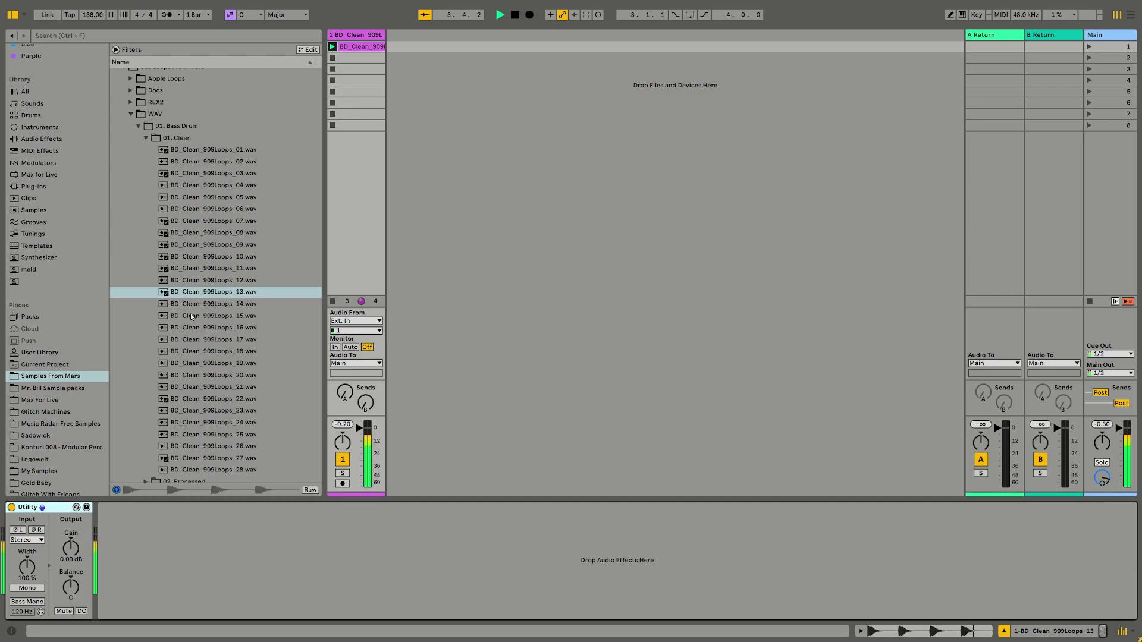
pyautogui.hotkey('ctrl', 'f')
pyautogui.write('amp')
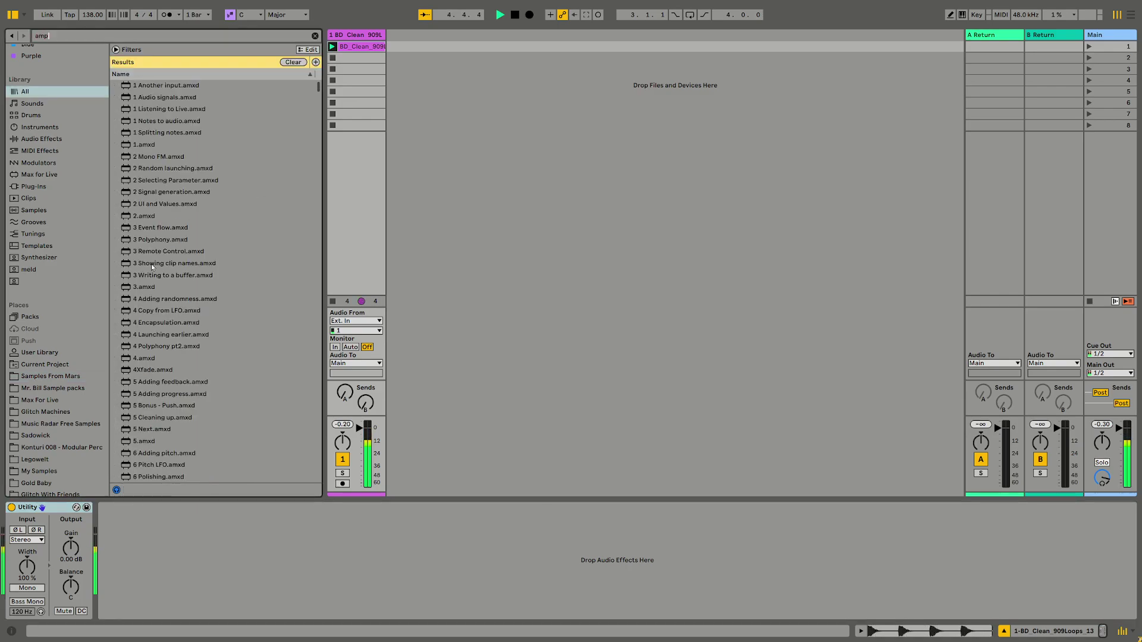
pyautogui.doubleClick(152, 84)
pyautogui.moveTo(278, 600); pyautogui.dragTo(277, 622)
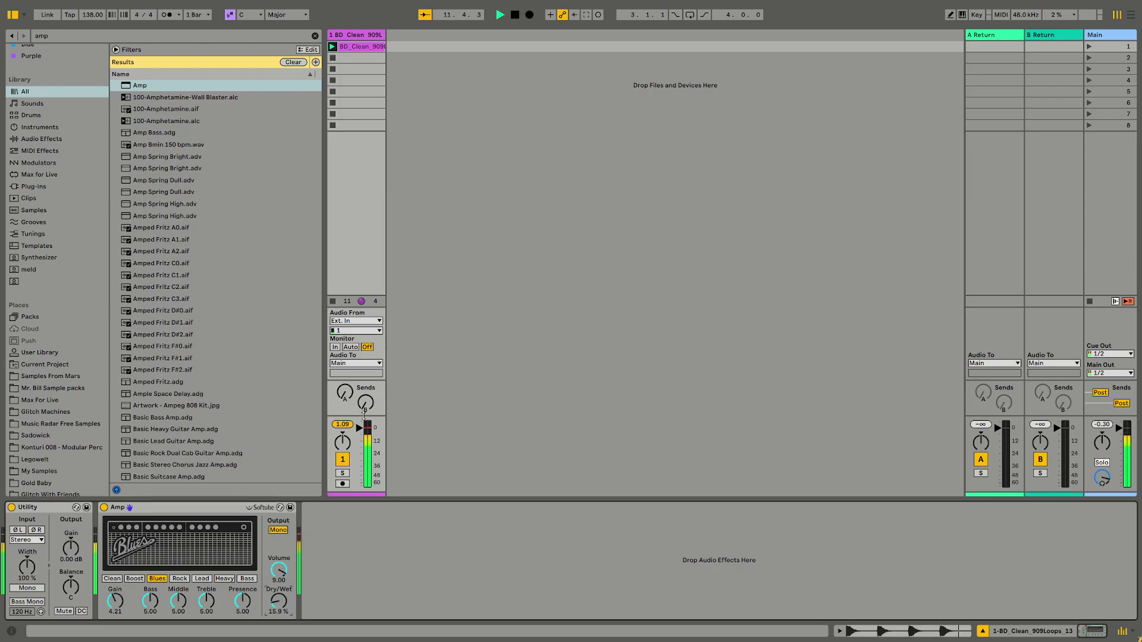
# Enlarge the mixer's meter section, duplicate the kick track and launch the duplicated clip
pyautogui.moveTo(364, 415); pyautogui.dragTo(363, 376)
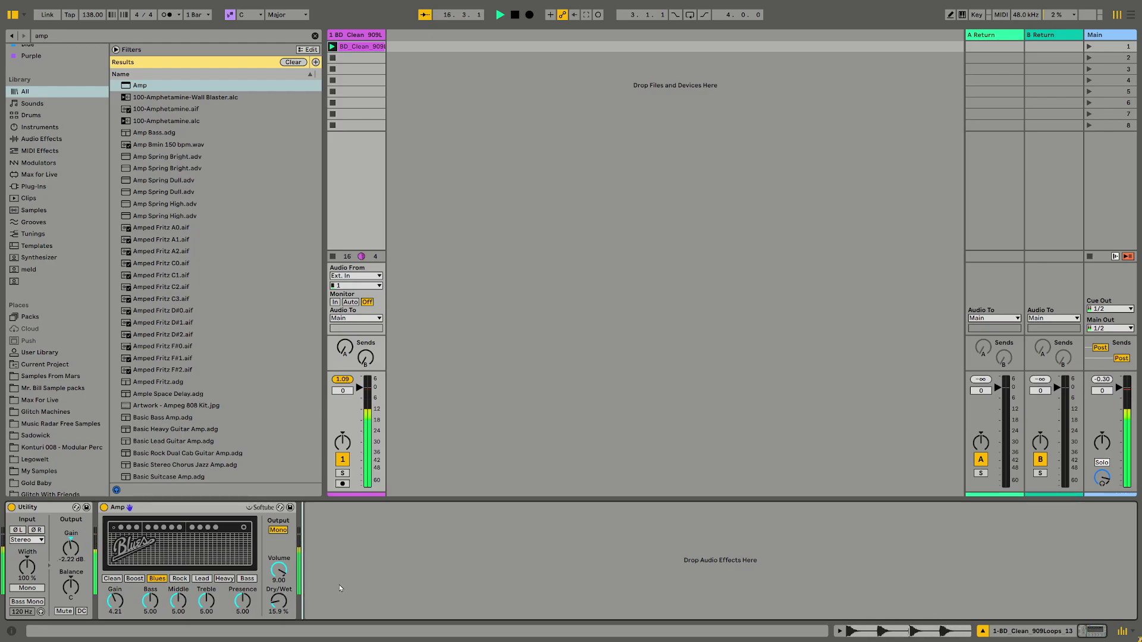
pyautogui.click(356, 37)
pyautogui.hotkey('ctrl', 'd')
pyautogui.click(391, 46)
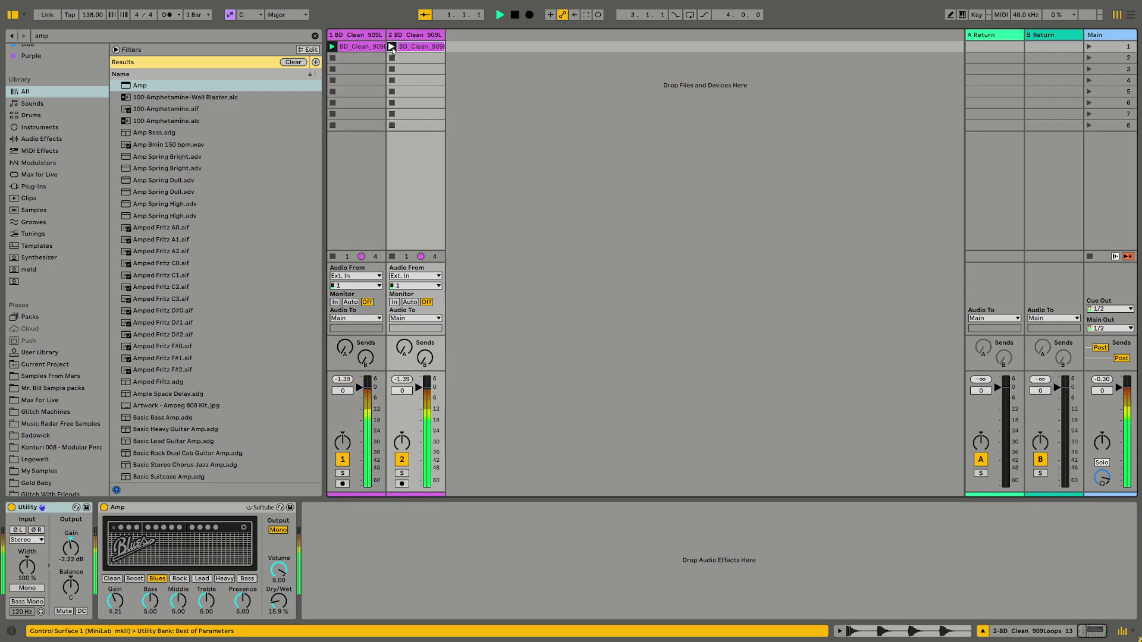
# Reverse the sample of the duplicated kick clip and play it against the original
pyautogui.click(418, 47)
pyautogui.press('space')
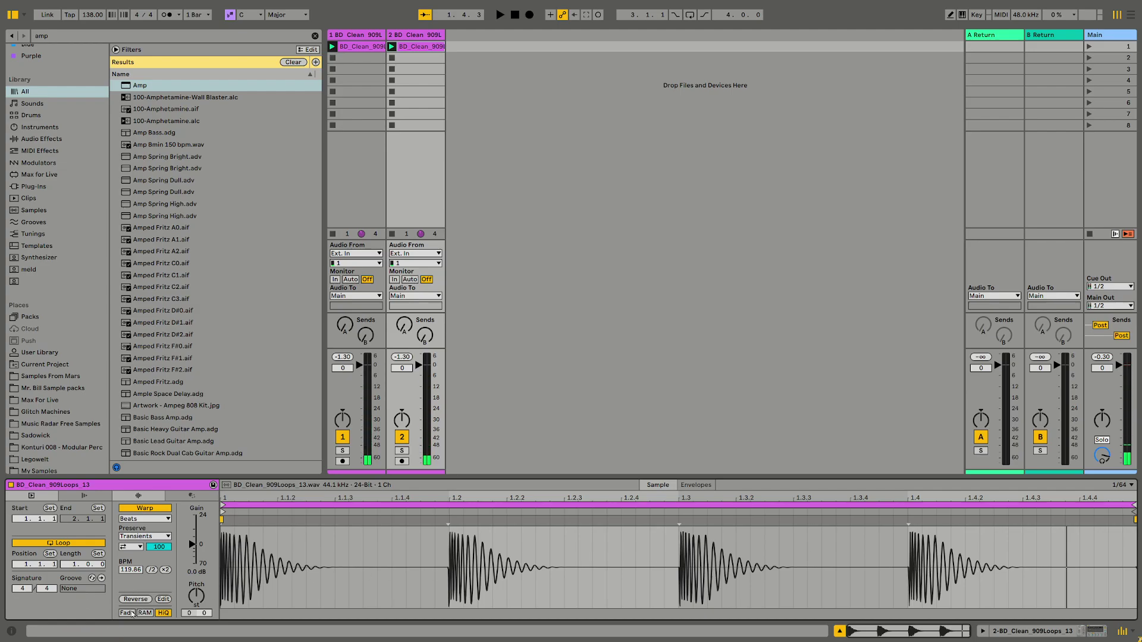
pyautogui.click(135, 600)
pyautogui.press('space')
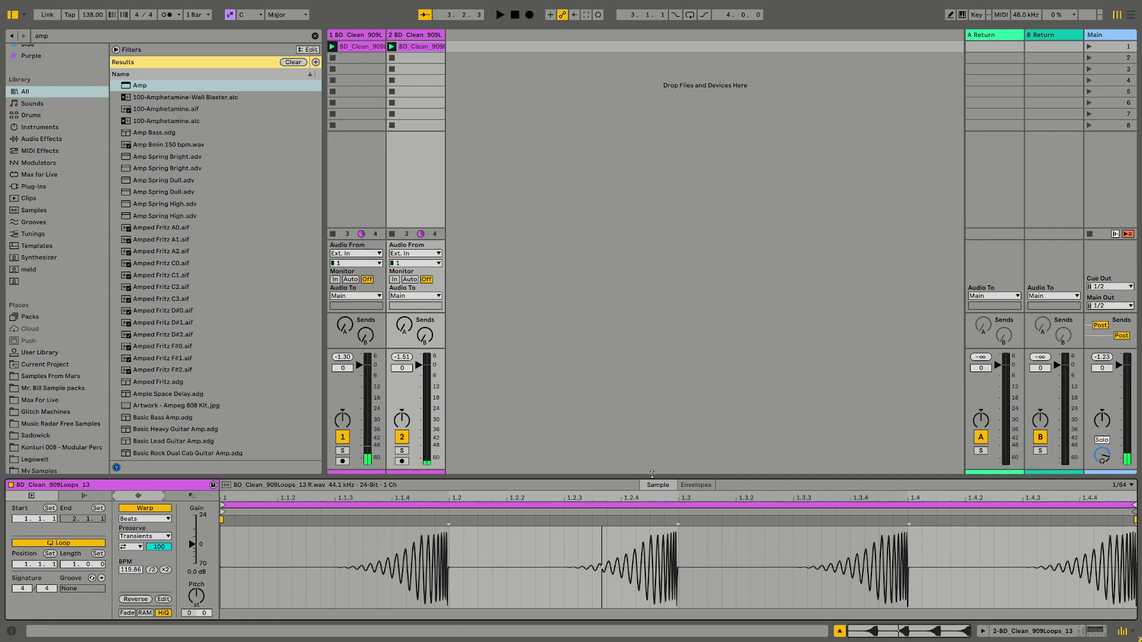
# Enlarge the clip view, shorten the reversed clip's loop to one beat, 1.1.1 to 1.2.1, and play it
pyautogui.moveTo(652, 474); pyautogui.dragTo(652, 257)
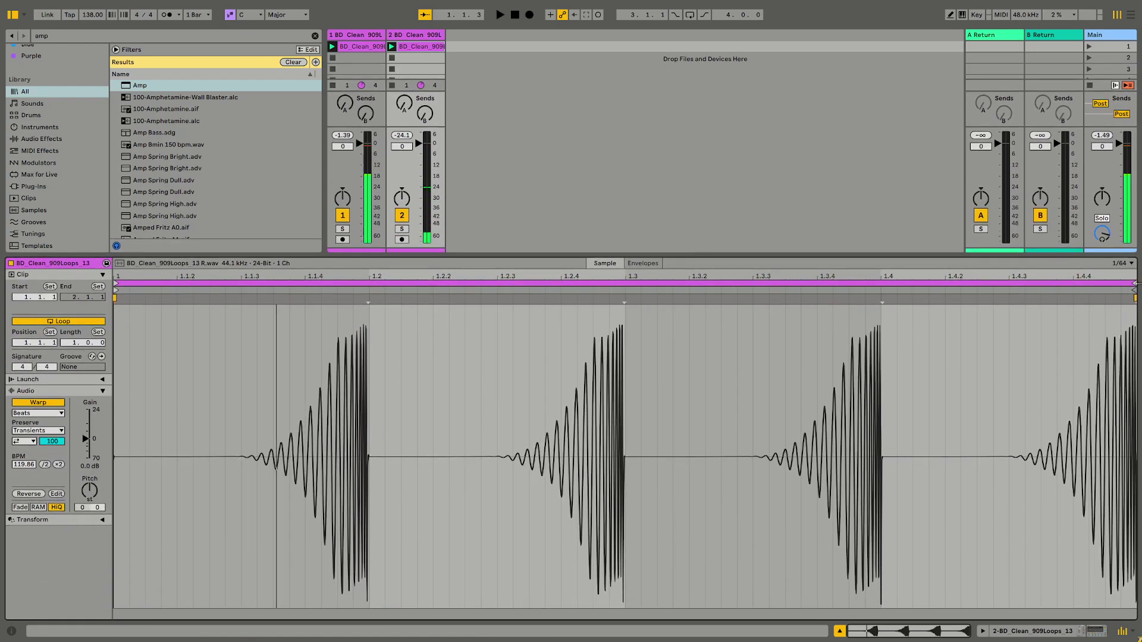
pyautogui.moveTo(1133, 284); pyautogui.dragTo(366, 284)
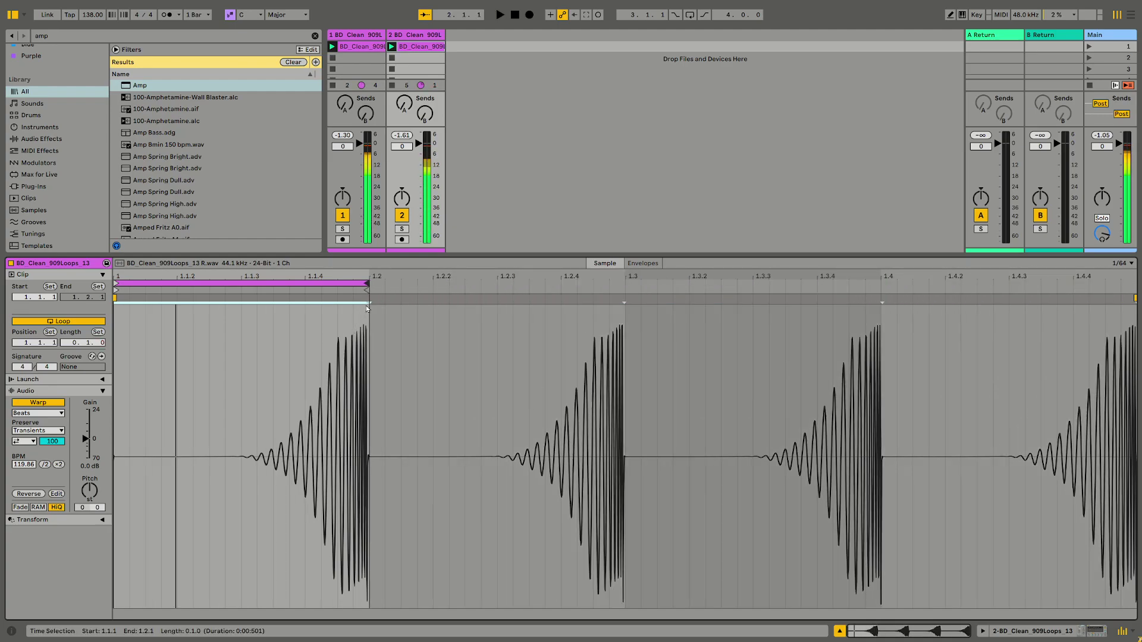
pyautogui.press('space')
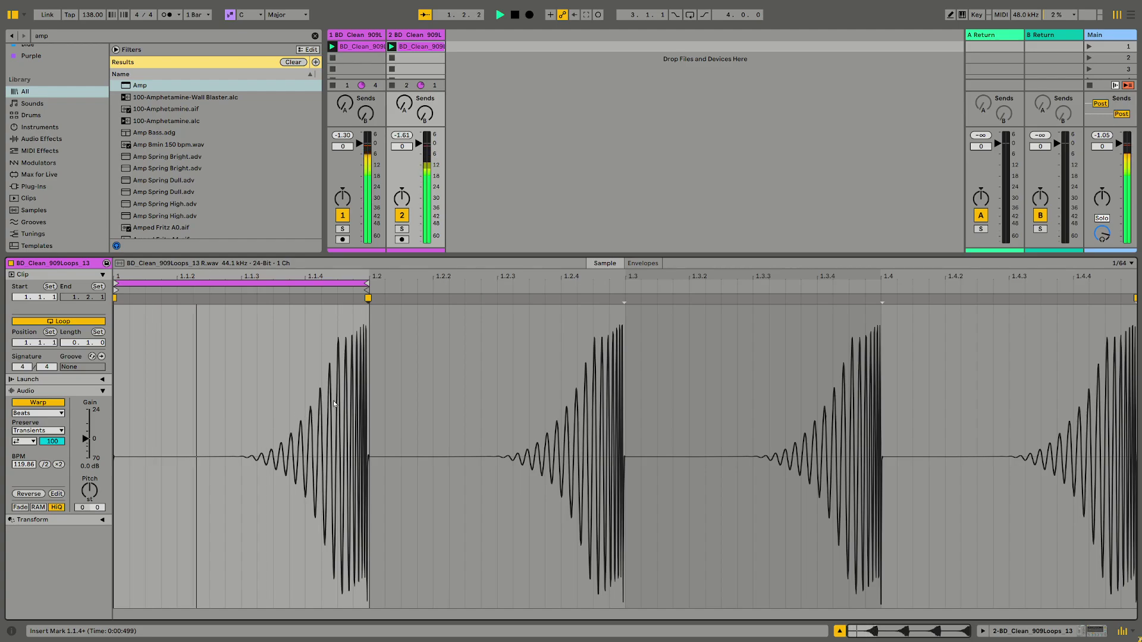
# Stretch the first reversed kick with warp markers, moving its end to just before 1.2.2 and its onset to between 1.1.2 and 1.1.3
pyautogui.moveTo(370, 298); pyautogui.dragTo(413, 298)
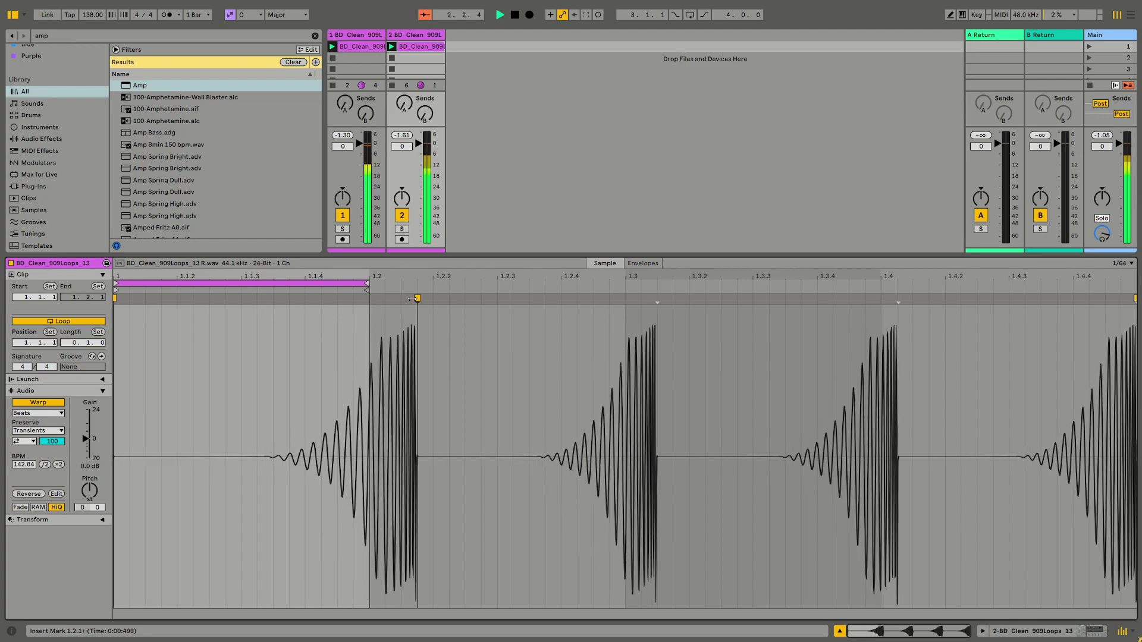
pyautogui.click(403, 230)
pyautogui.click(403, 229)
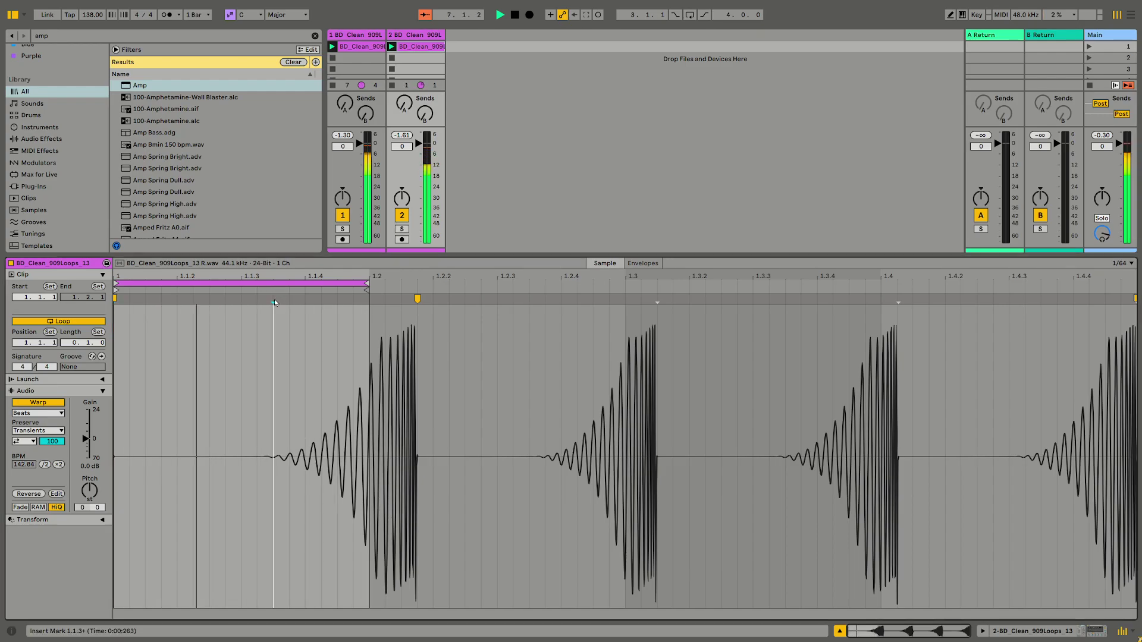
pyautogui.moveTo(275, 297)
pyautogui.mouseDown()
pyautogui.moveTo(144, 305)
pyautogui.moveTo(223, 300)
pyautogui.mouseUp()
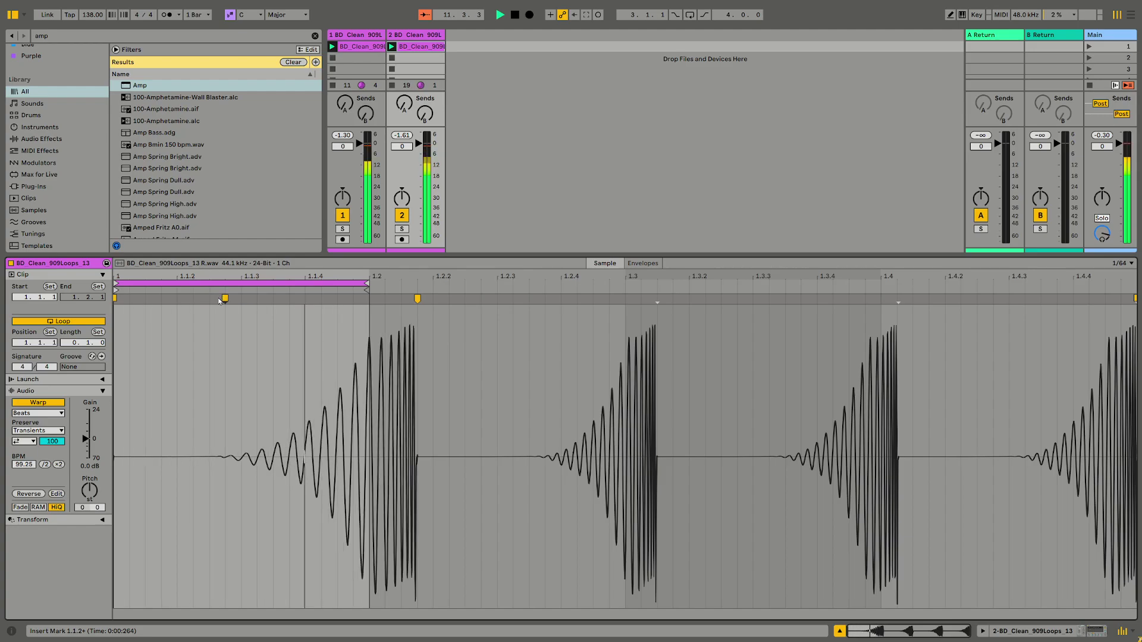
# Solo the reversed kick track and try later positions for the kick's end warp marker, settling just past 1.2.2
pyautogui.moveTo(417, 299); pyautogui.dragTo(527, 301)
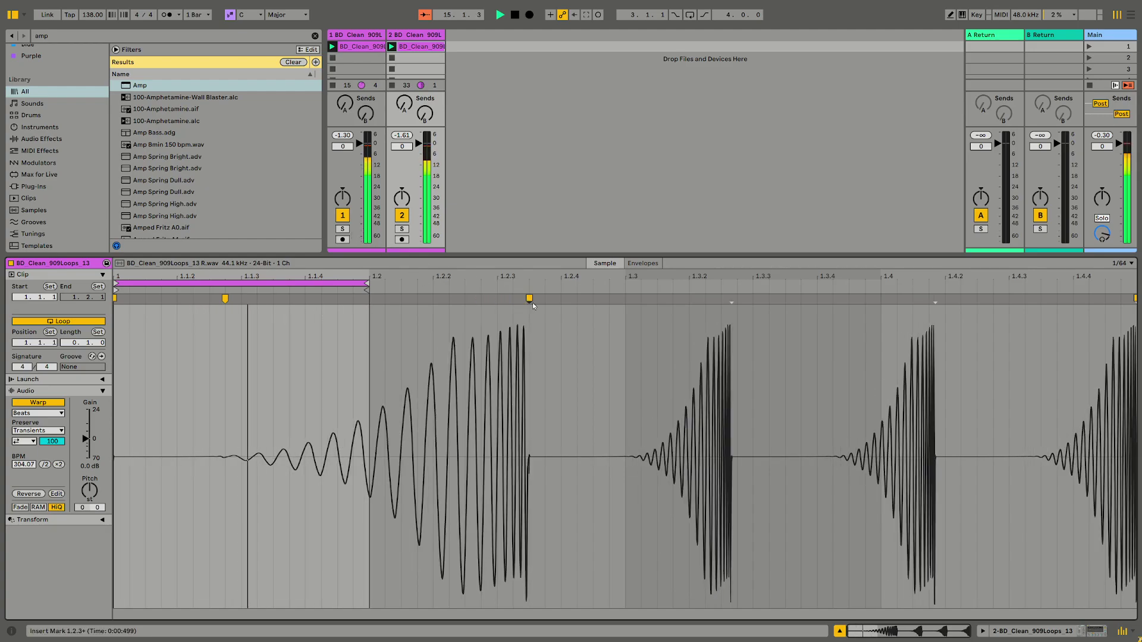
pyautogui.moveTo(529, 299); pyautogui.dragTo(719, 283)
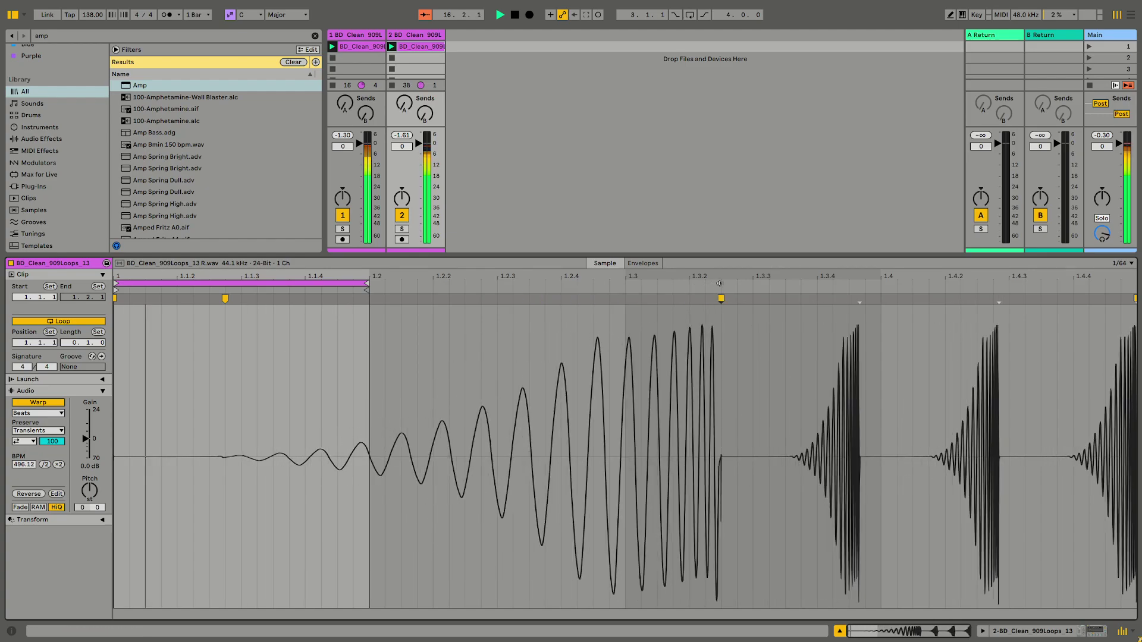
pyautogui.click(407, 232)
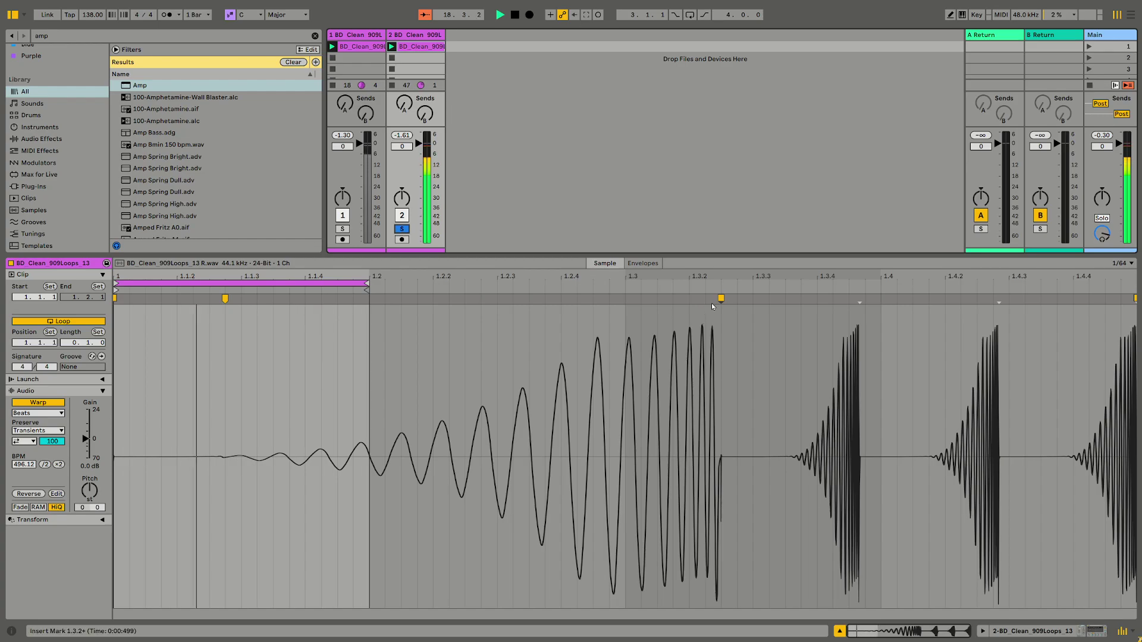
pyautogui.moveTo(711, 321)
pyautogui.mouseDown()
pyautogui.moveTo(465, 321)
pyautogui.moveTo(449, 299)
pyautogui.mouseUp()
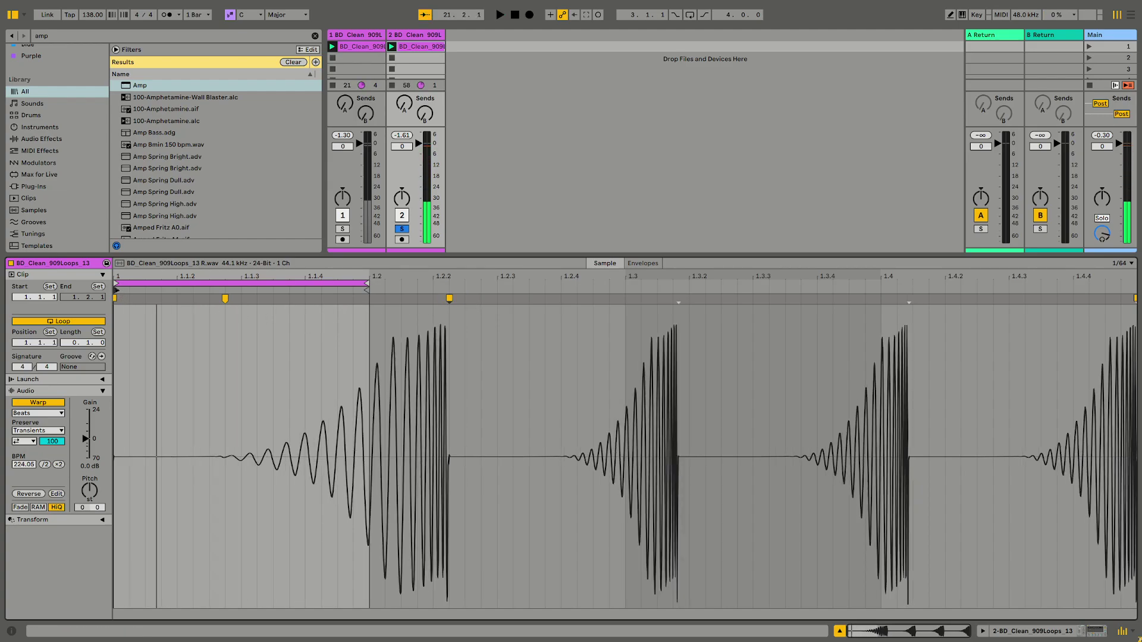
# Move the reversed clip's start marker to the kick's onset between 1.1.2 and 1.1.3, unsolo its track and play both kicks together
pyautogui.press('space')
pyautogui.moveTo(117, 291); pyautogui.dragTo(227, 293)
pyautogui.press('space')
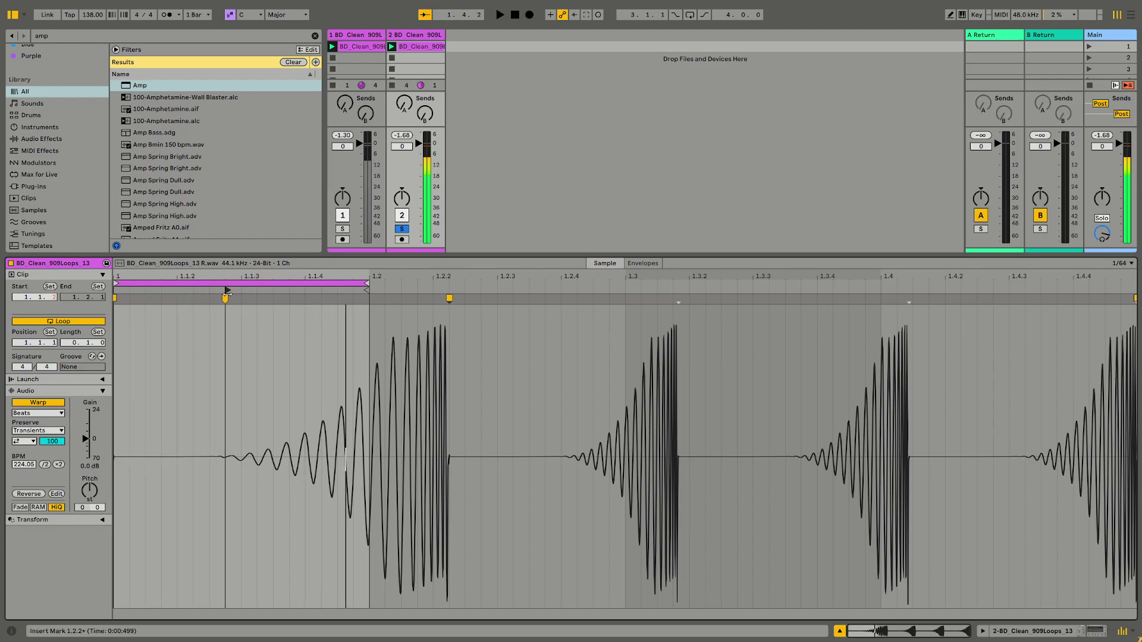
pyautogui.press('space')
pyautogui.press('space')
pyautogui.click(404, 230)
pyautogui.press('space')
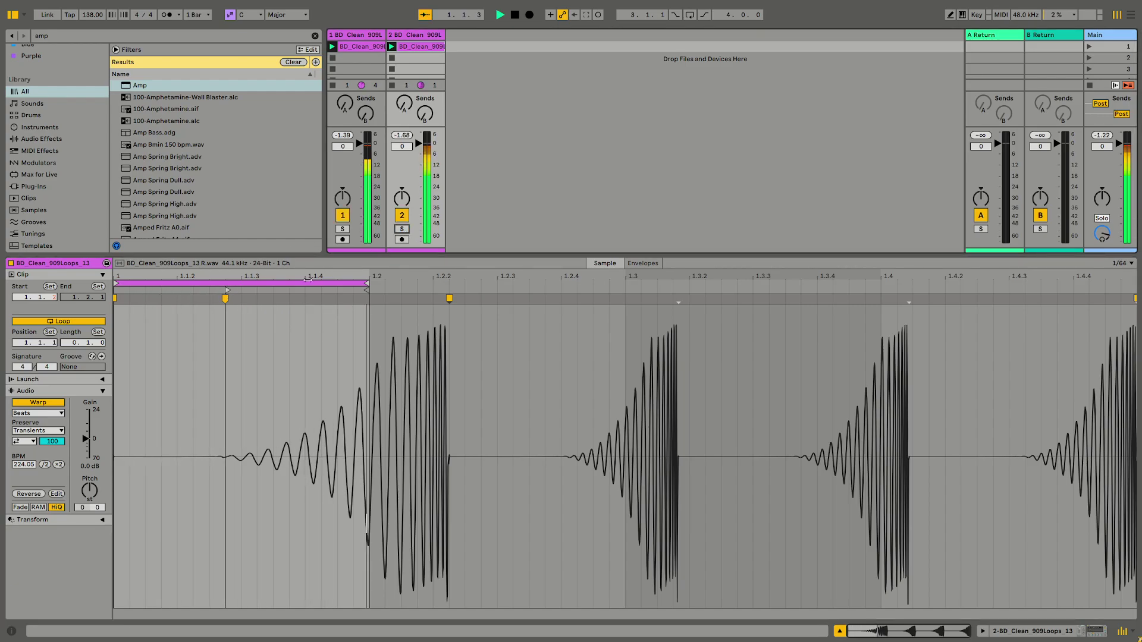
# Try an earlier and a later start position for the reversed clip while it plays, and return the start to 1.1.1
pyautogui.moveTo(228, 291)
pyautogui.mouseDown()
pyautogui.moveTo(275, 290)
pyautogui.moveTo(136, 290)
pyautogui.mouseUp()
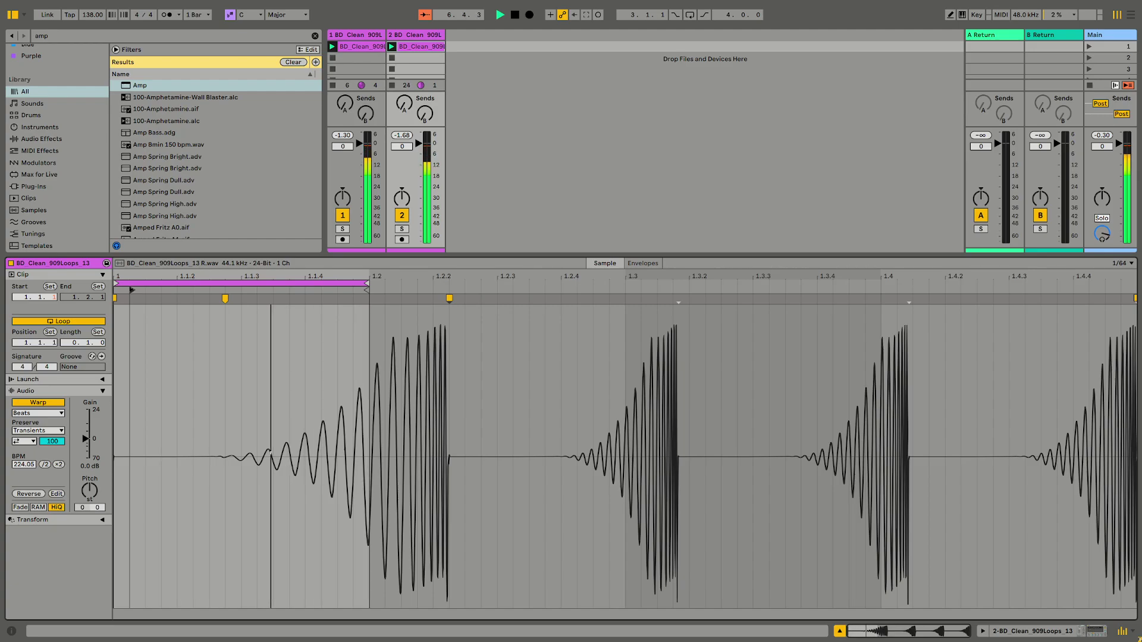
pyautogui.moveTo(132, 291); pyautogui.dragTo(260, 290)
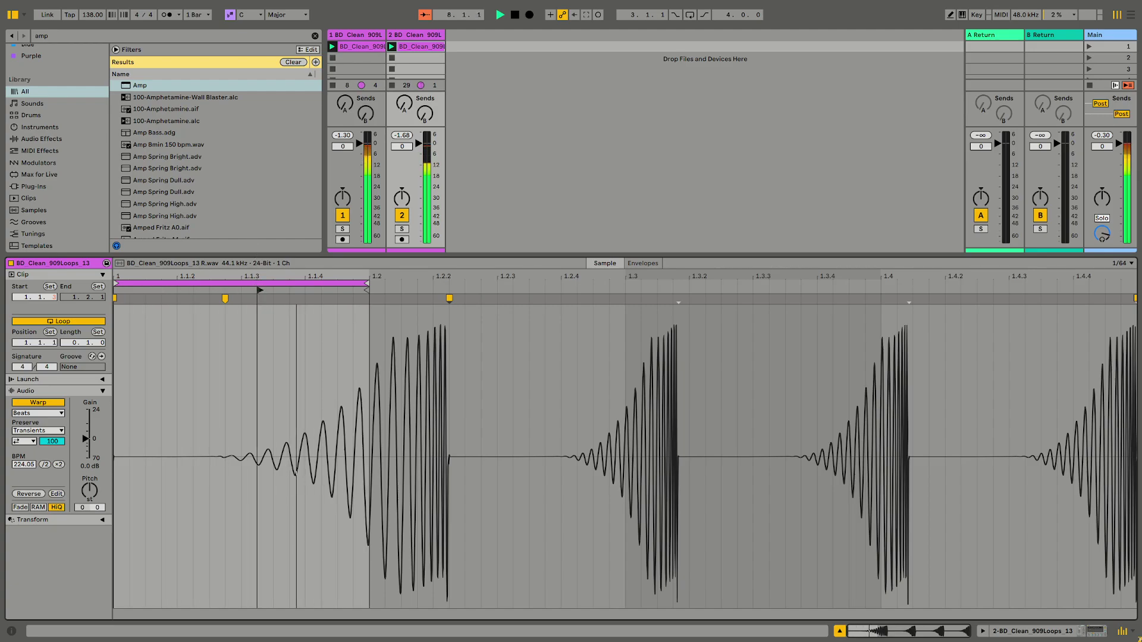
pyautogui.moveTo(260, 291); pyautogui.dragTo(91, 299)
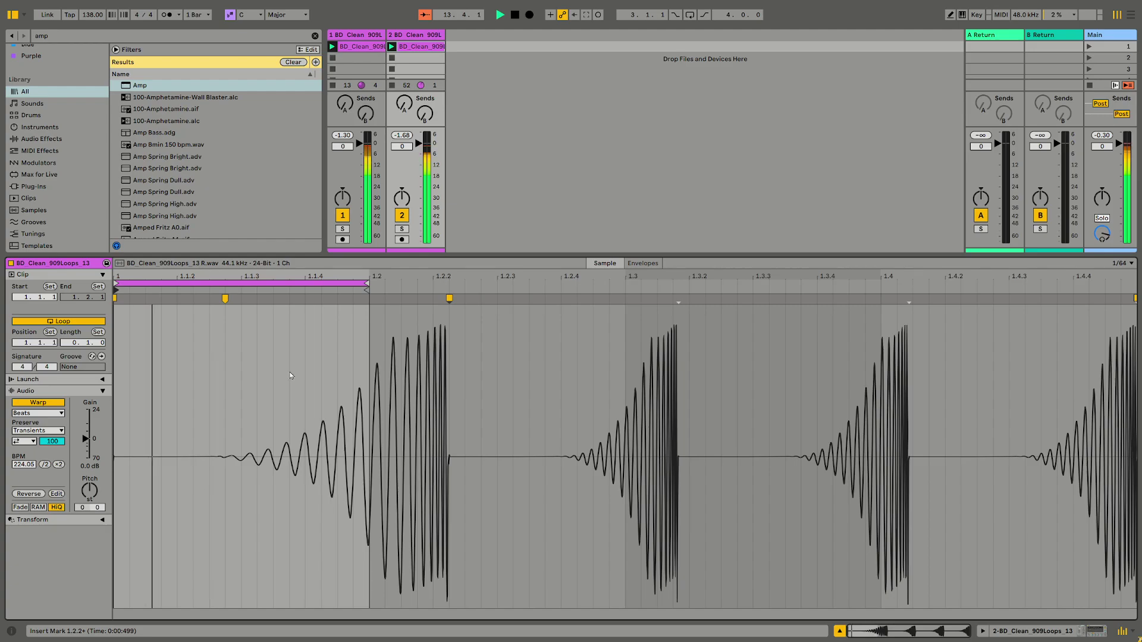
# Freeze and flatten the reversed kick track, and move the flattened clip's loop to the first beat at 1.1.1
pyautogui.rightClick(416, 47)
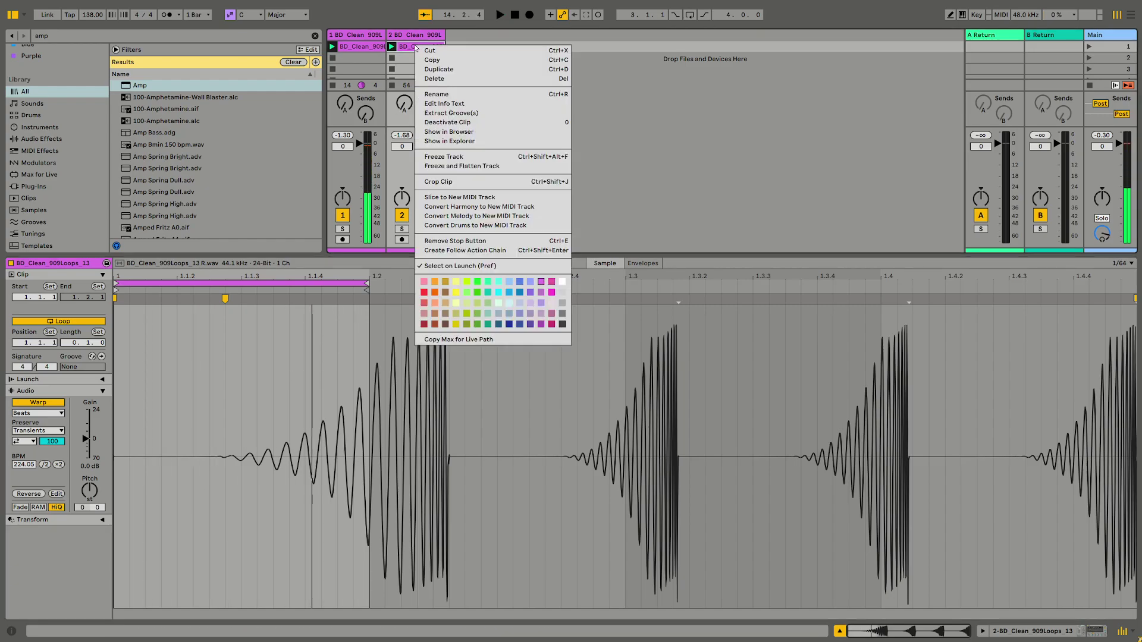
pyautogui.click(490, 167)
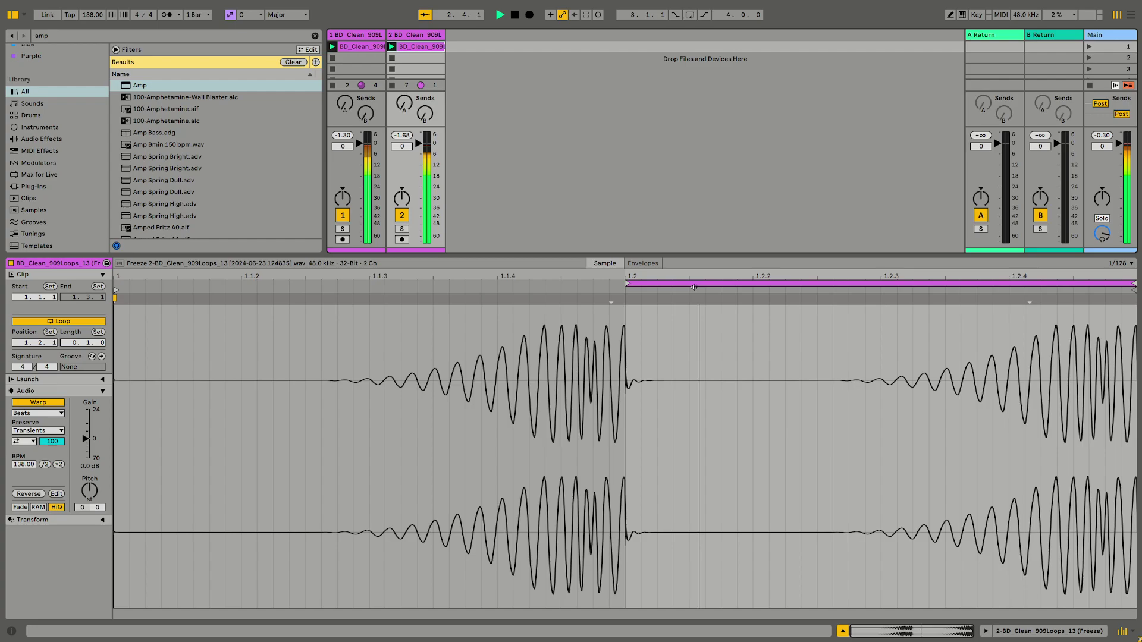
pyautogui.moveTo(693, 287); pyautogui.dragTo(115, 308)
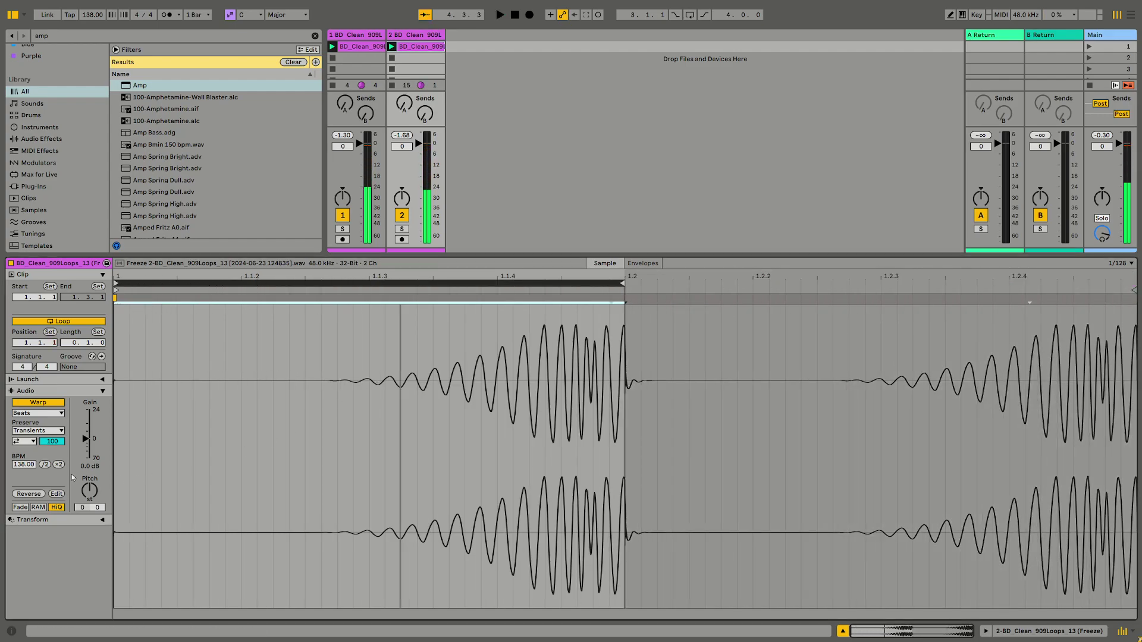
# Crop the flattened clip's sample to its one-beat loop from 1.1.1 to 1.2.1 and play it
pyautogui.click(372, 418)
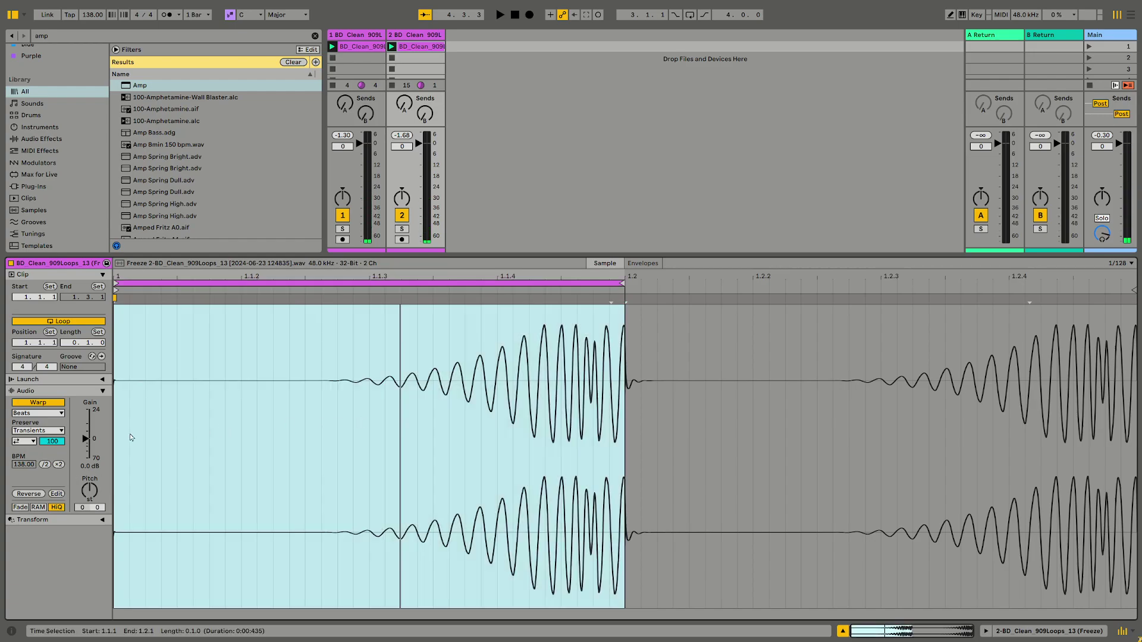
pyautogui.click(344, 409)
pyautogui.rightClick(451, 399)
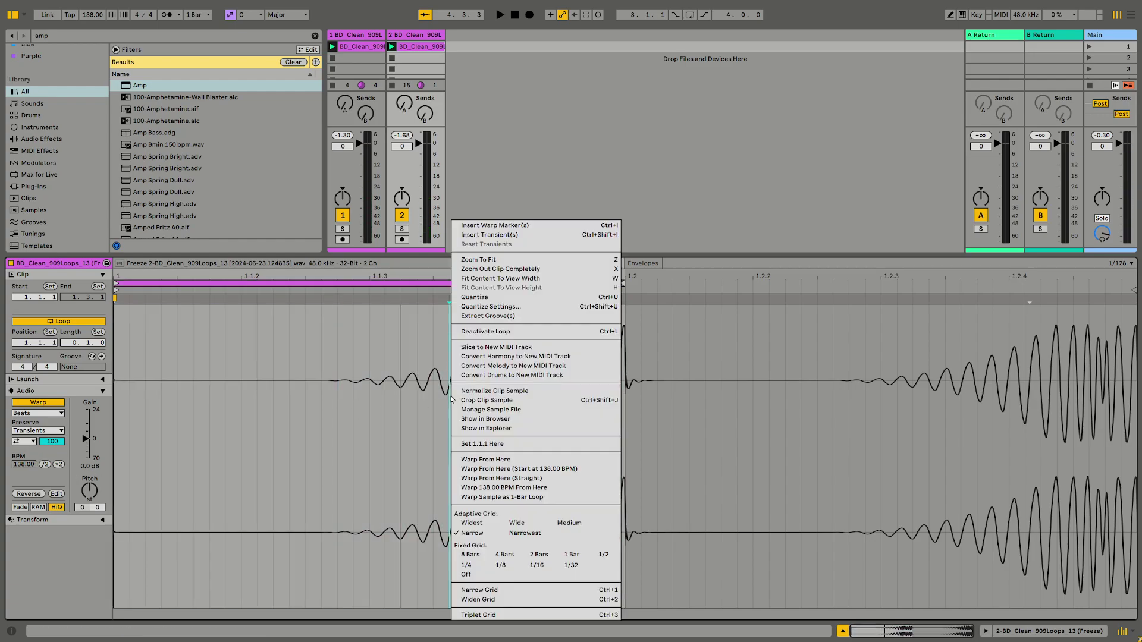
pyautogui.click(479, 400)
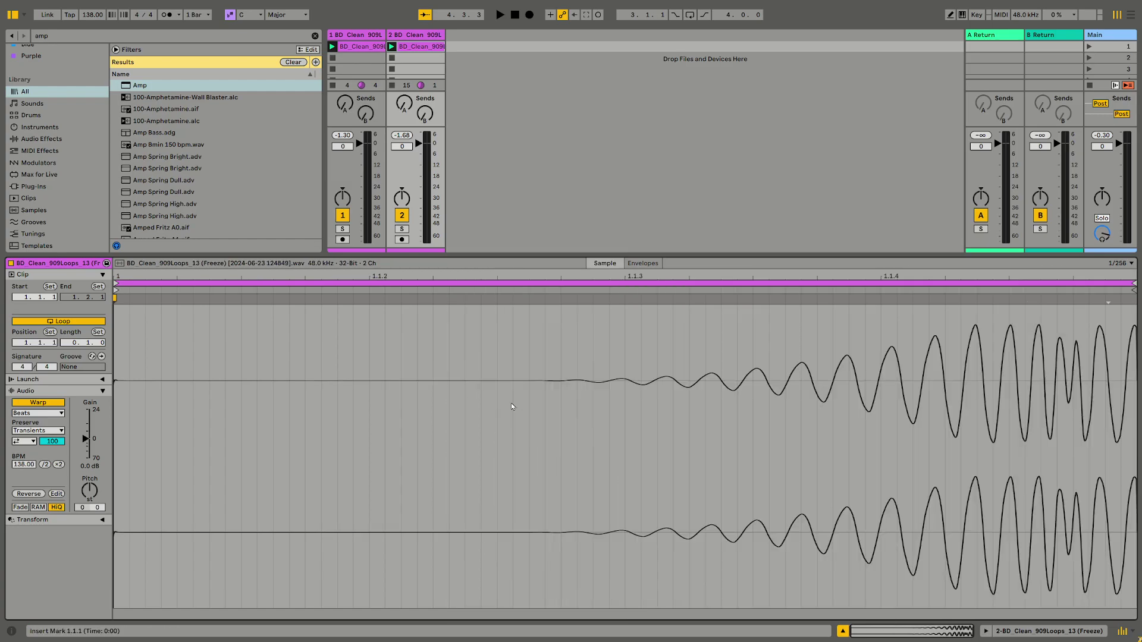
pyautogui.press('space')
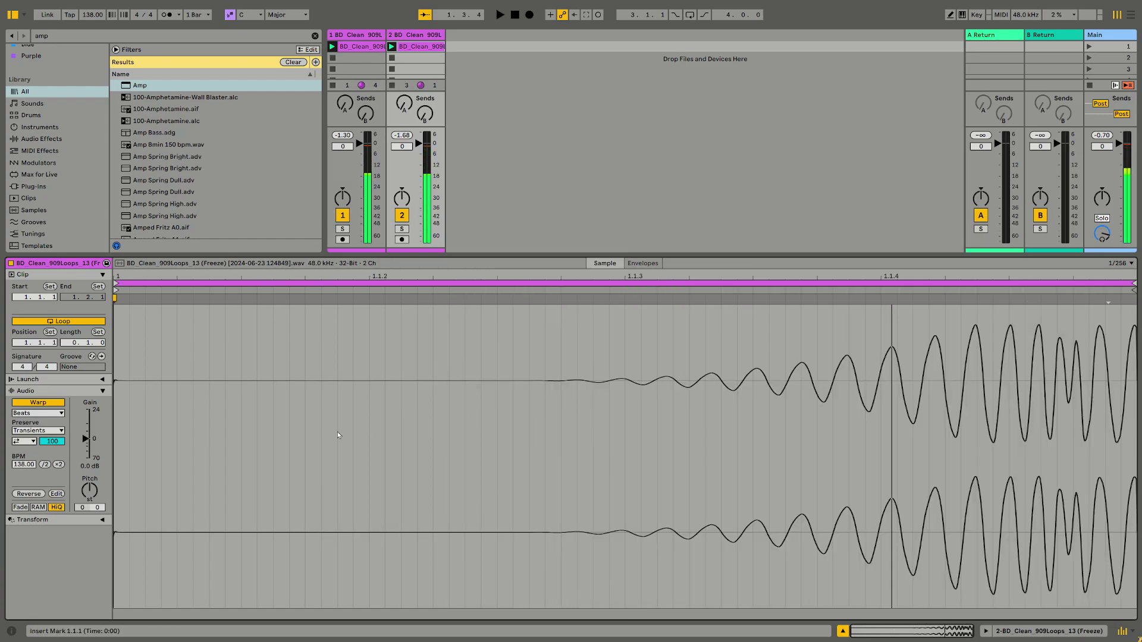
# Draw a short fade to silence at the end of the reversed clip's Gain envelope, and start the fade slightly earlier during playback
pyautogui.click(647, 268)
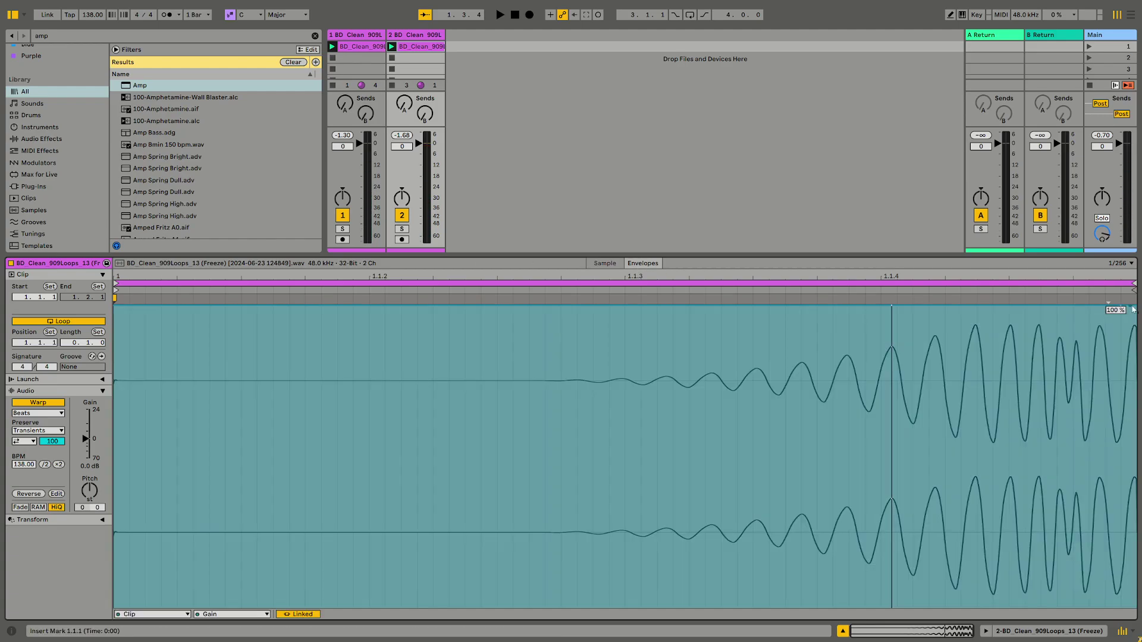
pyautogui.moveTo(1135, 308); pyautogui.dragTo(1108, 606)
pyautogui.press('space')
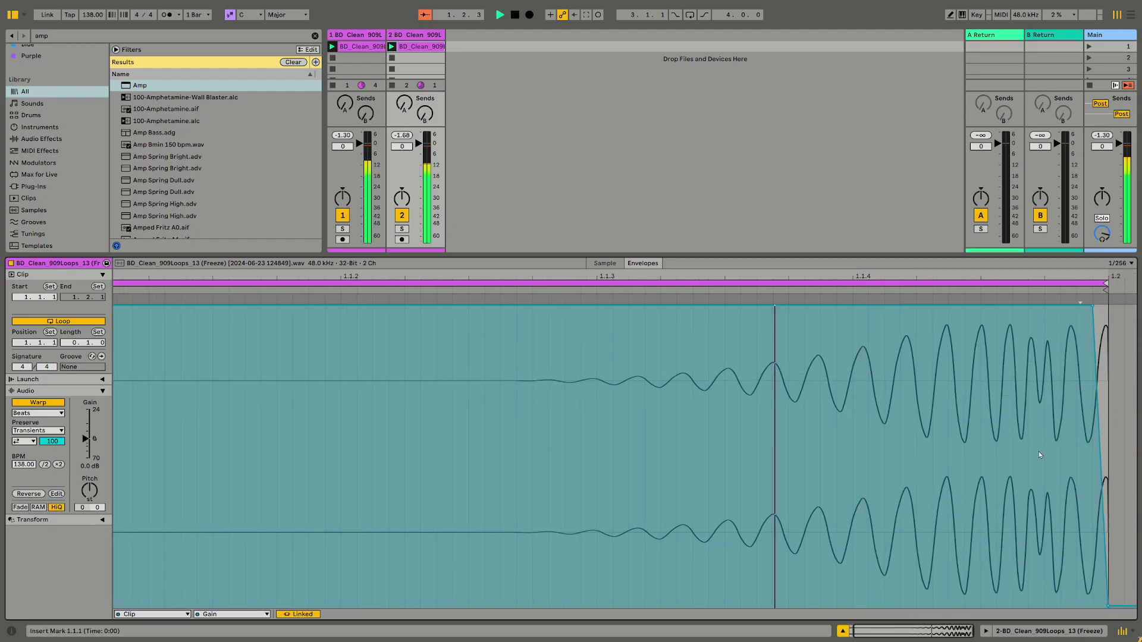
pyautogui.moveTo(1093, 306); pyautogui.dragTo(1060, 305)
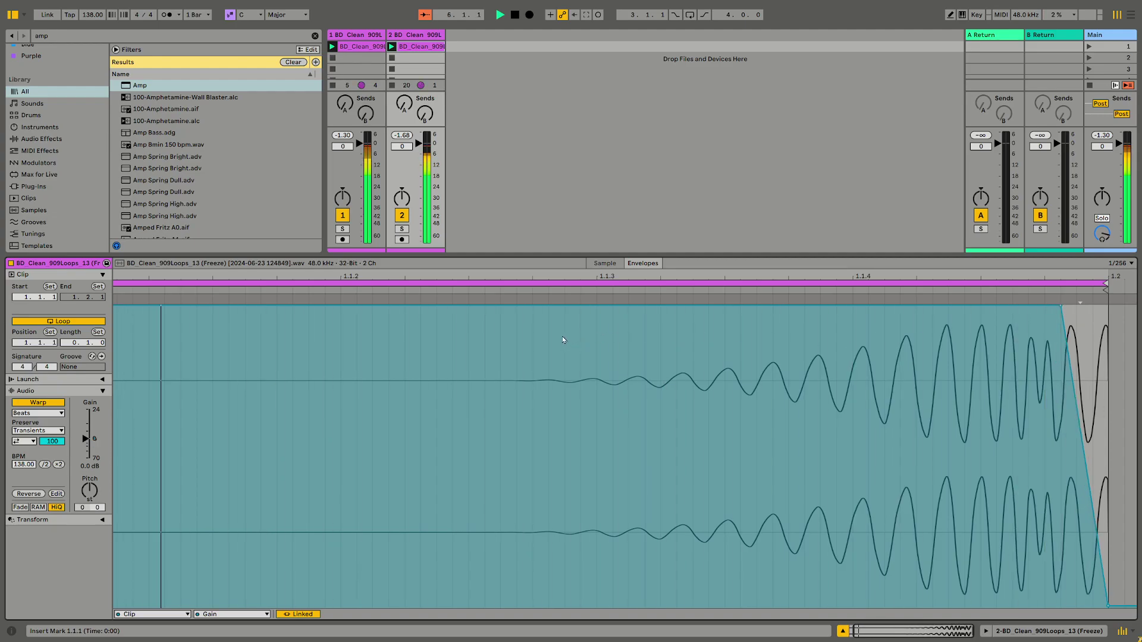
# Add an EQ Eight to the reversed kick track and start playback
pyautogui.click(410, 36)
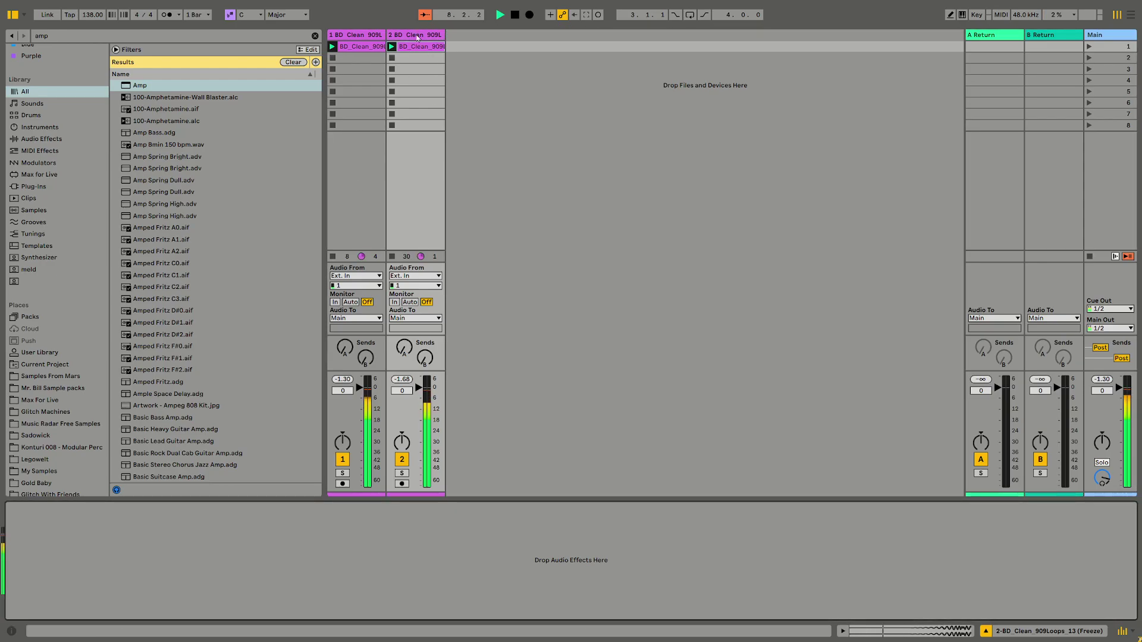
pyautogui.click(405, 47)
pyautogui.click(406, 36)
pyautogui.hotkey('ctrl', 'f')
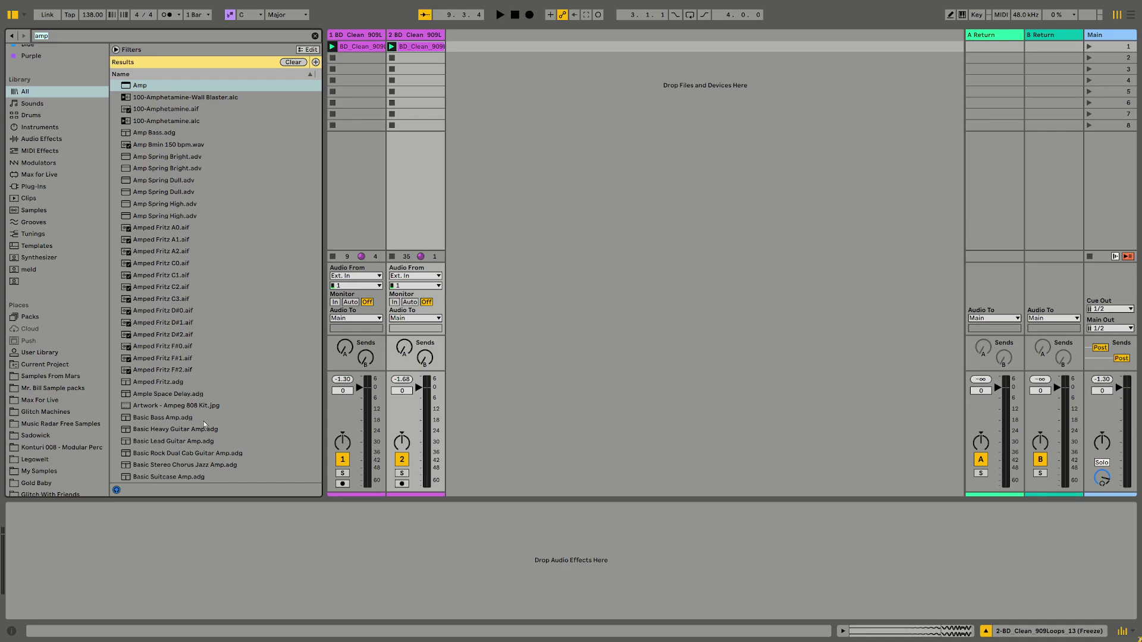
pyautogui.write('i')
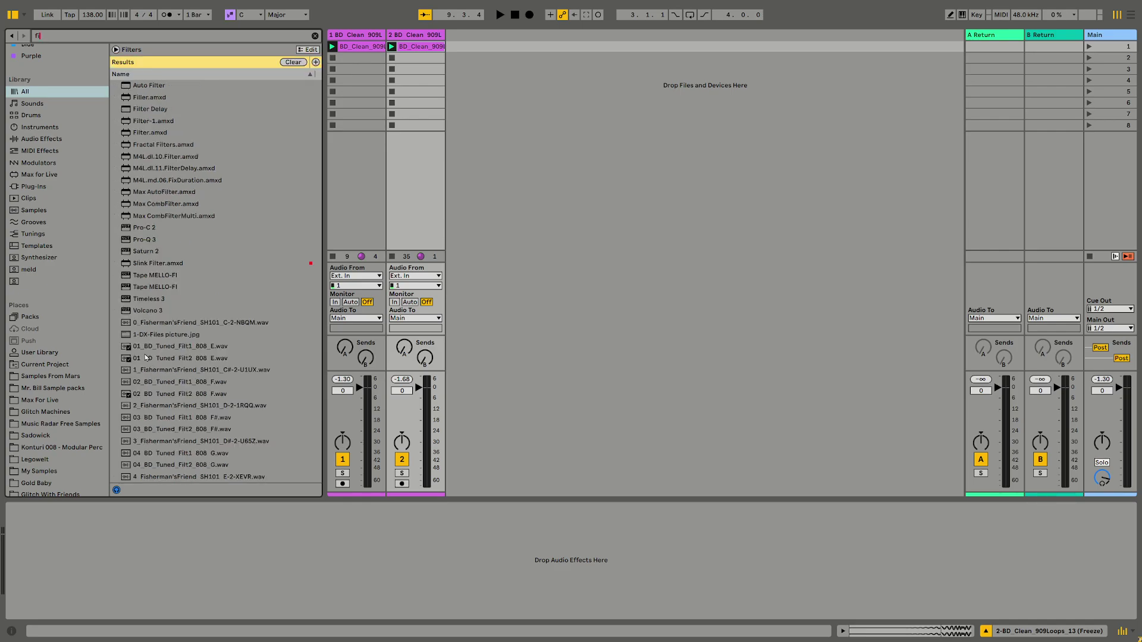
pyautogui.press('BackSpace')
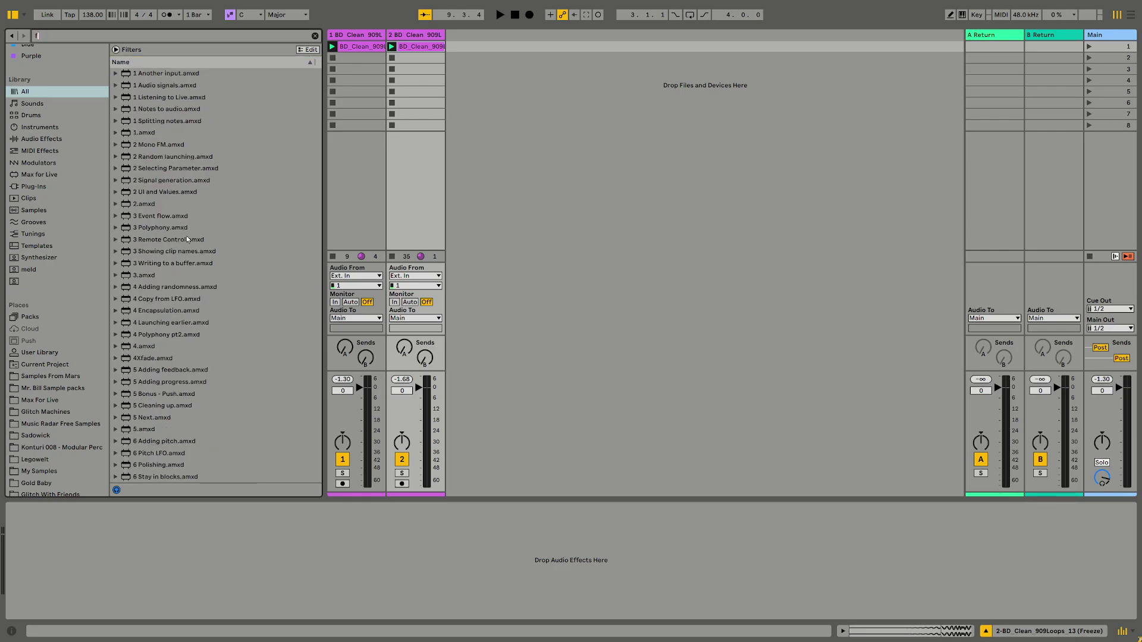
pyautogui.press('BackSpace')
pyautogui.write('eq')
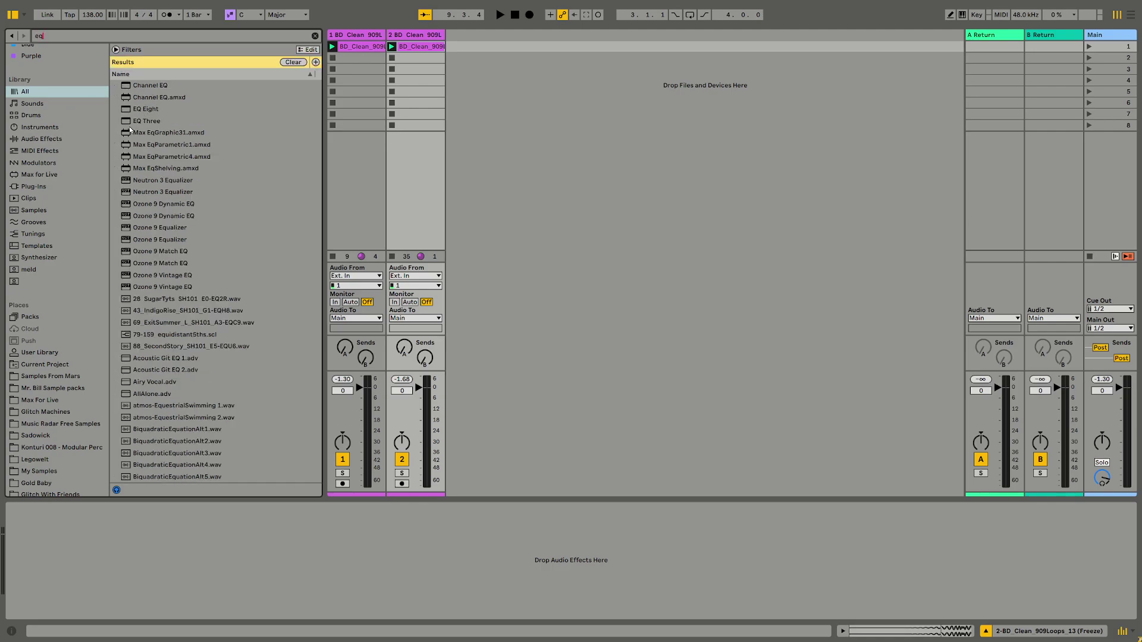
pyautogui.moveTo(142, 109); pyautogui.dragTo(339, 114)
pyautogui.press('space')
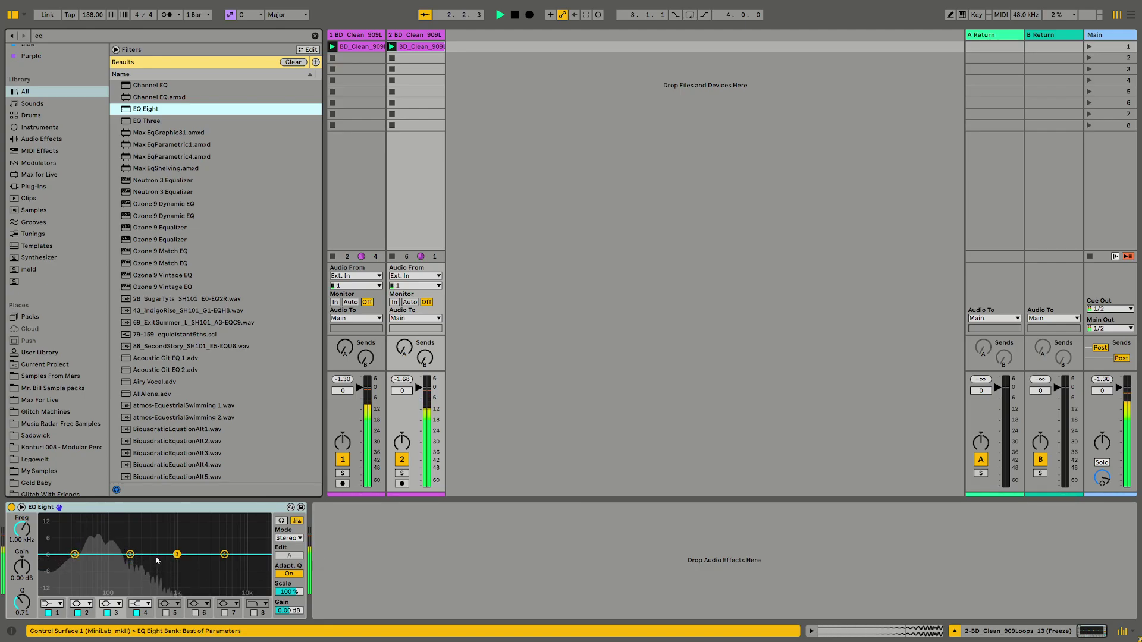
# Shape EQ Eight with a band 4 high cut at 2.20 kHz, a band 3 boost around 1 kHz and a band 1 low-shelf cut
pyautogui.moveTo(177, 554); pyautogui.dragTo(204, 578)
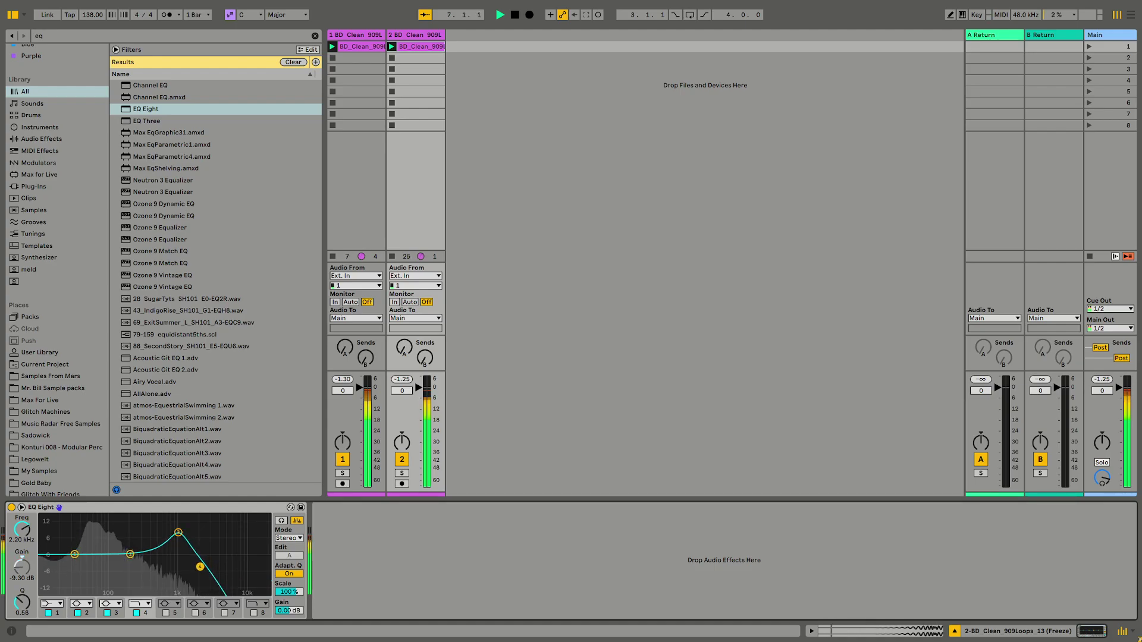
pyautogui.moveTo(181, 540); pyautogui.dragTo(179, 550)
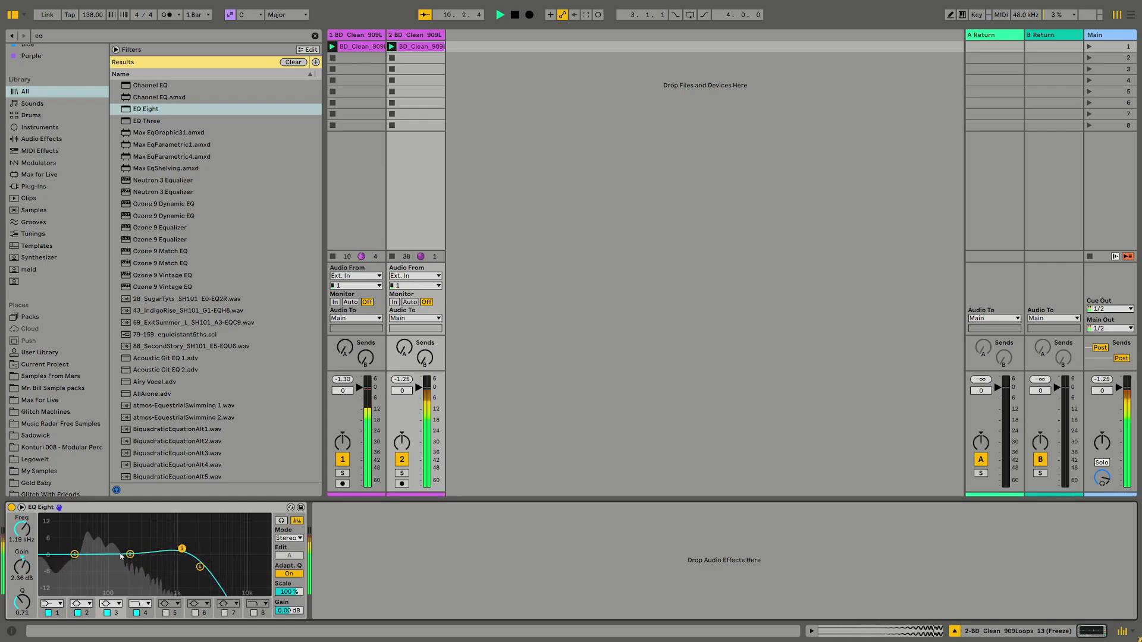
pyautogui.click(57, 602)
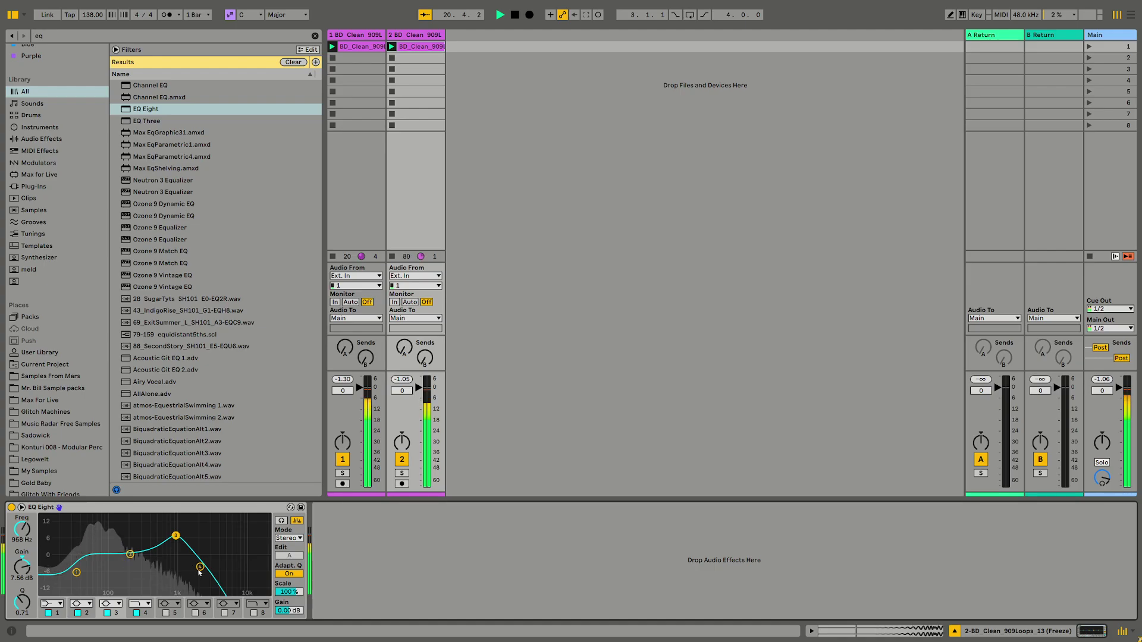
# Lower EQ Eight's band 4 high cut below 2 kHz and set band 3 to 1.21 kHz with 7.56 dB gain
pyautogui.moveTo(200, 572); pyautogui.dragTo(189, 574)
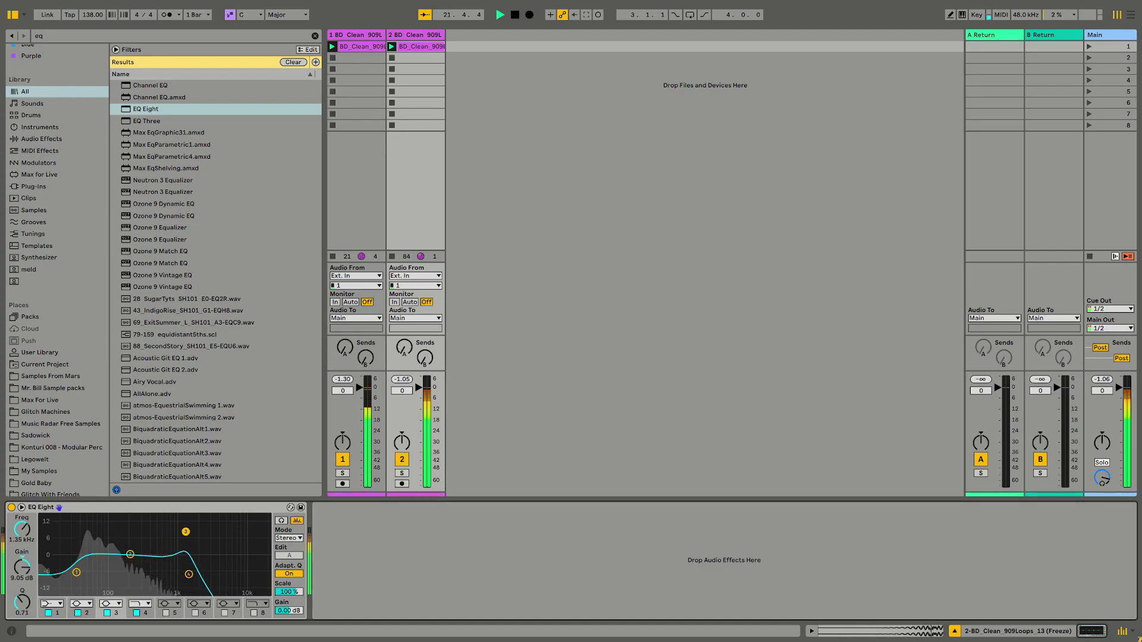
pyautogui.moveTo(186, 532); pyautogui.dragTo(187, 525)
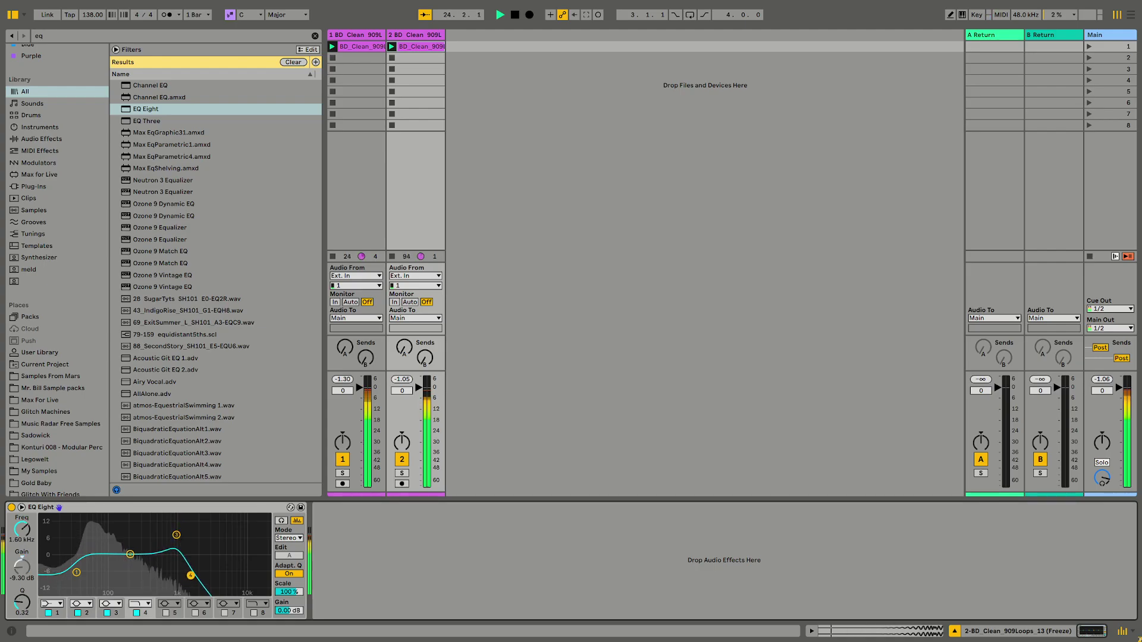
pyautogui.moveTo(188, 574); pyautogui.dragTo(184, 542)
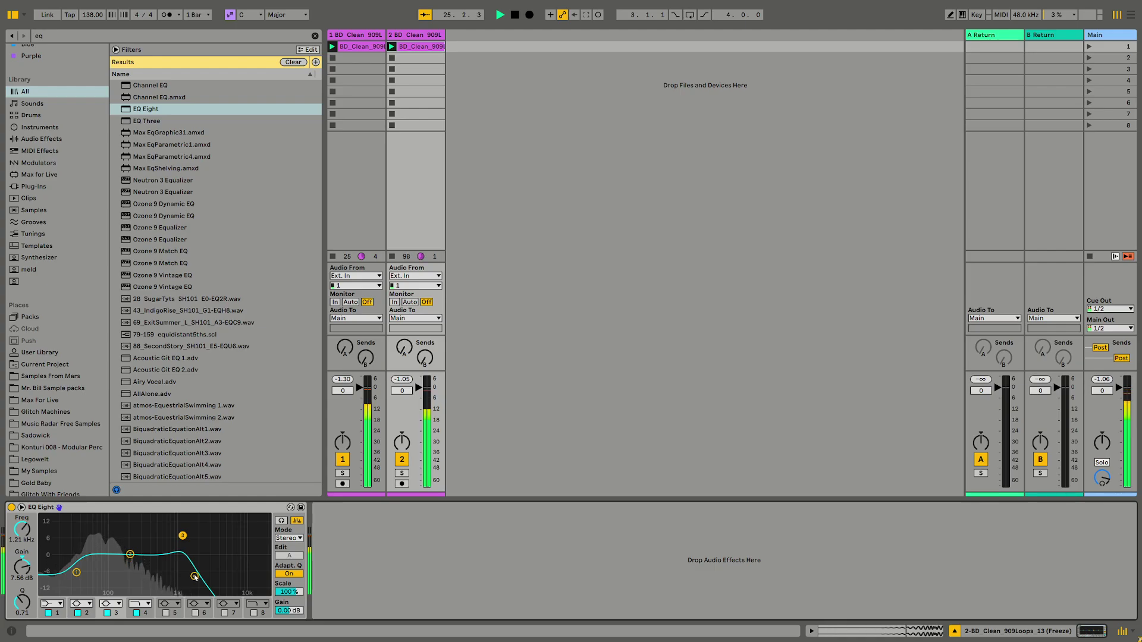
# Stop playback and add a Compressor after EQ Eight on the reversed kick track
pyautogui.click(529, 401)
pyautogui.press('space')
pyautogui.hotkey('ctrl', 'f')
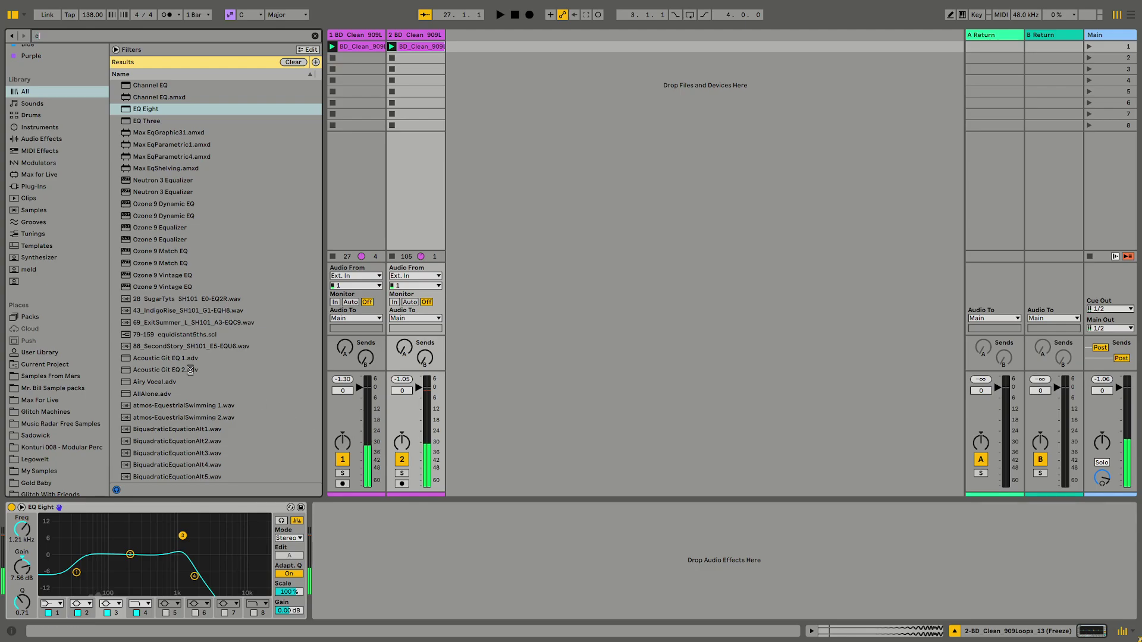
pyautogui.write('com')
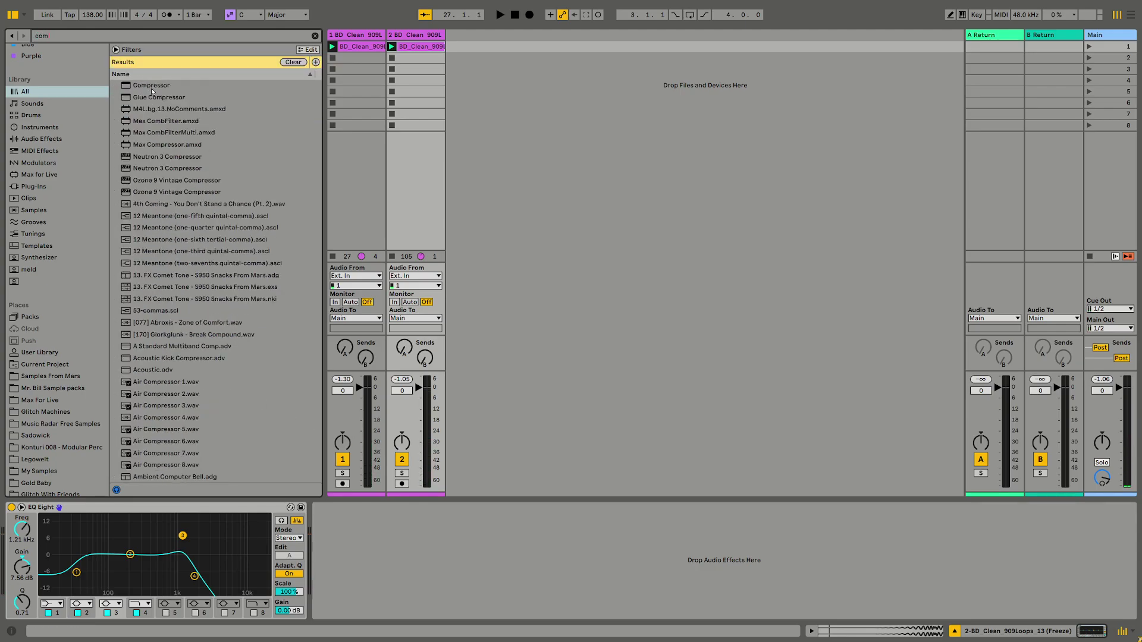
pyautogui.doubleClick(152, 86)
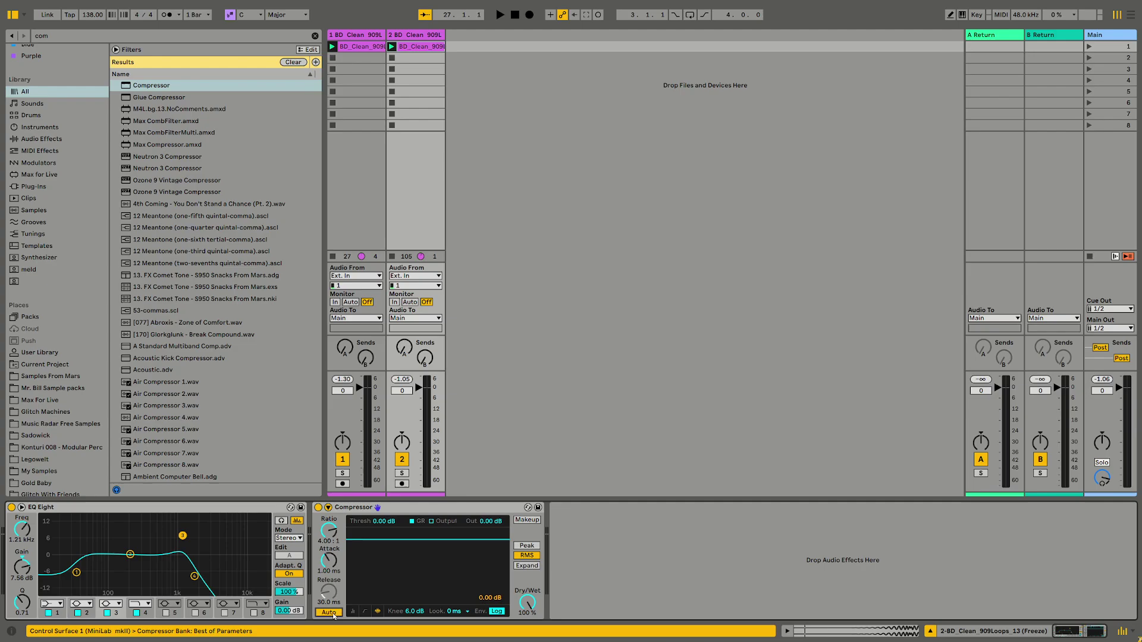
# Turn off the Compressor's automatic release in the compact view and enable its sidechain from the original kick track, Post FX
pyautogui.click(352, 612)
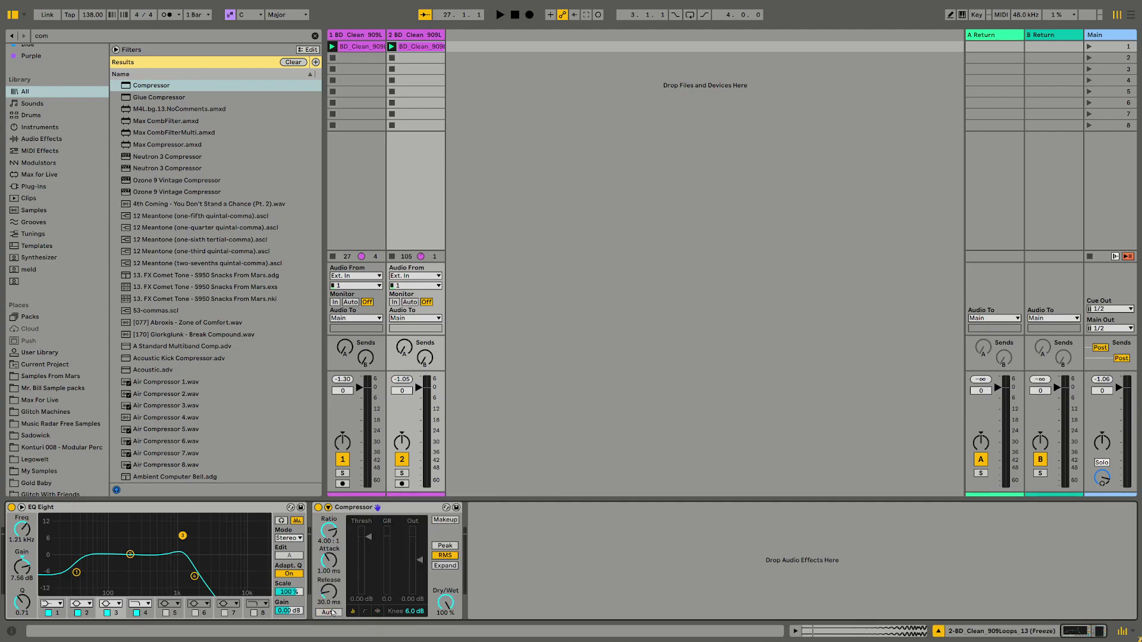
pyautogui.click(328, 508)
pyautogui.click(338, 521)
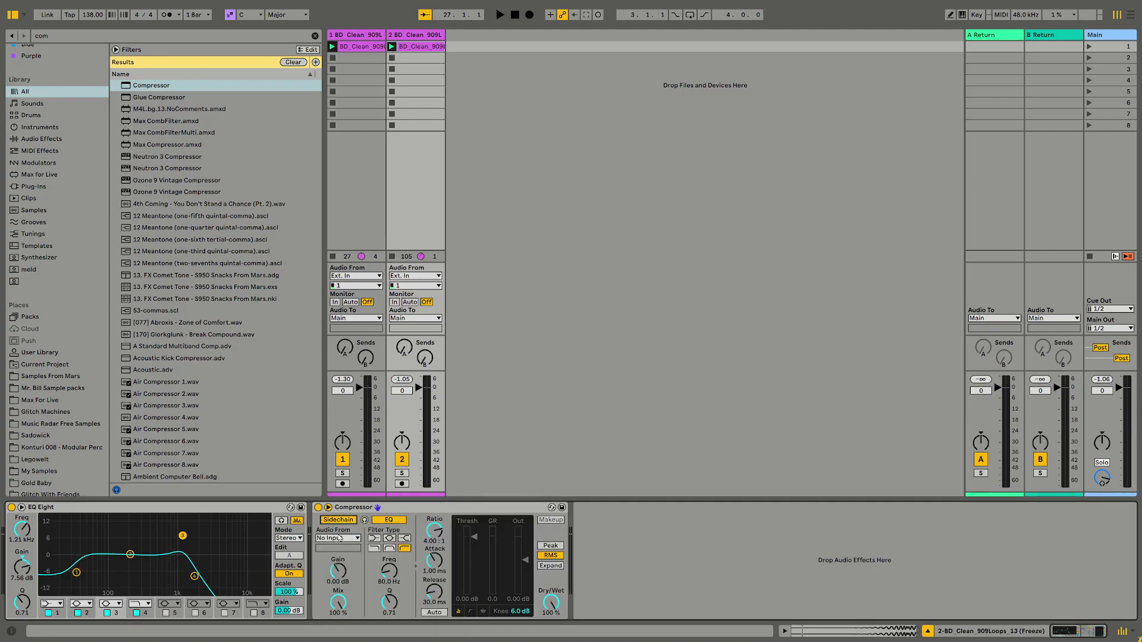
pyautogui.click(351, 538)
pyautogui.click(355, 549)
# Lower the Compressor's threshold to -29.6 dB during playback, and stop the transport
pyautogui.press('space')
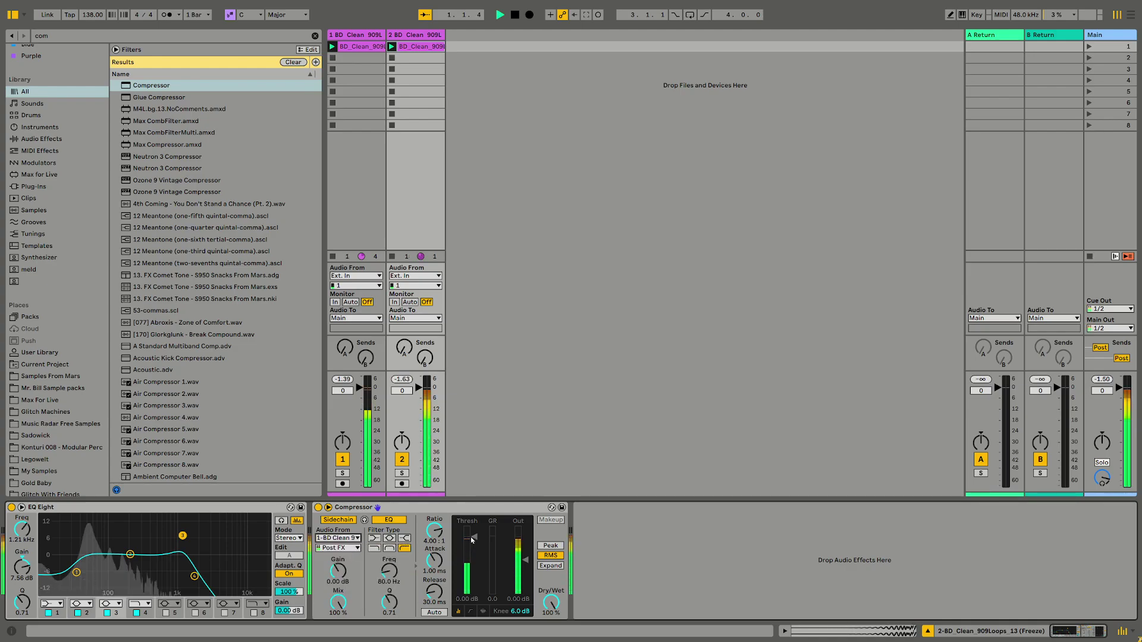
pyautogui.moveTo(474, 537); pyautogui.dragTo(474, 581)
pyautogui.press('space')
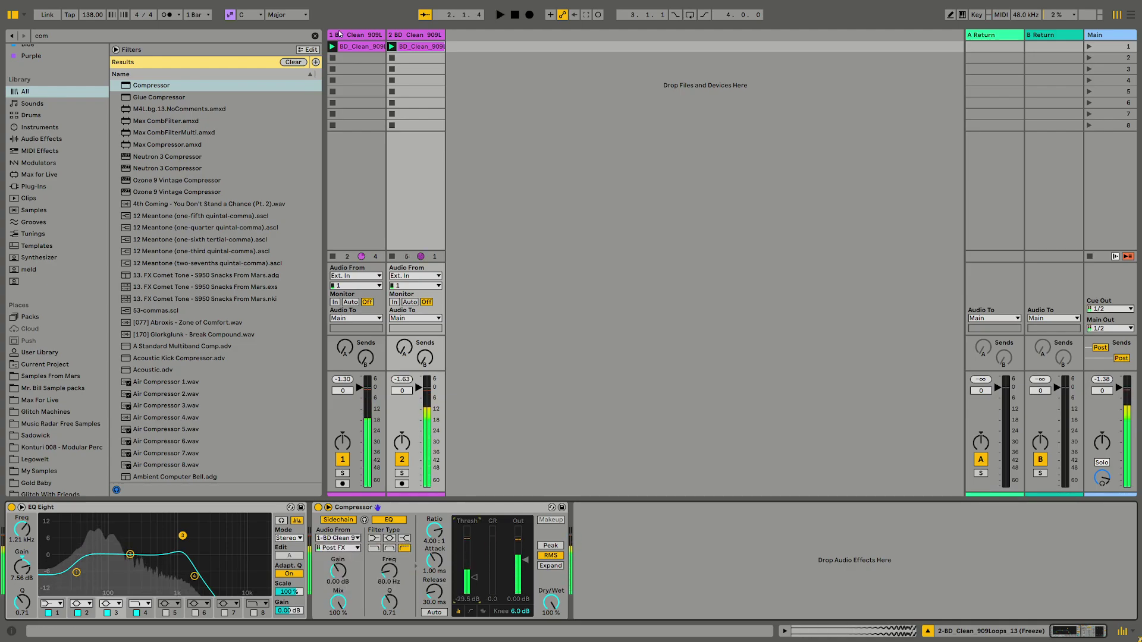
# Rename the original 909 loop track "kick" and the reversed copy's track "sub"
pyautogui.rightClick(361, 34)
pyautogui.click(394, 86)
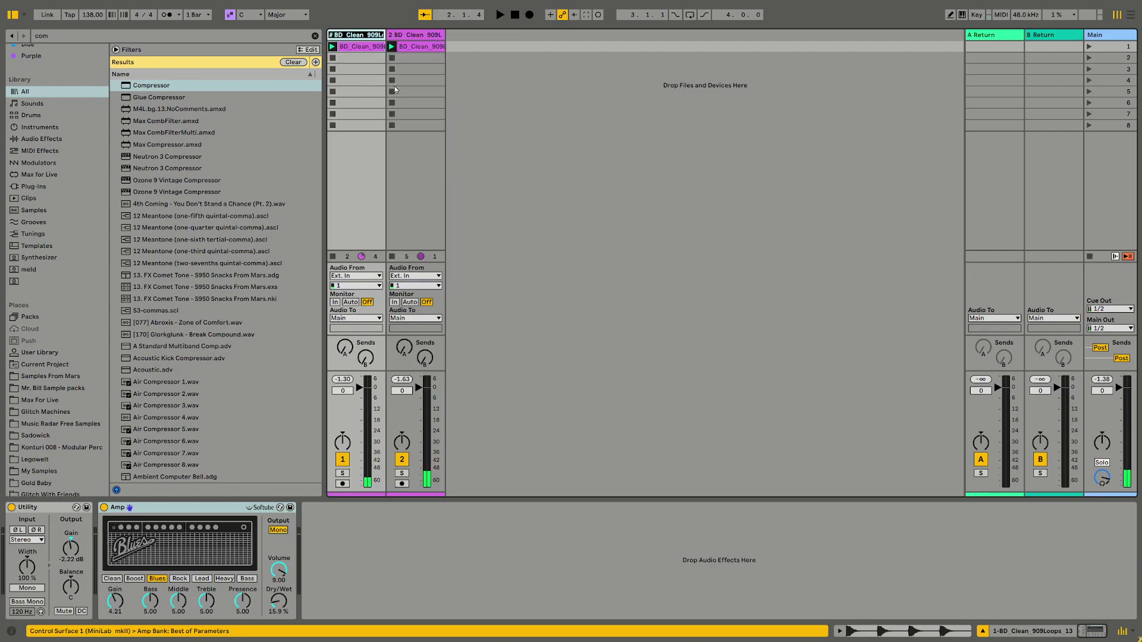
pyautogui.write('kick')
pyautogui.press('Return')
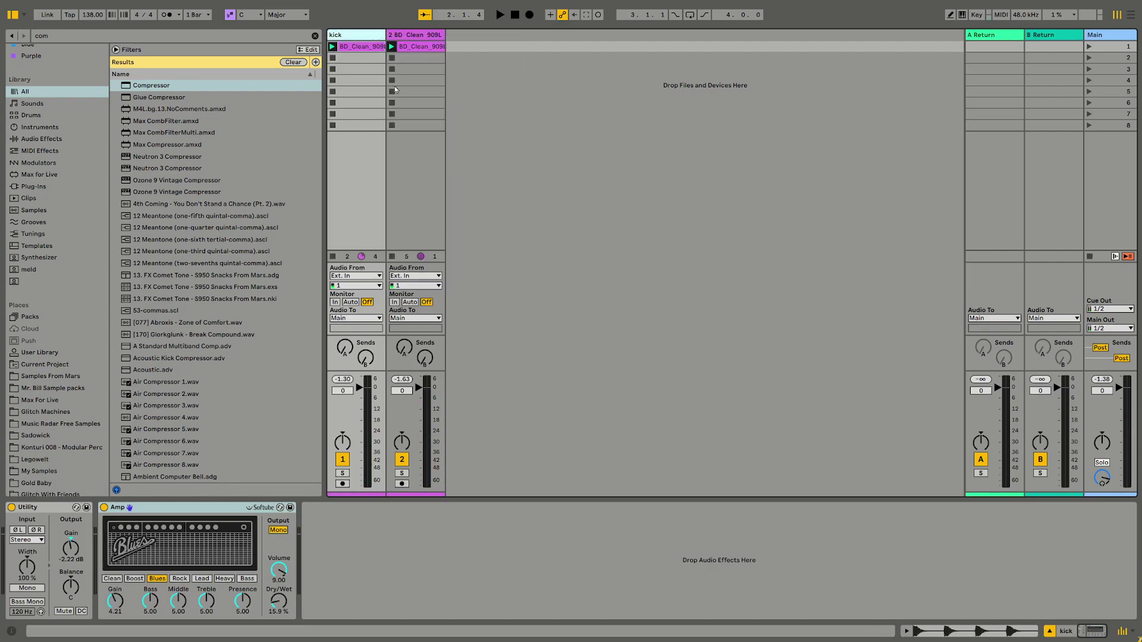
pyautogui.click(415, 35)
pyautogui.rightClick(412, 35)
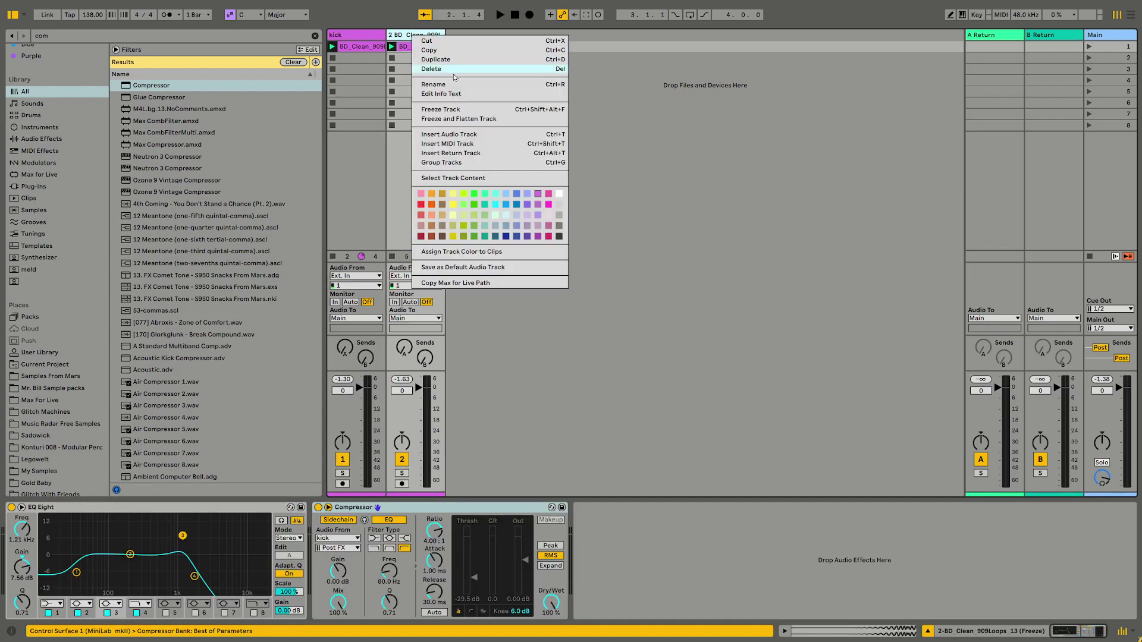
pyautogui.click(450, 82)
pyautogui.write('sub')
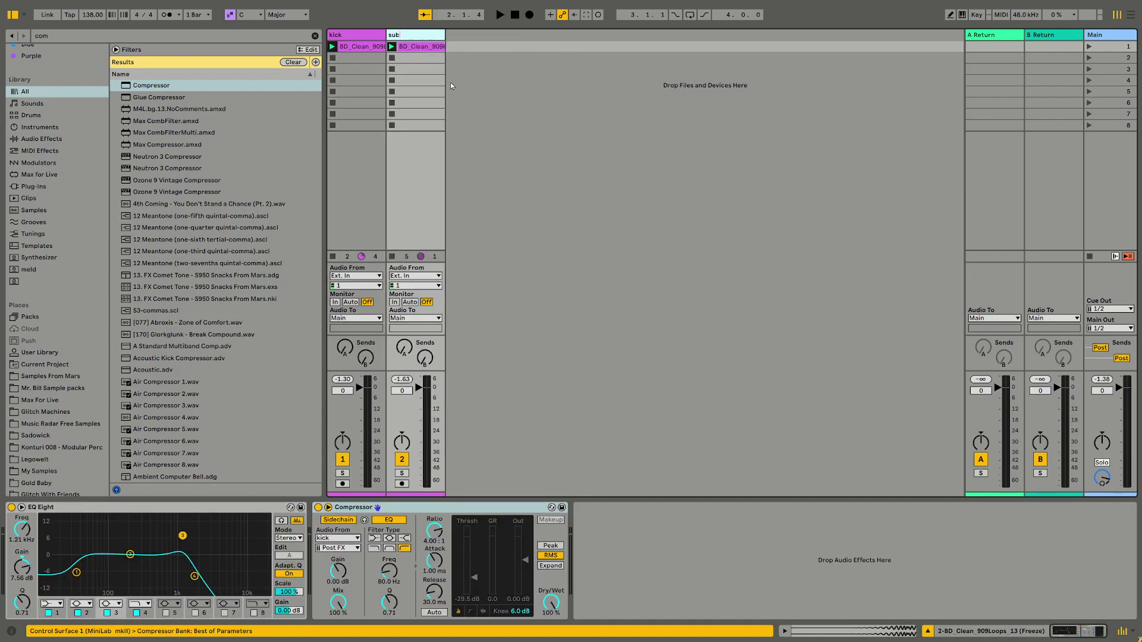
pyautogui.press('Return')
# Start playback, view the sub track's clip, lower the sub track's volume to -5 dB and stop the transport
pyautogui.press('space')
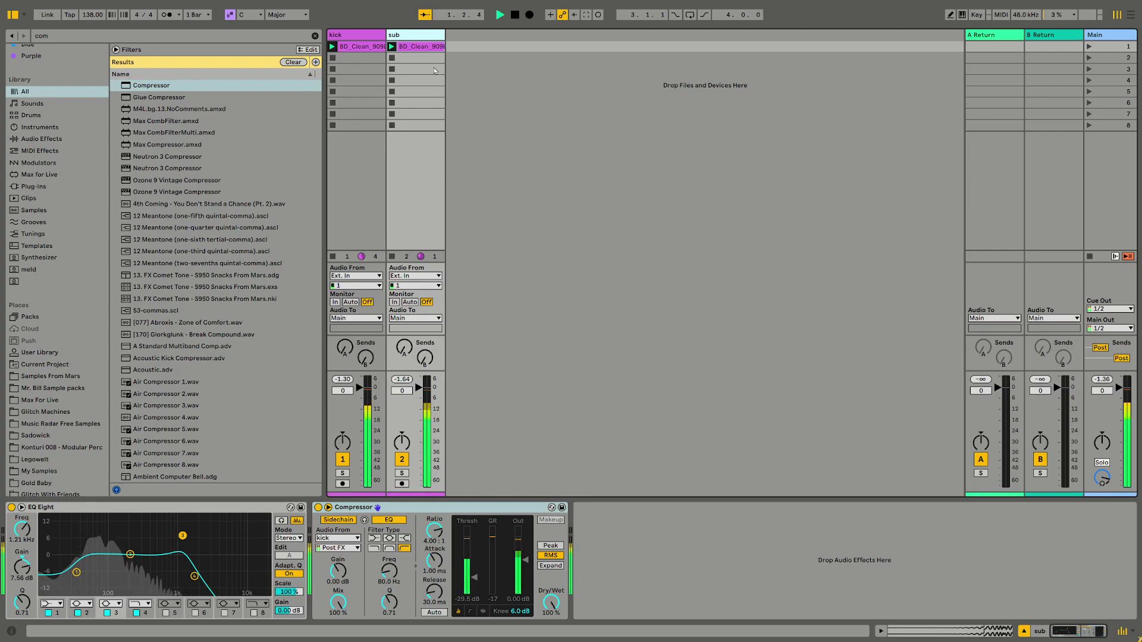
pyautogui.doubleClick(420, 47)
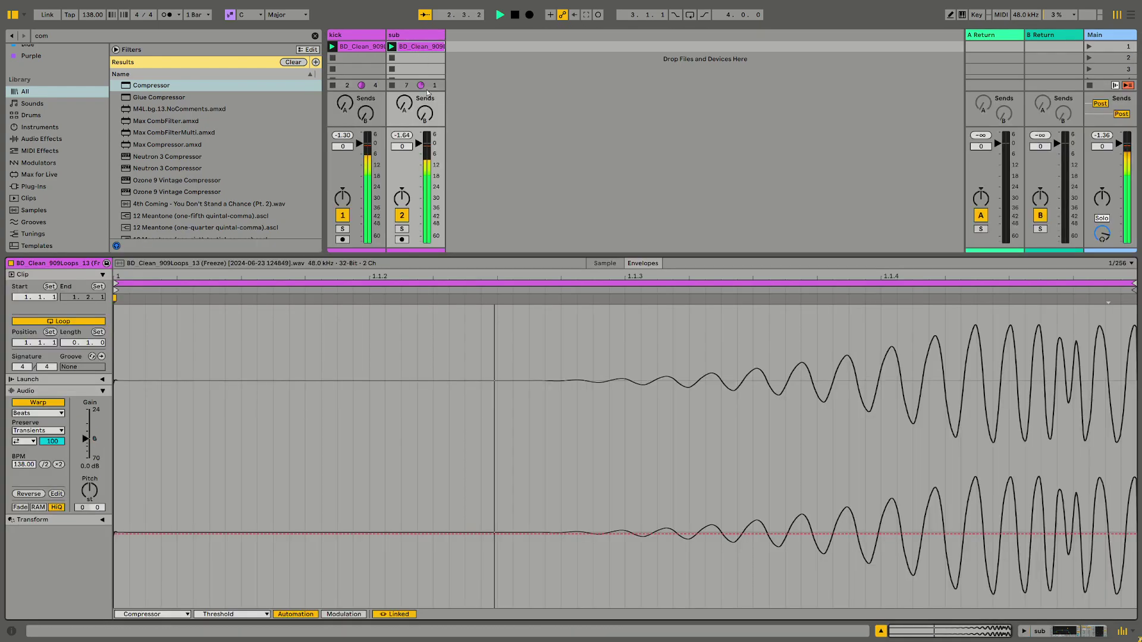
pyautogui.click(419, 38)
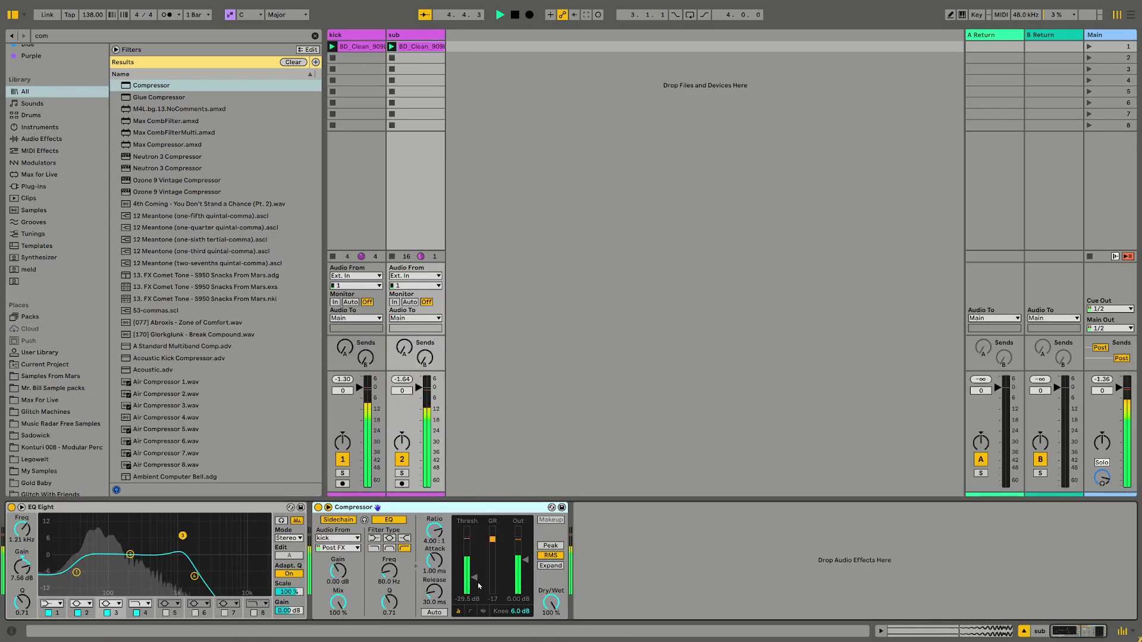
pyautogui.press('space')
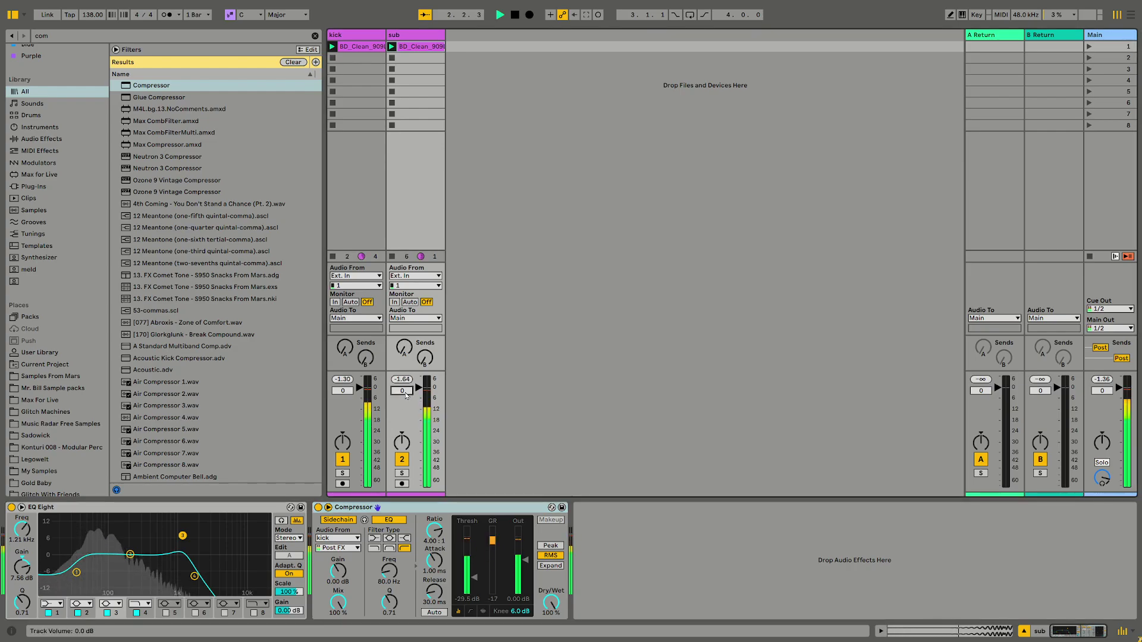
pyautogui.click(405, 393)
pyautogui.write('-3')
pyautogui.press('Return')
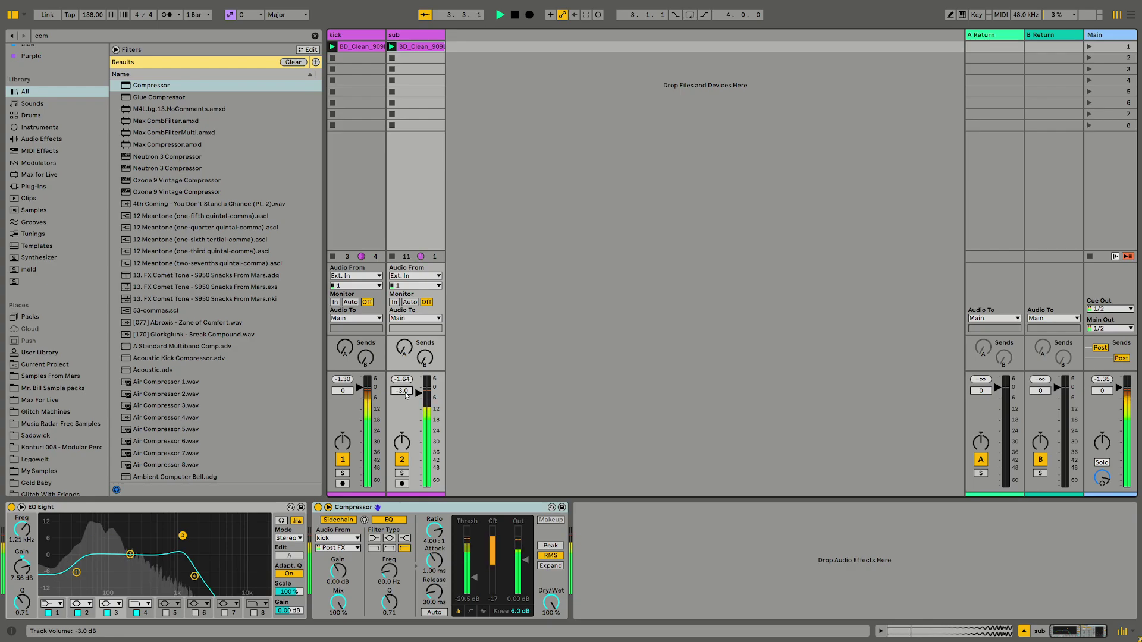
pyautogui.write('-5')
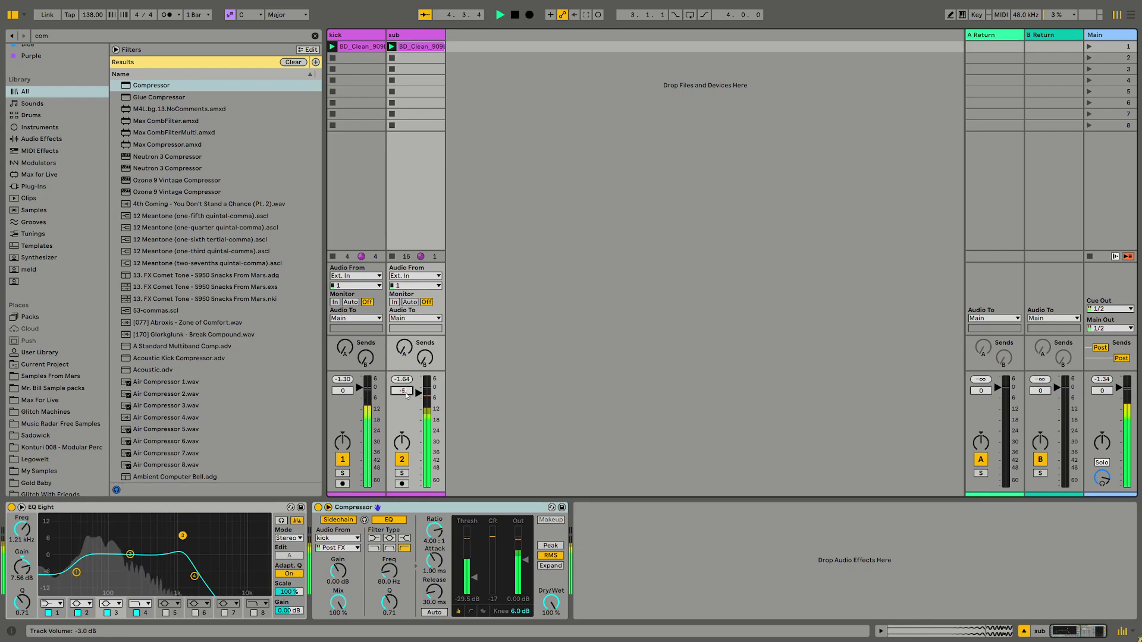
pyautogui.press('Return')
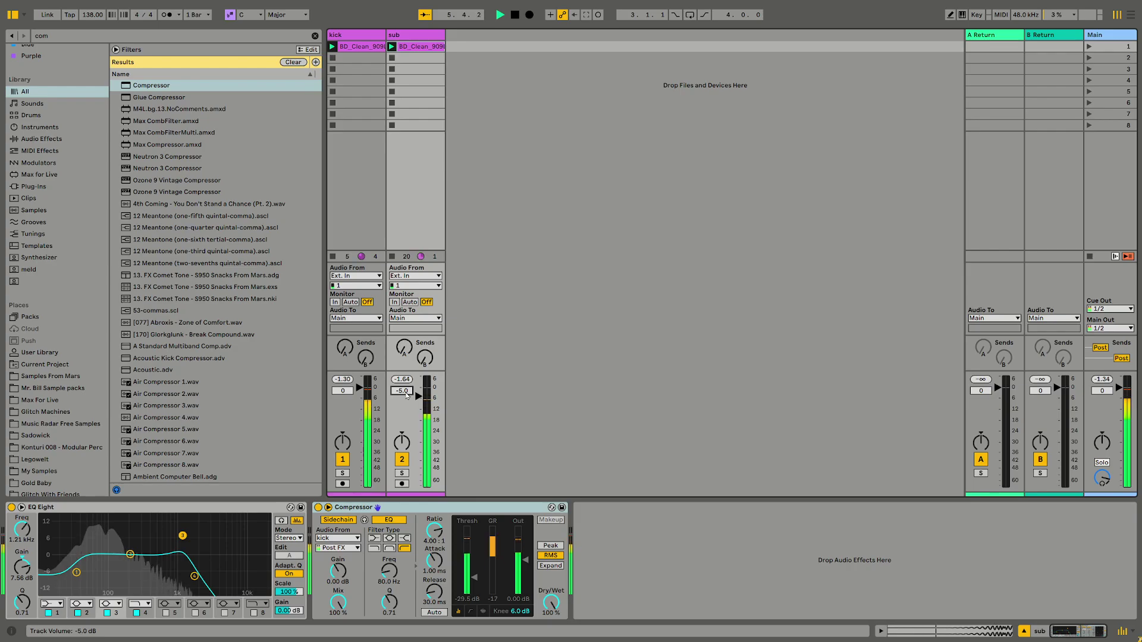
pyautogui.press('space')
pyautogui.click(518, 91)
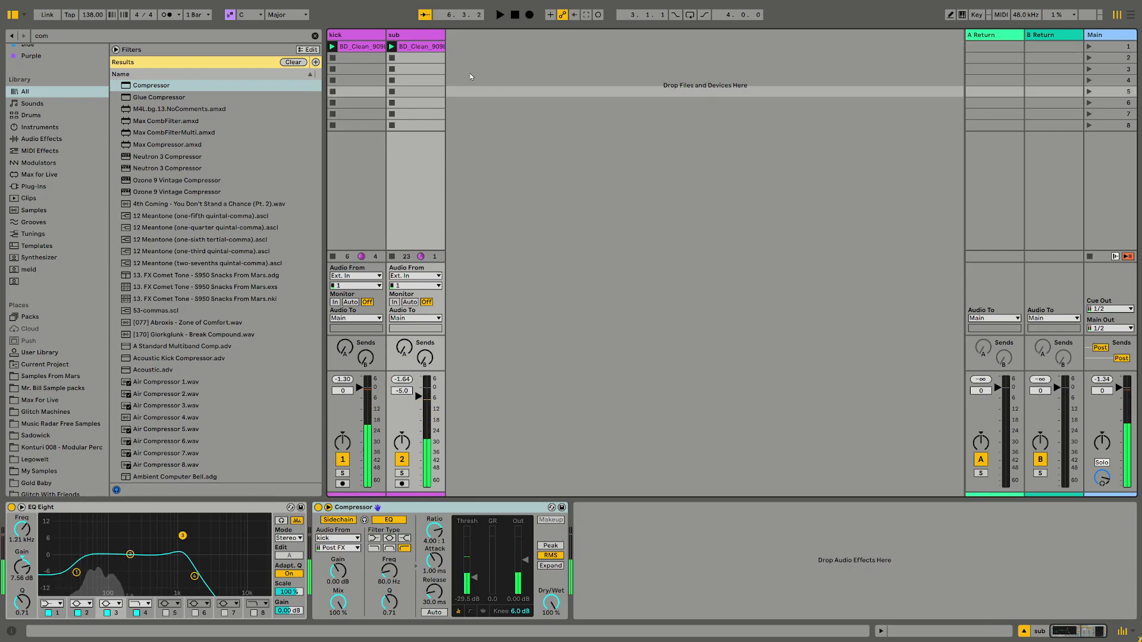
# Duplicate the kick track, halve the copied clip's BPM twice and launch the clip during playback
pyautogui.click(359, 41)
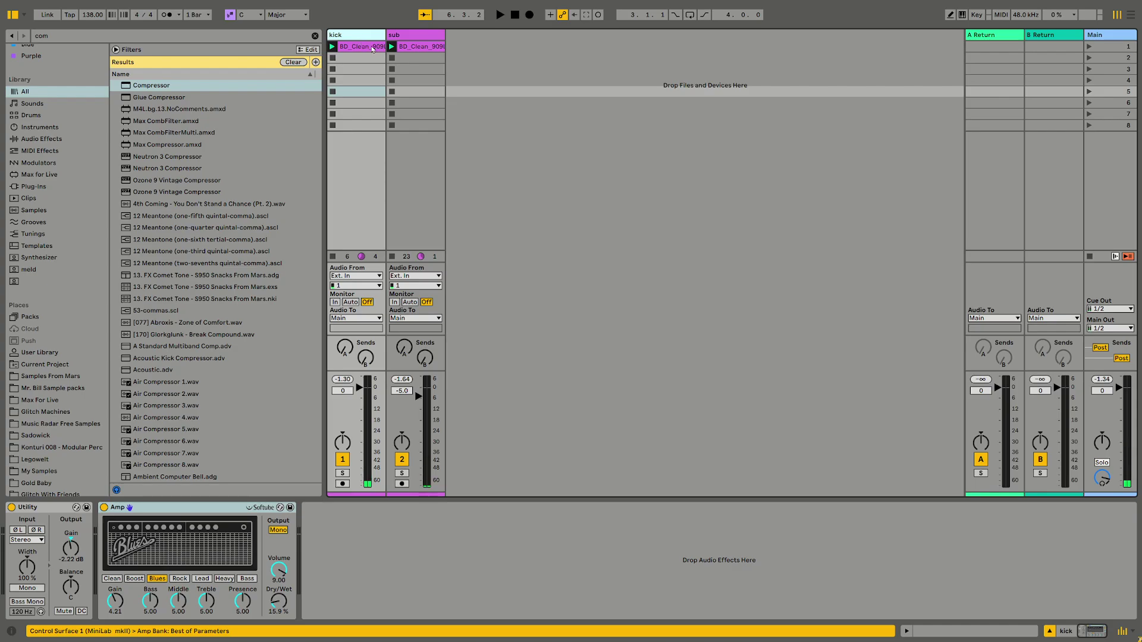
pyautogui.hotkey('ctrl', 'd')
pyautogui.doubleClick(409, 47)
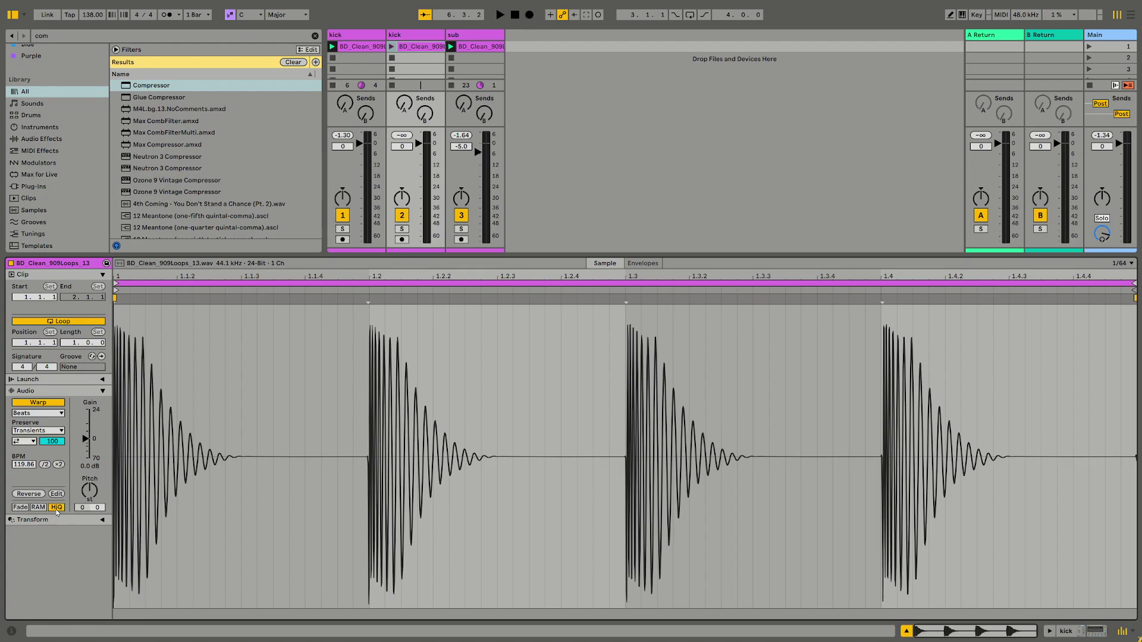
pyautogui.click(45, 464)
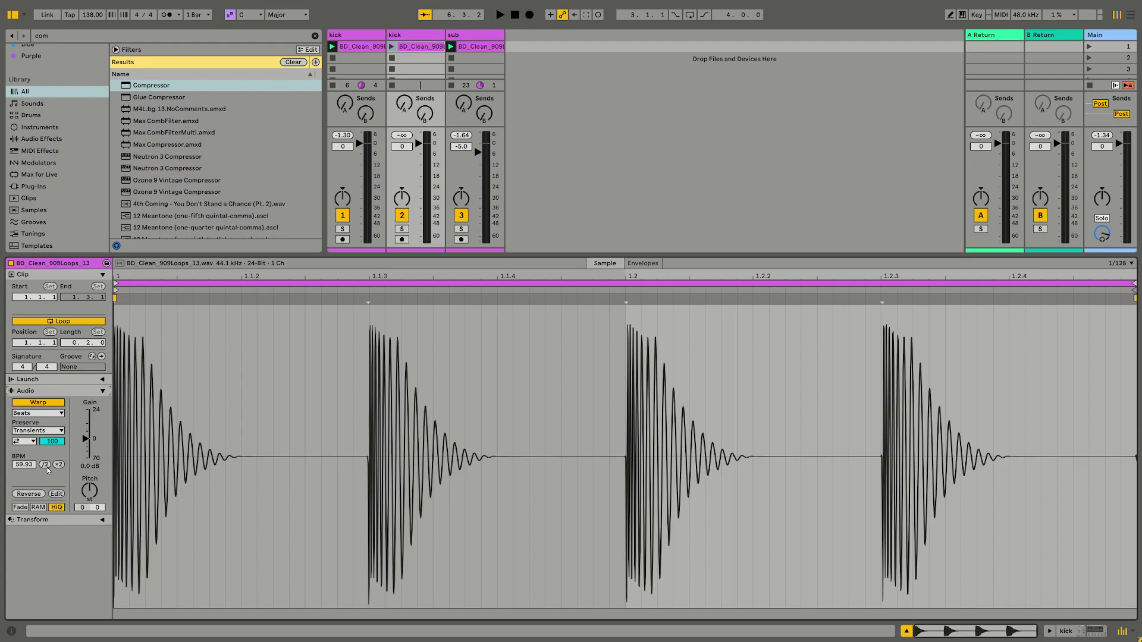
pyautogui.press('space')
pyautogui.click(395, 48)
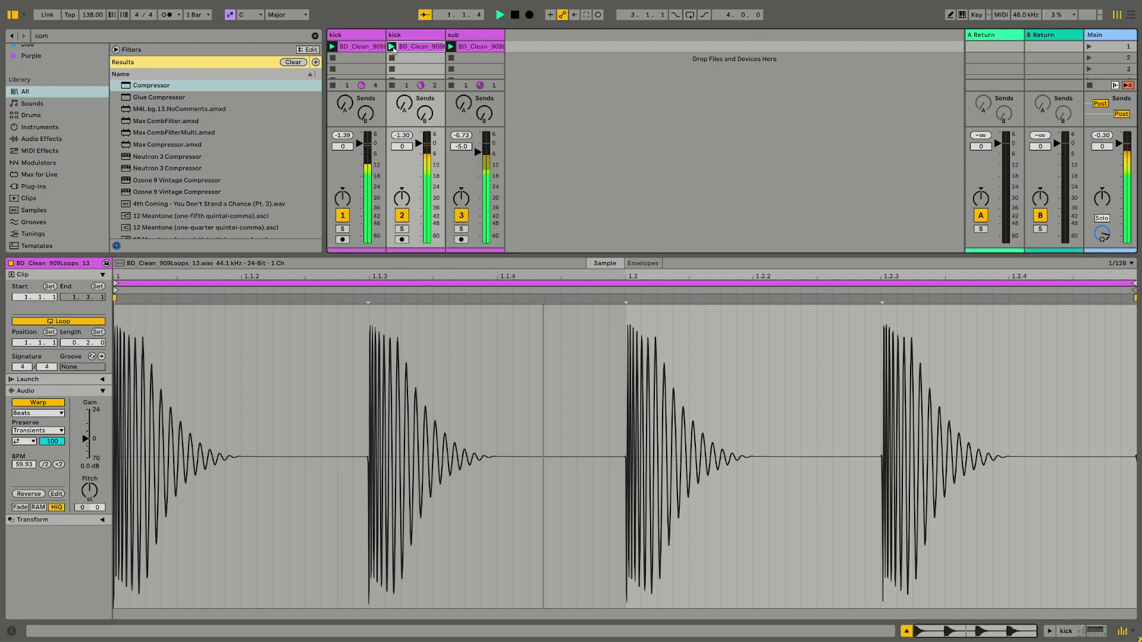
pyautogui.click(45, 464)
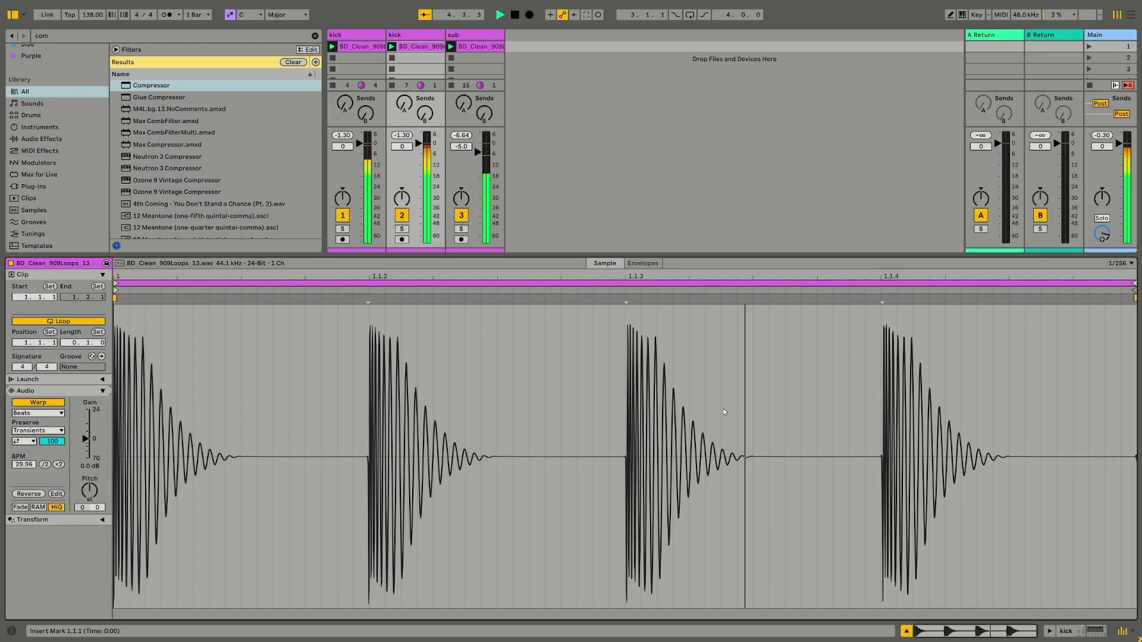
# Turn off transient looping and set the transient envelope to 21 in the duplicated kick clip, and return to the track's devices
pyautogui.click(25, 442)
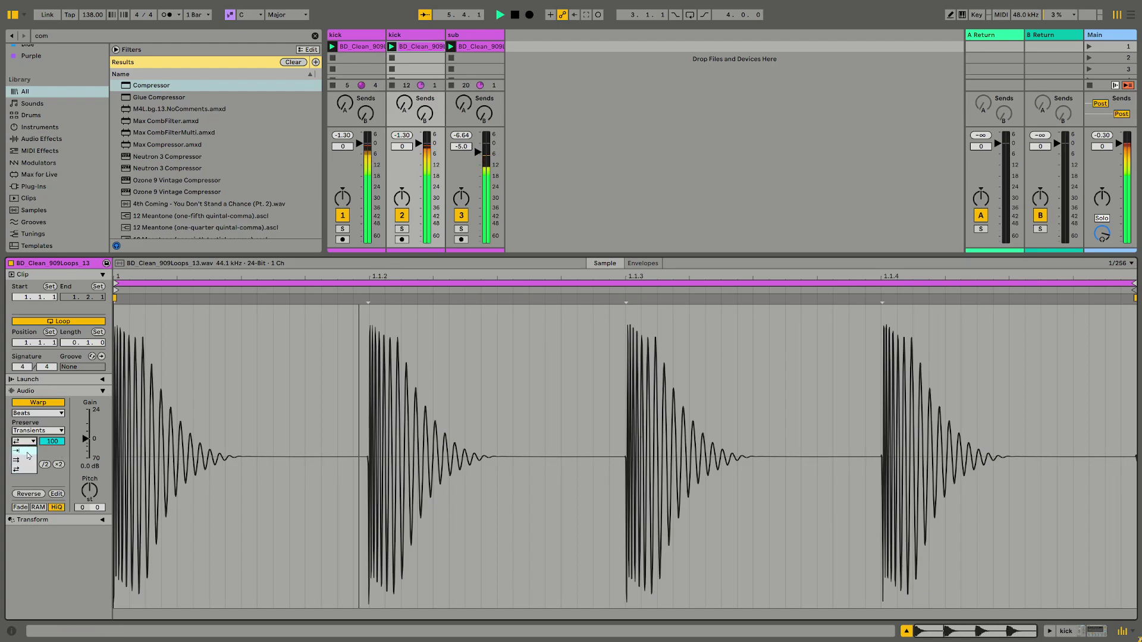
pyautogui.click(24, 444)
pyautogui.moveTo(53, 441); pyautogui.dragTo(52, 488)
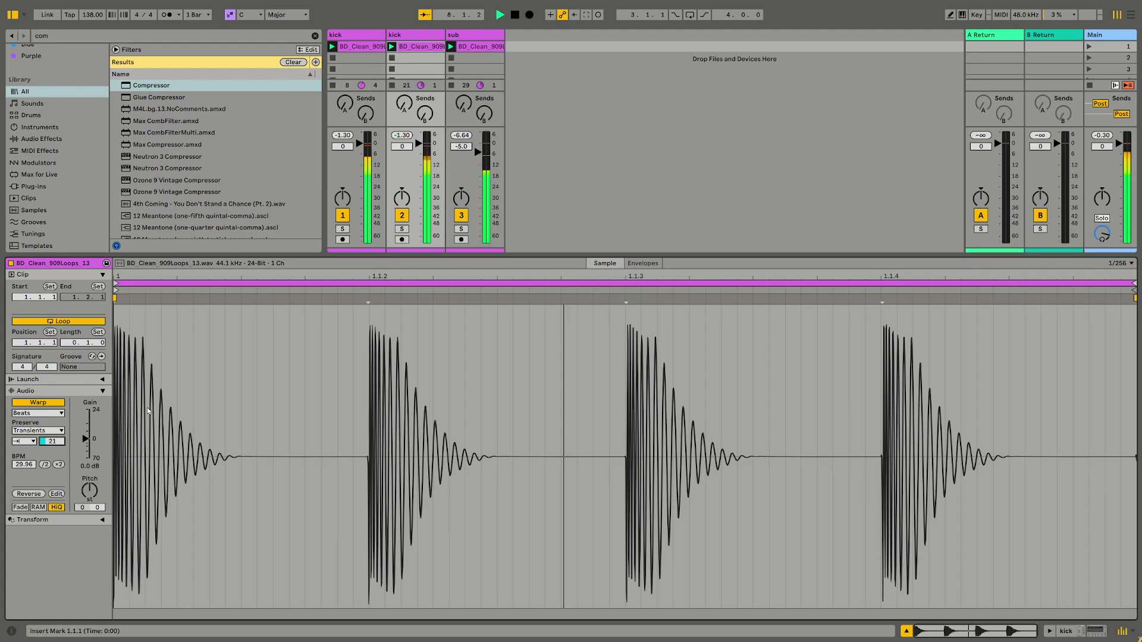
pyautogui.click(426, 38)
pyautogui.doubleClick(426, 38)
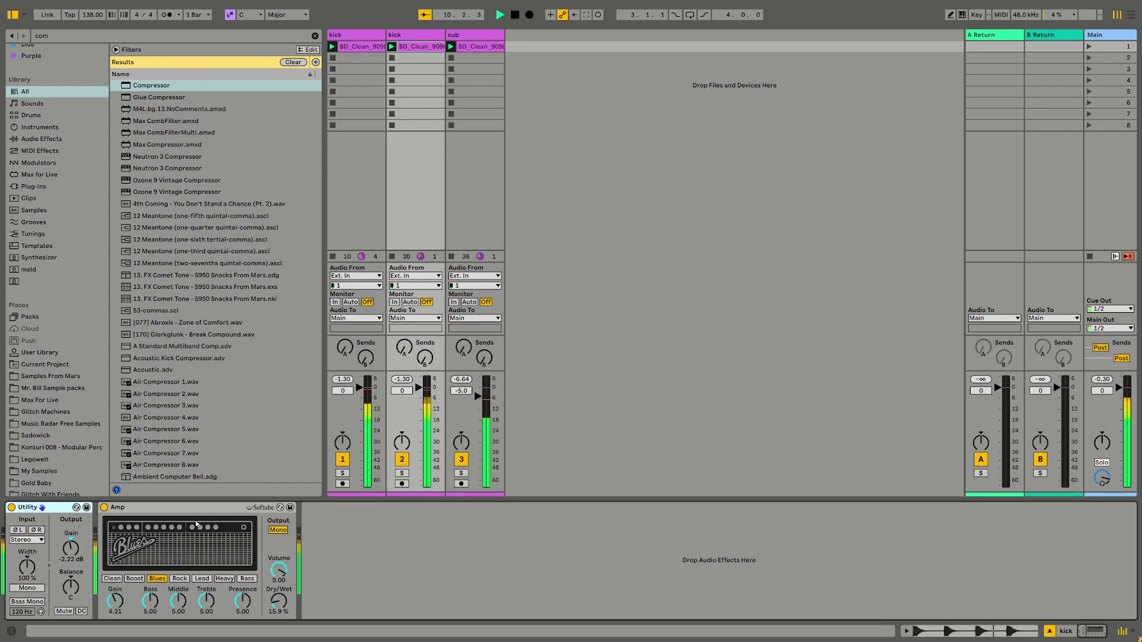
pyautogui.hotkey('ctrl', 'f')
pyautogui.write('eq')
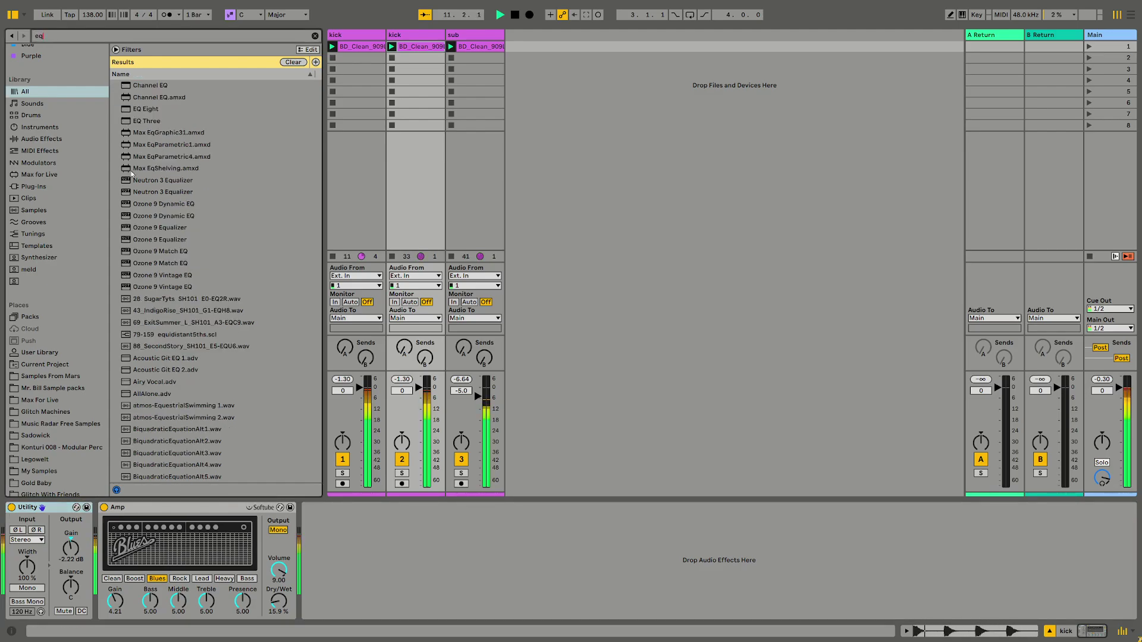
pyautogui.doubleClick(166, 110)
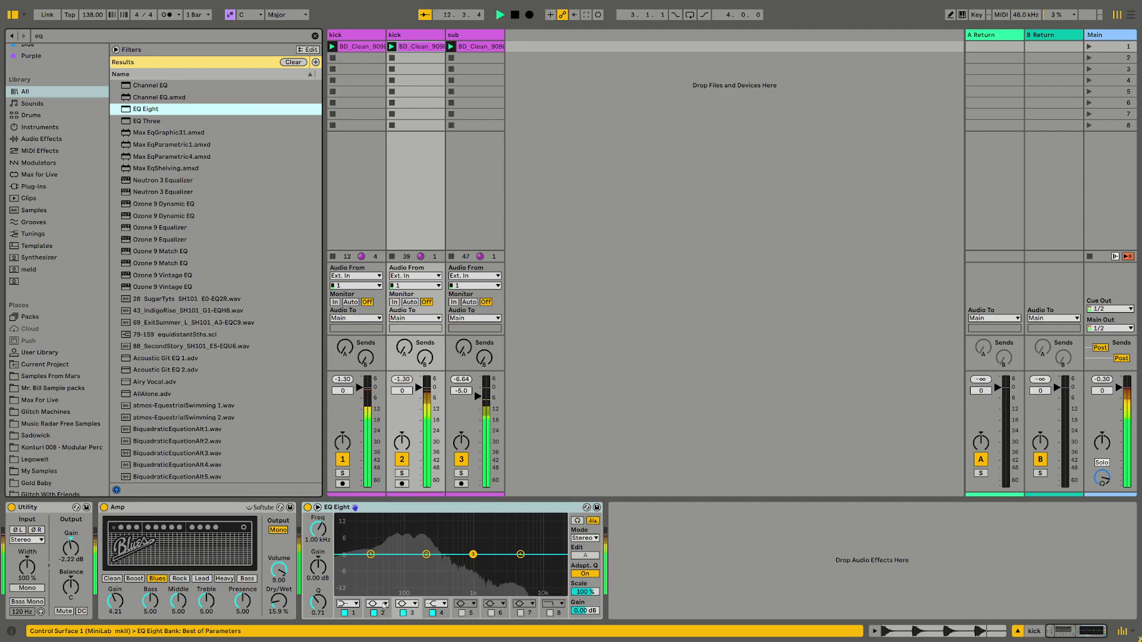
pyautogui.click(449, 508)
pyautogui.press('Delete')
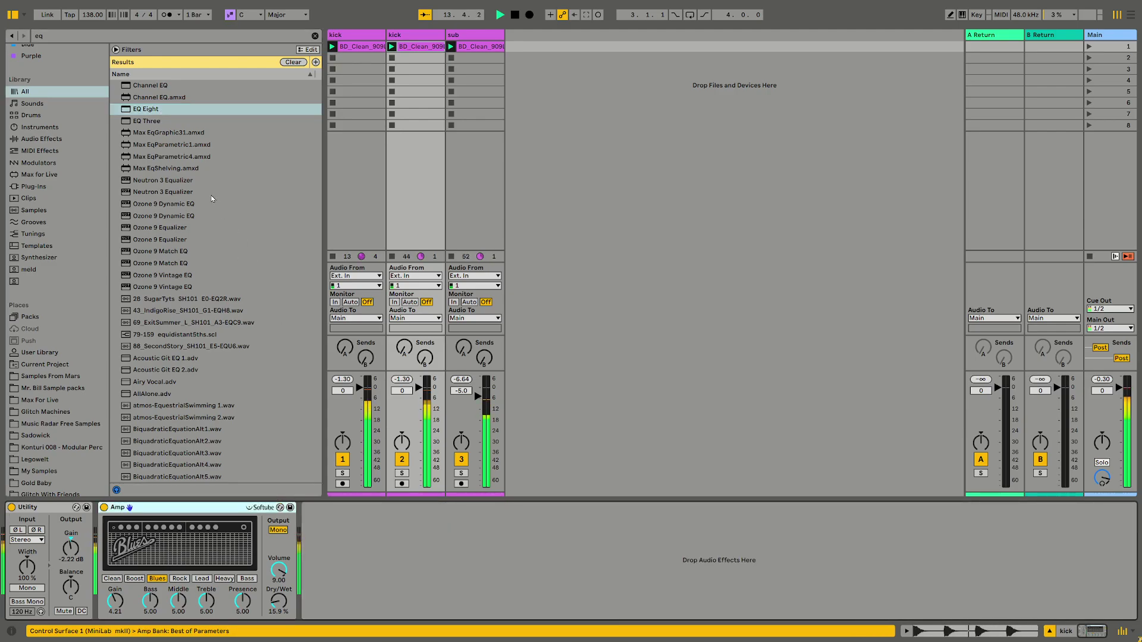
# Add a band-pass Auto Filter after Amp on the duplicated kick track, with frequency 1.16 kHz, resonance 32% and LFO amount 11.2
pyautogui.hotkey('ctrl', 'f')
pyautogui.write('fil')
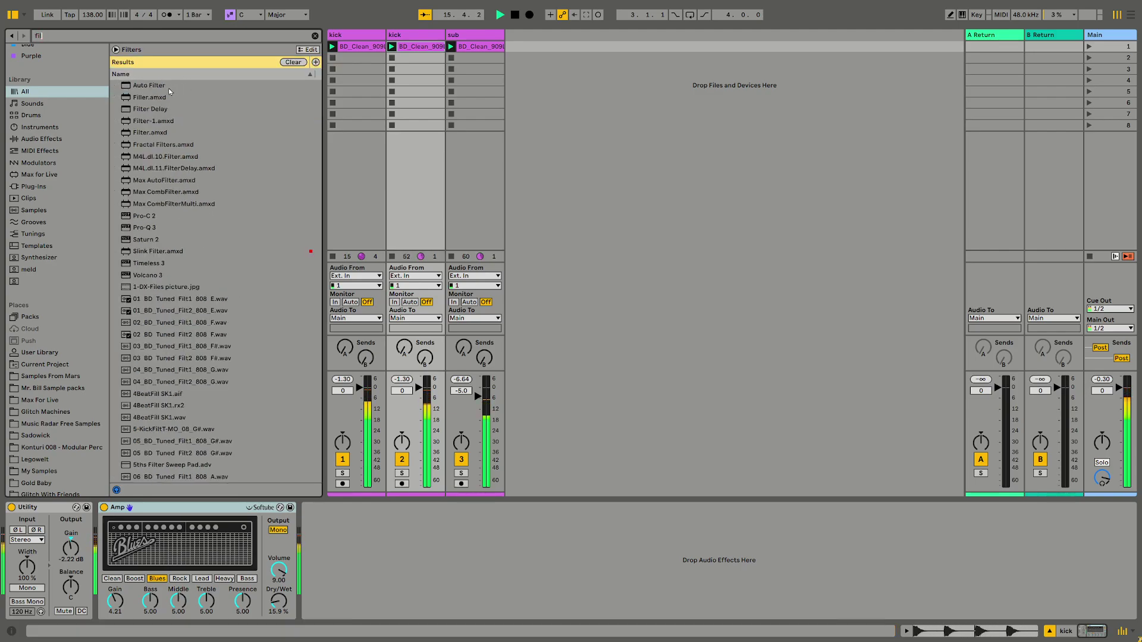
pyautogui.doubleClick(169, 88)
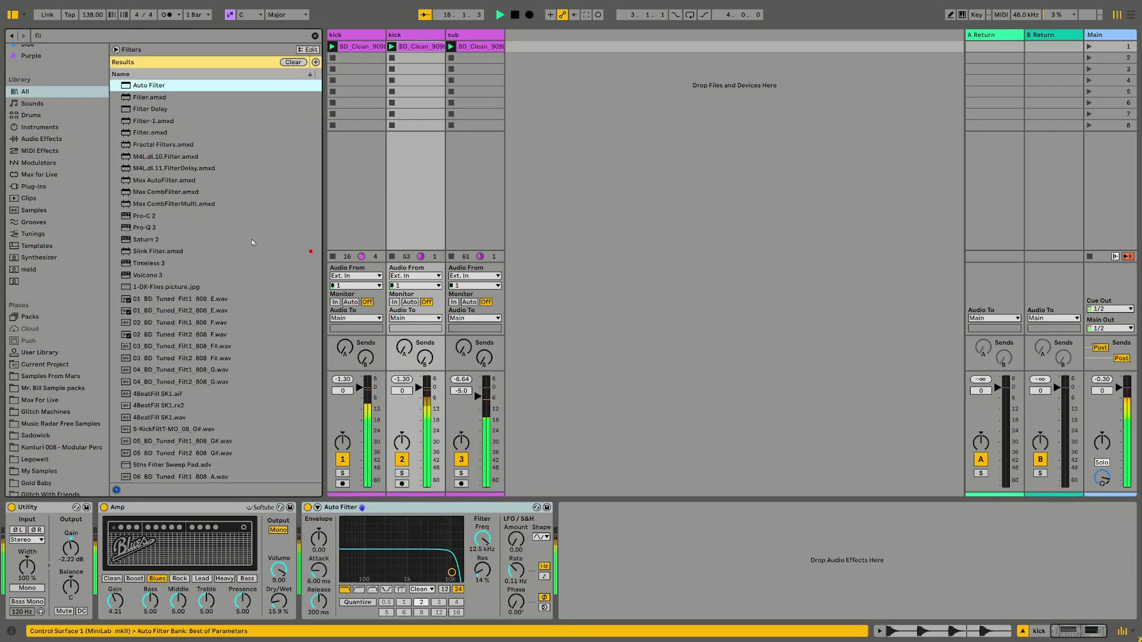
pyautogui.click(374, 590)
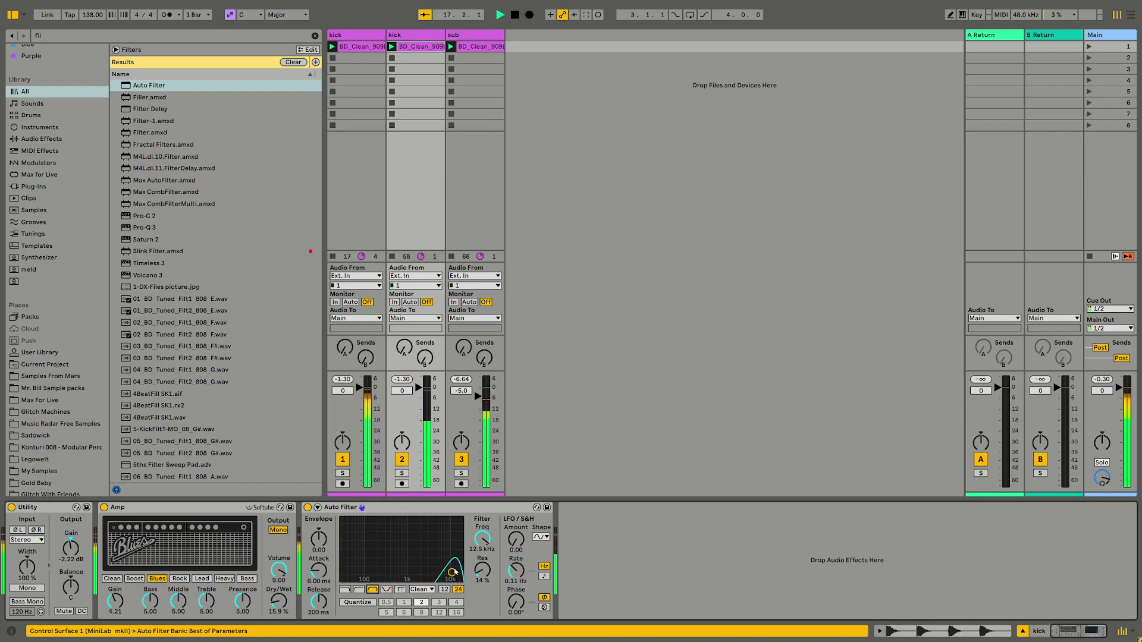
pyautogui.moveTo(451, 573); pyautogui.dragTo(409, 564)
pyautogui.moveTo(516, 539); pyautogui.dragTo(516, 515)
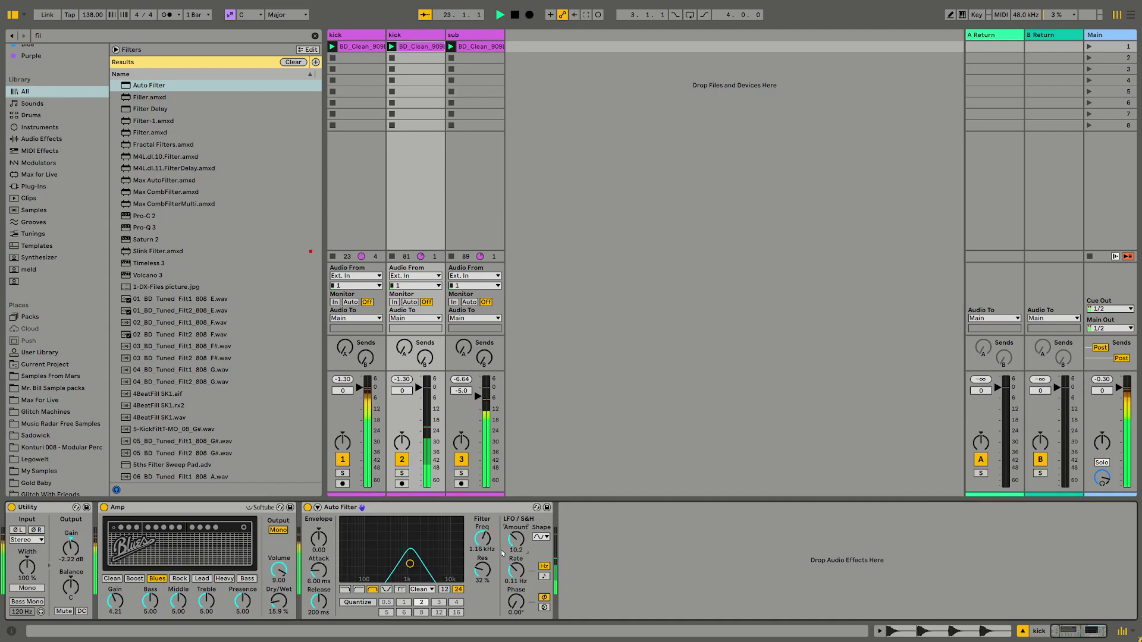
pyautogui.moveTo(515, 539); pyautogui.dragTo(515, 537)
# Set the duplicated kick clip's transient envelope to 18, return to the track's devices and stop playback
pyautogui.doubleClick(411, 46)
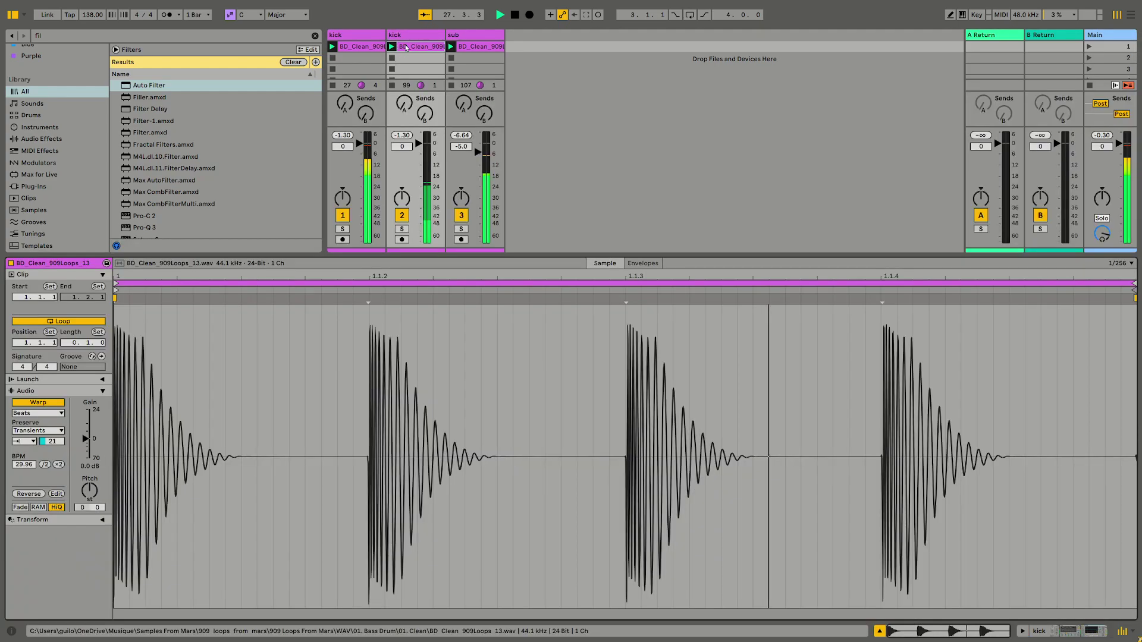
pyautogui.moveTo(52, 441); pyautogui.dragTo(53, 446)
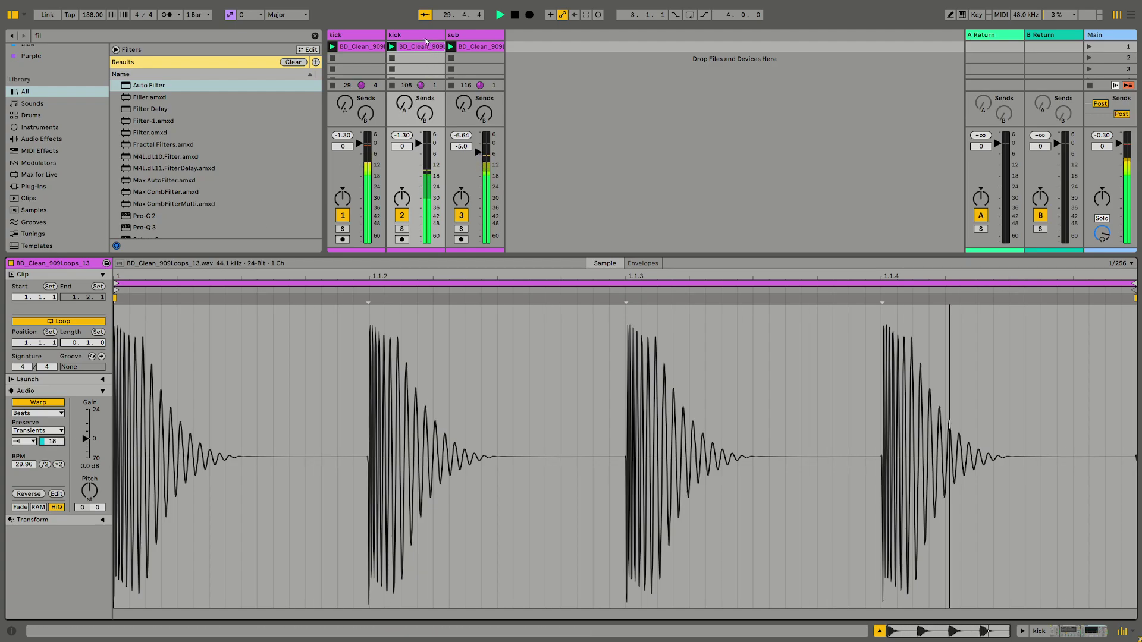
pyautogui.click(424, 73)
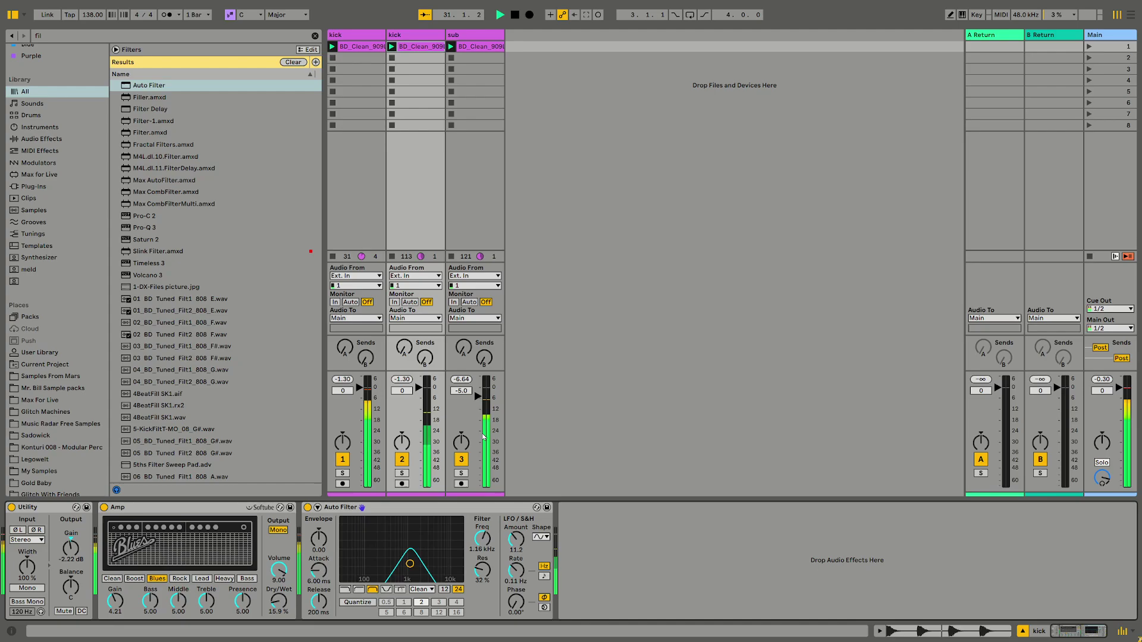
pyautogui.press('space')
# Copy the sub track's sidechained Compressor after Auto Filter on the duplicated kick track and start playback
pyautogui.click(475, 35)
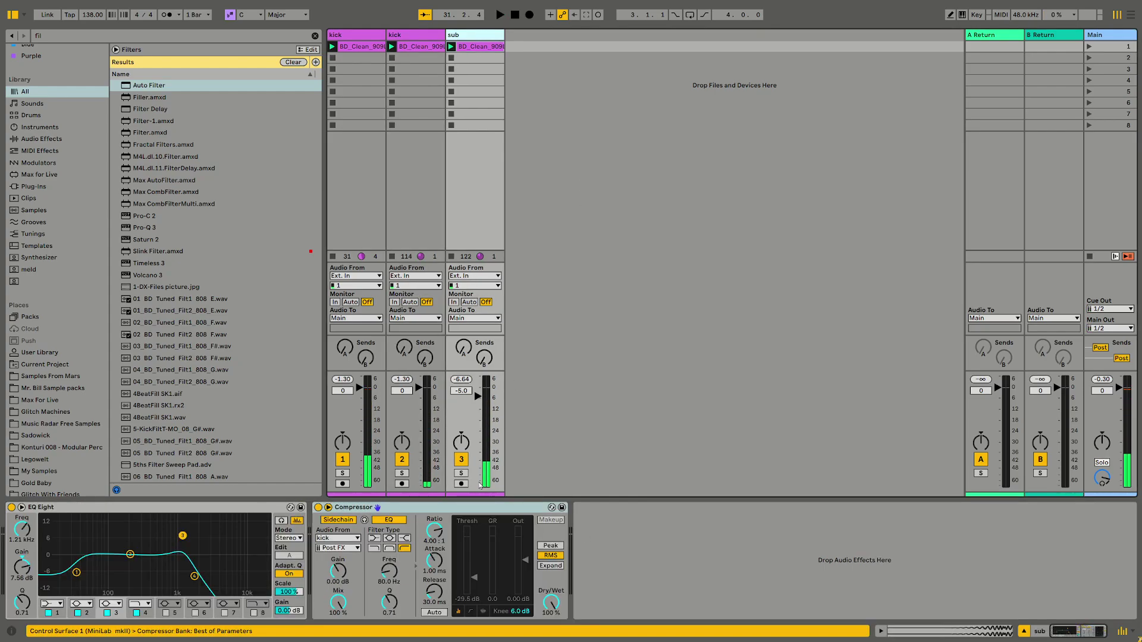
pyautogui.click(416, 174)
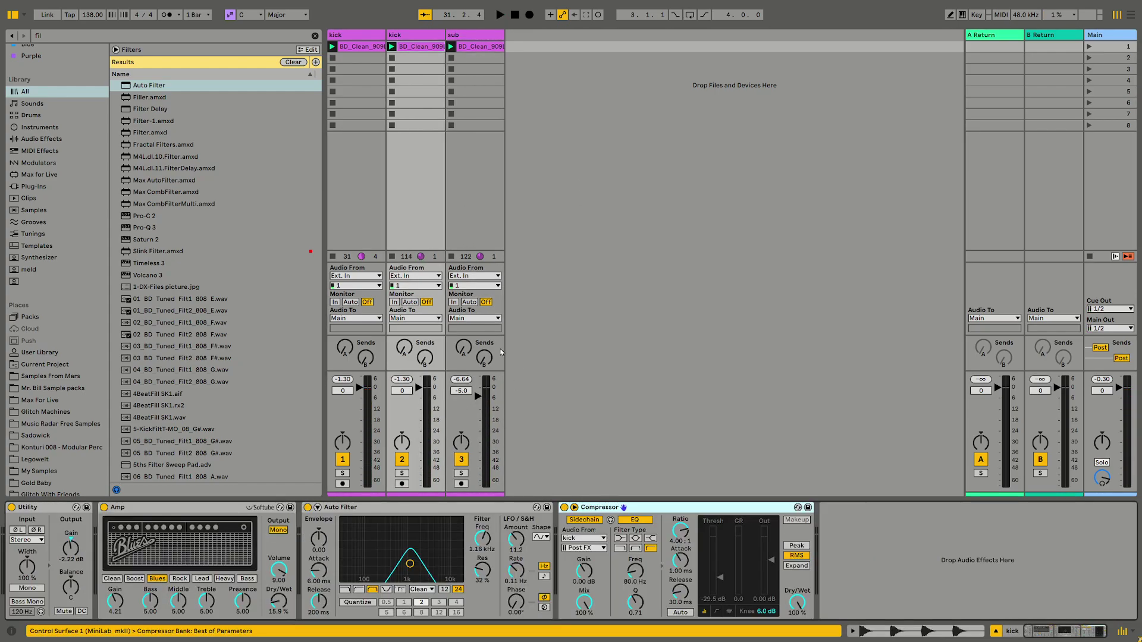
pyautogui.press('space')
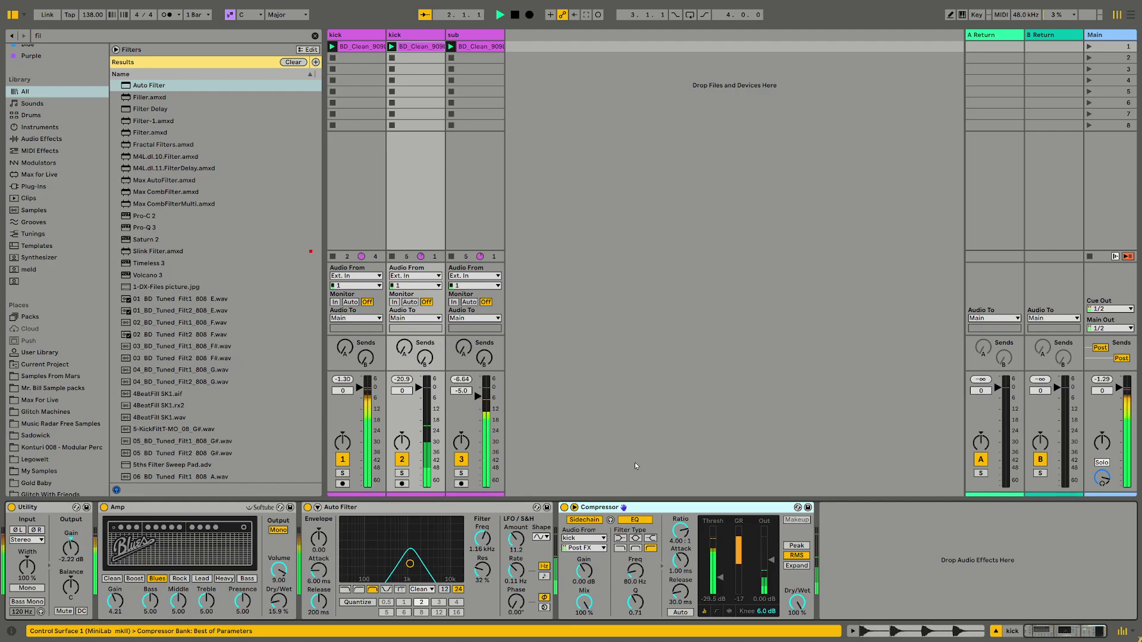
# Add a Phaser-Flanger after the Compressor on the duplicated kick track
pyautogui.hotkey('ctrl', 'f')
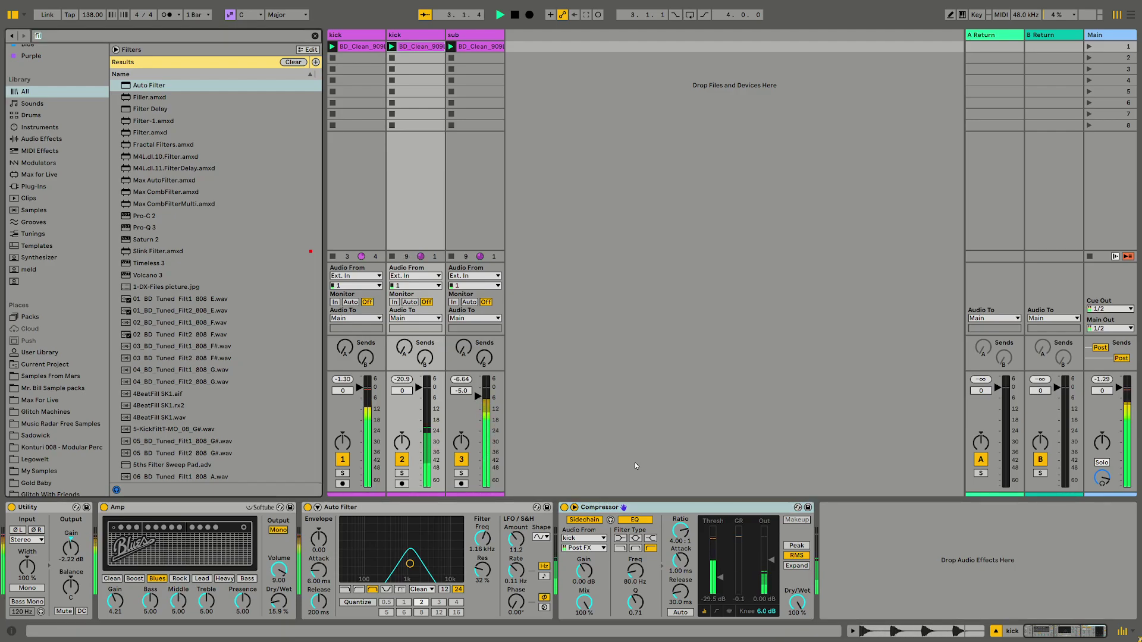
pyautogui.write('ph')
pyautogui.press('Down')
pyautogui.press('Return')
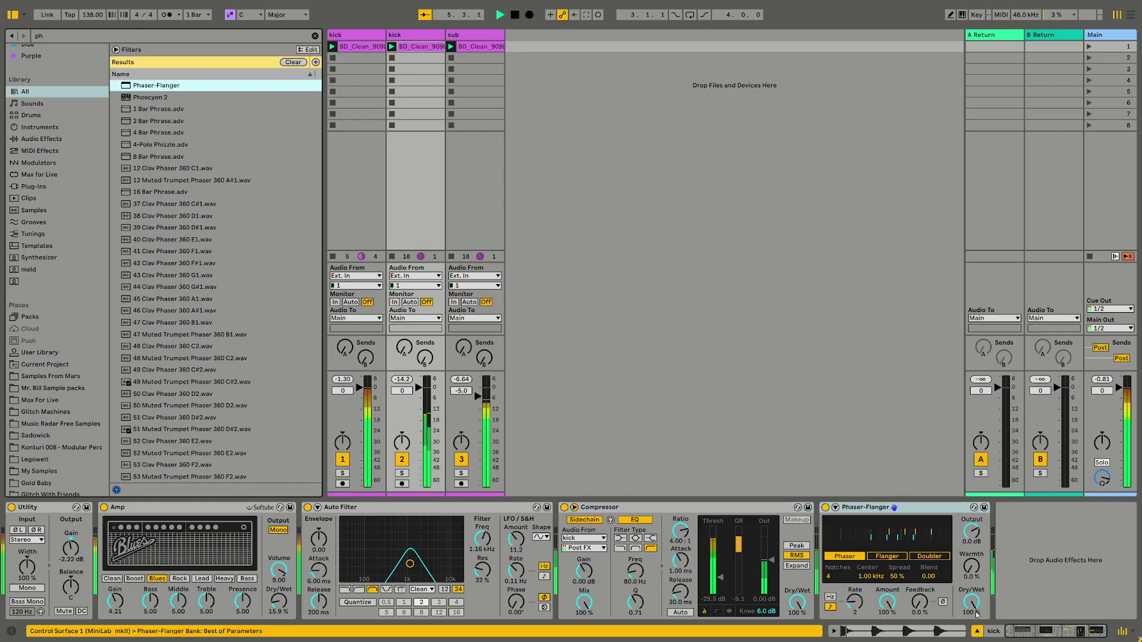
# Set the Phaser-Flanger on the duplicated kick track to rate 3, feedback 22% and dry/wet 50%
pyautogui.moveTo(858, 611); pyautogui.dragTo(859, 607)
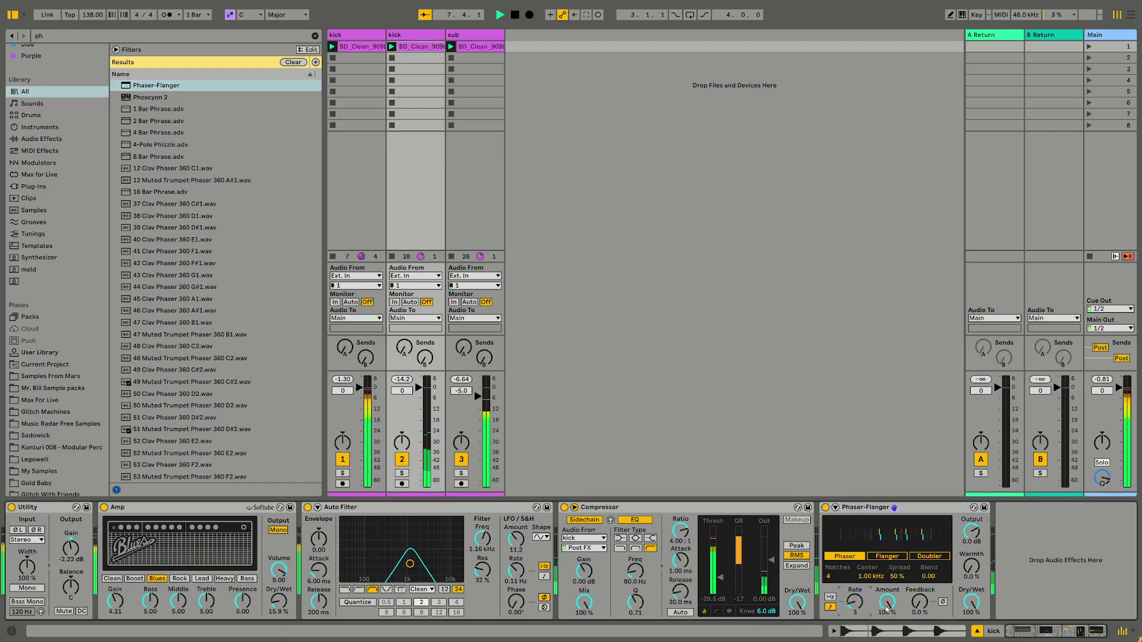
pyautogui.moveTo(919, 602); pyautogui.dragTo(920, 589)
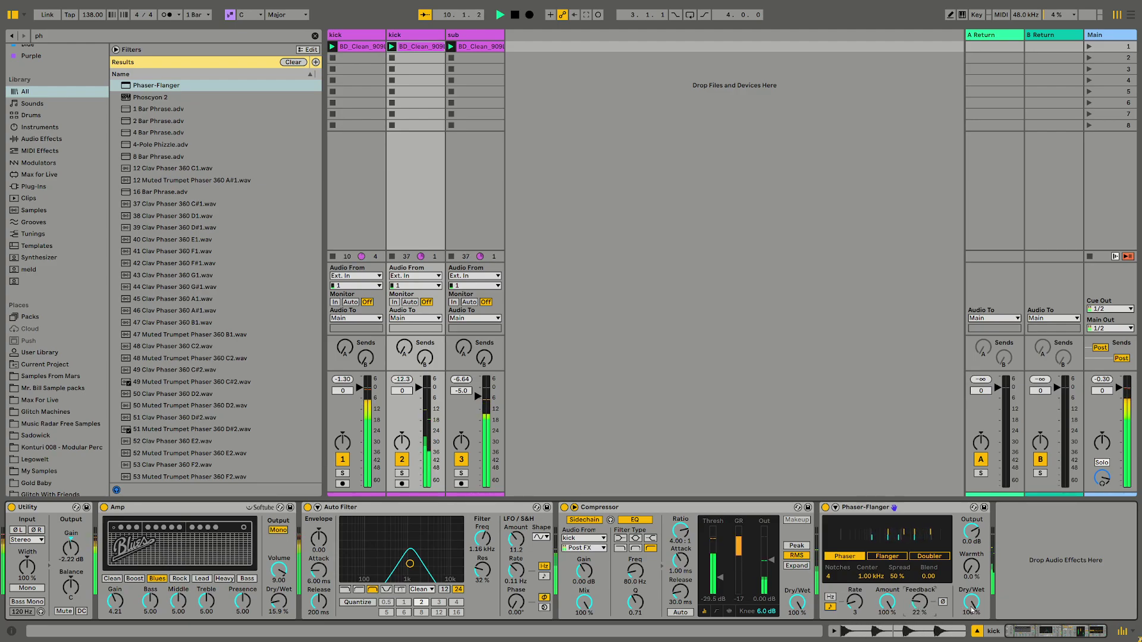
pyautogui.moveTo(971, 609); pyautogui.dragTo(972, 641)
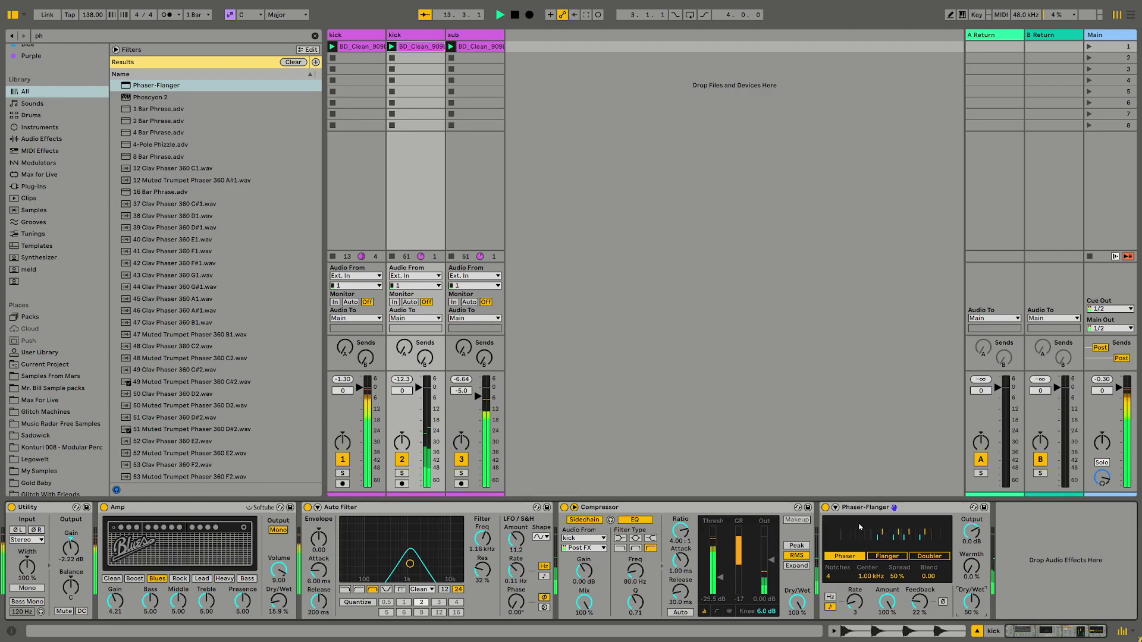
# Add a Reverb after the Phaser-Flanger with dry/wet at 21%, then stop playback
pyautogui.hotkey('ctrl', 'f')
pyautogui.write('reve')
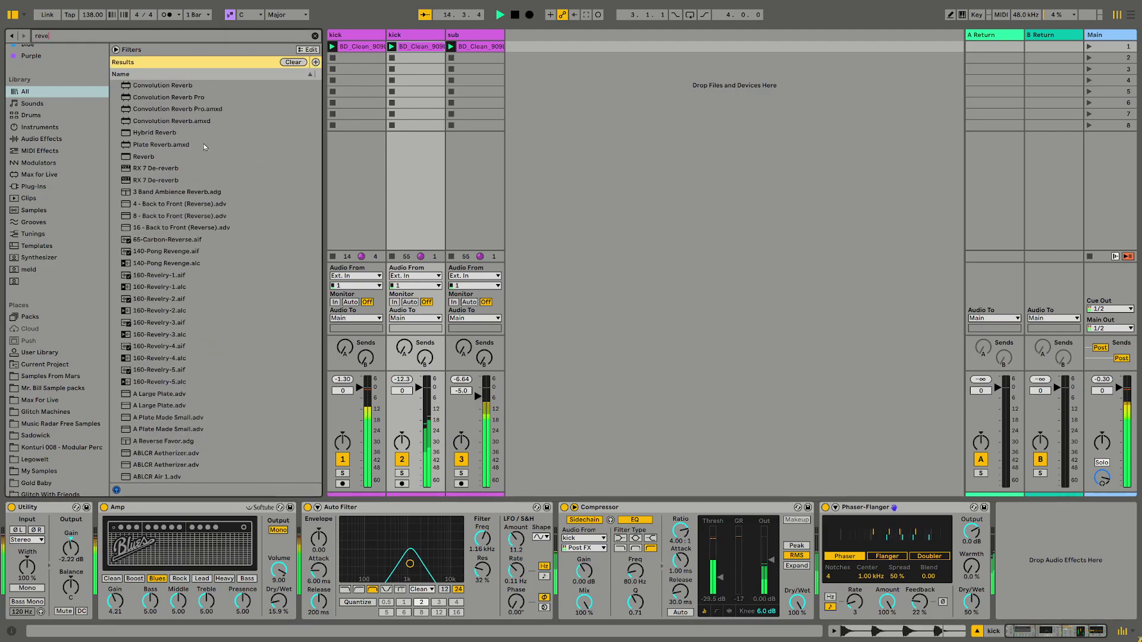
pyautogui.doubleClick(145, 157)
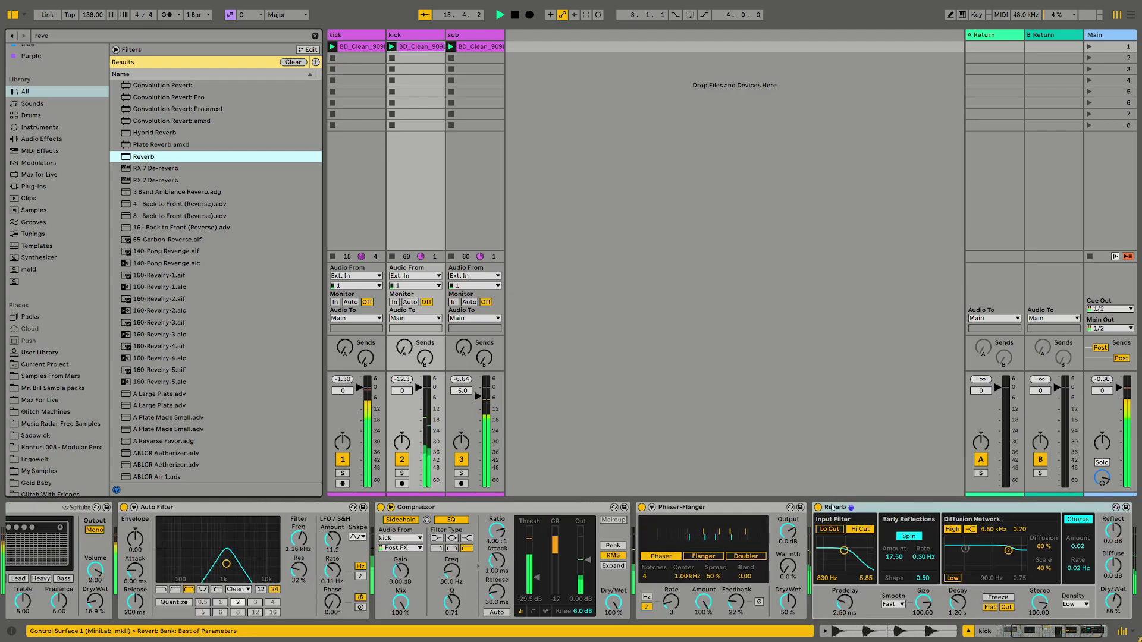
pyautogui.moveTo(1113, 601); pyautogui.dragTo(1113, 625)
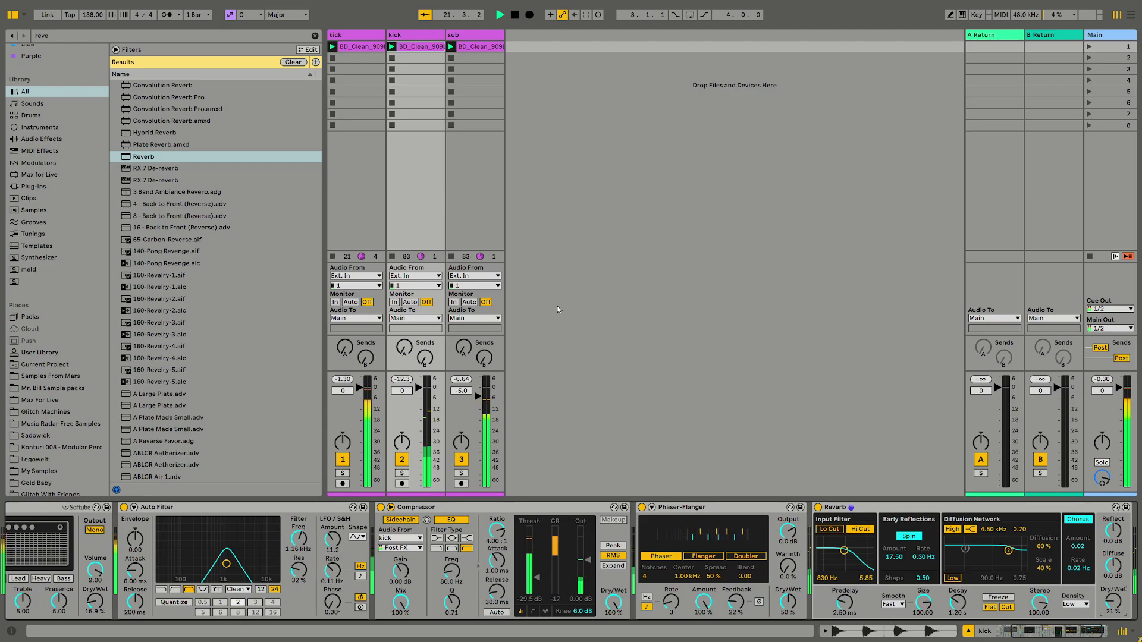
pyautogui.press('space')
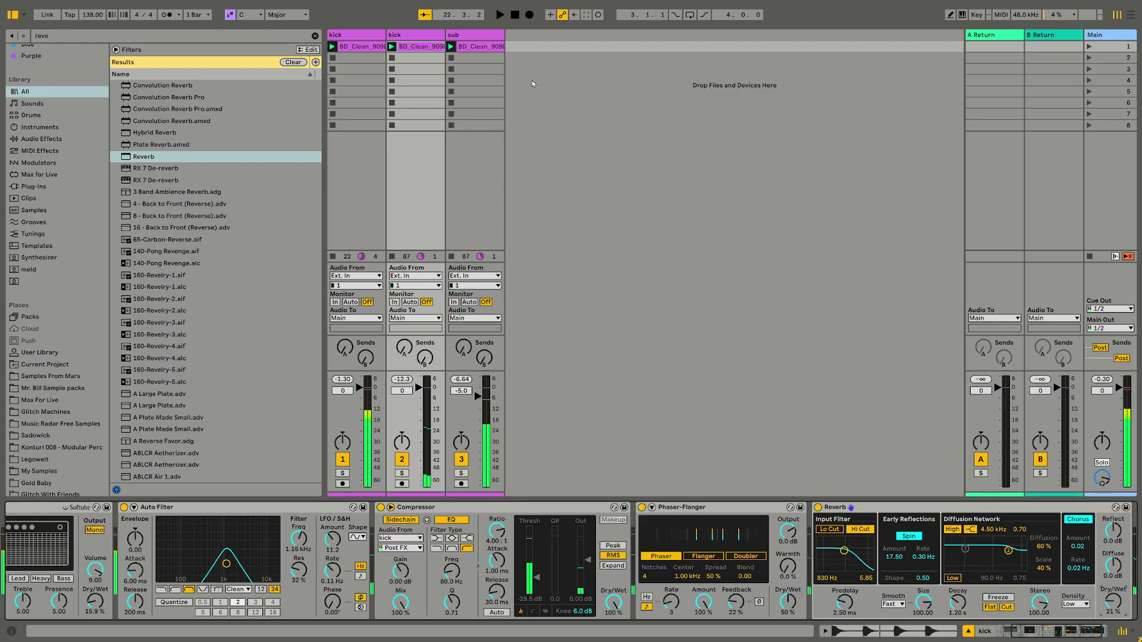
# Browse the Music Radar Free Samples folder musicradar-breakbeat-130bpm > Breaks and preview BreakFX A-09.wav and BreakFX A-10.wav
pyautogui.click(362, 38)
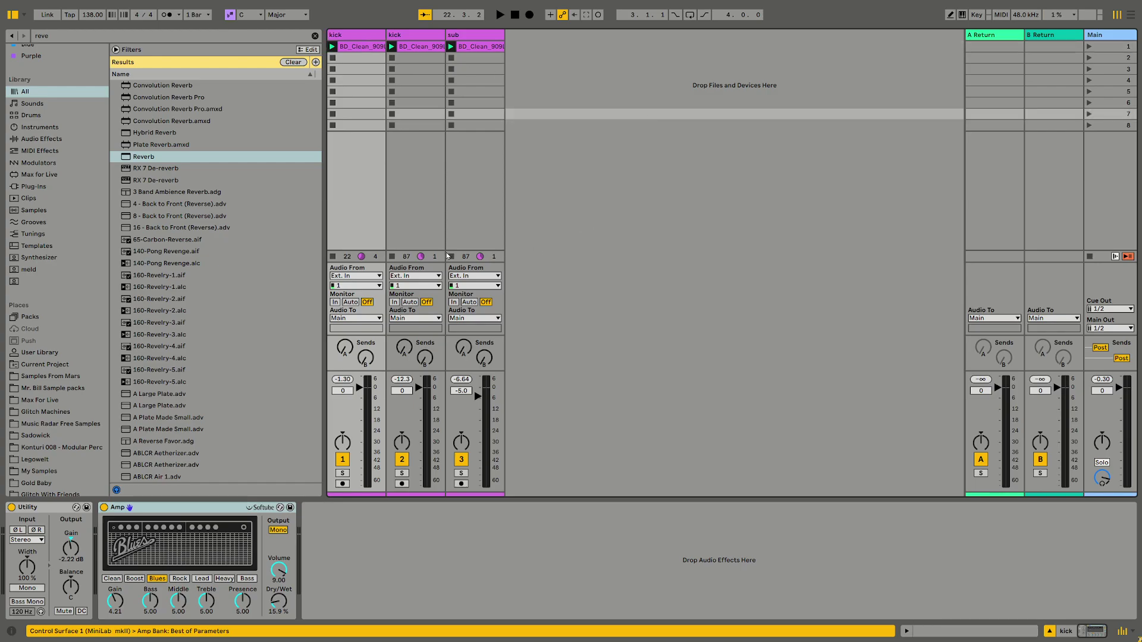
pyautogui.click(315, 36)
pyautogui.scroll(-3, 76, 343)
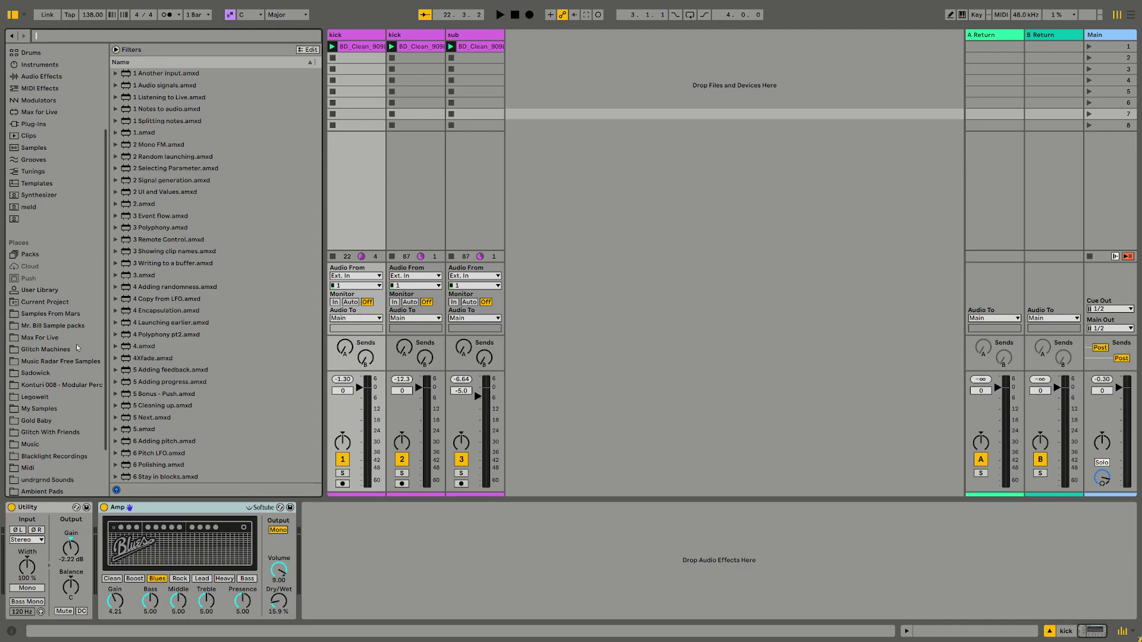
pyautogui.click(57, 361)
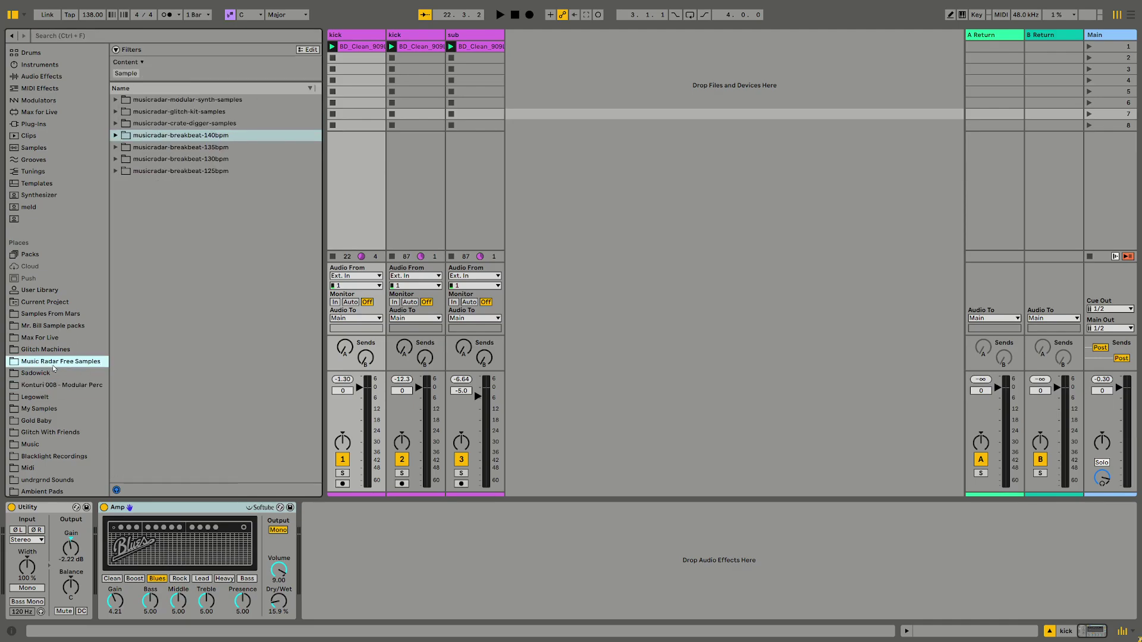
pyautogui.click(117, 160)
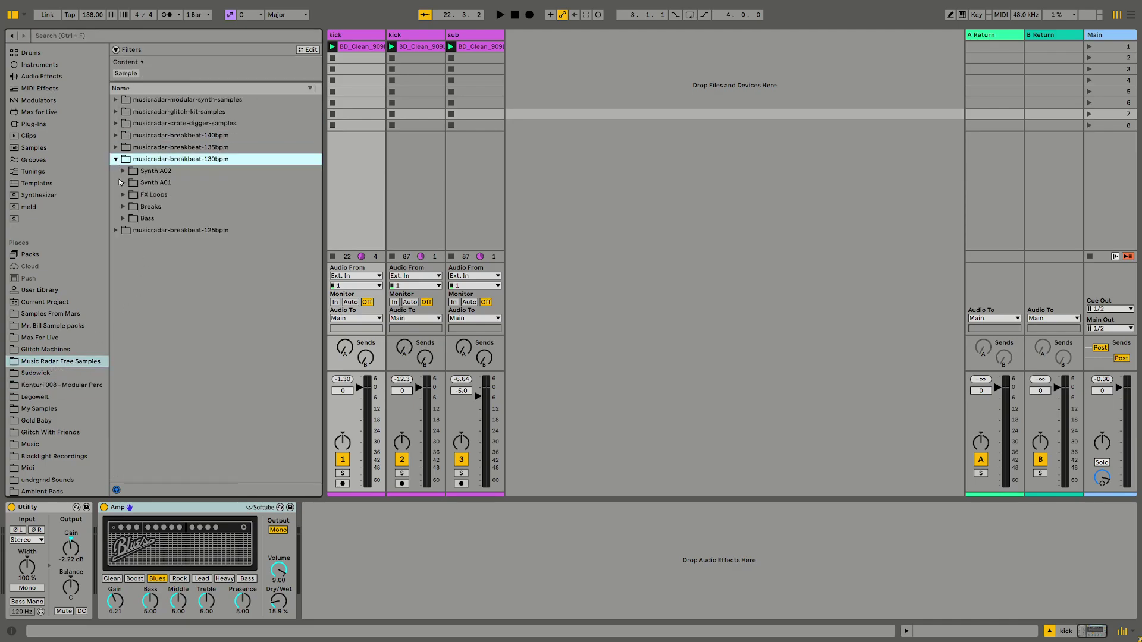
pyautogui.click(124, 206)
pyautogui.click(162, 226)
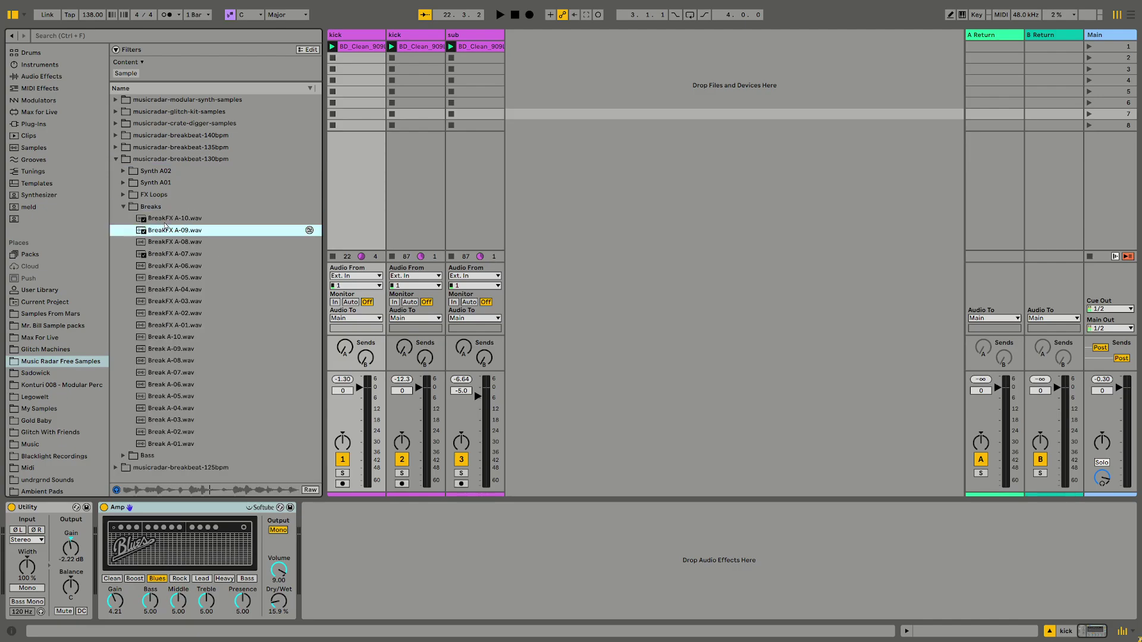
pyautogui.click(168, 221)
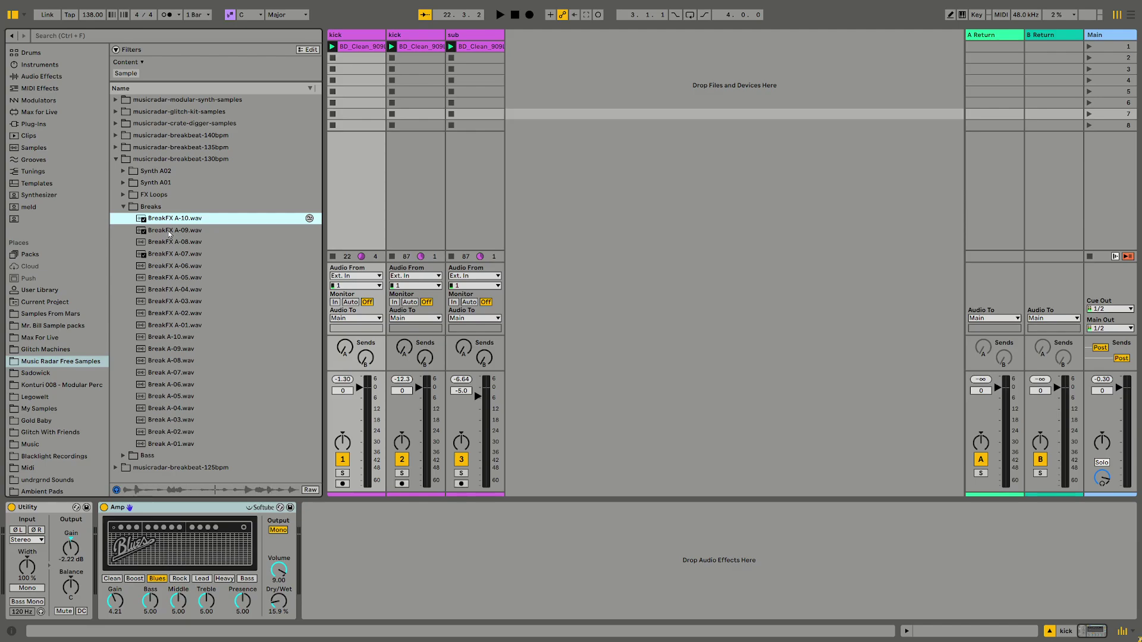
# Place BreakFX A-10.wav on a new audio track, launch the clip and set the track volume to -7.6 dB
pyautogui.moveTo(169, 220); pyautogui.dragTo(529, 45)
pyautogui.click(511, 47)
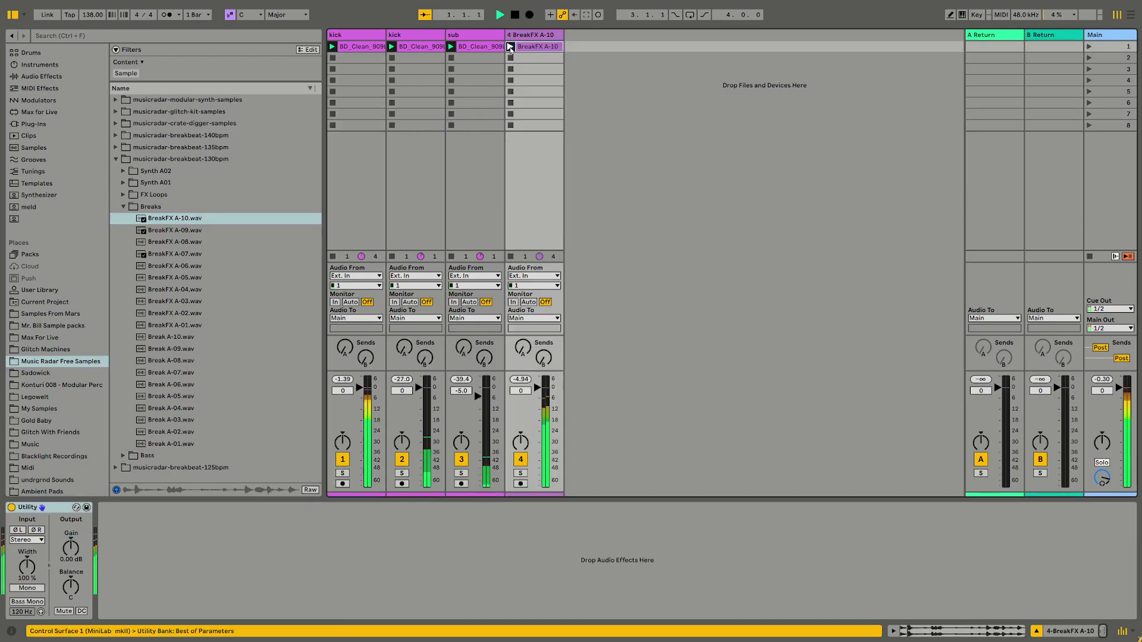
pyautogui.moveTo(536, 390); pyautogui.dragTo(536, 404)
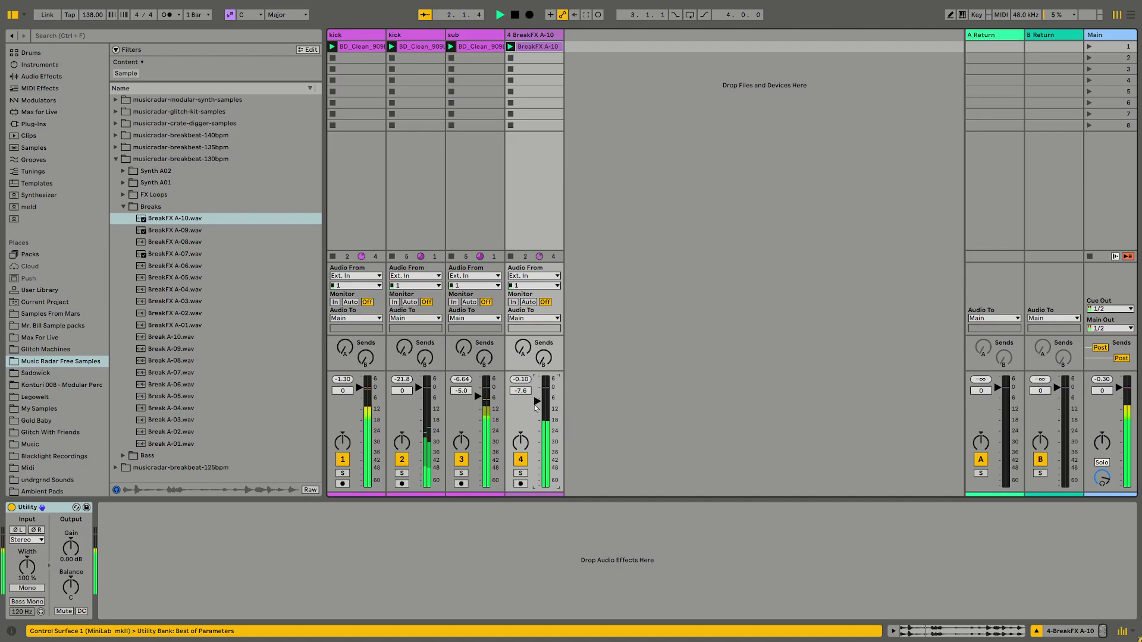
# Shorten the BreakFX A-10 clip's loop to length 0.1.2, move it to position 1.3.3 and restart playback
pyautogui.doubleClick(538, 47)
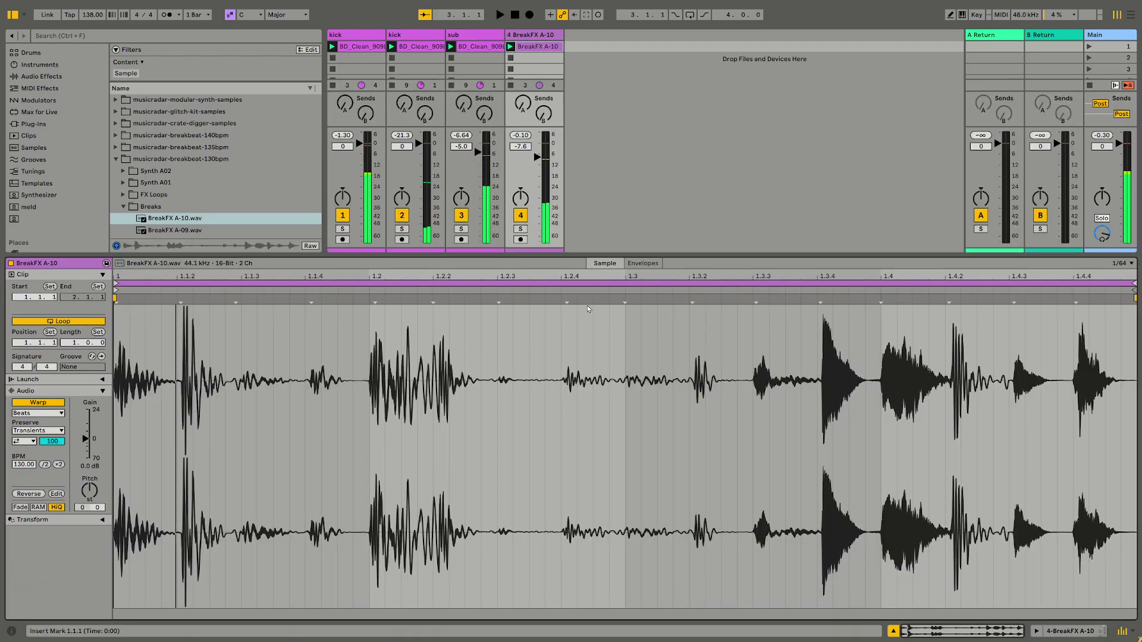
pyautogui.click(1132, 283)
pyautogui.moveTo(1131, 283); pyautogui.dragTo(497, 317)
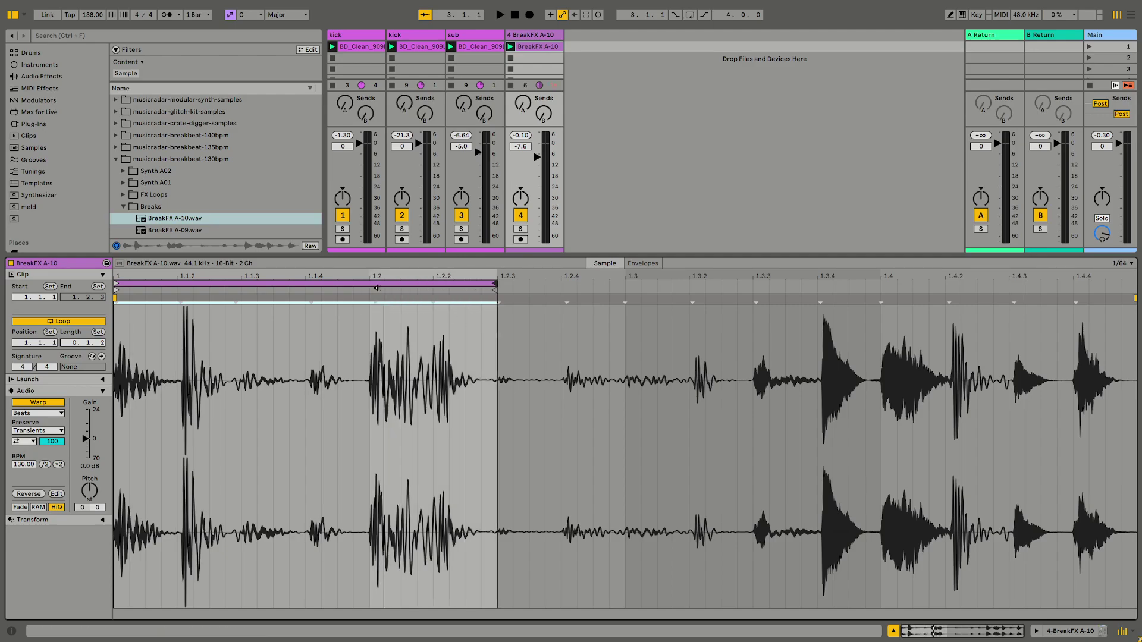
pyautogui.moveTo(367, 282); pyautogui.dragTo(1004, 280)
pyautogui.press('space')
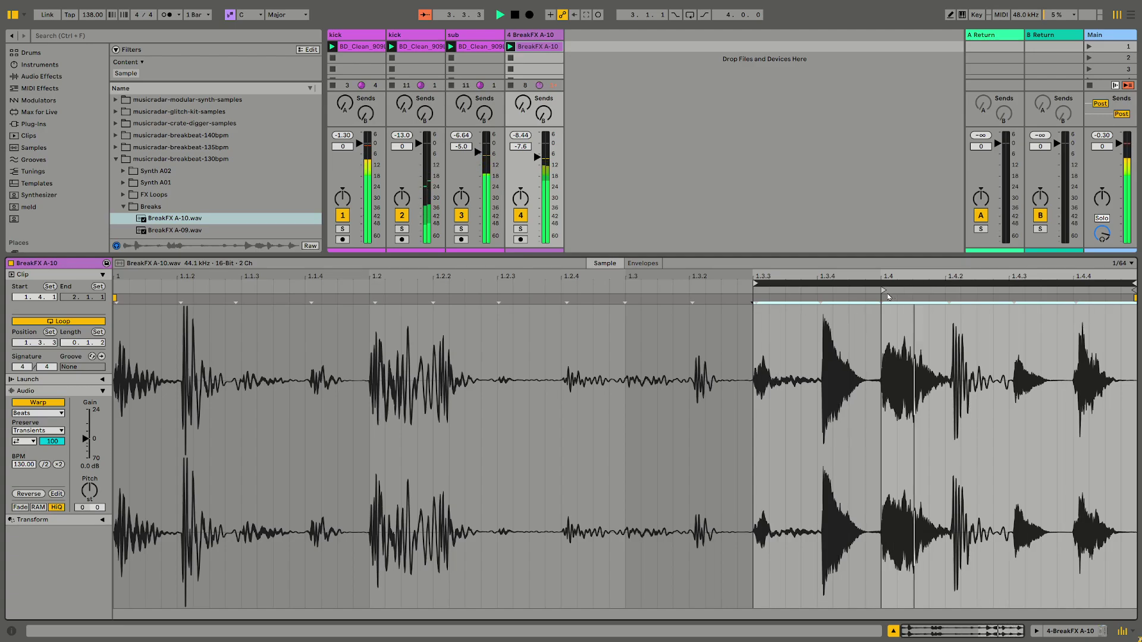
# Move the BreakFX A-10 clip's start marker to 1.4.3, replay it and return to the track's devices
pyautogui.moveTo(884, 290)
pyautogui.mouseDown()
pyautogui.moveTo(756, 290)
pyautogui.moveTo(935, 299)
pyautogui.mouseUp()
pyautogui.press('Up')
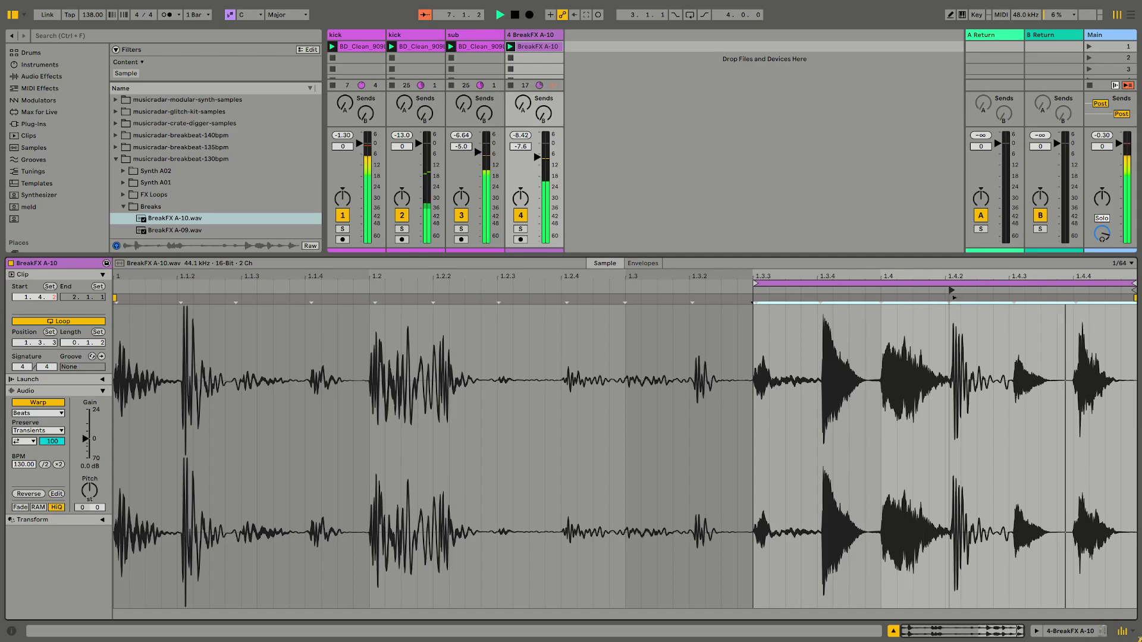
pyautogui.press('Up')
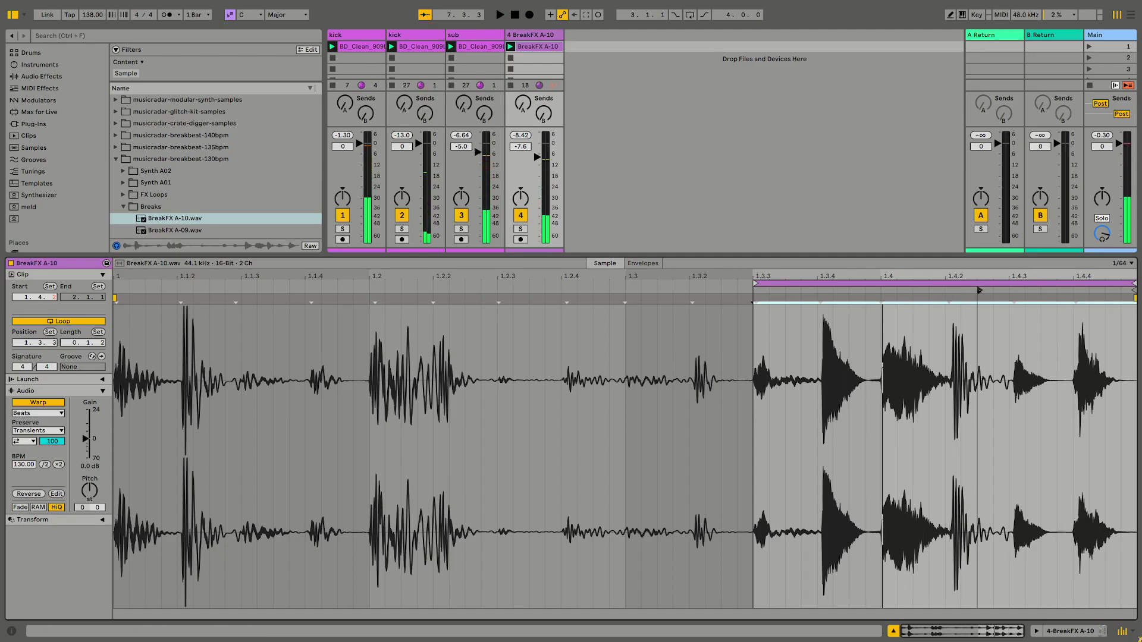
pyautogui.moveTo(1010, 292); pyautogui.dragTo(1015, 297)
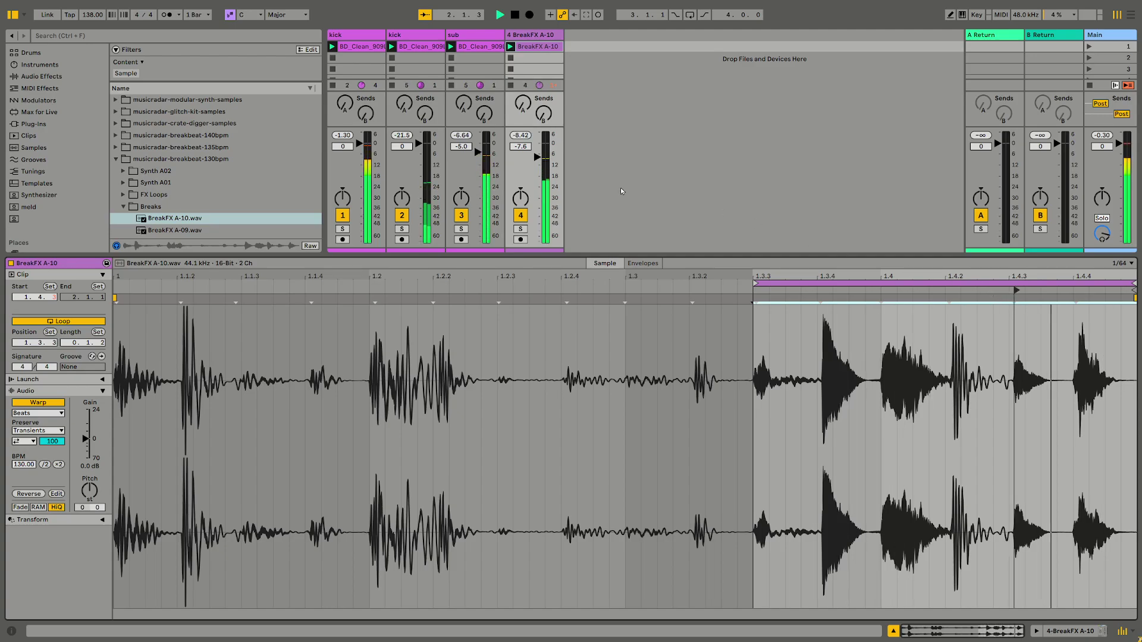
pyautogui.doubleClick(530, 35)
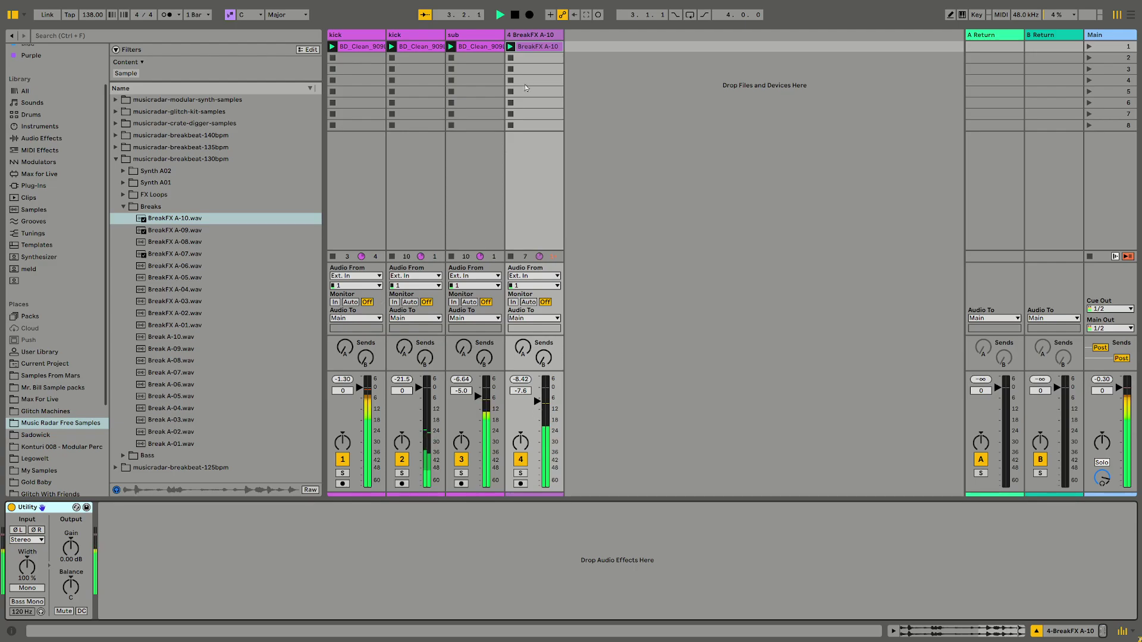
# Turn off transient looping for the BreakFX A-10 clip, set its transient envelope to 56 and return to the track's devices
pyautogui.click(529, 48)
pyautogui.click(530, 49)
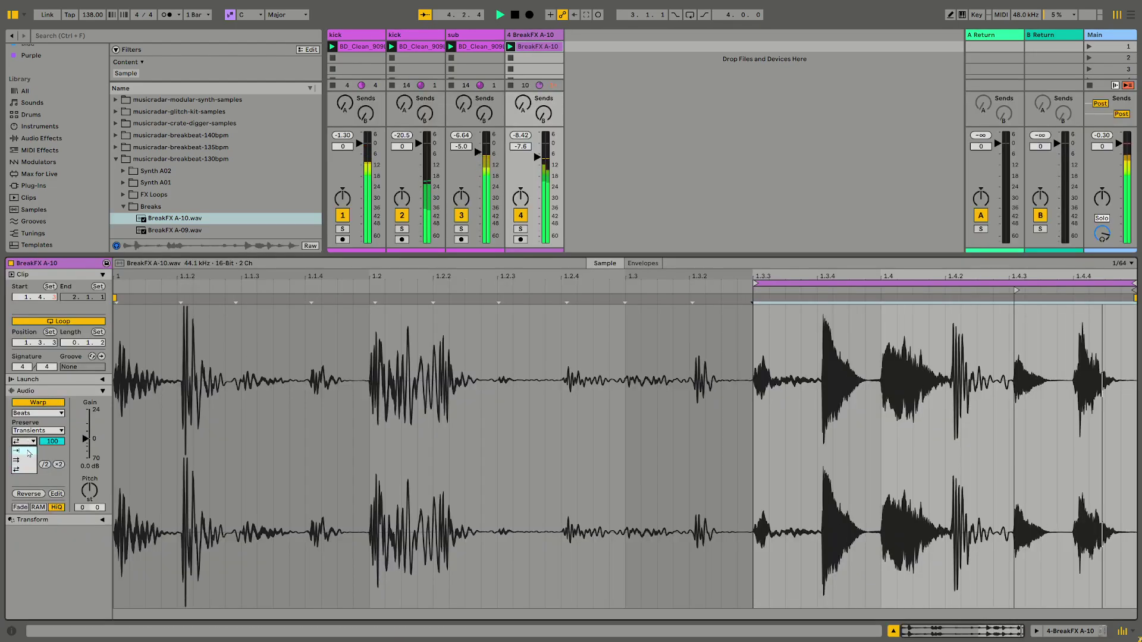
pyautogui.moveTo(52, 442); pyautogui.dragTo(53, 468)
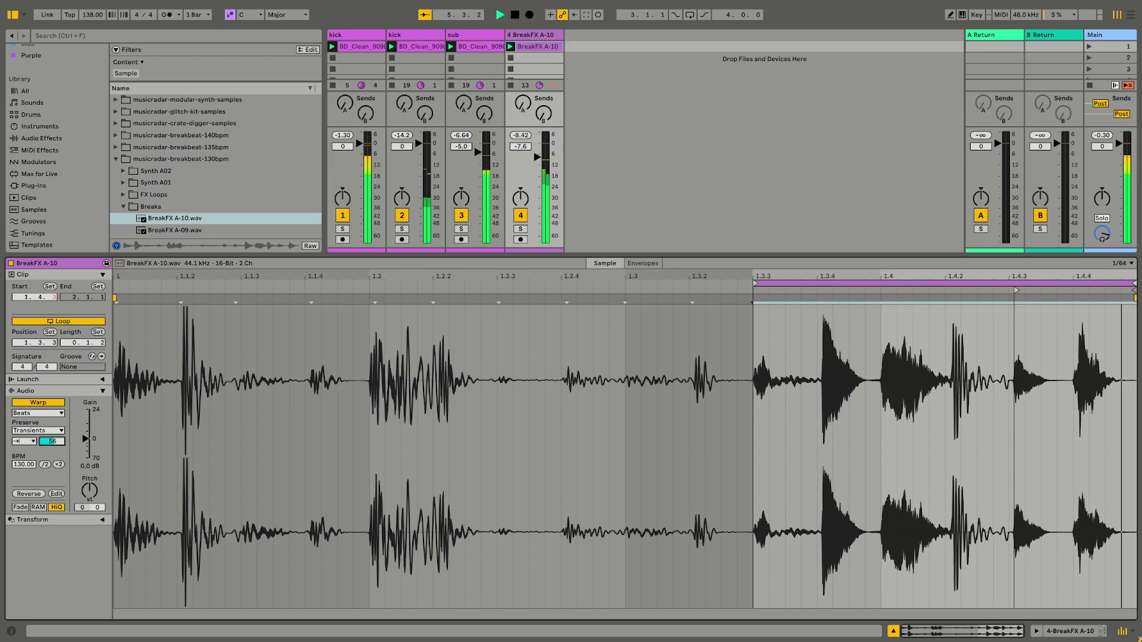
pyautogui.hotkey('shift', 'Tab')
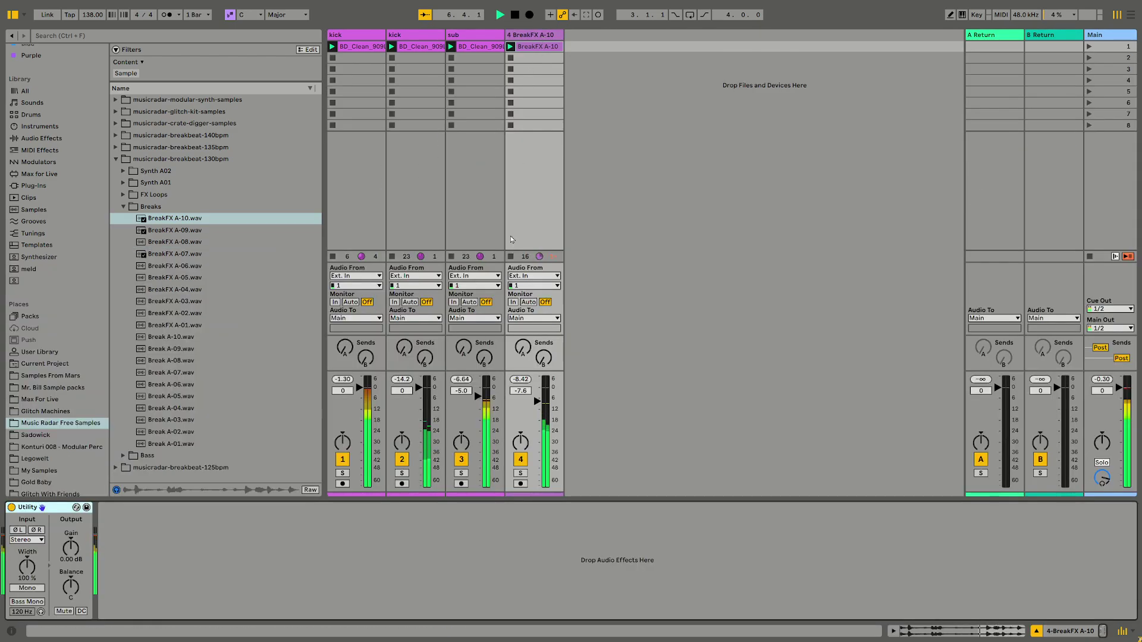
pyautogui.click(538, 405)
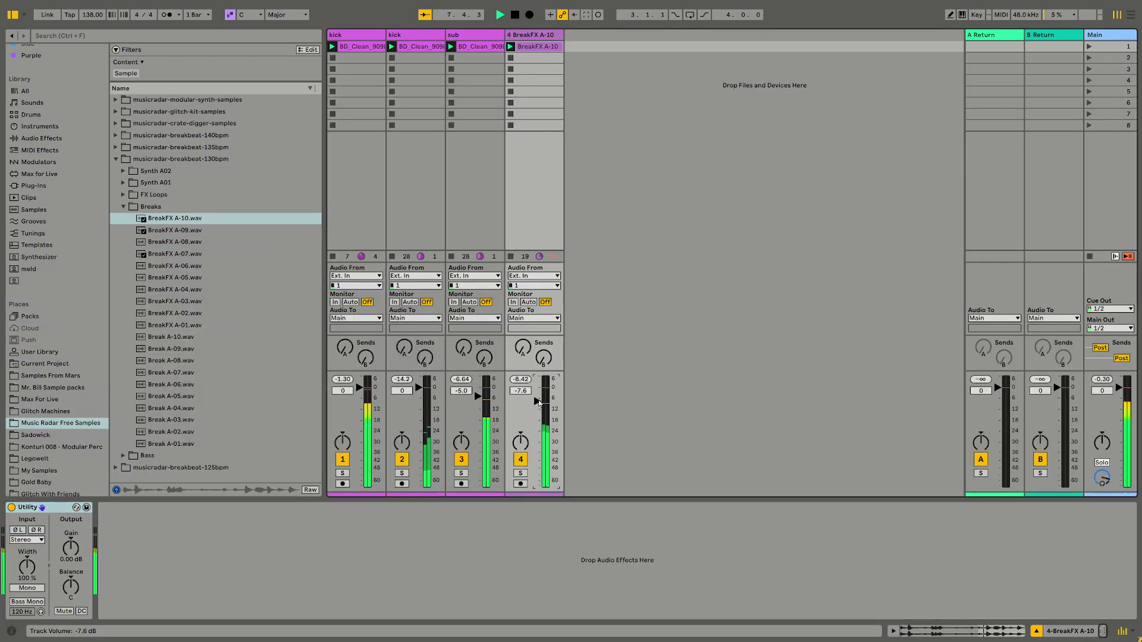
# Add a Delay after Utility on the BreakFX A-10 track
pyautogui.hotkey('ctrl', 'f')
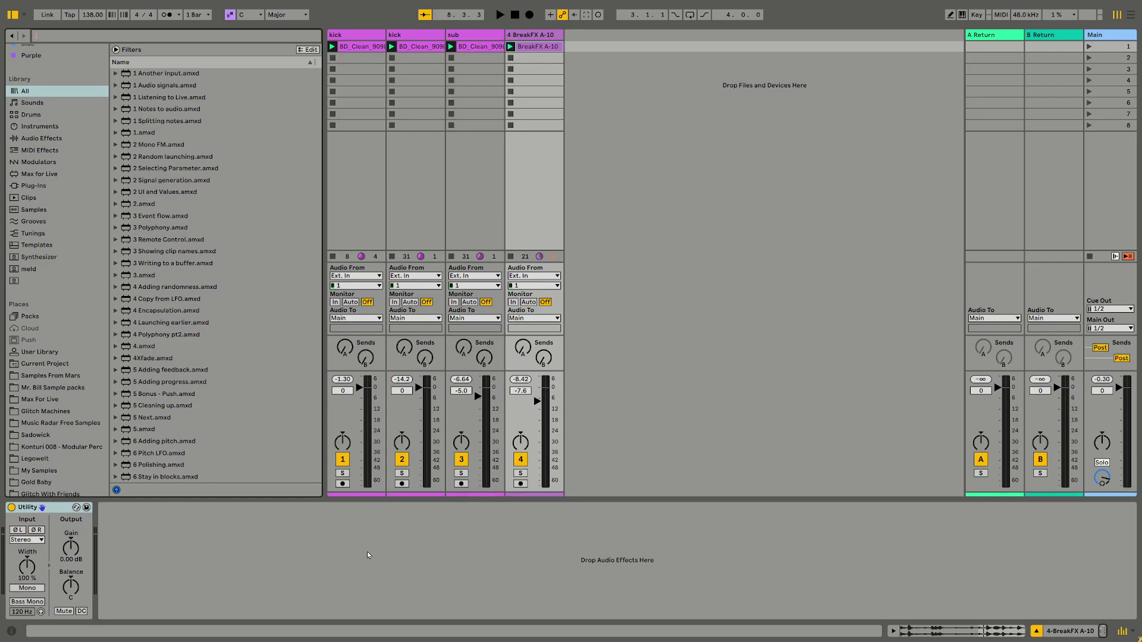
pyautogui.write('delay')
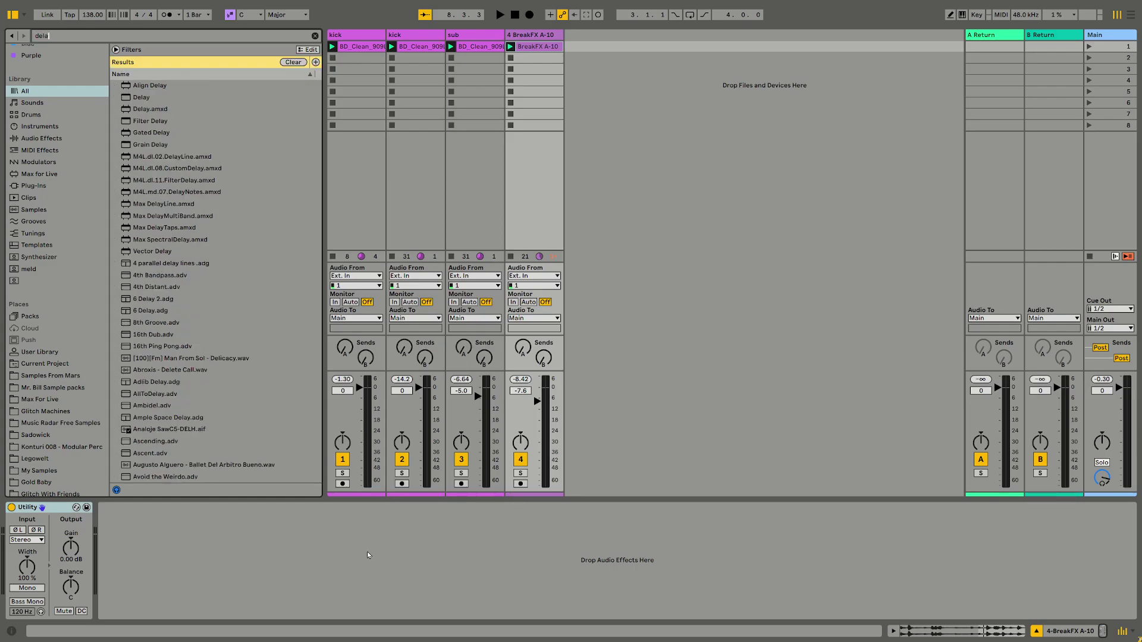
pyautogui.press('Down')
pyautogui.press('Down')
pyautogui.press('Return')
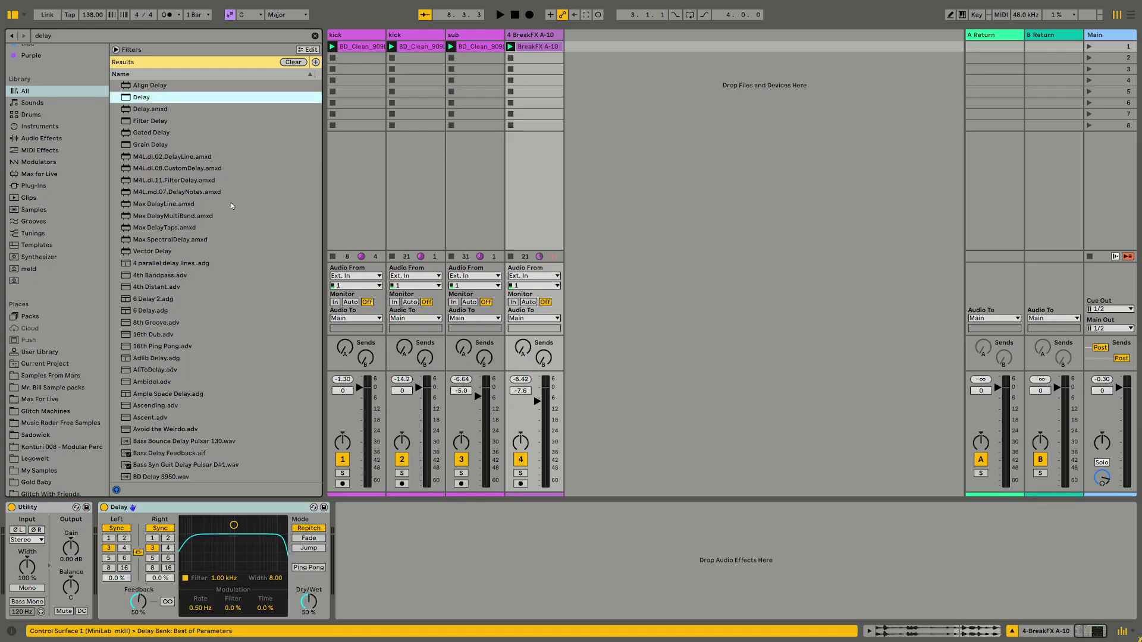
# Start playback and set the BreakFX A-10 clip's transient envelope to 42
pyautogui.doubleClick(531, 36)
pyautogui.click(538, 46)
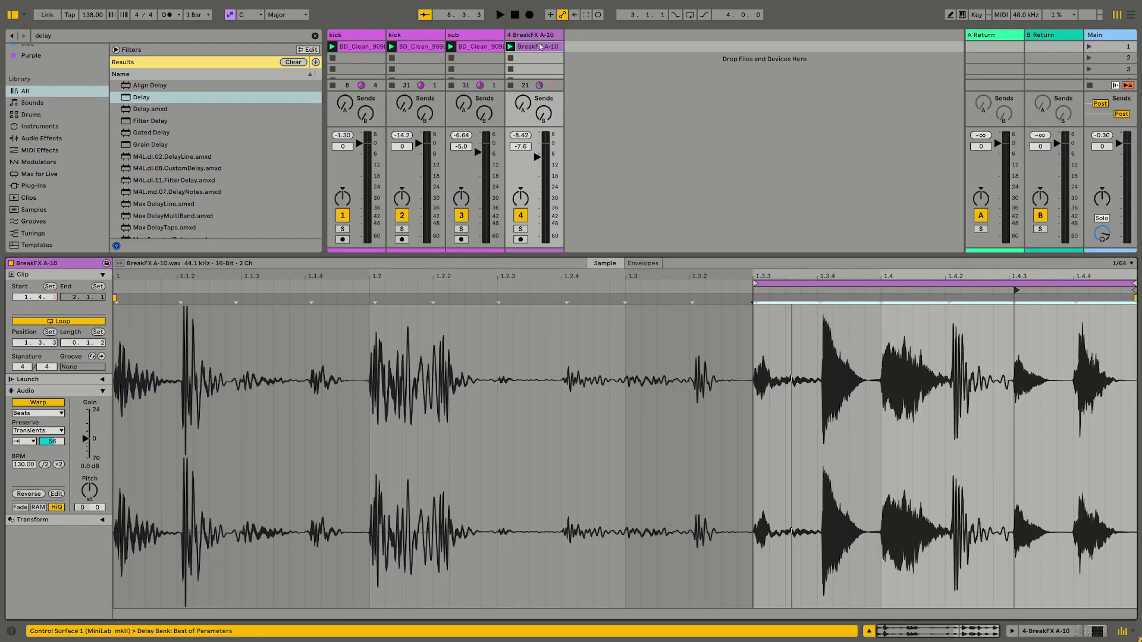
pyautogui.press('space')
pyautogui.moveTo(52, 441); pyautogui.dragTo(52, 445)
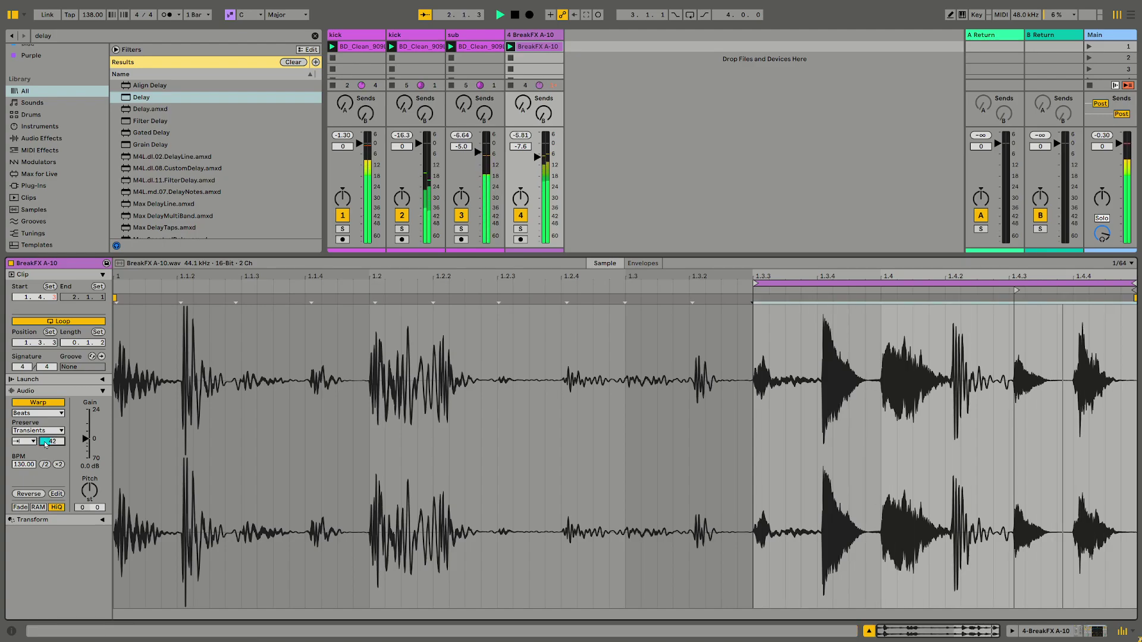
# Set the break track's Delay to Ping Pong with feedback 33%, filter 3.38 kHz, width 1.84 and dry/wet 74%
pyautogui.click(533, 37)
pyautogui.moveTo(304, 613); pyautogui.dragTo(304, 630)
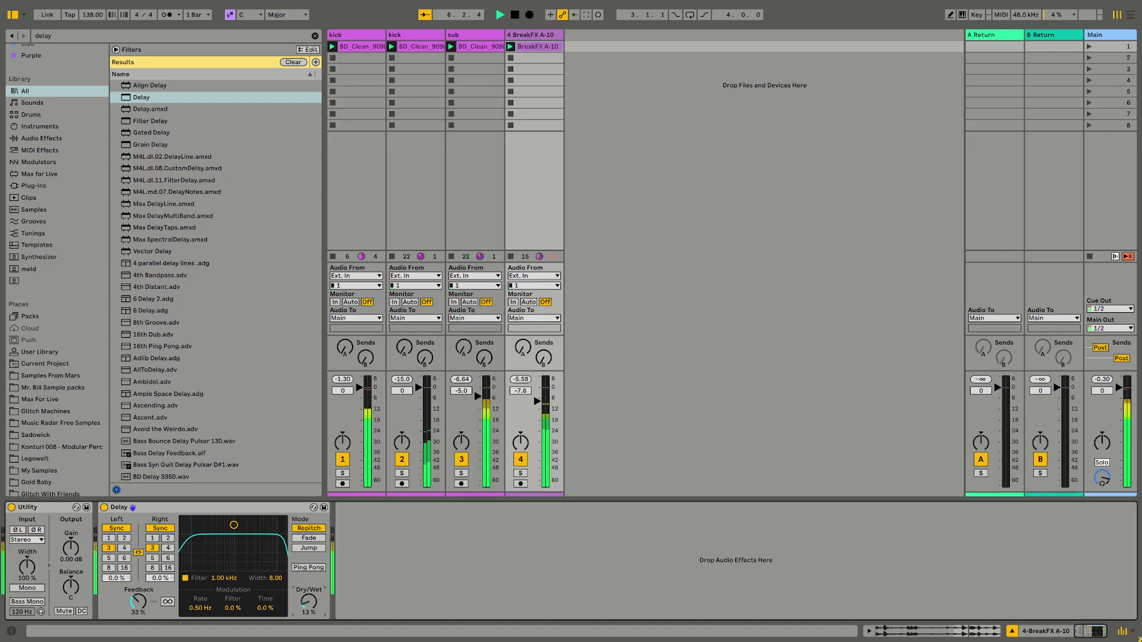
pyautogui.moveTo(234, 525); pyautogui.dragTo(254, 556)
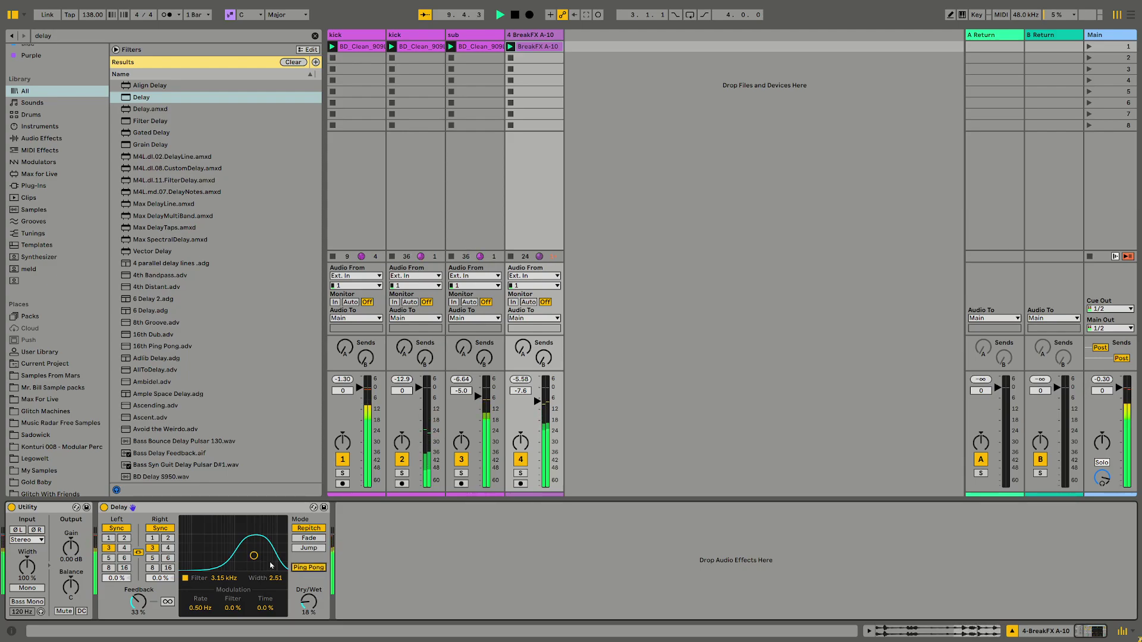
pyautogui.moveTo(257, 561); pyautogui.dragTo(255, 559)
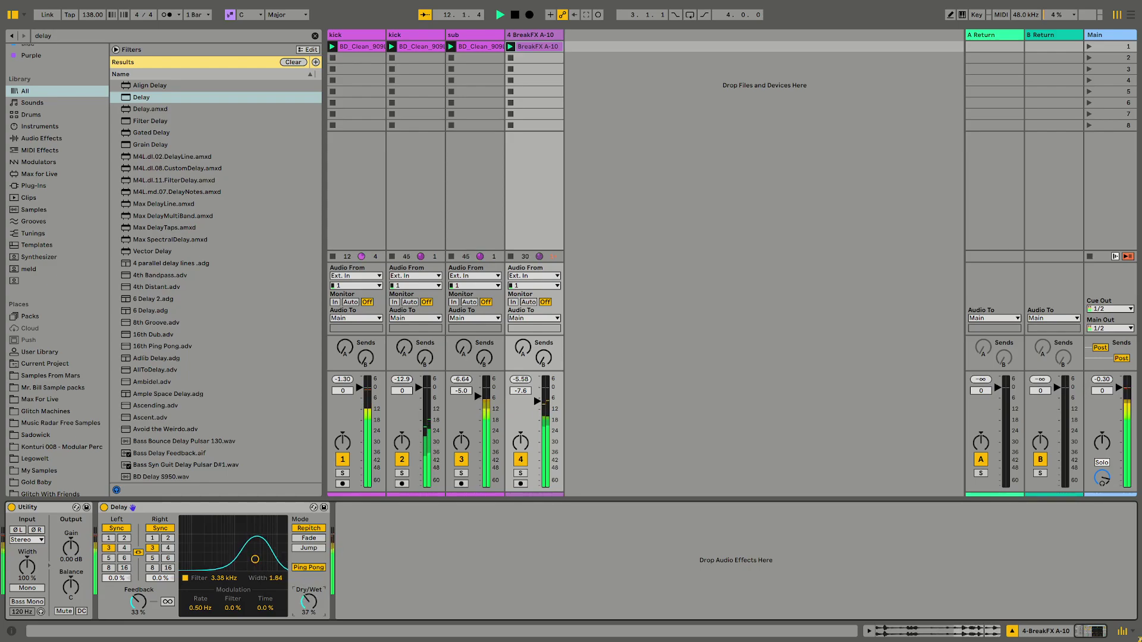
pyautogui.moveTo(308, 602); pyautogui.dragTo(310, 606)
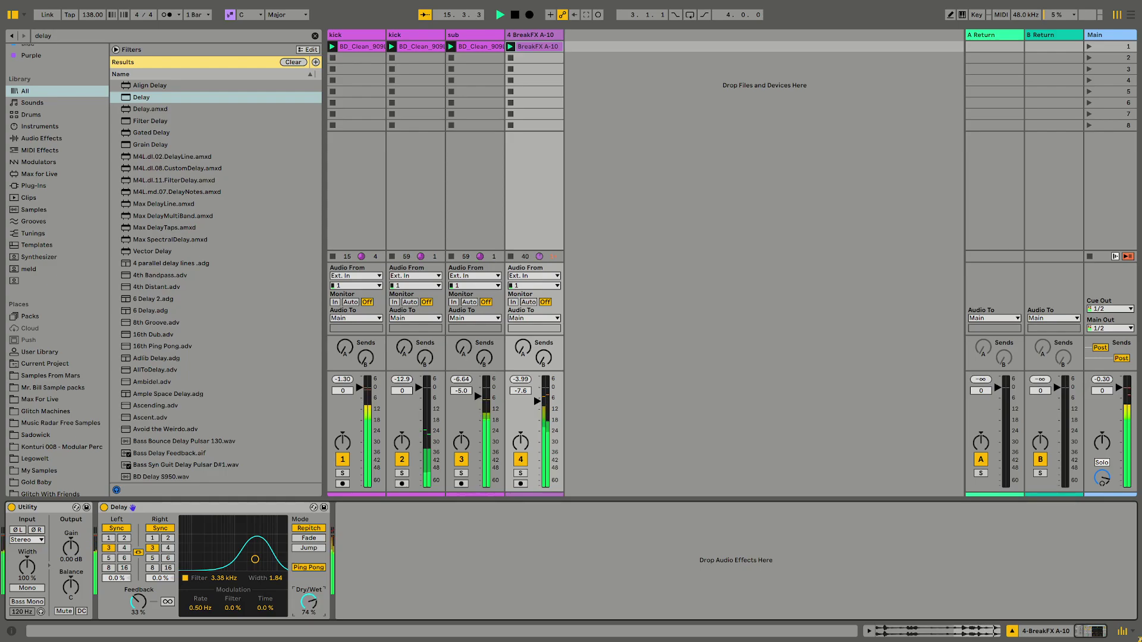
# Set the break track's Delay dry/wet to 100%, copy the Delay onto return track A and restart playback
pyautogui.moveTo(309, 602); pyautogui.dragTo(309, 577)
pyautogui.press('space')
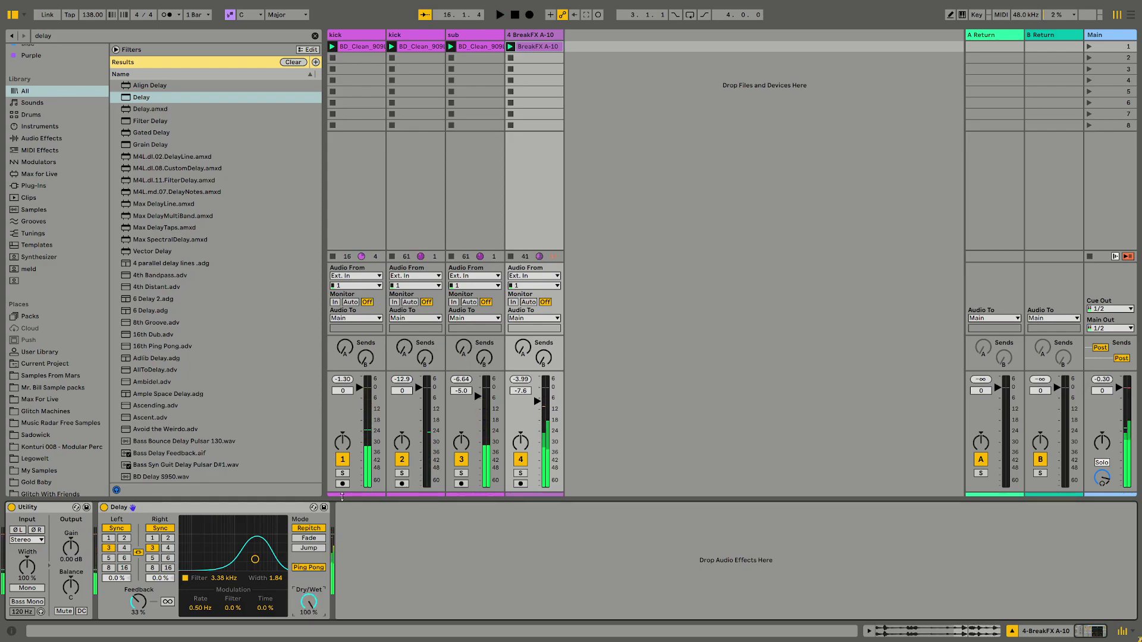
pyautogui.moveTo(212, 509); pyautogui.dragTo(997, 47)
pyautogui.click(767, 225)
pyautogui.press('space')
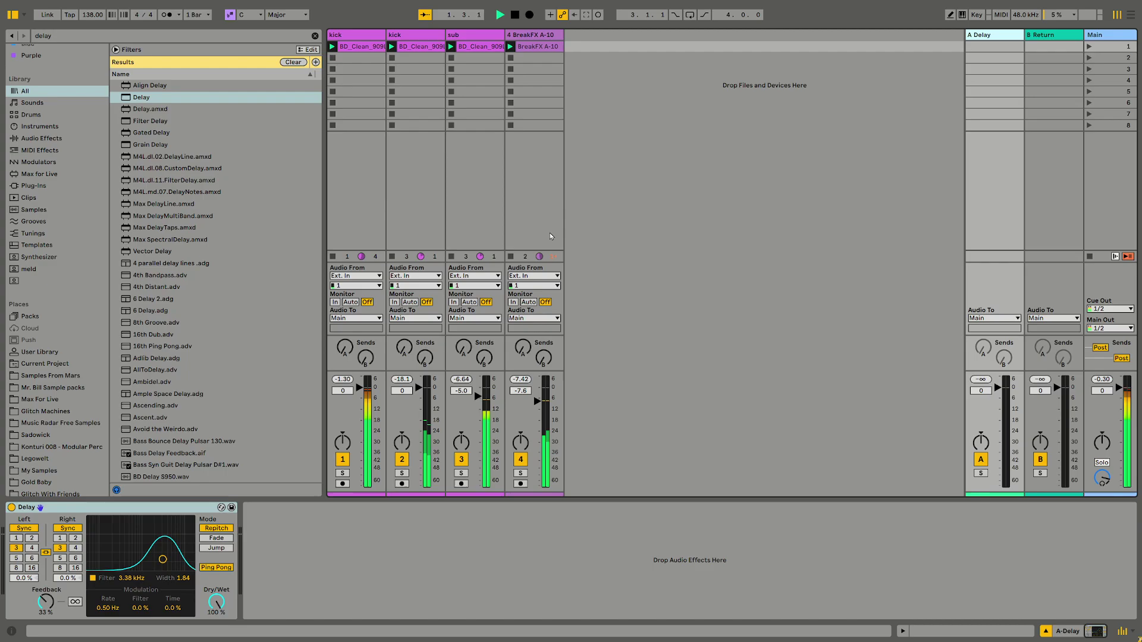
# Delete the Delay from the BreakFX A-10 track, keeping its Utility
pyautogui.click(534, 46)
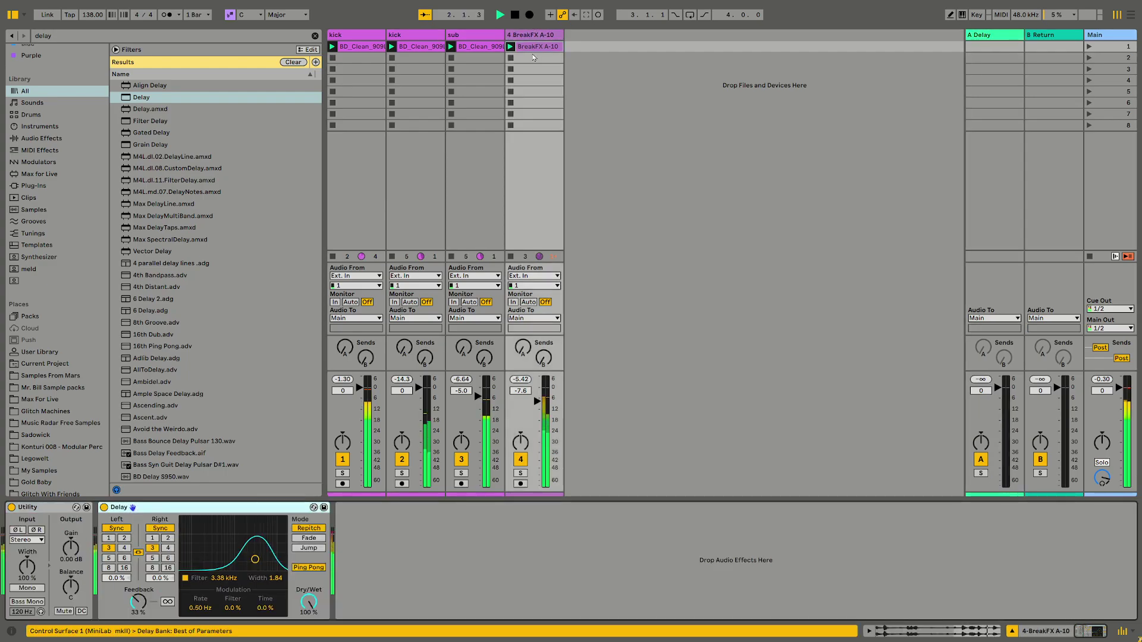
pyautogui.click(104, 508)
pyautogui.press('Delete')
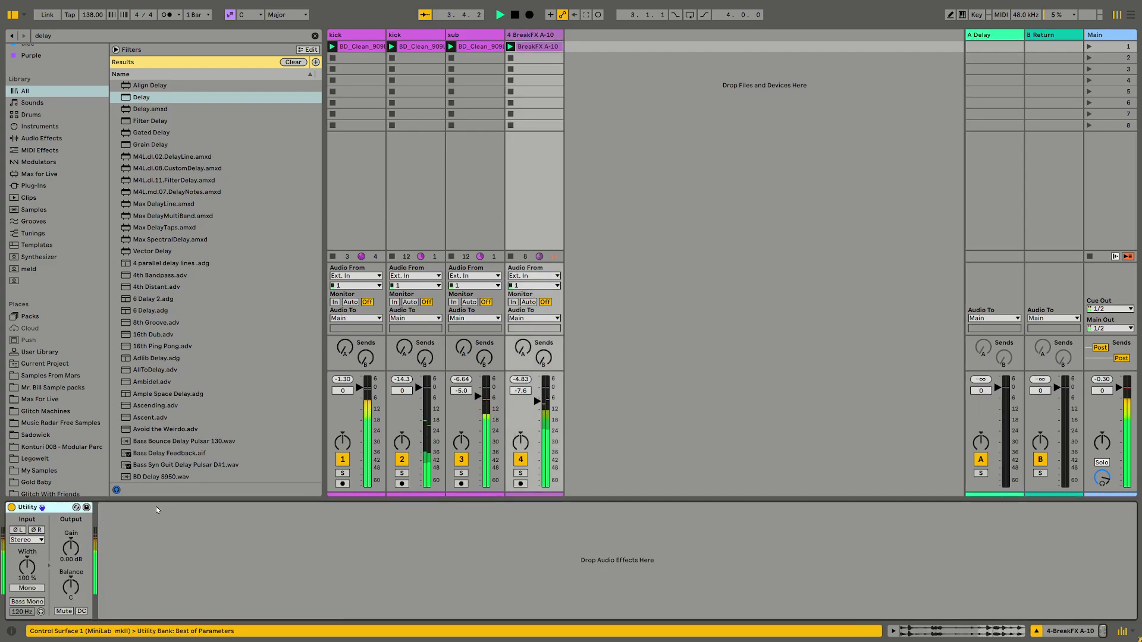
# Find the LFO modulator in the browser and add it after Utility on the BreakFX A-10 track
pyautogui.hotkey('ctrl', 'f')
pyautogui.write('ldo')
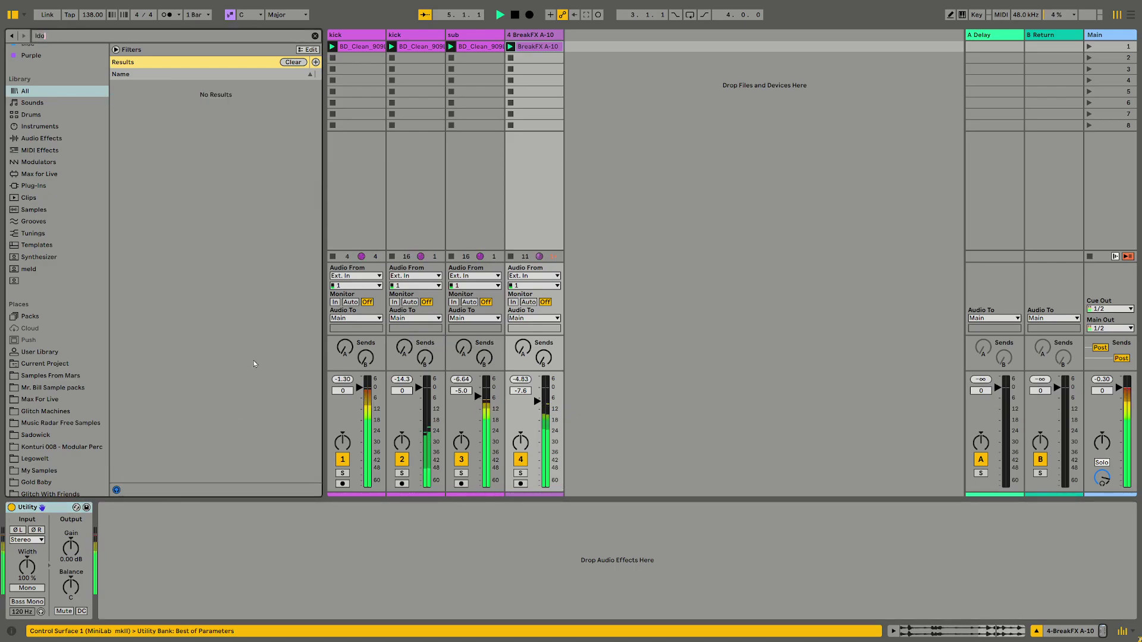
pyautogui.press('BackSpace')
pyautogui.press('BackSpace')
pyautogui.write('f')
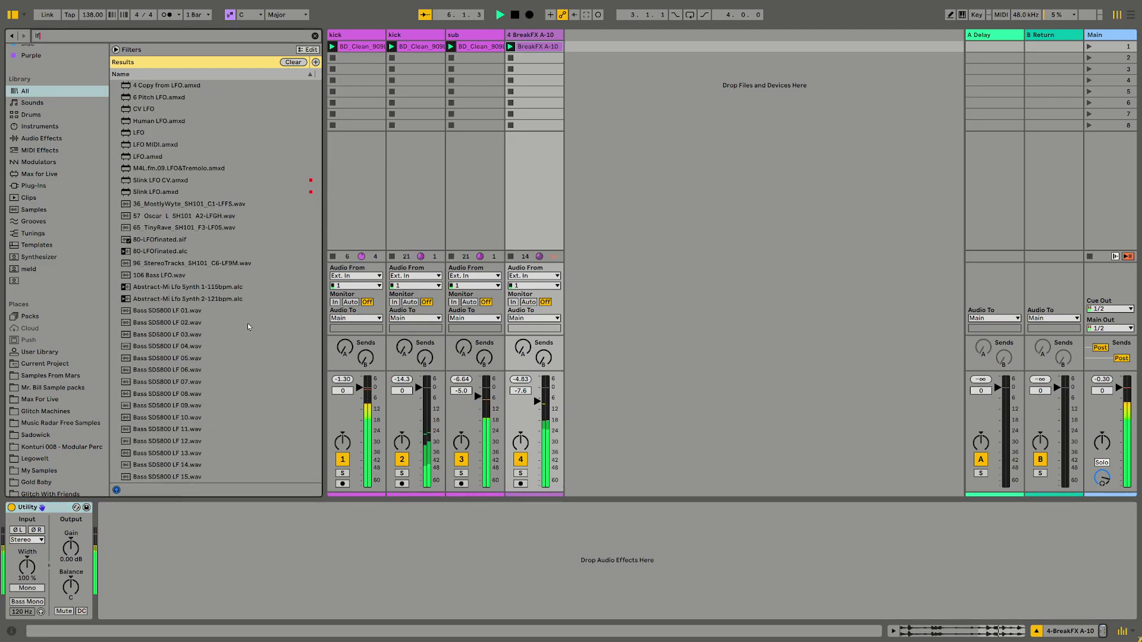
pyautogui.moveTo(139, 136); pyautogui.dragTo(535, 166)
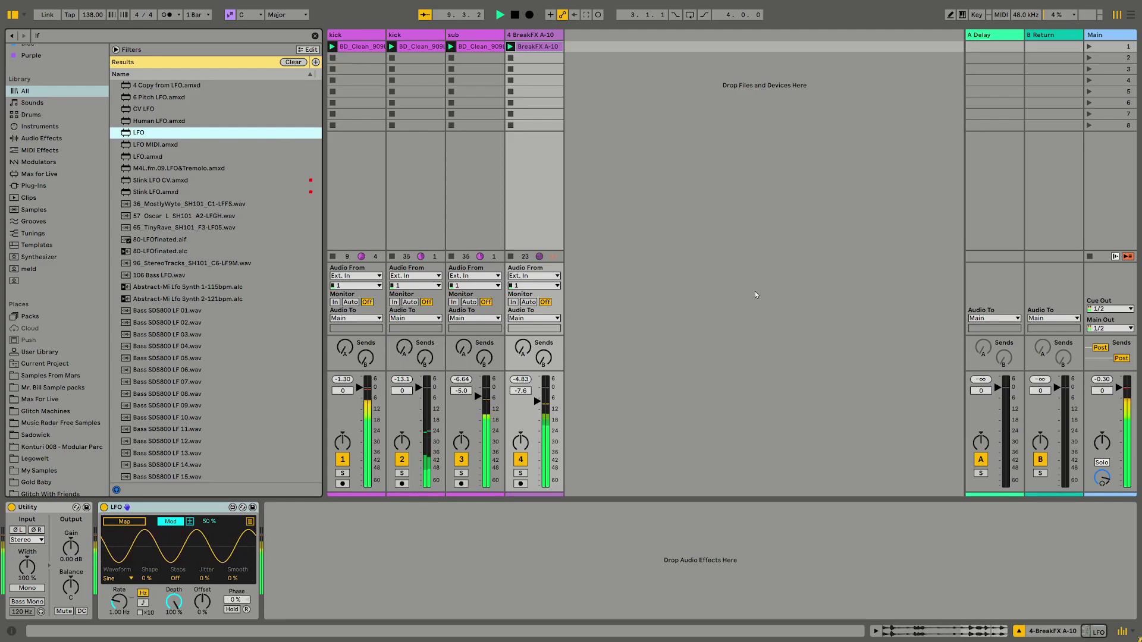
# Map the LFO to the break track's Send A and set a Triangle waveform, 0.09 Hz rate and 80% modulation amount
pyautogui.click(124, 521)
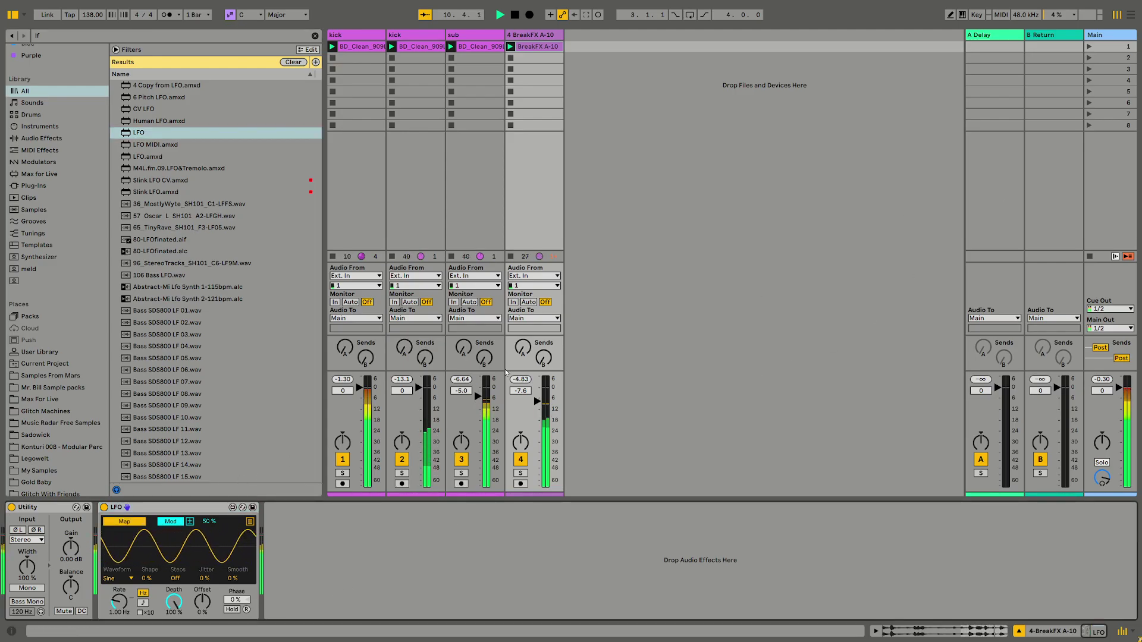
pyautogui.click(523, 347)
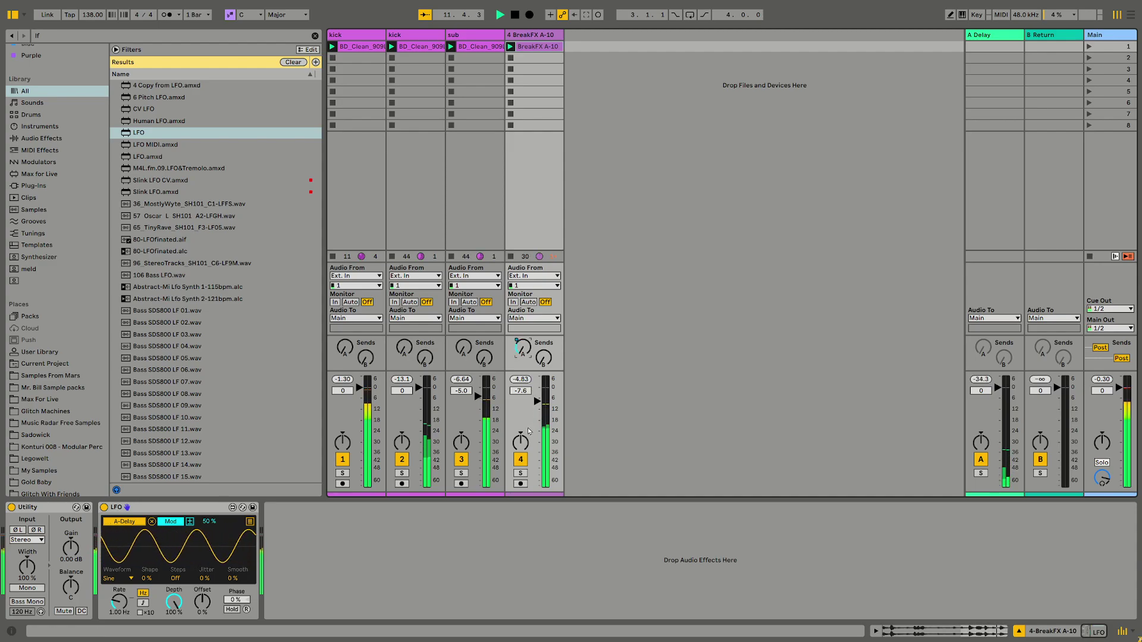
pyautogui.moveTo(121, 602); pyautogui.dragTo(128, 612)
pyautogui.click(117, 578)
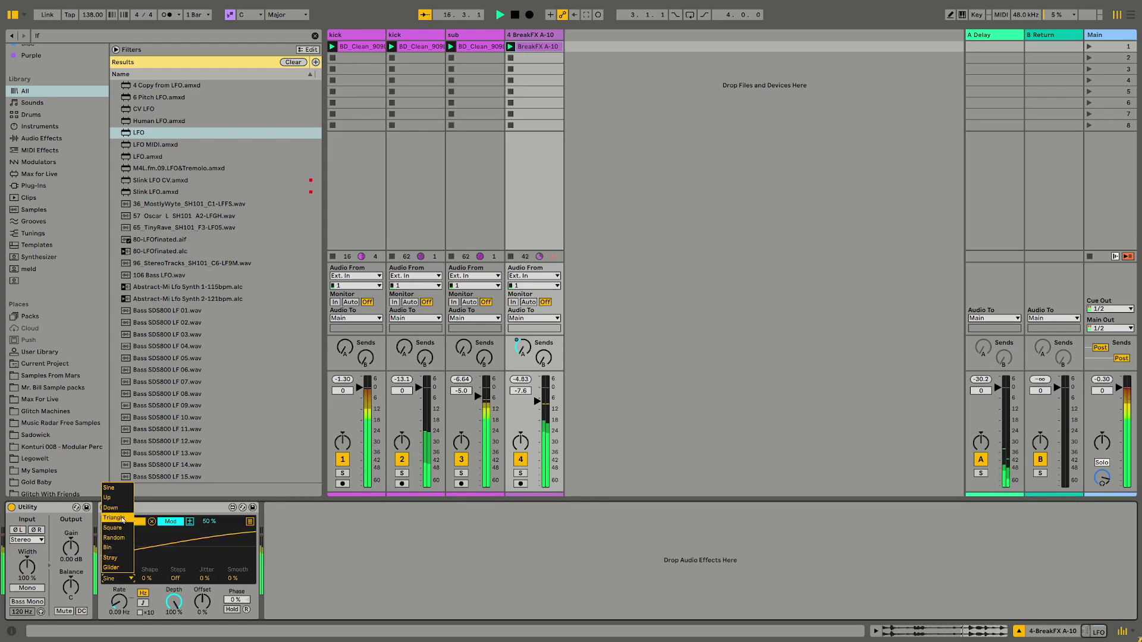
pyautogui.click(123, 519)
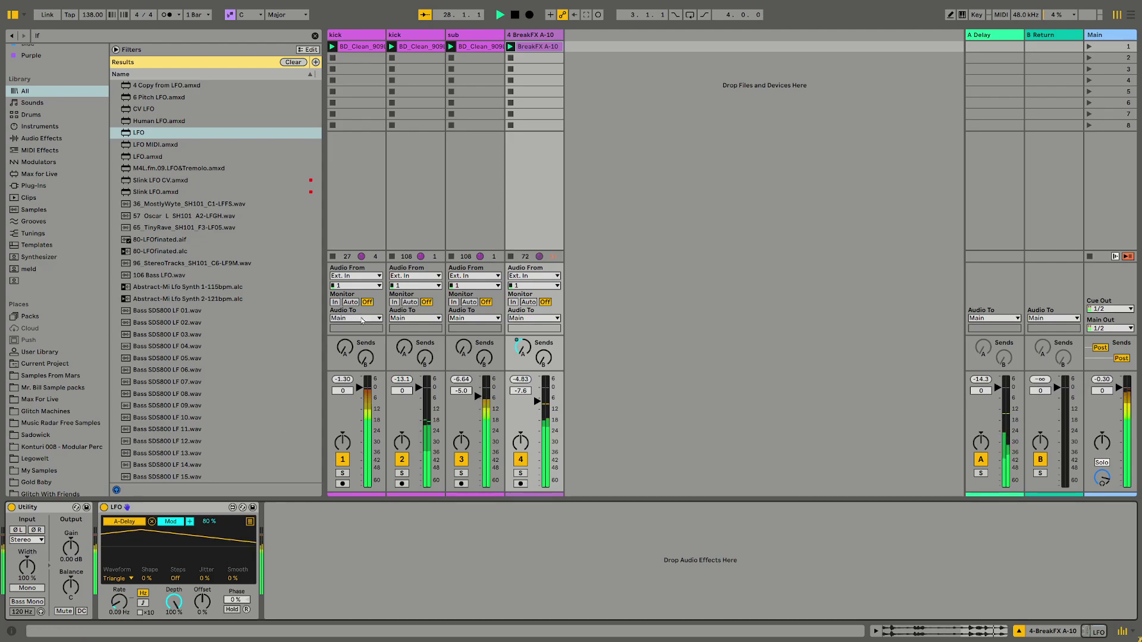
# Copy the sub track's sidechain Compressor to the end of the BreakFX A-10 chain and set its threshold to -13.1 dB
pyautogui.click(464, 38)
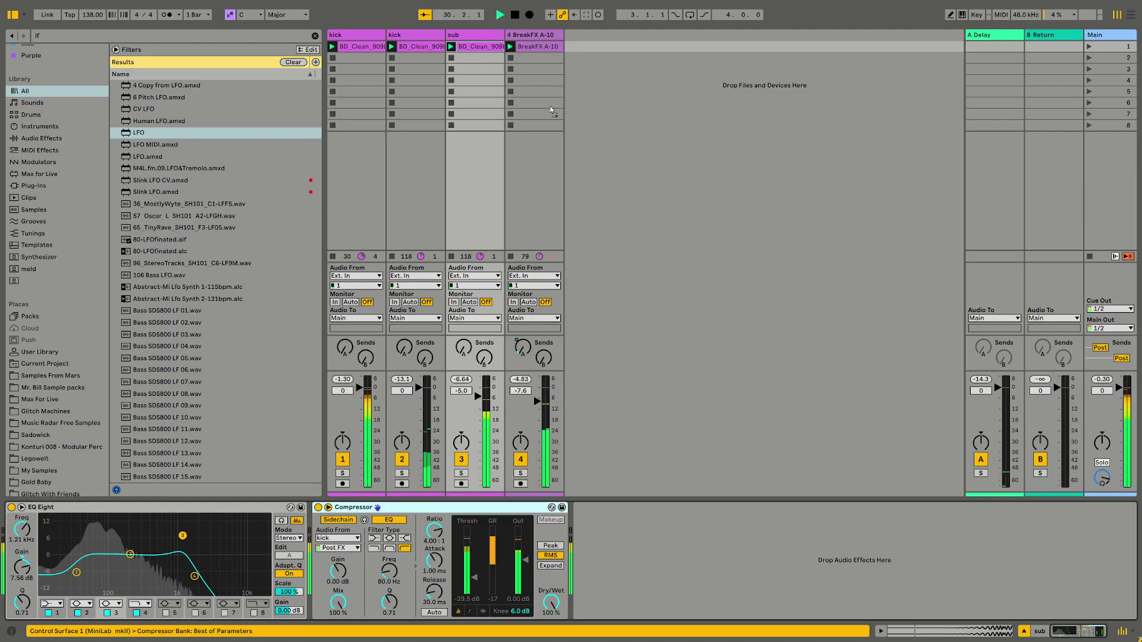
pyautogui.click(551, 84)
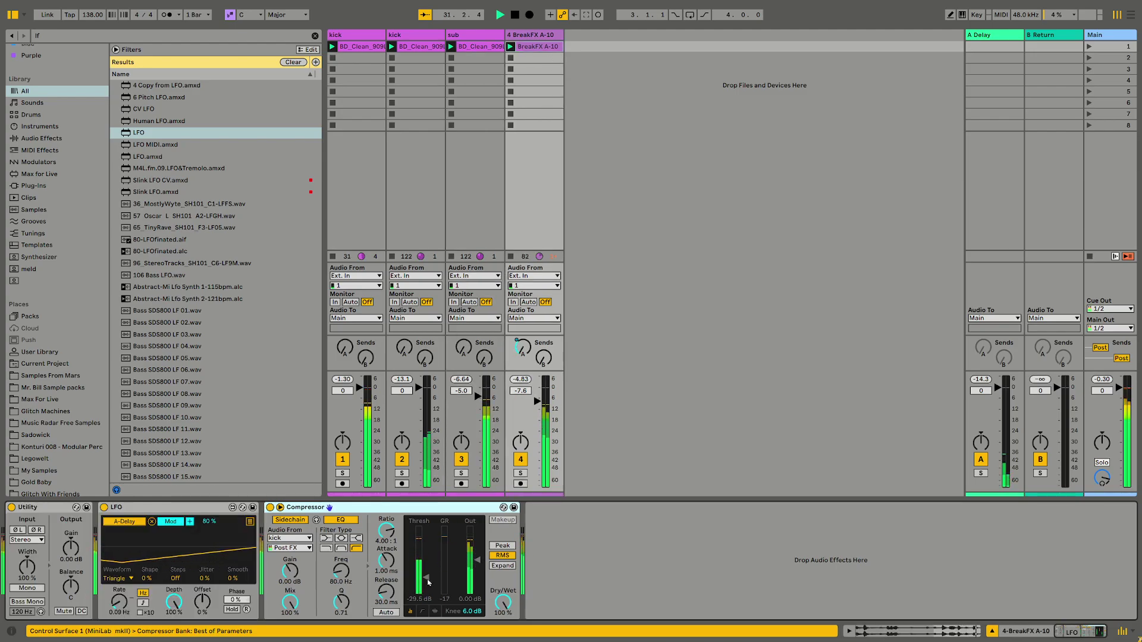
pyautogui.moveTo(427, 580); pyautogui.dragTo(427, 561)
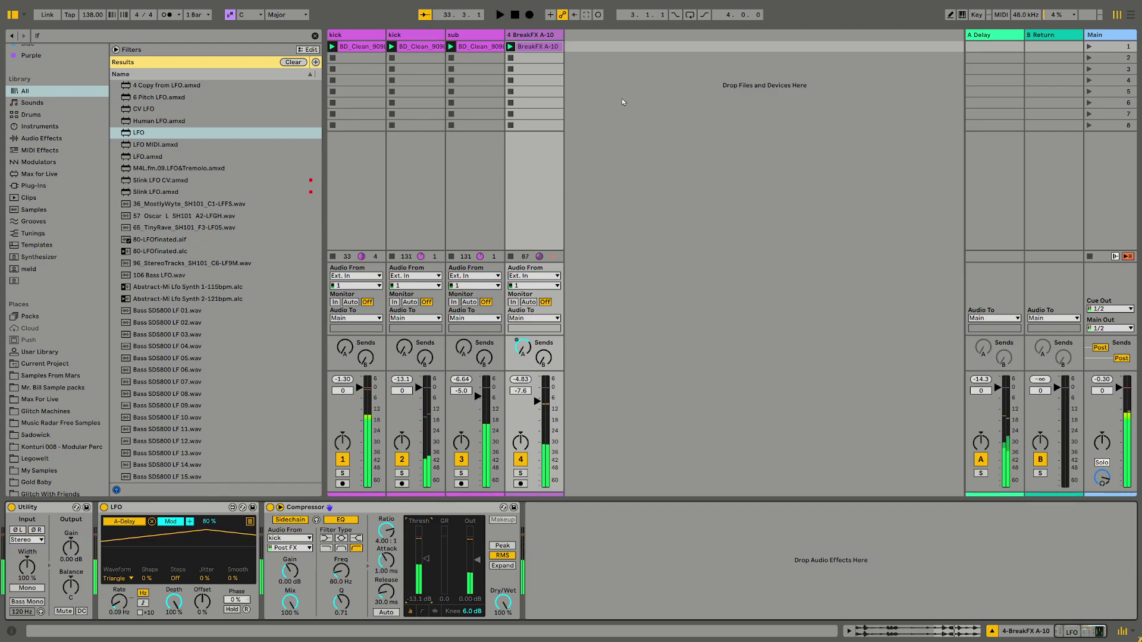
# Insert a new audio track after the BreakFX A-10 track
pyautogui.rightClick(607, 53)
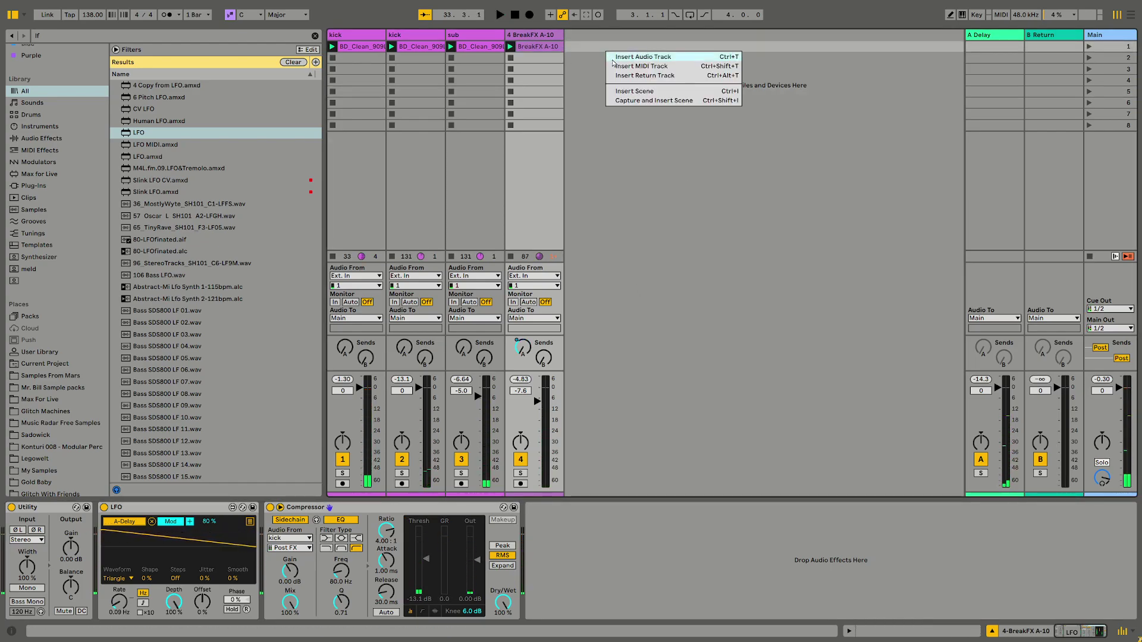
pyautogui.click(627, 58)
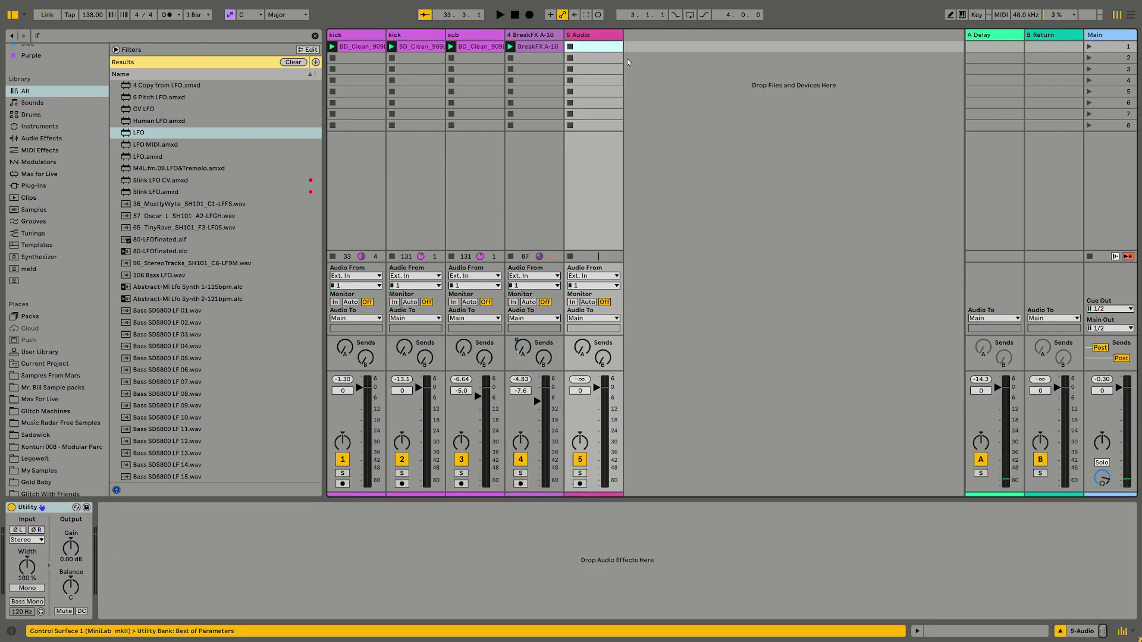
# Audition the Bass SDS800 and BFNK LFO Glitch samples among the current browser results
pyautogui.click(157, 383)
pyautogui.scroll(-3, 156, 387)
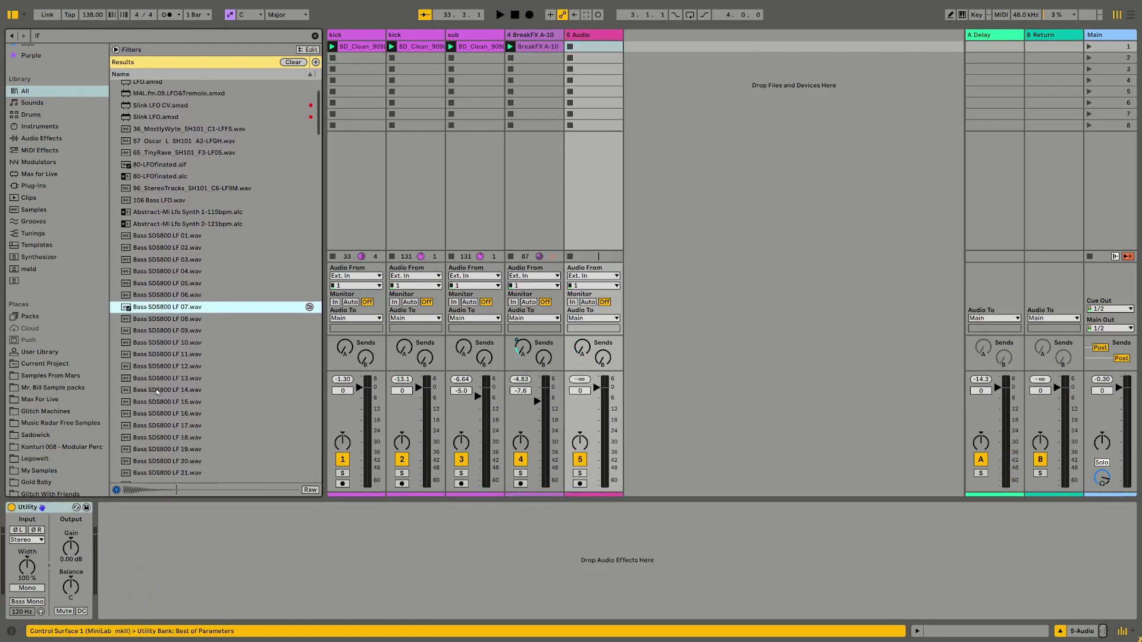
pyautogui.click(155, 389)
pyautogui.scroll(-3, 155, 394)
pyautogui.click(152, 409)
pyautogui.click(144, 445)
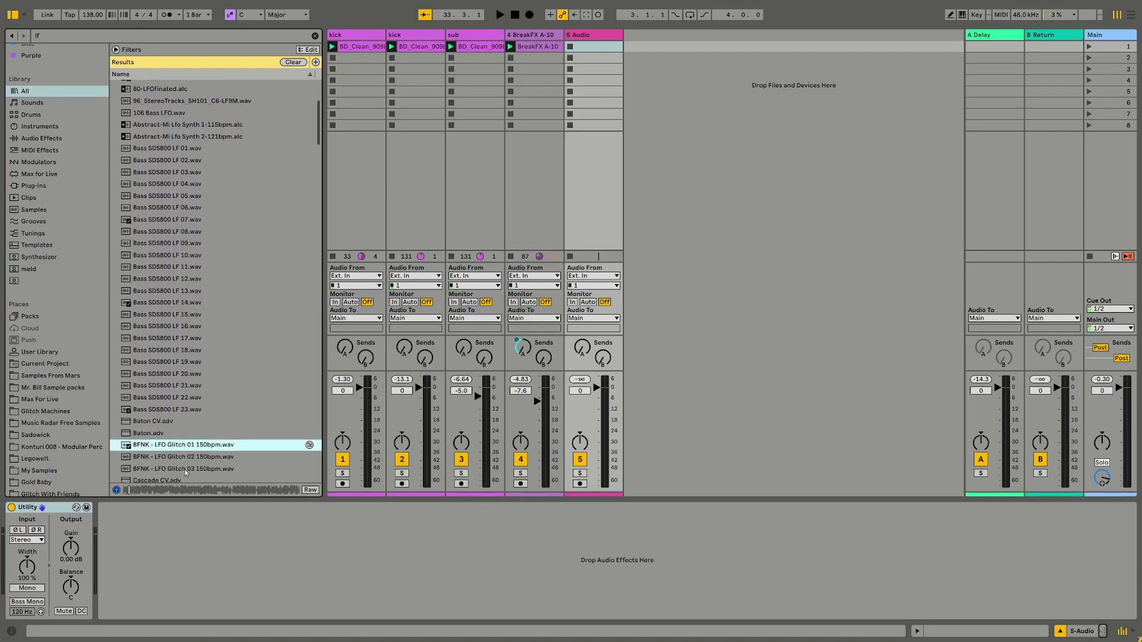
pyautogui.scroll(-3, 140, 445)
# Check the Music Radar Free Samples, Legowelt, Gold Baby and Konturi 008 folders for usable samples
pyautogui.click(47, 448)
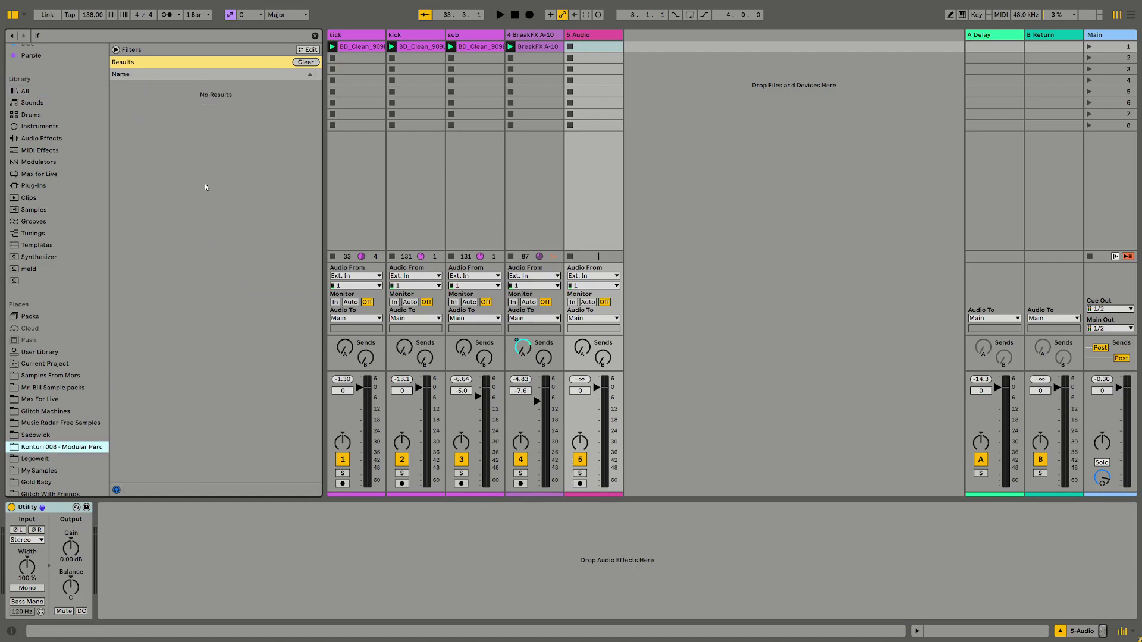
pyautogui.click(49, 424)
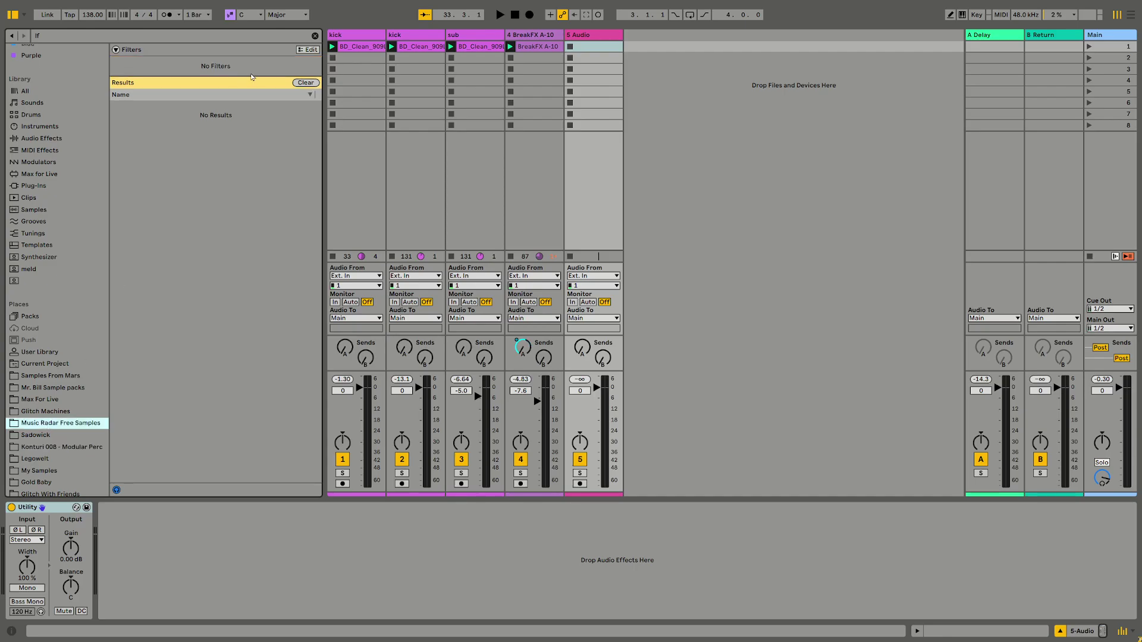
pyautogui.click(308, 39)
pyautogui.scroll(-2, 32, 381)
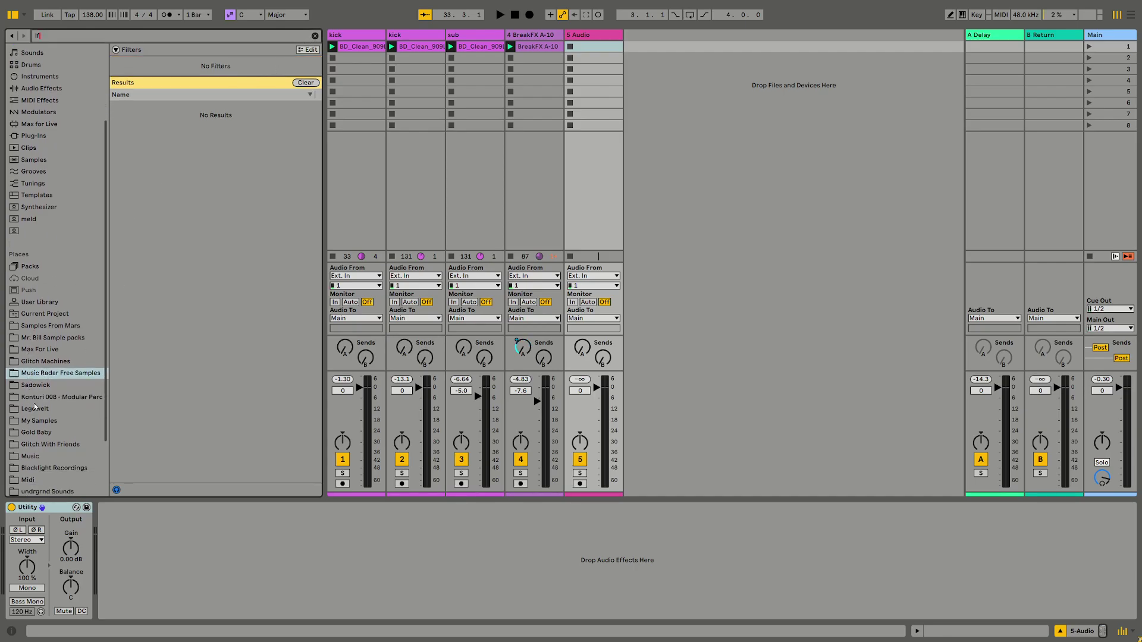
pyautogui.click(35, 410)
pyautogui.click(36, 433)
pyautogui.click(45, 397)
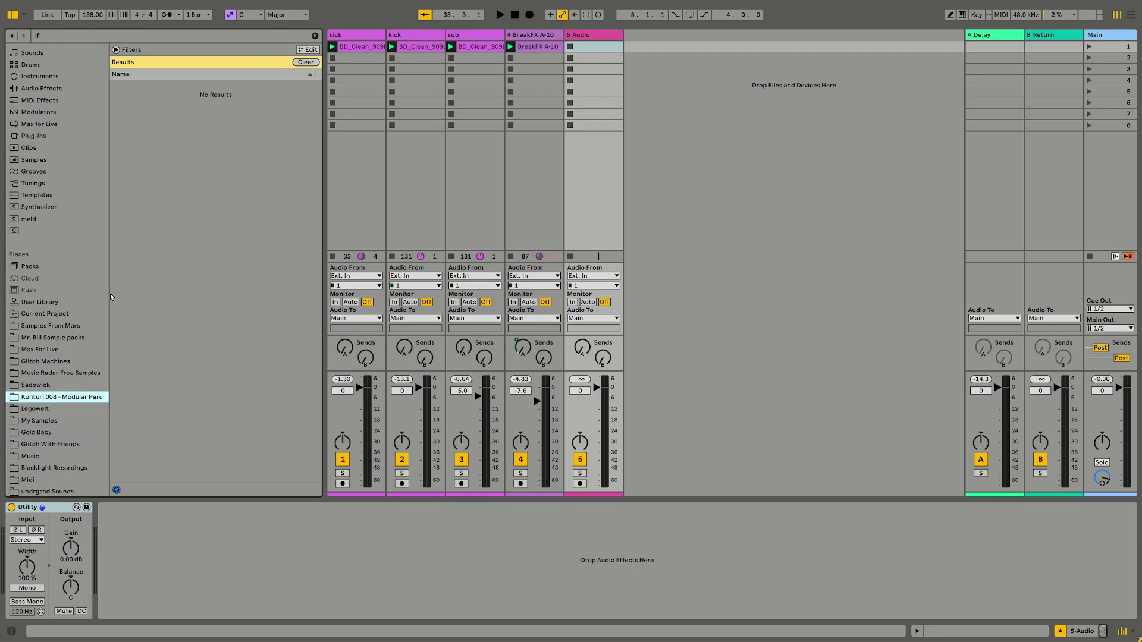
# Clear the browser search and audition the Abuse, Abyss and Alert percussion loops in the Konturi 008 folder
pyautogui.click(314, 37)
pyautogui.click(150, 112)
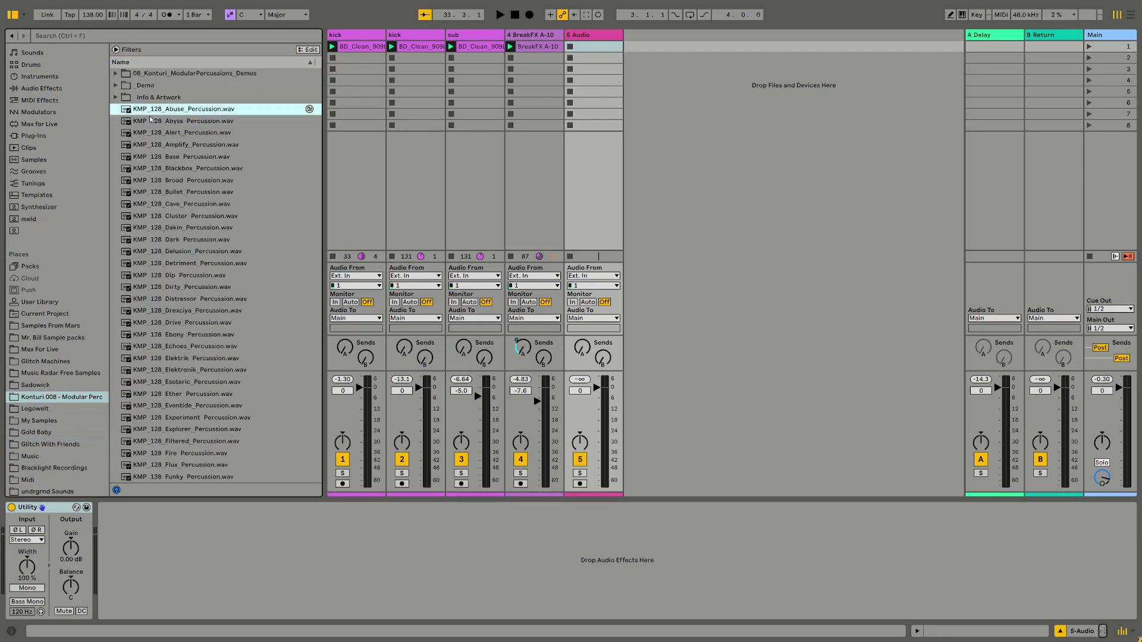
pyautogui.click(150, 120)
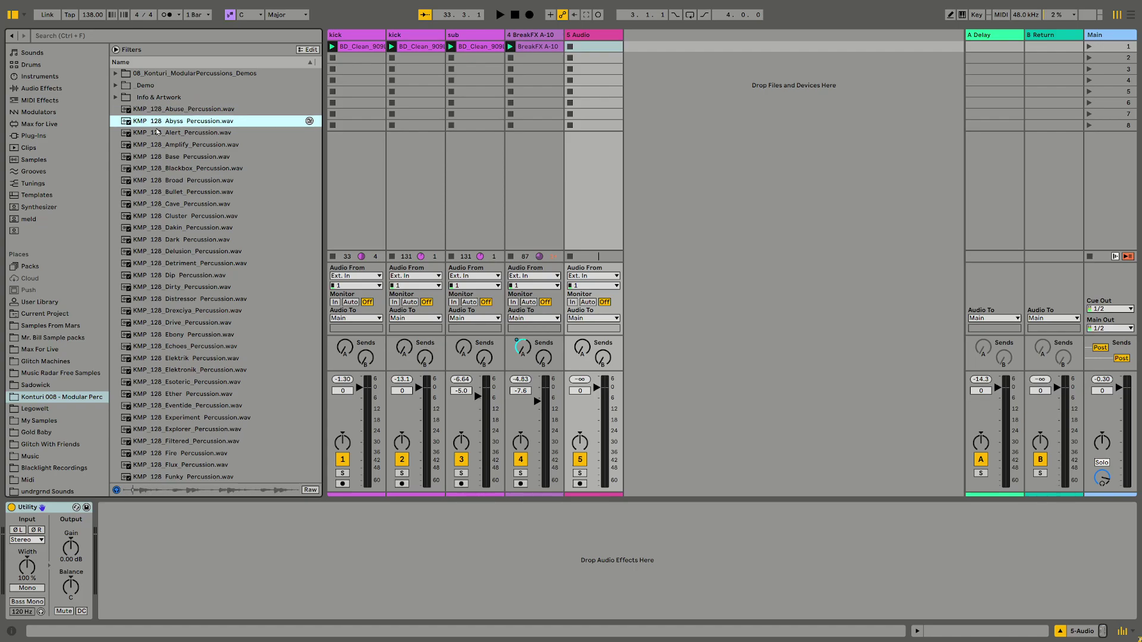
pyautogui.click(161, 137)
# Look through the Music, Glitch With Friends, My Samples, Sadowick and Glitch Machines folders, ending at Gold Baby
pyautogui.scroll(-2, 38, 374)
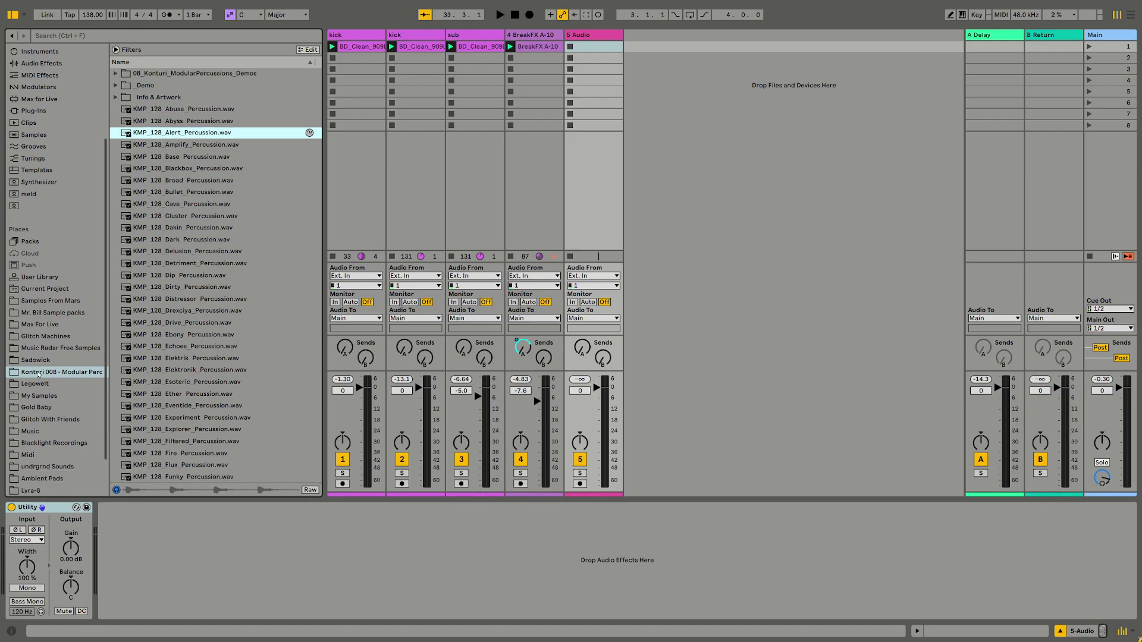
pyautogui.scroll(-3, 38, 375)
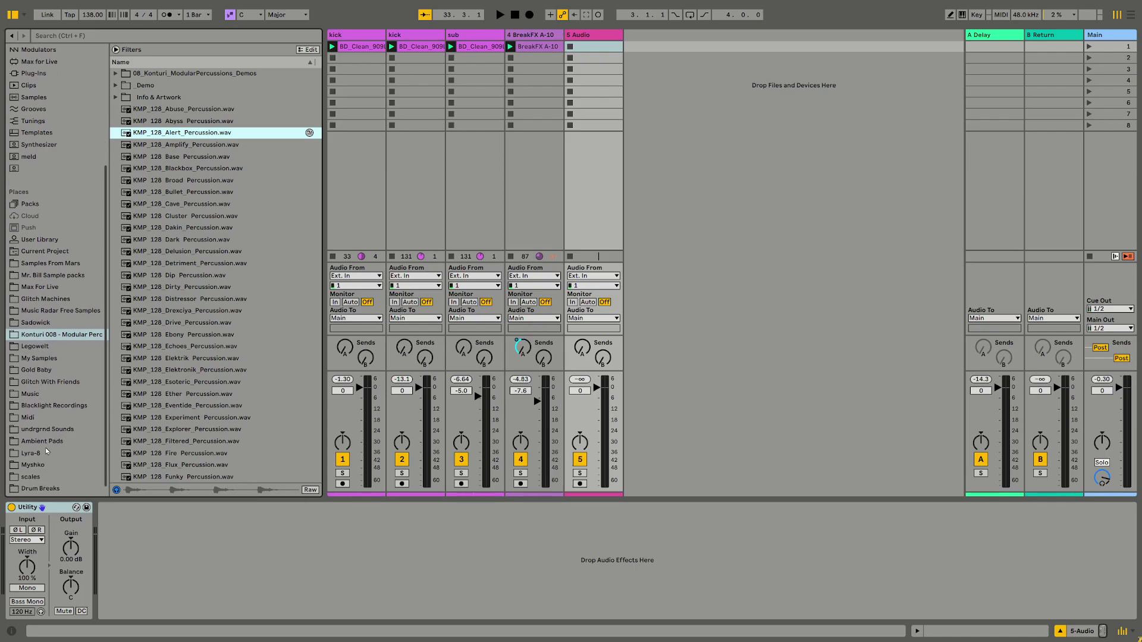
pyautogui.click(42, 394)
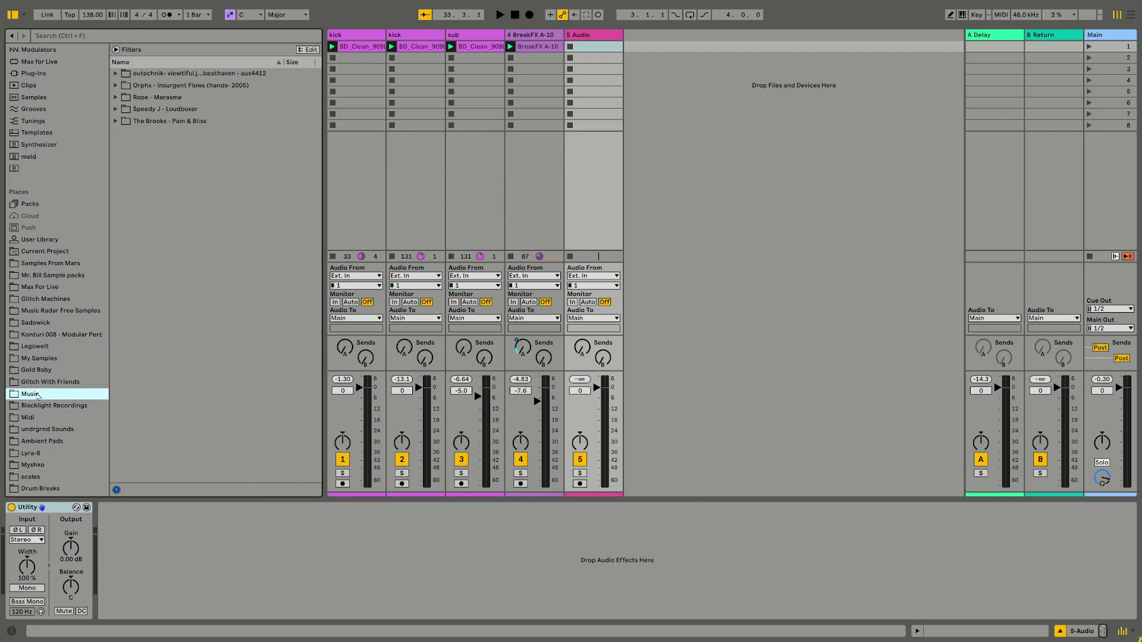
pyautogui.click(39, 384)
pyautogui.click(41, 370)
pyautogui.click(42, 358)
pyautogui.click(43, 371)
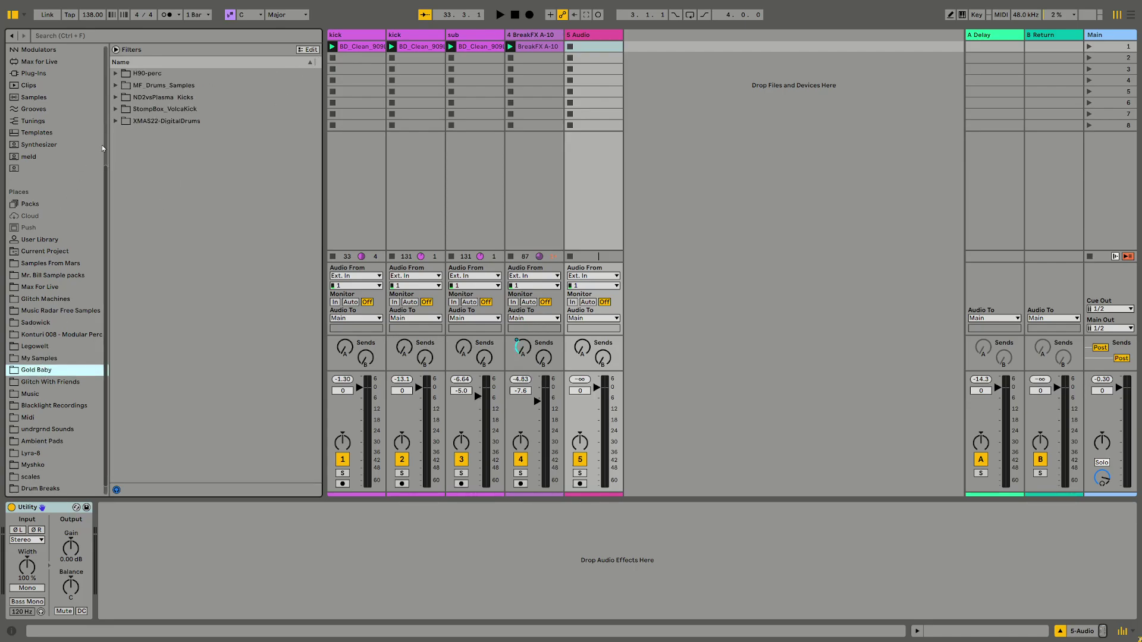
pyautogui.click(35, 325)
pyautogui.click(44, 305)
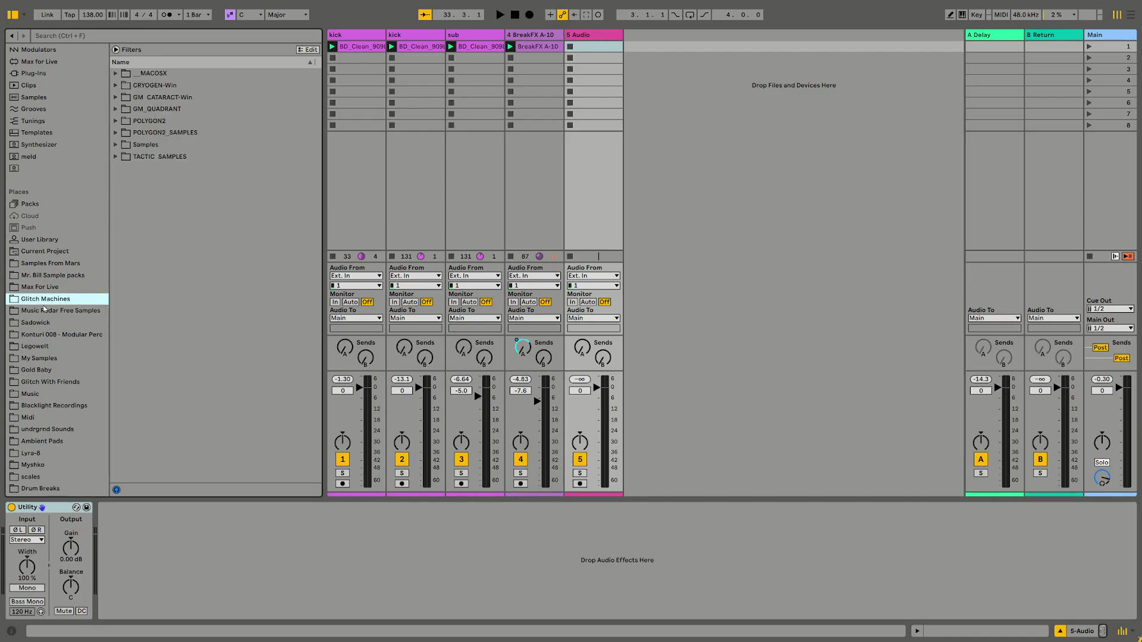
pyautogui.click(40, 374)
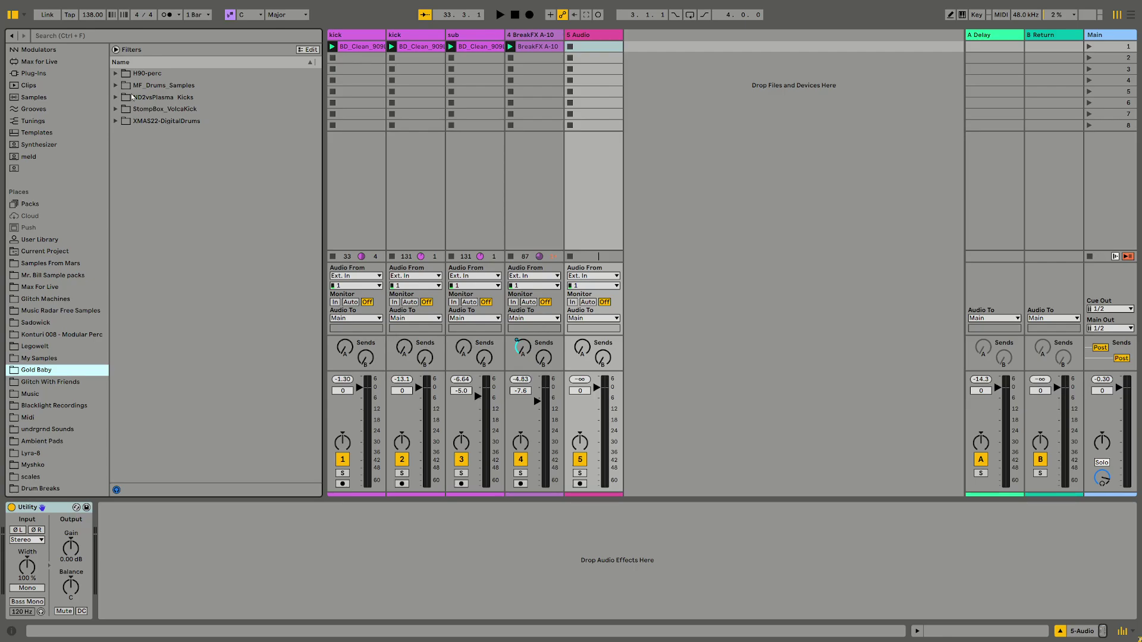
# Open Gold Baby's nested MF_Drums_Samples folders and audition the bell, hi-hat and other drum samples
pyautogui.click(117, 86)
pyautogui.click(123, 98)
pyautogui.click(178, 310)
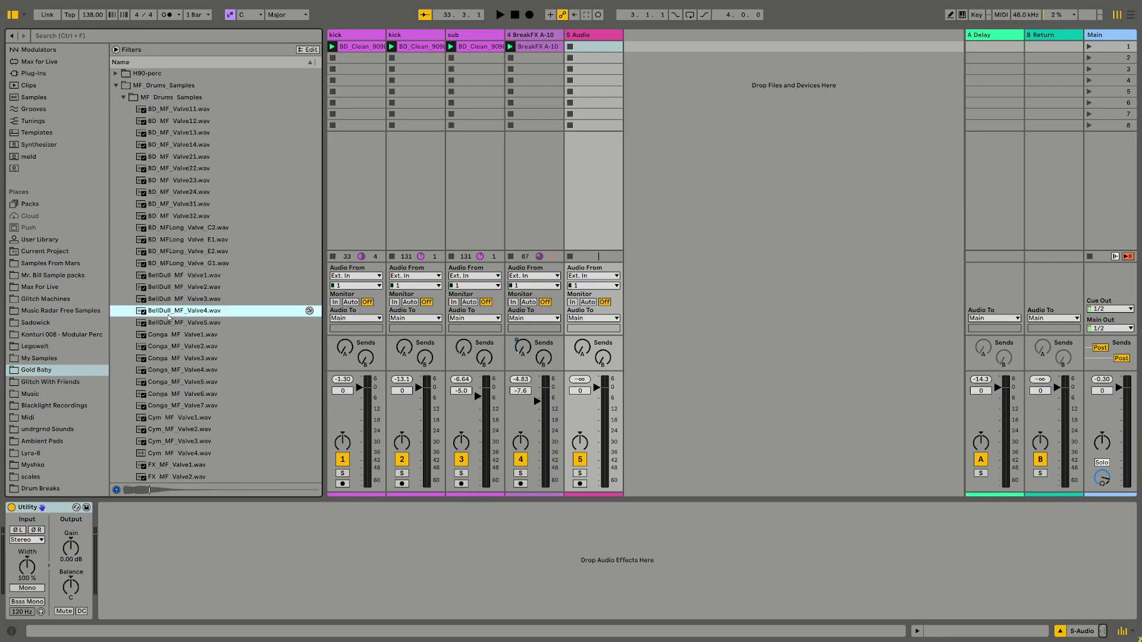
pyautogui.scroll(-3, 181, 356)
pyautogui.click(182, 378)
pyautogui.scroll(-2, 182, 378)
pyautogui.scroll(-1, 184, 375)
pyautogui.click(185, 373)
pyautogui.scroll(-3, 183, 377)
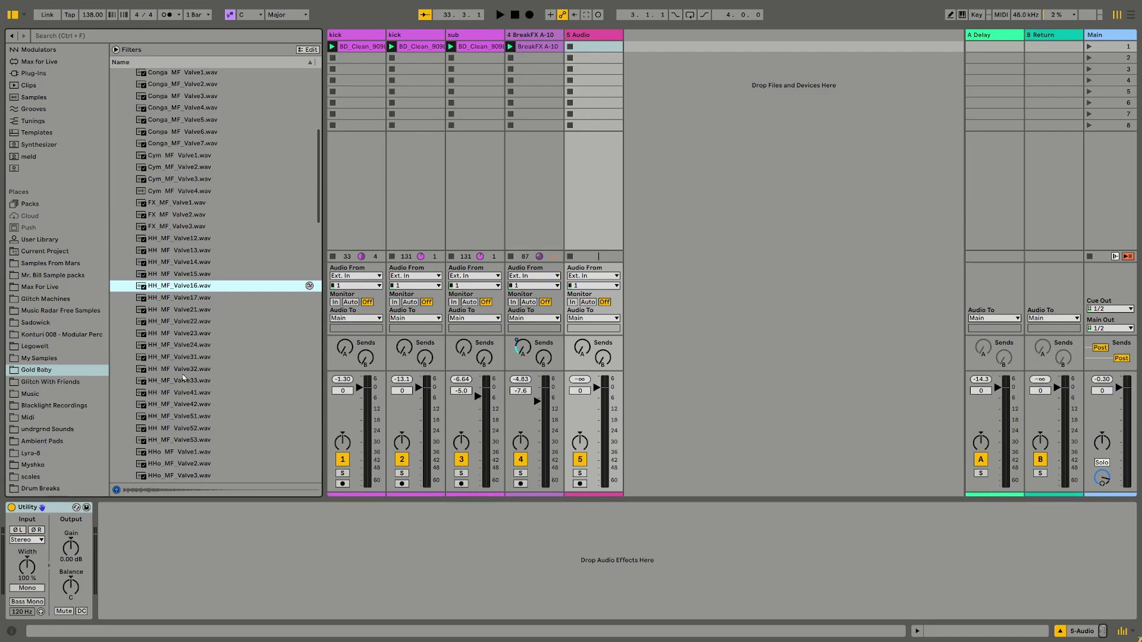
pyautogui.click(183, 369)
pyautogui.click(183, 324)
pyautogui.scroll(-3, 184, 324)
pyautogui.click(186, 376)
pyautogui.scroll(-3, 186, 376)
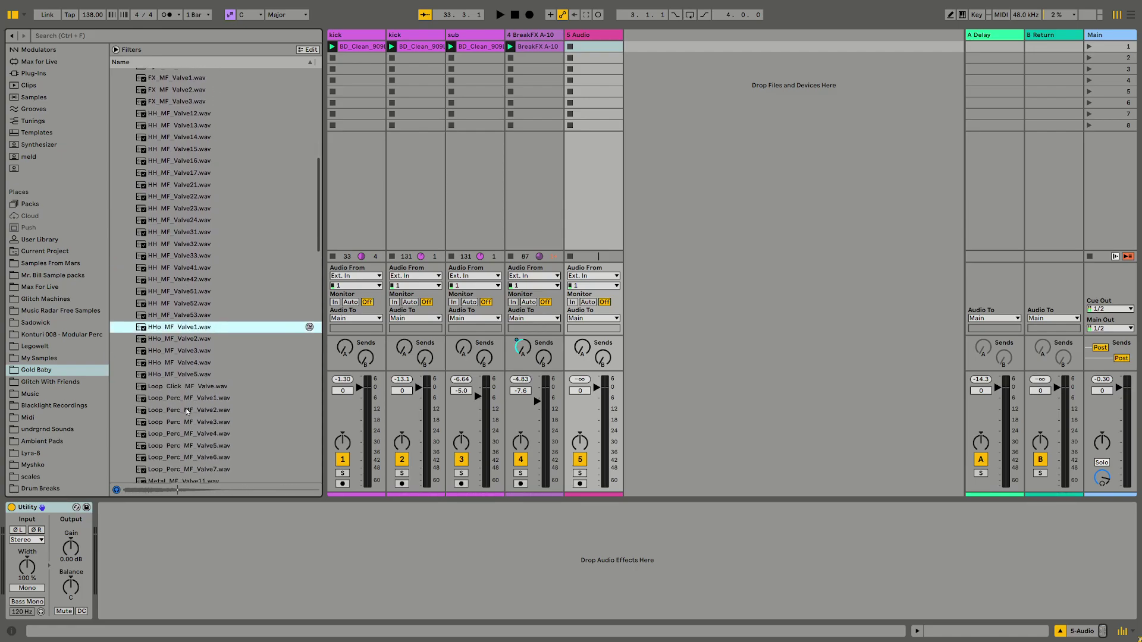
# Place Loop_Perc_MF_Valve4.wav in the new audio track's first clip slot and start playback
pyautogui.click(187, 409)
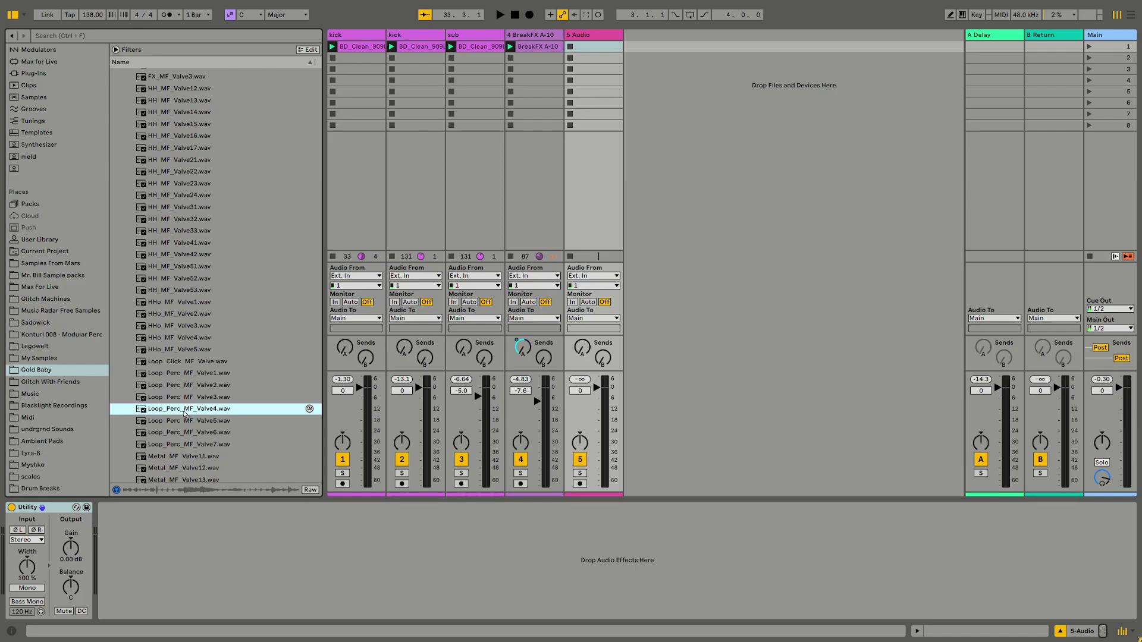
pyautogui.moveTo(589, 48); pyautogui.dragTo(588, 49)
pyautogui.press('space')
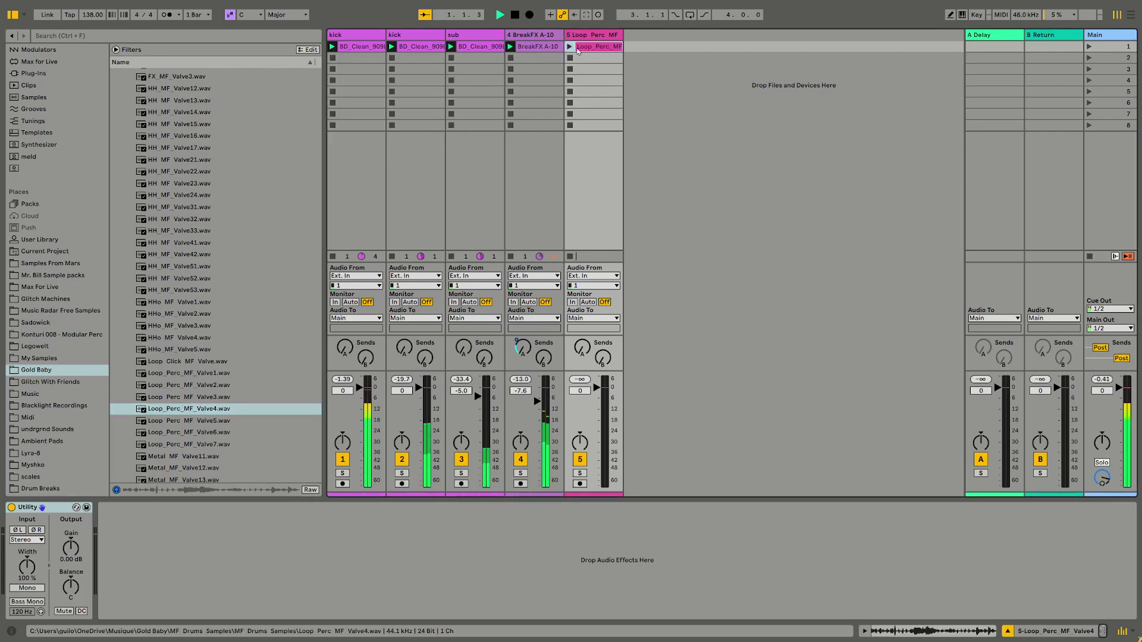
# Lower the percussion track's volume to -13.7 dB and shorten the Loop_Perc_MF_Valve4 clip's loop to its first beat, length 0.1.0
pyautogui.moveTo(596, 388); pyautogui.dragTo(596, 412)
pyautogui.doubleClick(595, 47)
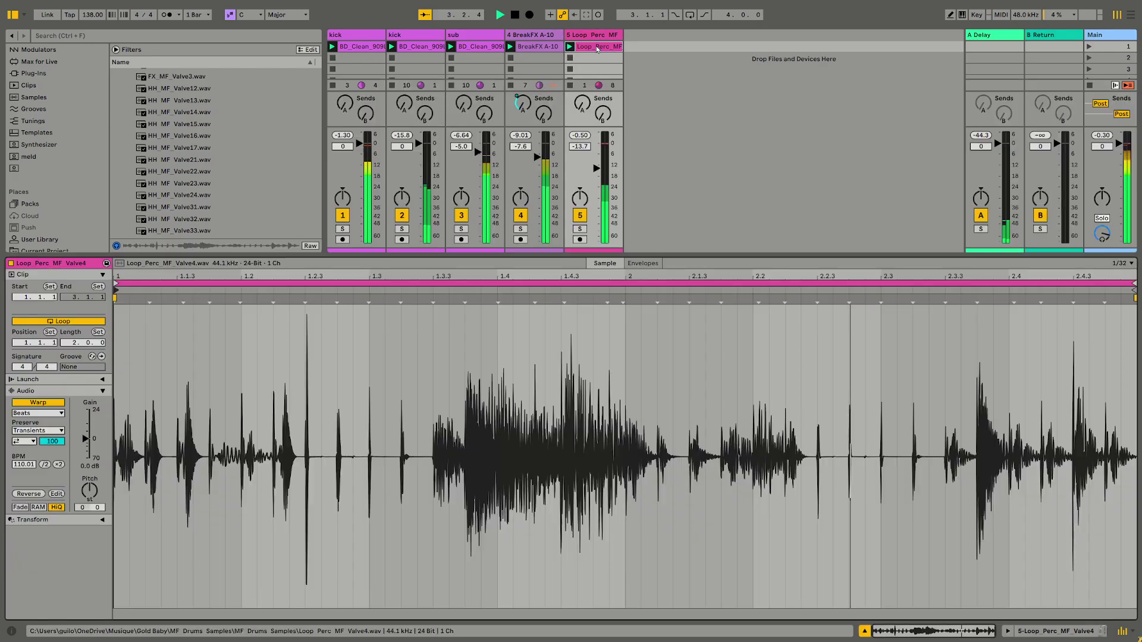
pyautogui.press('space')
pyautogui.moveTo(1134, 285); pyautogui.dragTo(239, 285)
pyautogui.press('space')
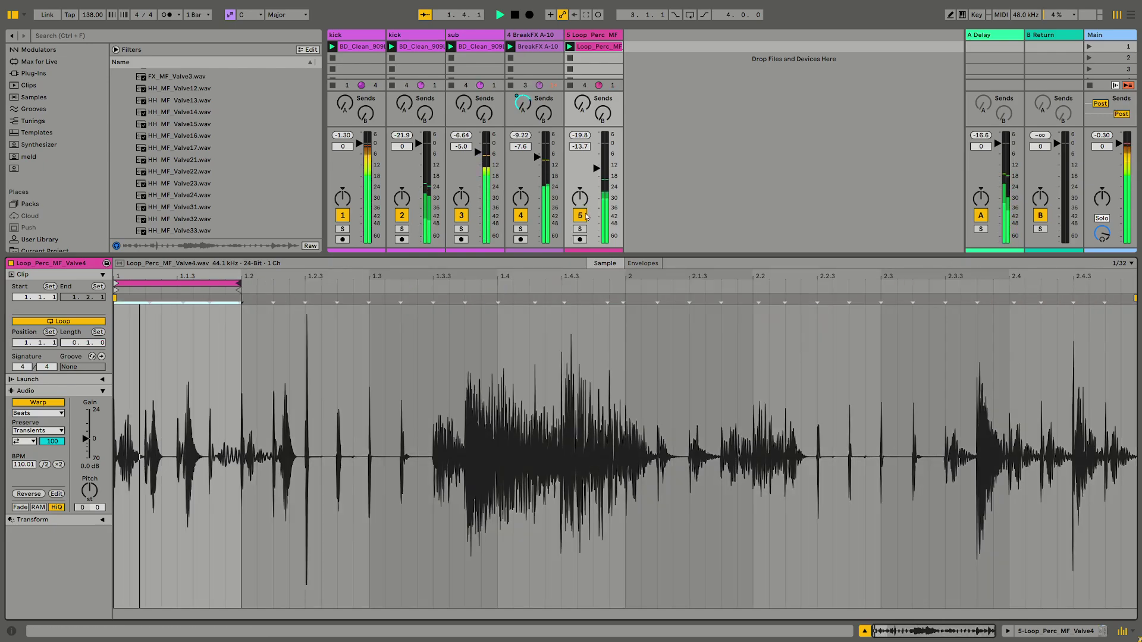
# Audition the one-beat loop at positions 1.2.1 and 1.2.3 with the percussion track soloed, and unsolo the track
pyautogui.click(580, 229)
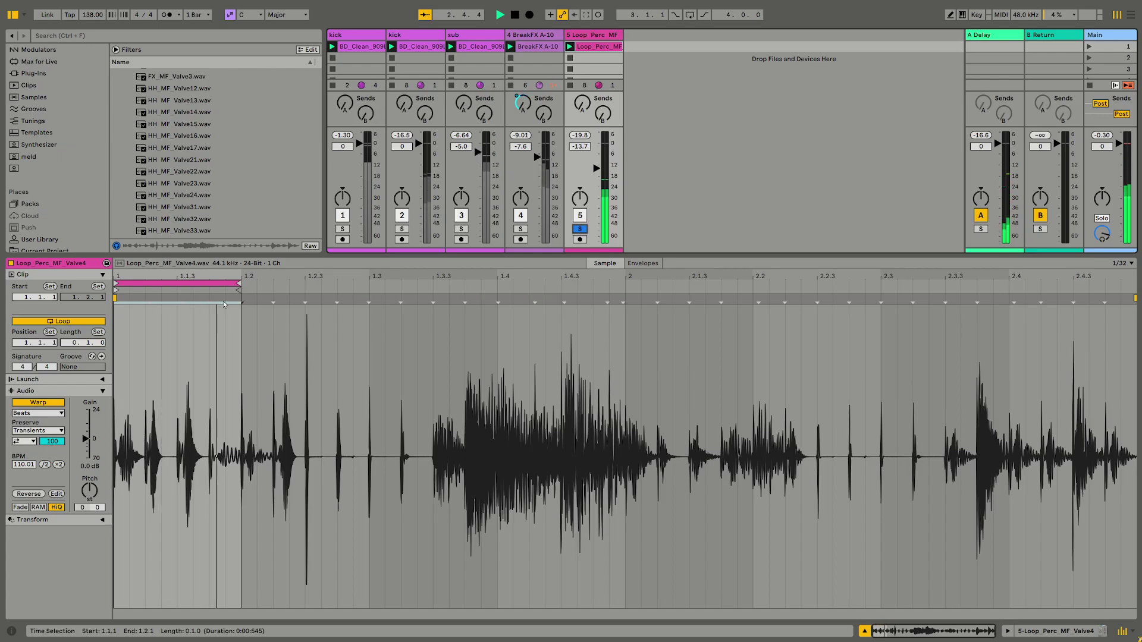
pyautogui.moveTo(226, 284); pyautogui.dragTo(350, 288)
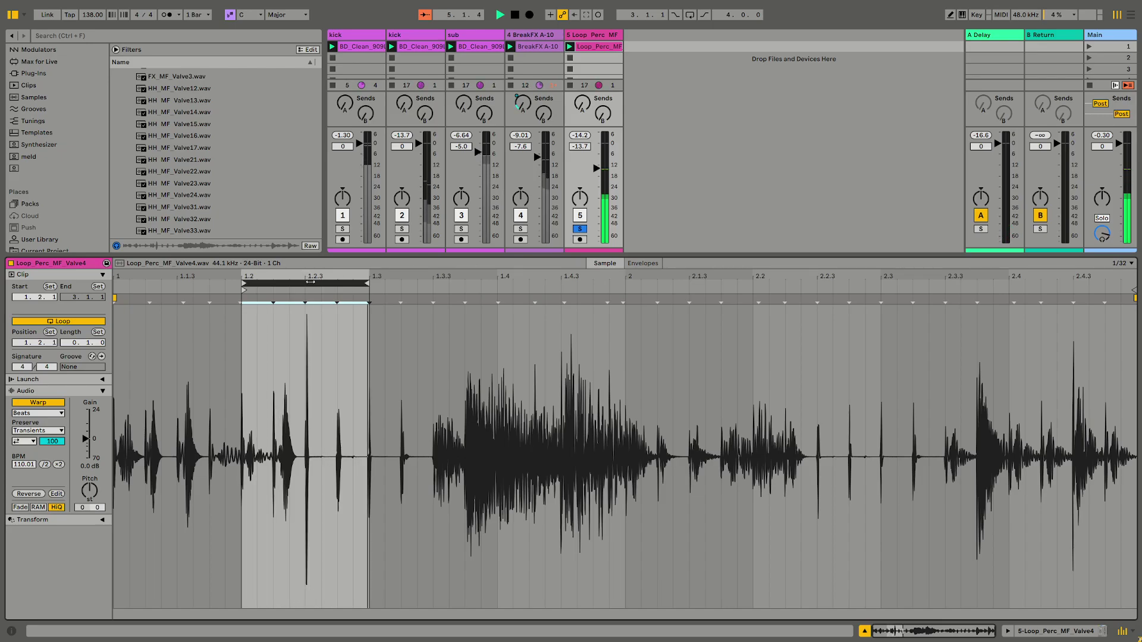
pyautogui.press('Right')
pyautogui.moveTo(348, 284); pyautogui.dragTo(377, 285)
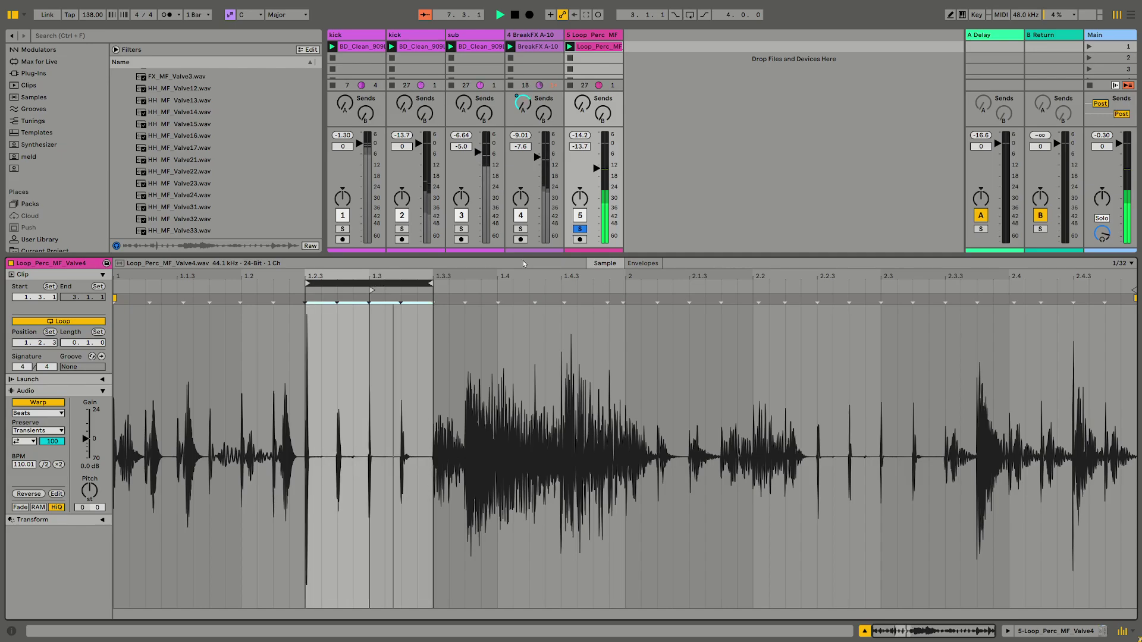
pyautogui.click(580, 229)
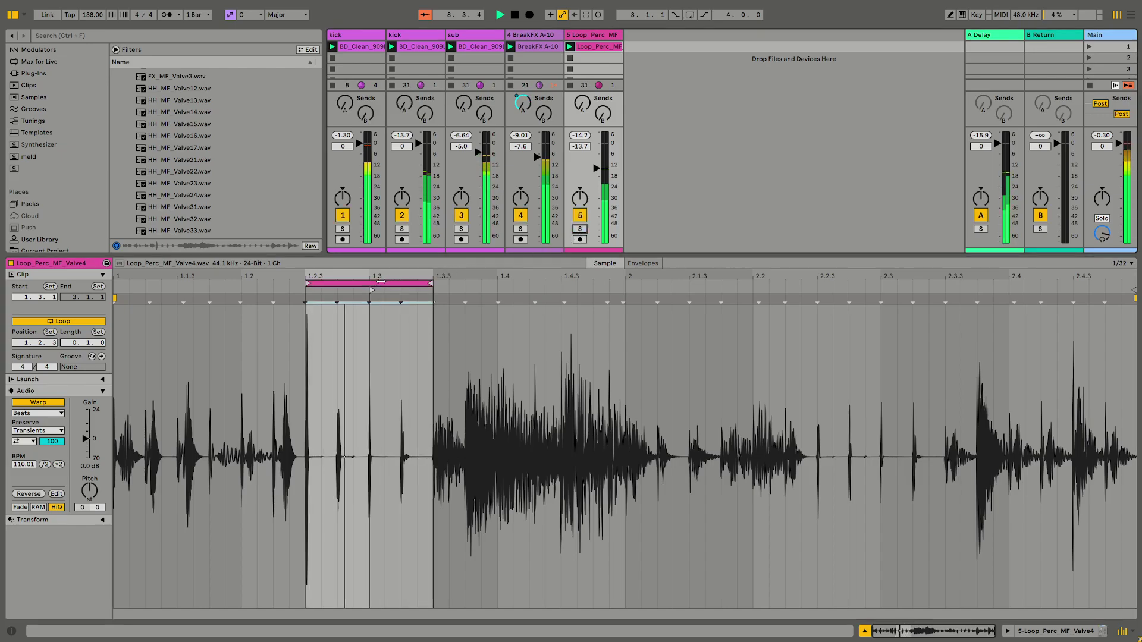
# Raise the percussion track's volume to -7.2 dB and move the clip's one-beat loop back to position 1.1.1
pyautogui.moveTo(597, 169); pyautogui.dragTo(597, 156)
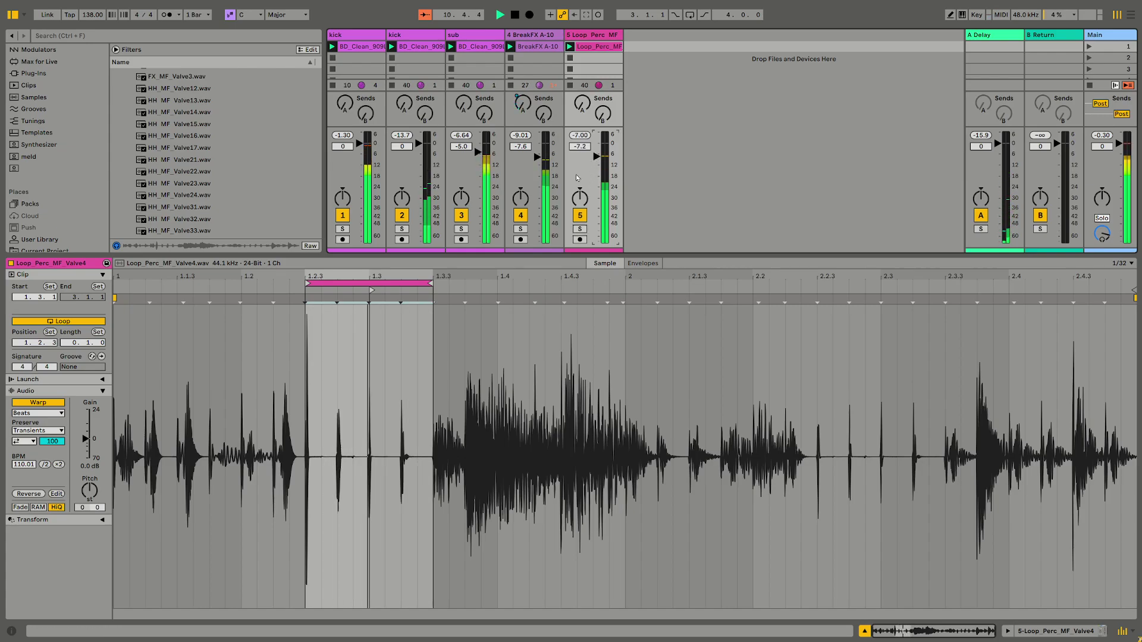
pyautogui.moveTo(382, 282); pyautogui.dragTo(114, 331)
pyautogui.click(580, 229)
pyautogui.click(582, 231)
pyautogui.press('space')
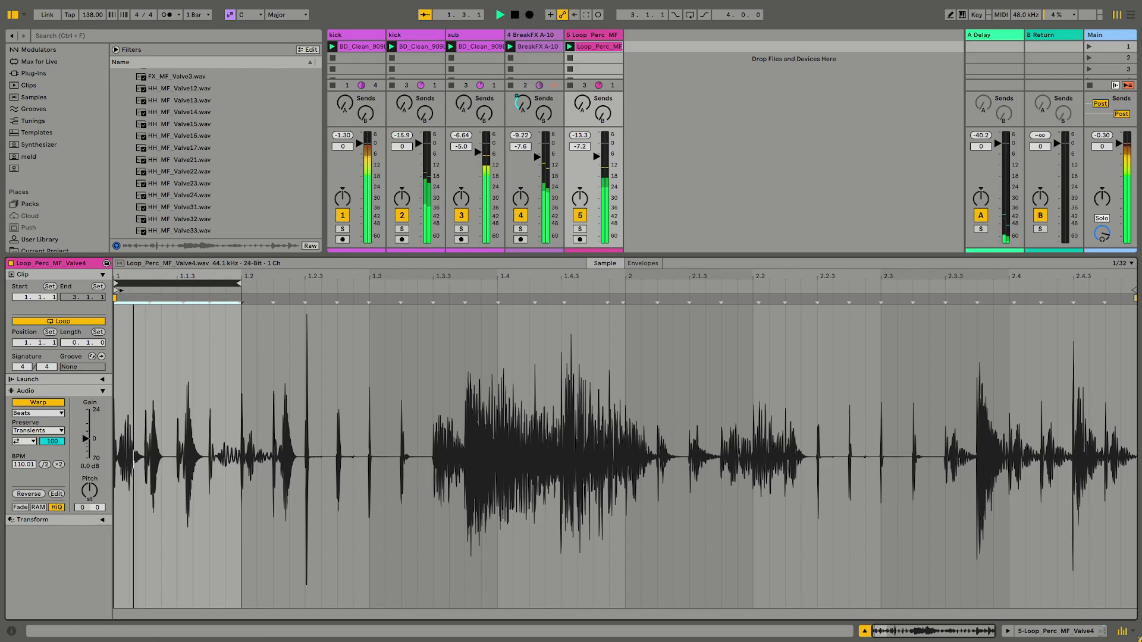
# Shift the percussion clip's start marker within the one-beat loop, trying 1.1.3 and 1.1.2 and settling on 1.1.4
pyautogui.press('space')
pyautogui.click(116, 290)
pyautogui.moveTo(116, 290); pyautogui.dragTo(180, 292)
pyautogui.press('space')
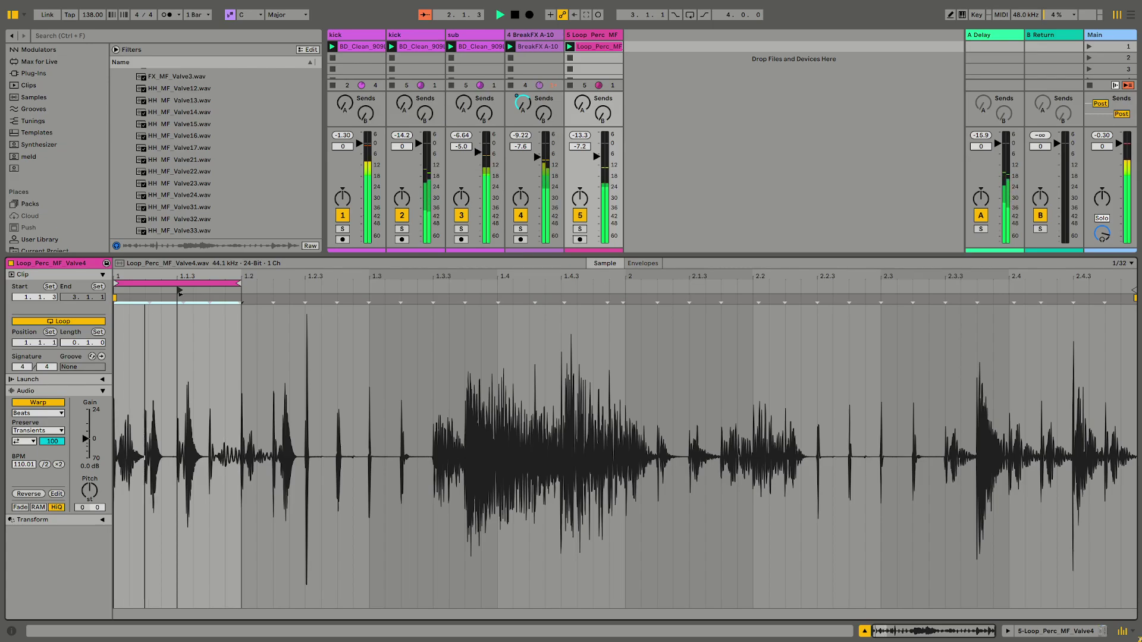
pyautogui.press('Down')
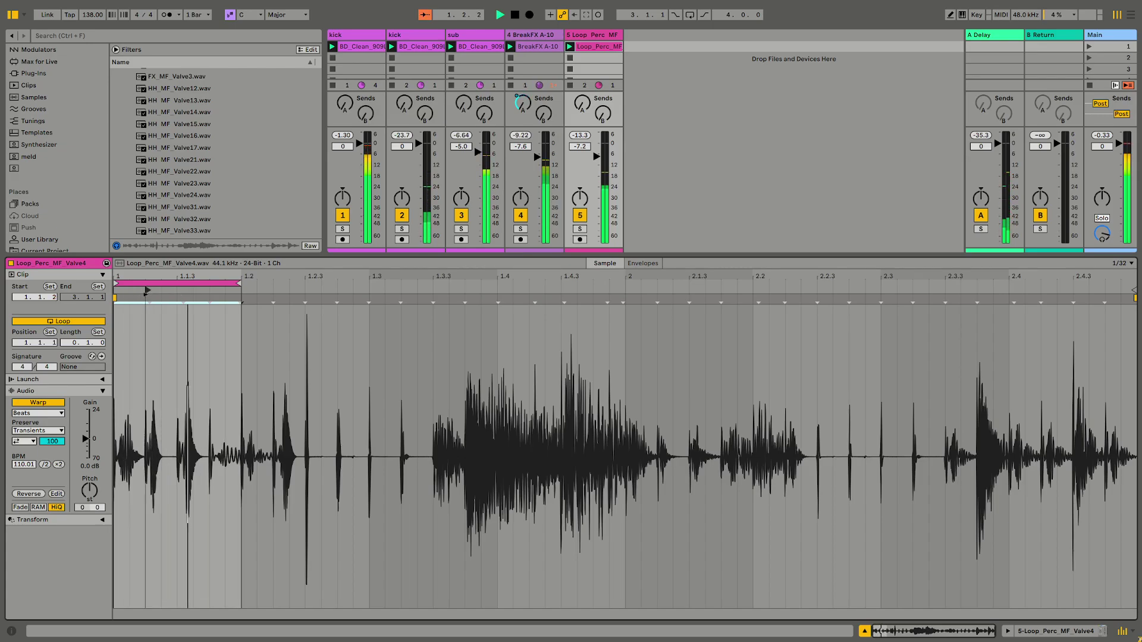
pyautogui.press('Up')
pyautogui.press('Up')
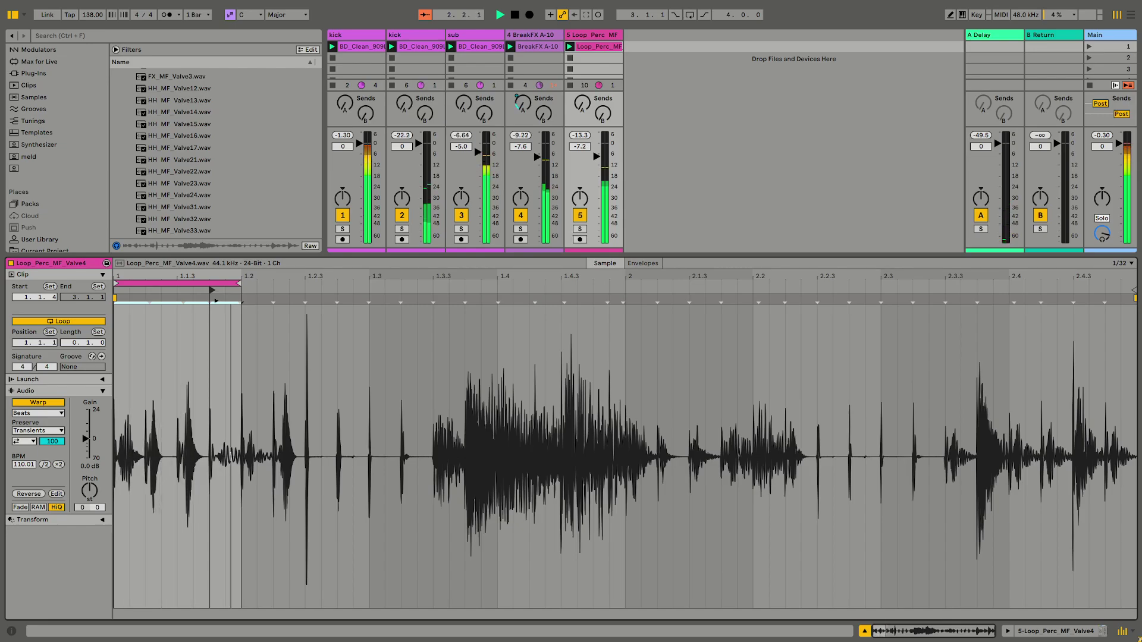
# Add EQ Eight after Utility on the percussion loop track
pyautogui.doubleClick(606, 36)
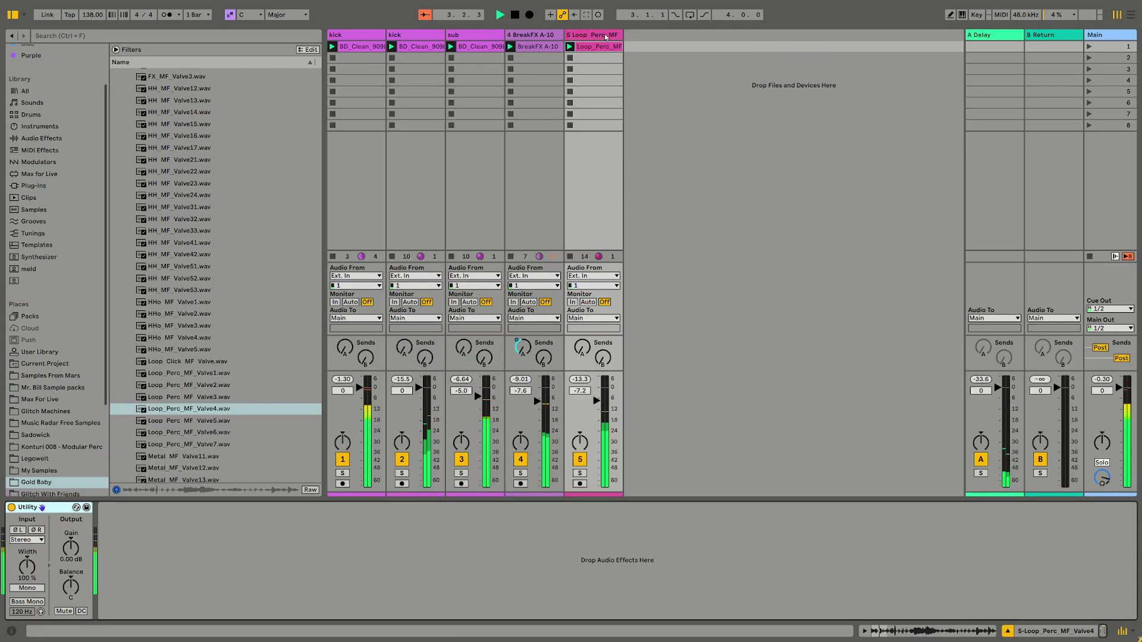
pyautogui.hotkey('ctrl', 'f')
pyautogui.write('eq')
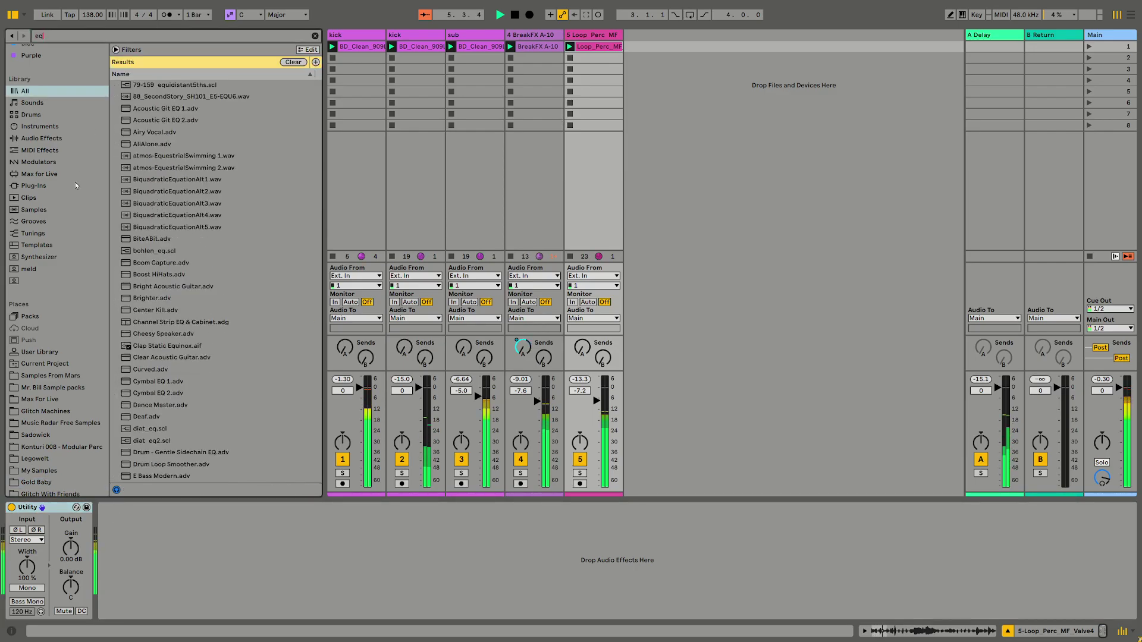
pyautogui.scroll(2, 75, 185)
pyautogui.scroll(8, 226, 228)
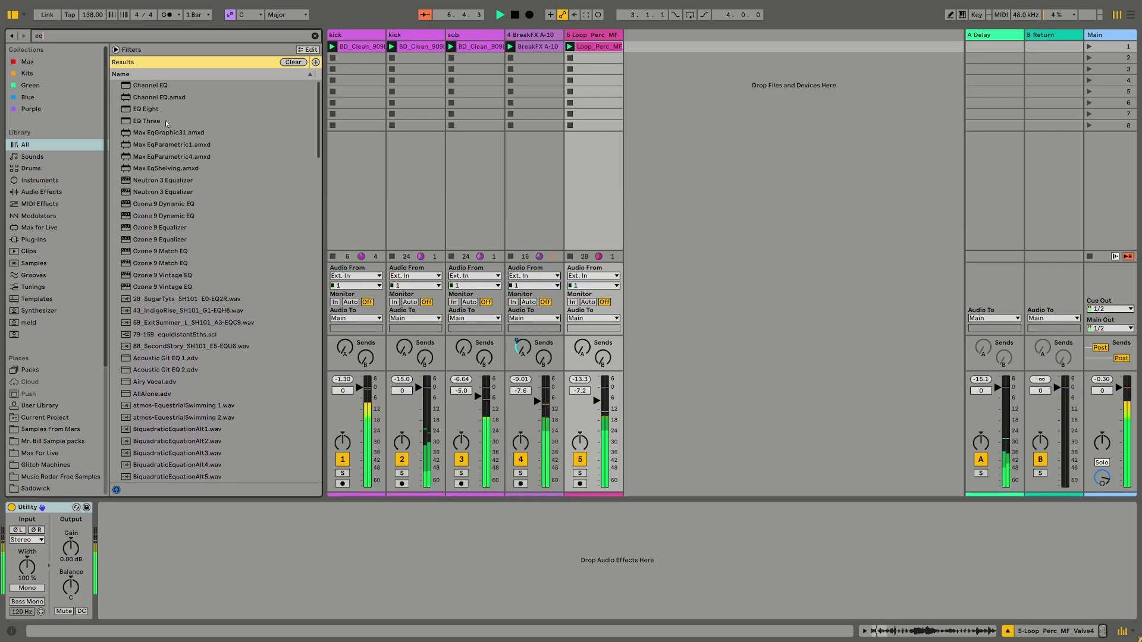
pyautogui.doubleClick(155, 110)
# Switch EQ Eight's band 1 to a low-cut filter at about 441 Hz with a Q of about 0.93
pyautogui.click(143, 603)
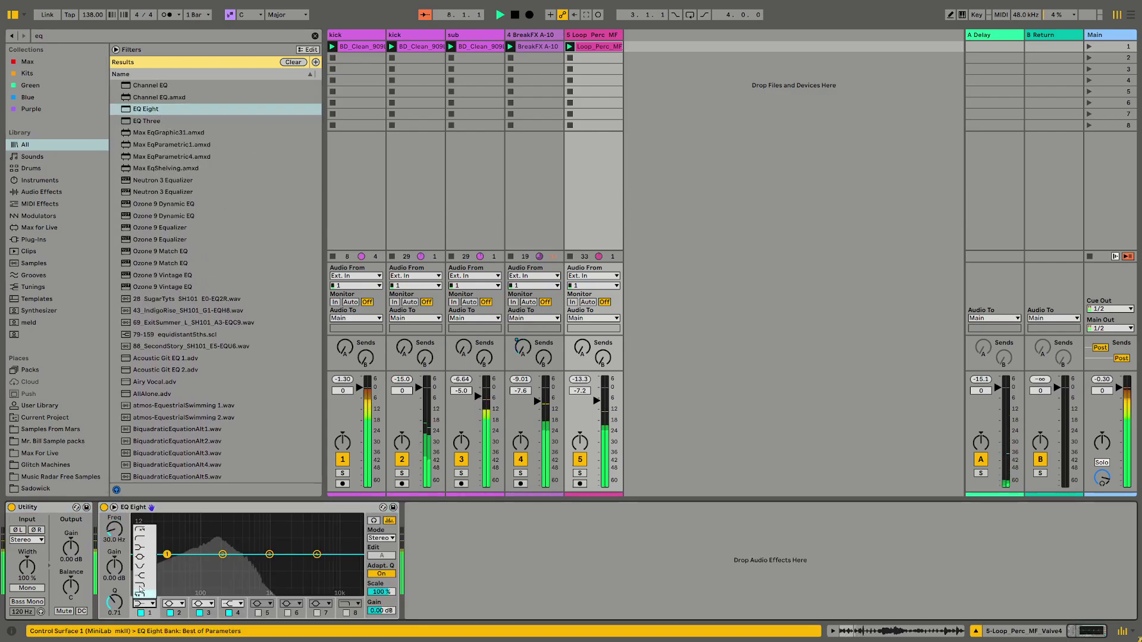
pyautogui.click(140, 591)
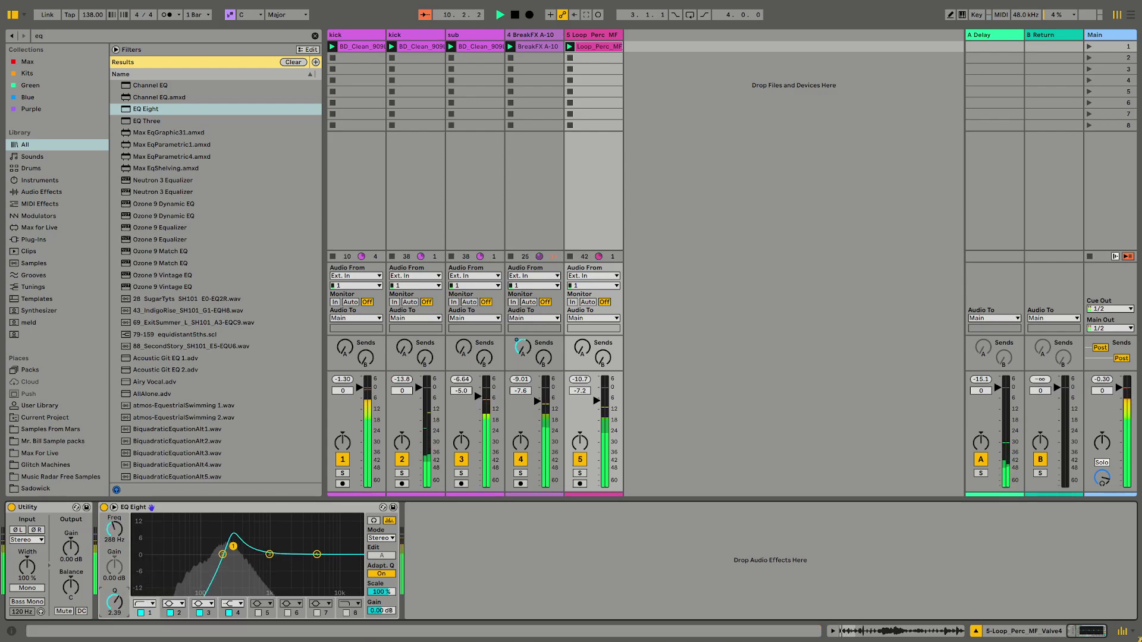
pyautogui.moveTo(228, 552)
pyautogui.mouseDown()
pyautogui.moveTo(205, 553)
pyautogui.moveTo(242, 552)
pyautogui.mouseUp()
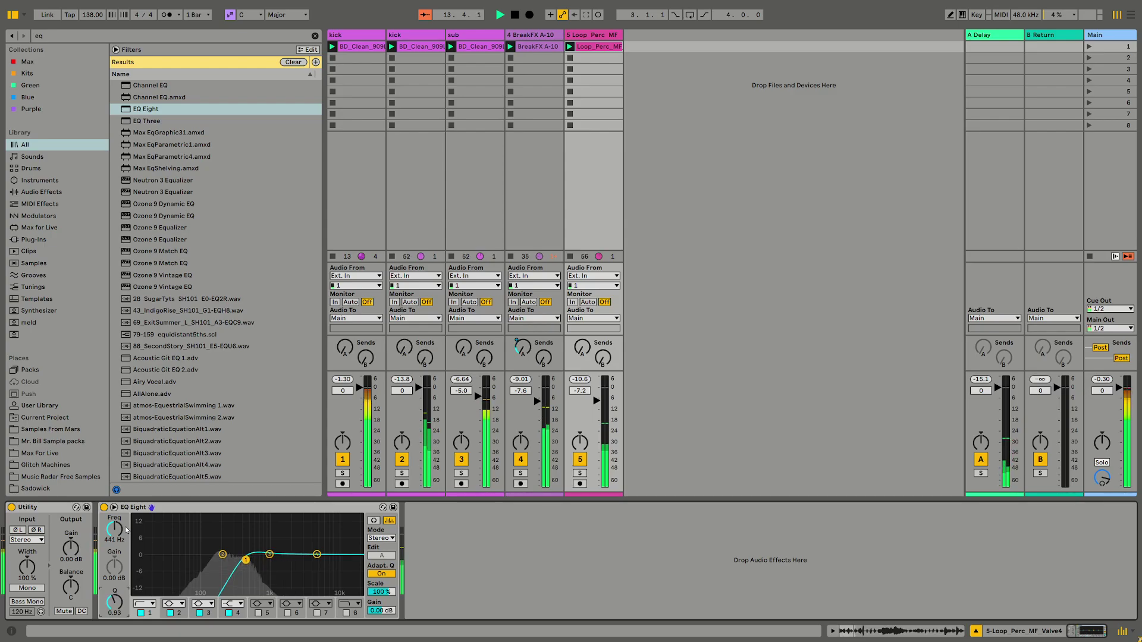
# Solo the percussion track and try the Amp effect after EQ Eight, removing it from the chain
pyautogui.hotkey('ctrl', 'f')
pyautogui.write('amp')
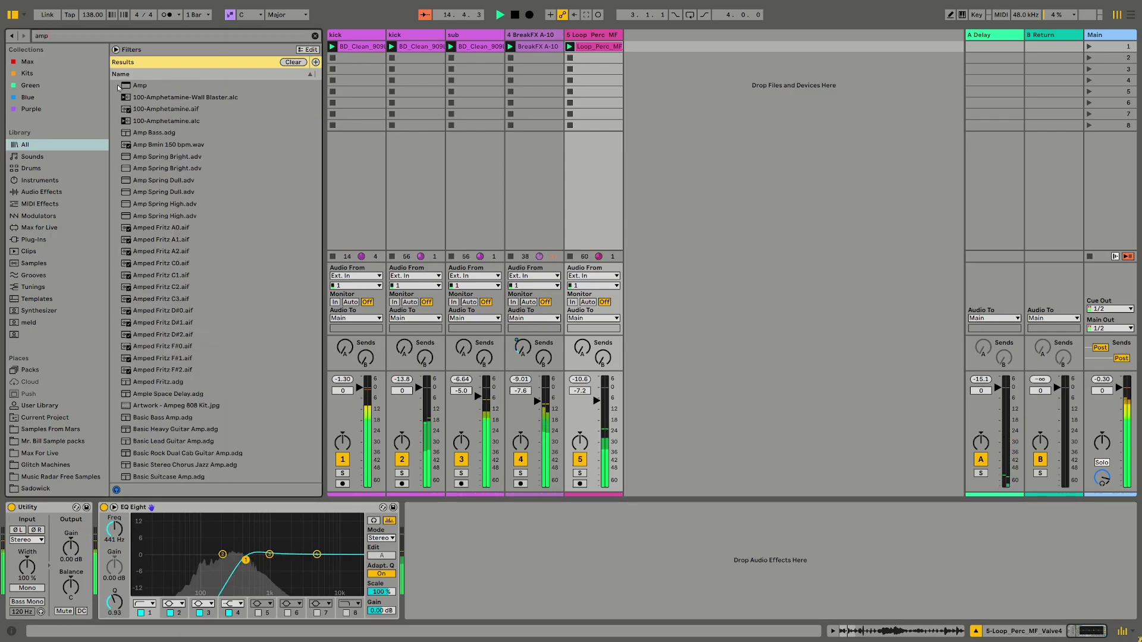
pyautogui.doubleClick(127, 86)
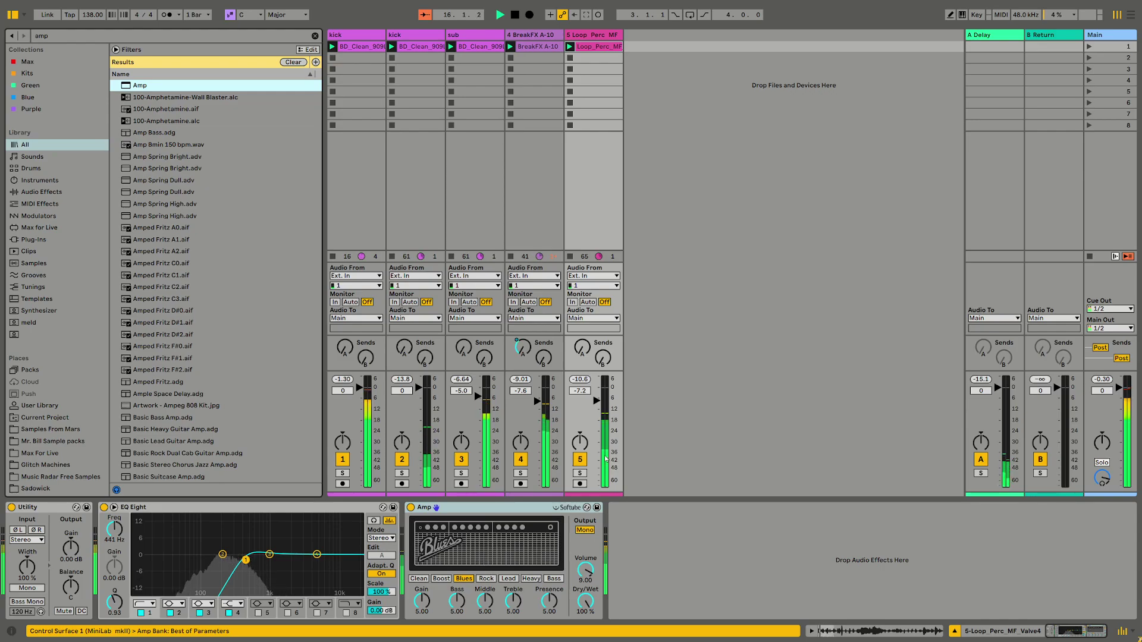
pyautogui.click(579, 473)
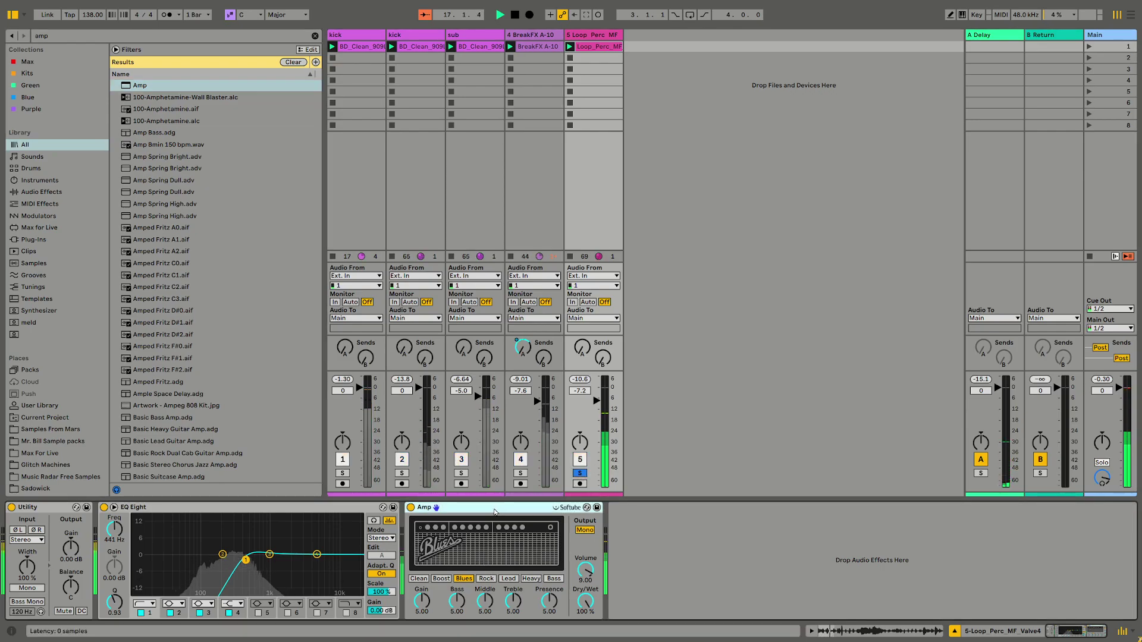
pyautogui.press('Delete')
# Lower EQ Eight's low cut to about 174 Hz and add Roar after it, keeping Roar's Single routing
pyautogui.moveTo(245, 562); pyautogui.dragTo(223, 559)
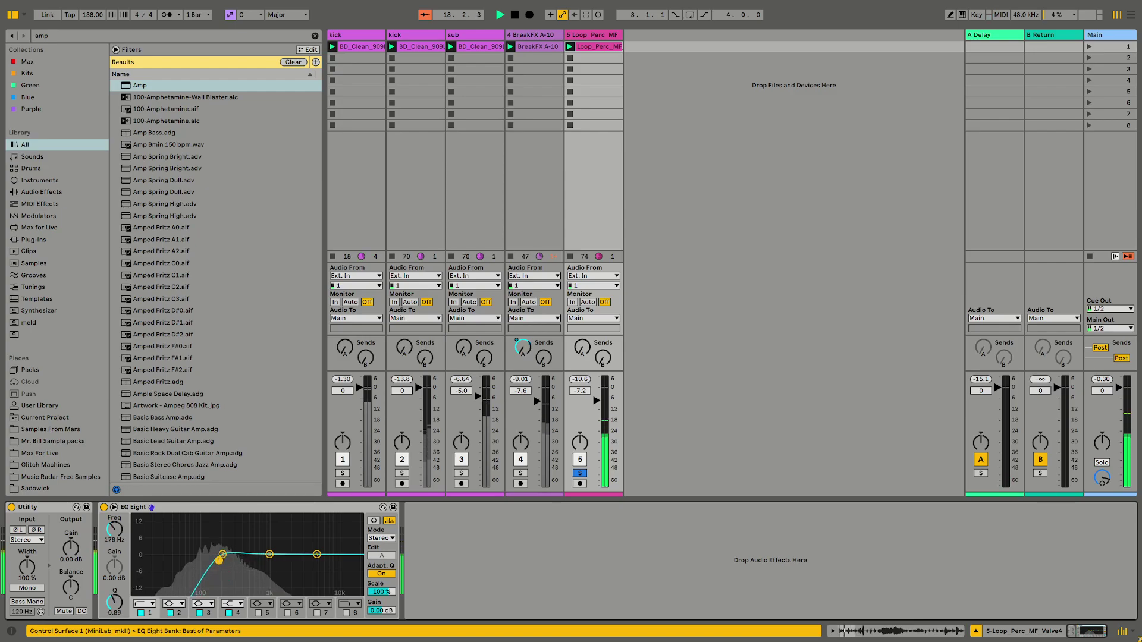
pyautogui.hotkey('ctrl', 'f')
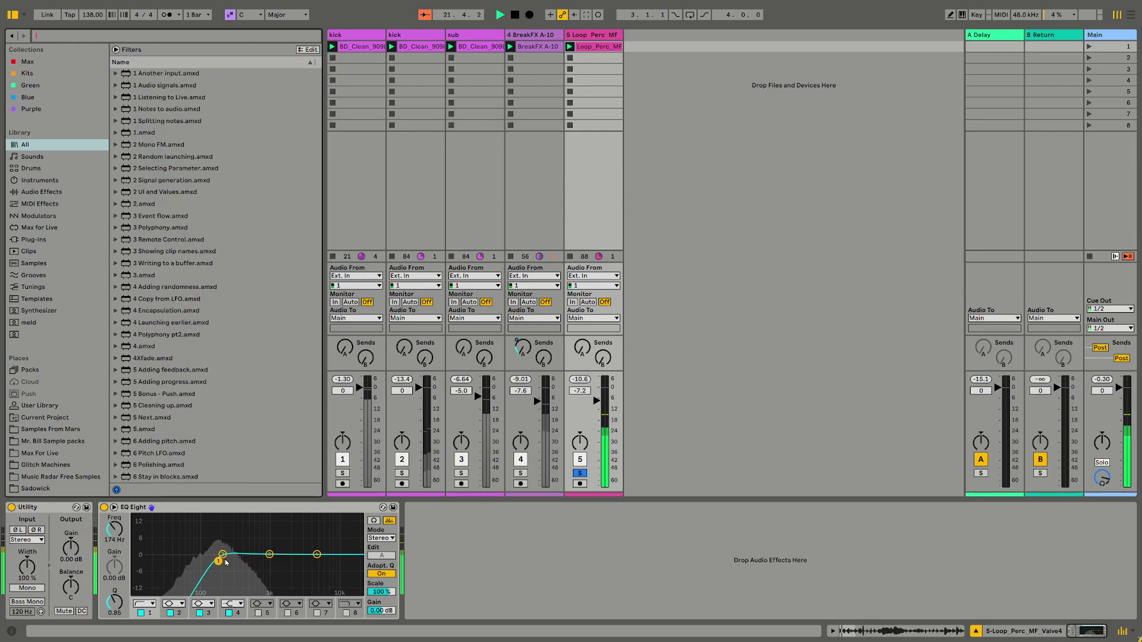
pyautogui.write('roar')
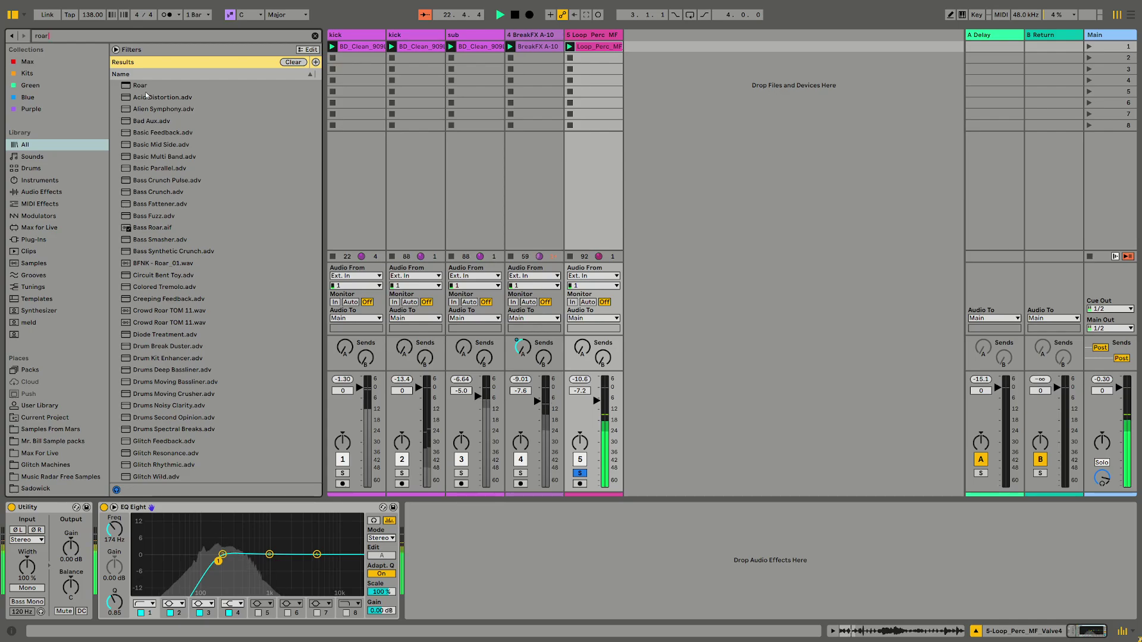
pyautogui.press('Return')
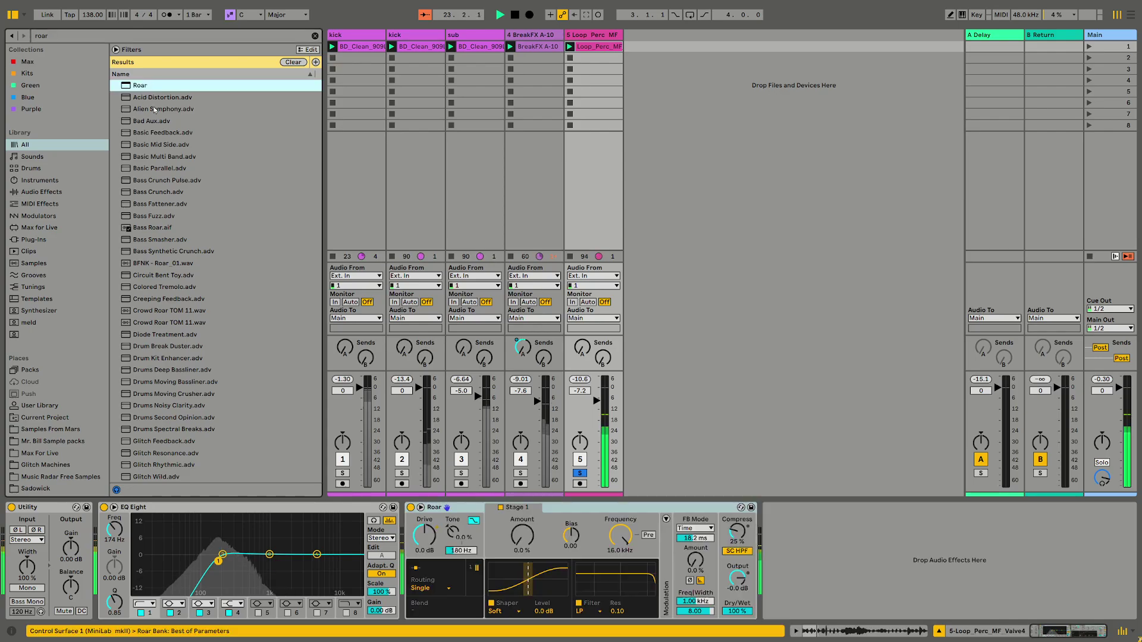
pyautogui.click(441, 589)
pyautogui.click(471, 620)
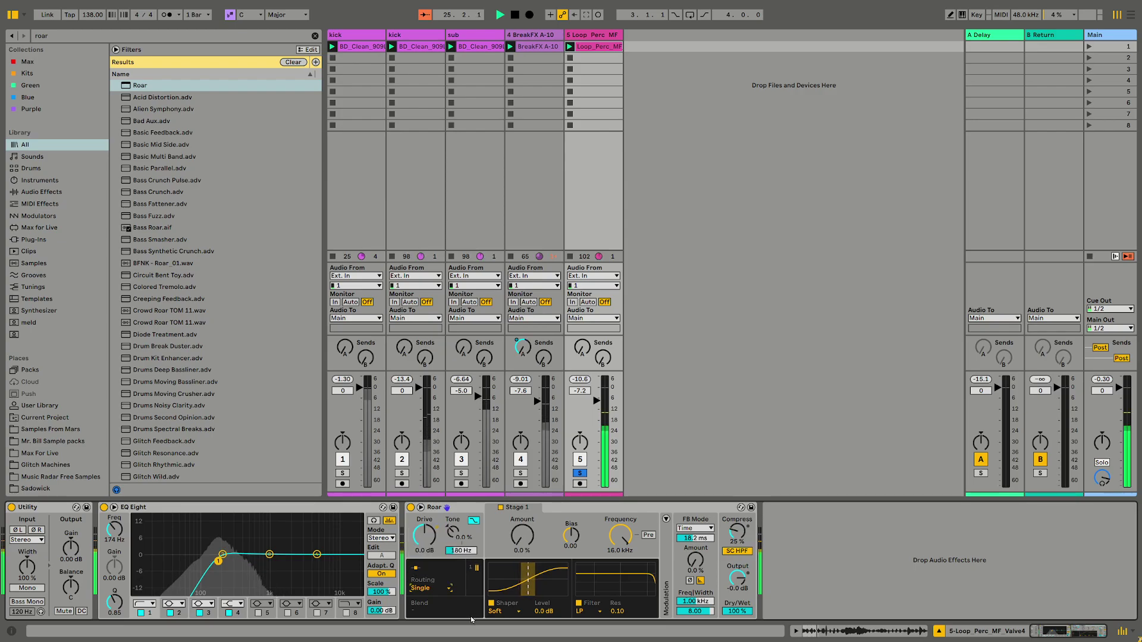
# Set Roar's Stage 1 Amount to about 31% and its shaper type to Noise Injection
pyautogui.moveTo(522, 535); pyautogui.dragTo(522, 526)
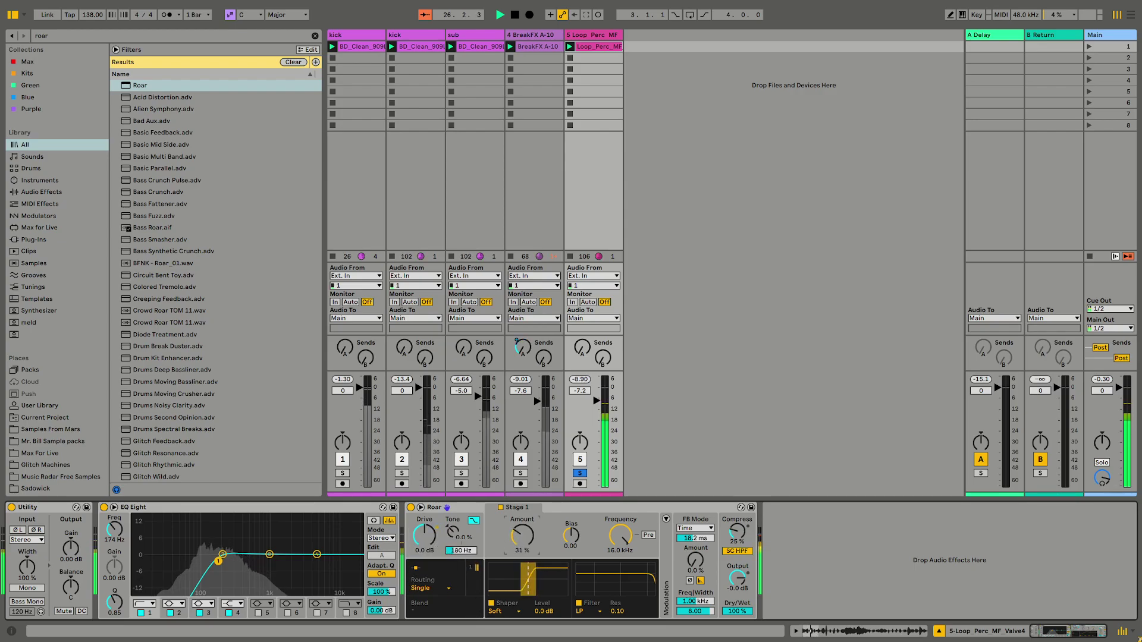
pyautogui.click(499, 612)
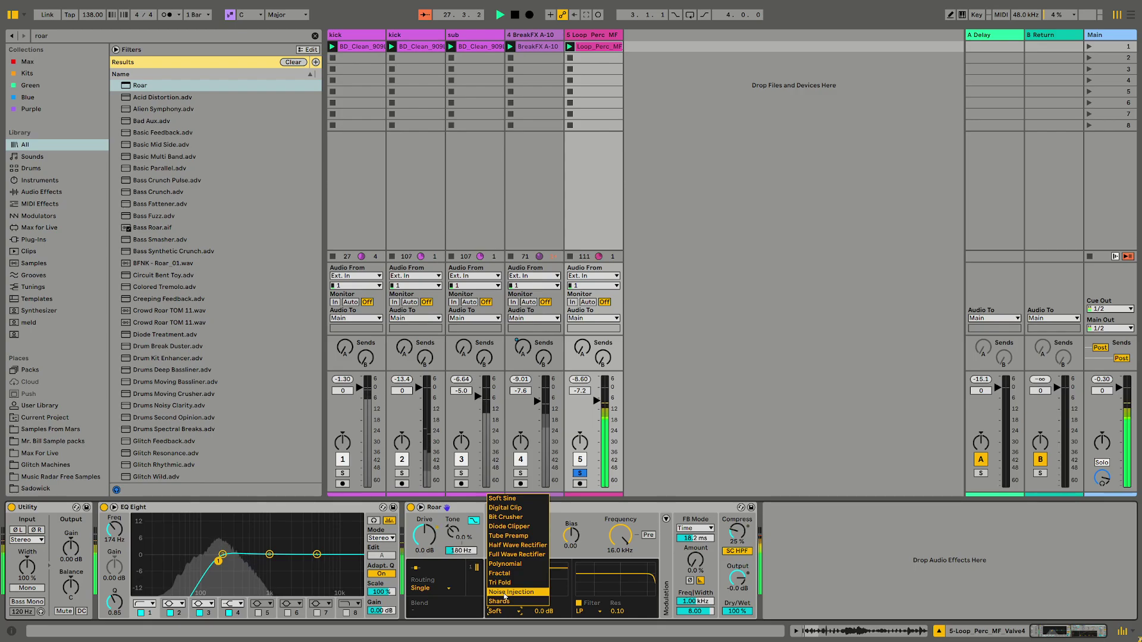
pyautogui.click(511, 592)
pyautogui.click(504, 611)
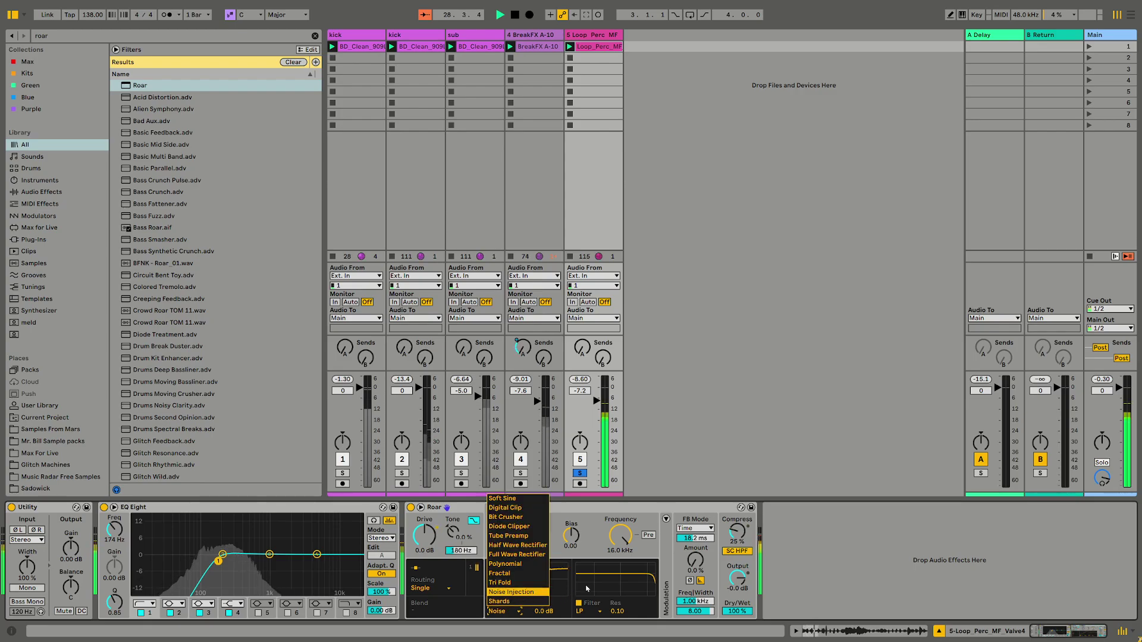
pyautogui.click(656, 545)
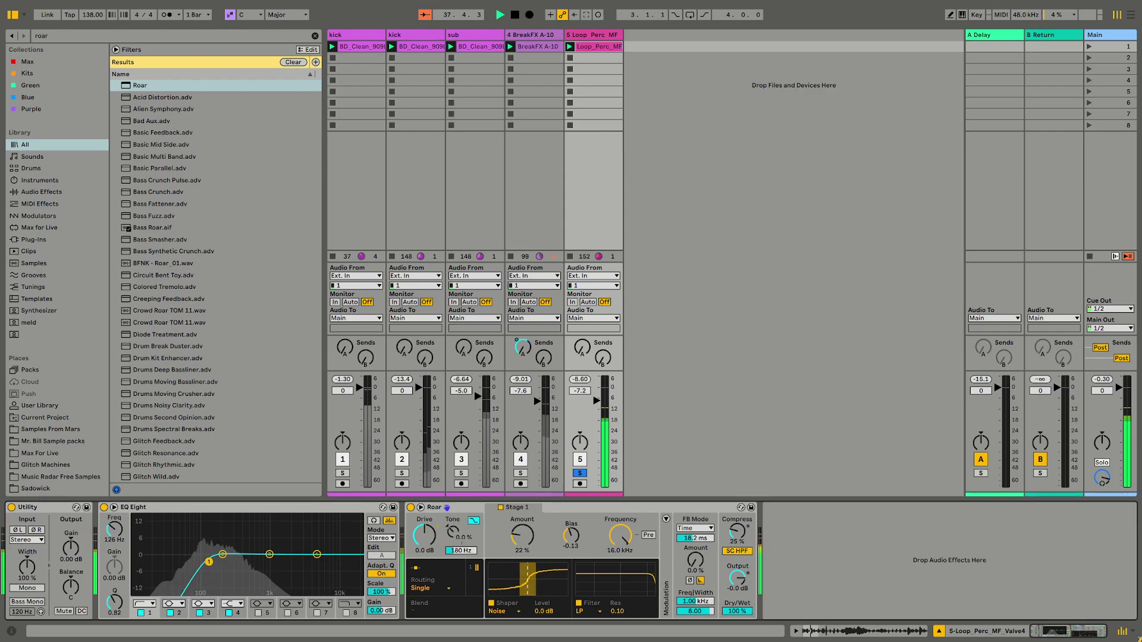
# Copy the percussion track's EQ Eight to the end of the chain, after Roar
pyautogui.moveTo(228, 508); pyautogui.dragTo(821, 523)
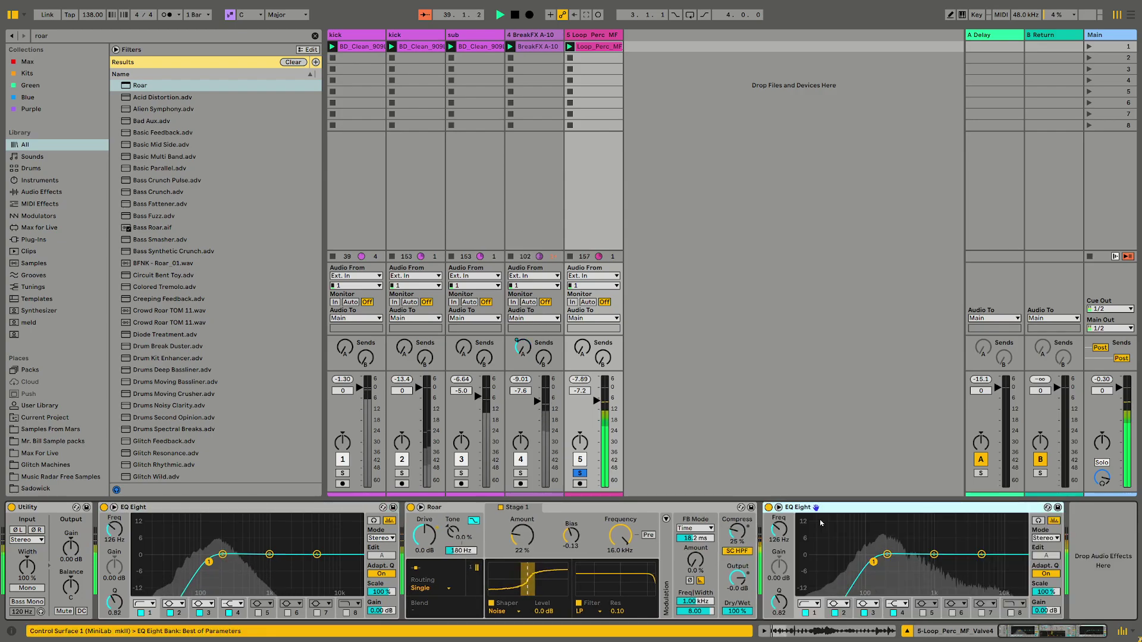
# Change the first band's filter type on the second EQ Eight, boost 4.34 dB at 1.44 kHz, and unsolo the percussion loop track
pyautogui.click(809, 603)
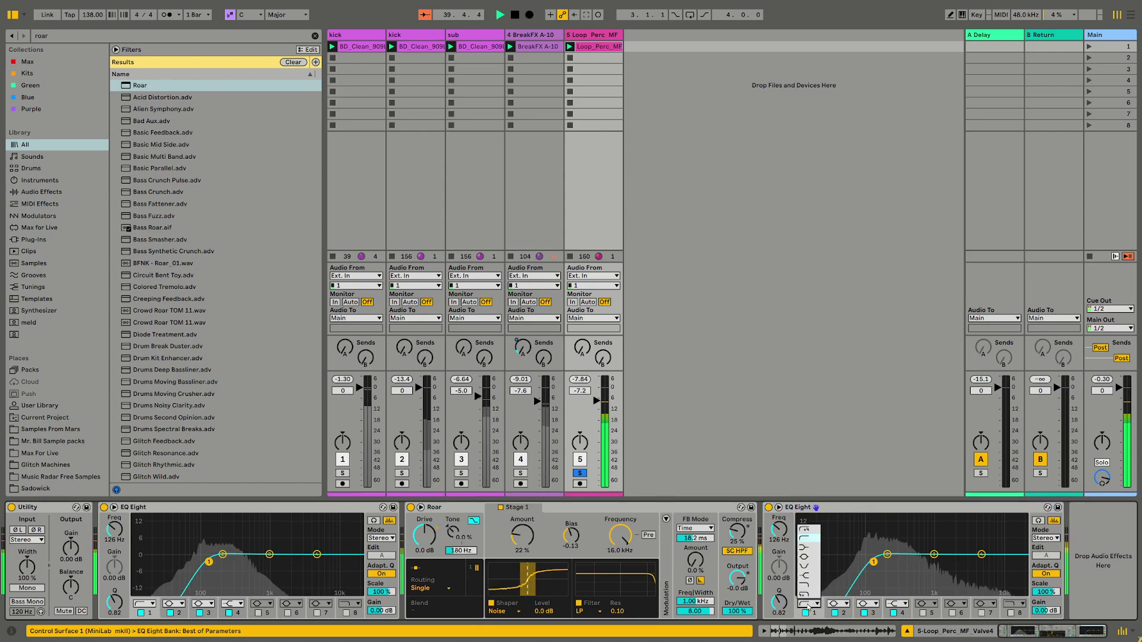
pyautogui.click(807, 540)
pyautogui.moveTo(873, 562); pyautogui.dragTo(944, 542)
pyautogui.click(580, 473)
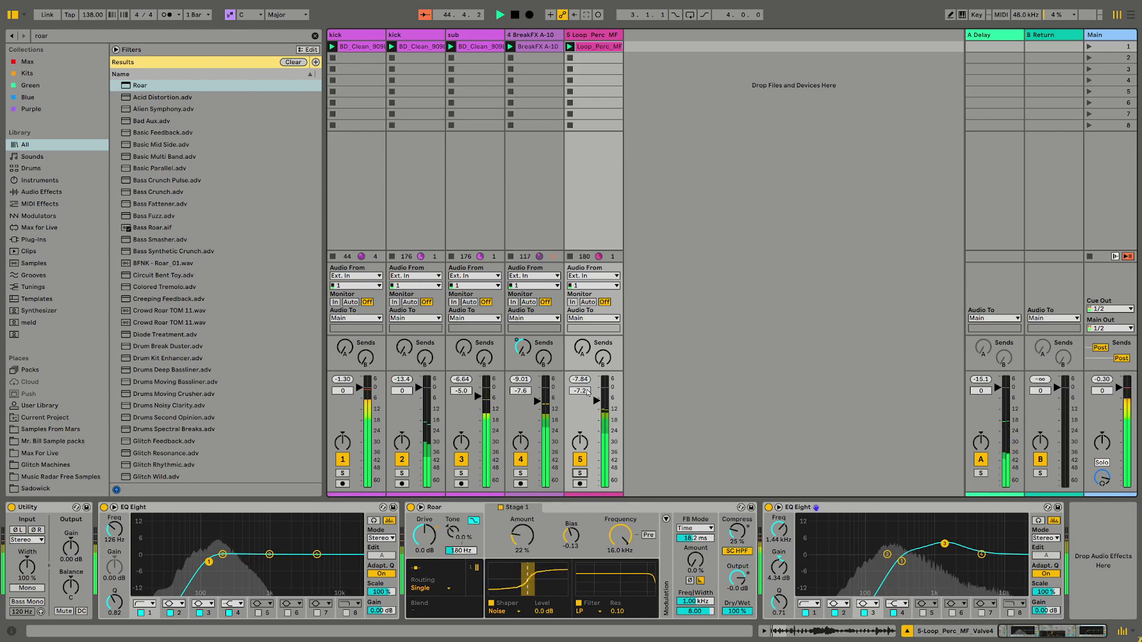
# Copy the kick-sidechained Compressor from the BreakFX track to the end of the percussion loop track's device chain
pyautogui.click(532, 36)
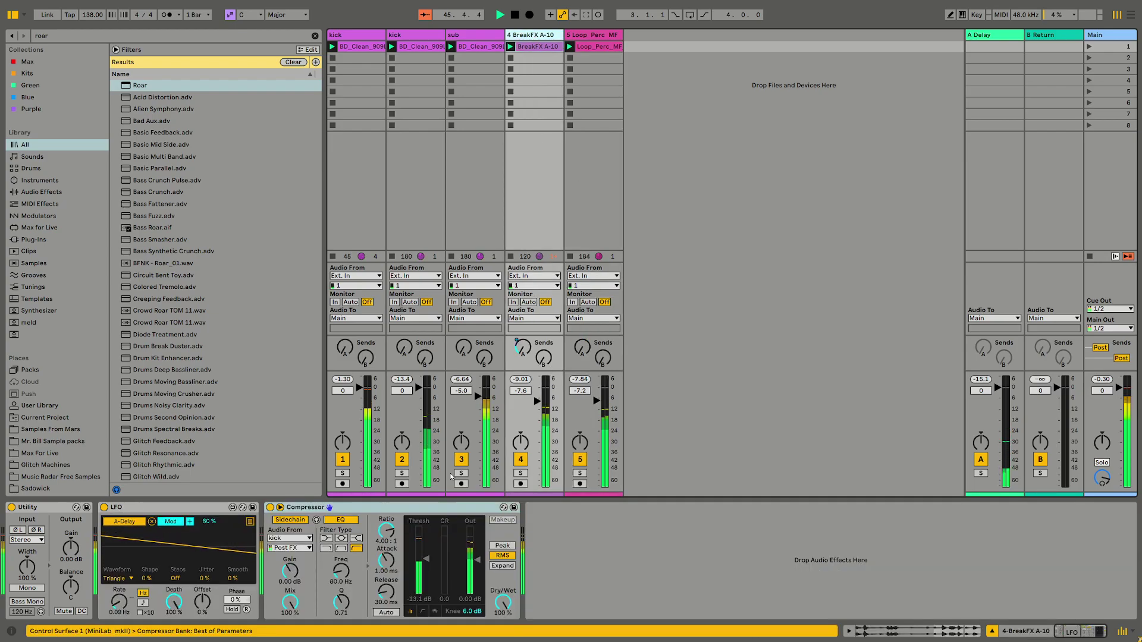
pyautogui.click(617, 226)
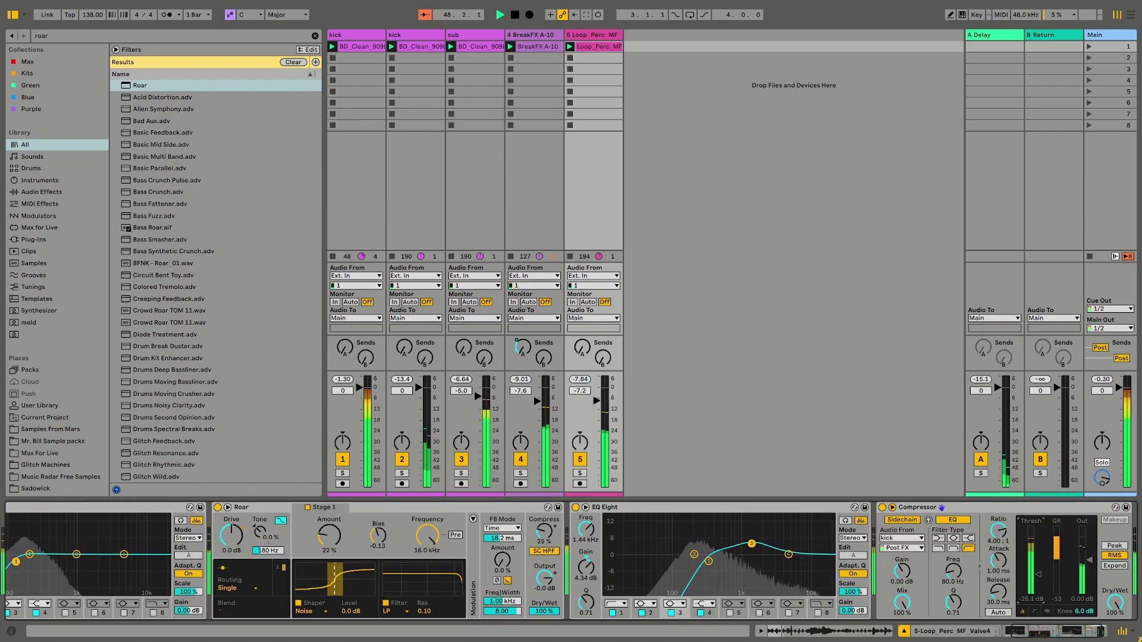
pyautogui.click(1044, 631)
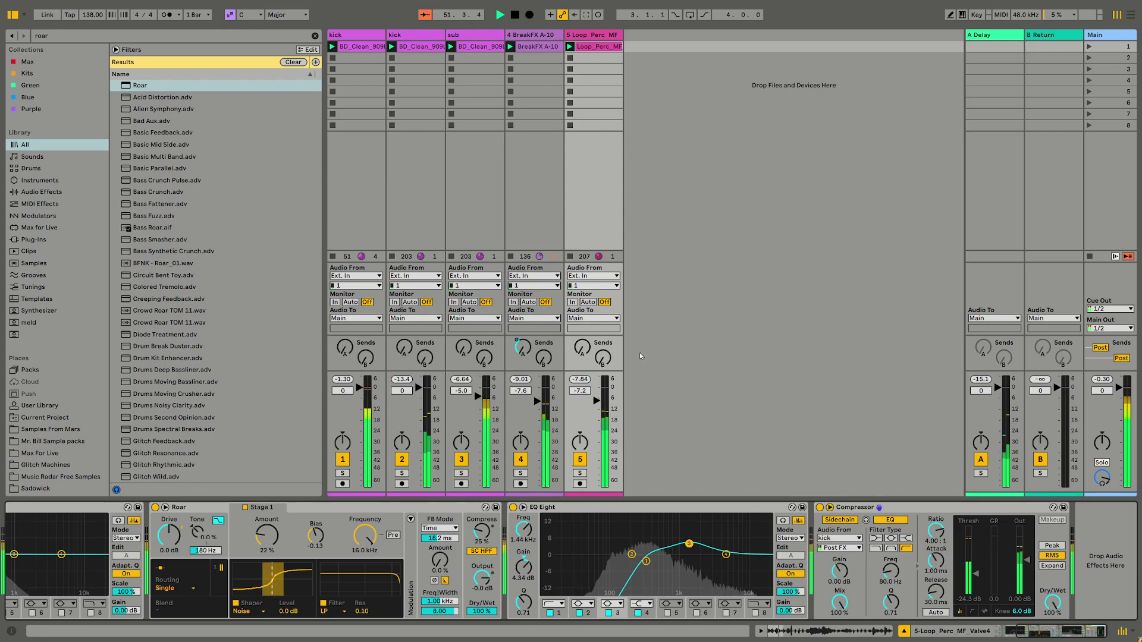
# Search the browser for reverb and add Hybrid Reverb to return track B
pyautogui.hotkey('ctrl', 'f')
pyautogui.write('rever')
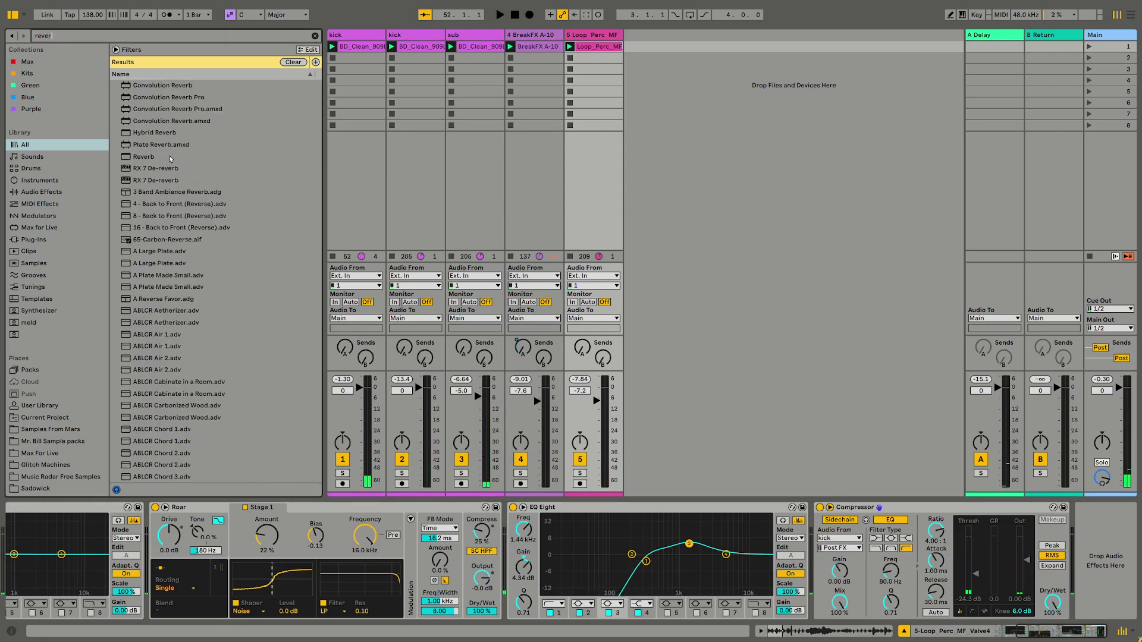
pyautogui.click(202, 88)
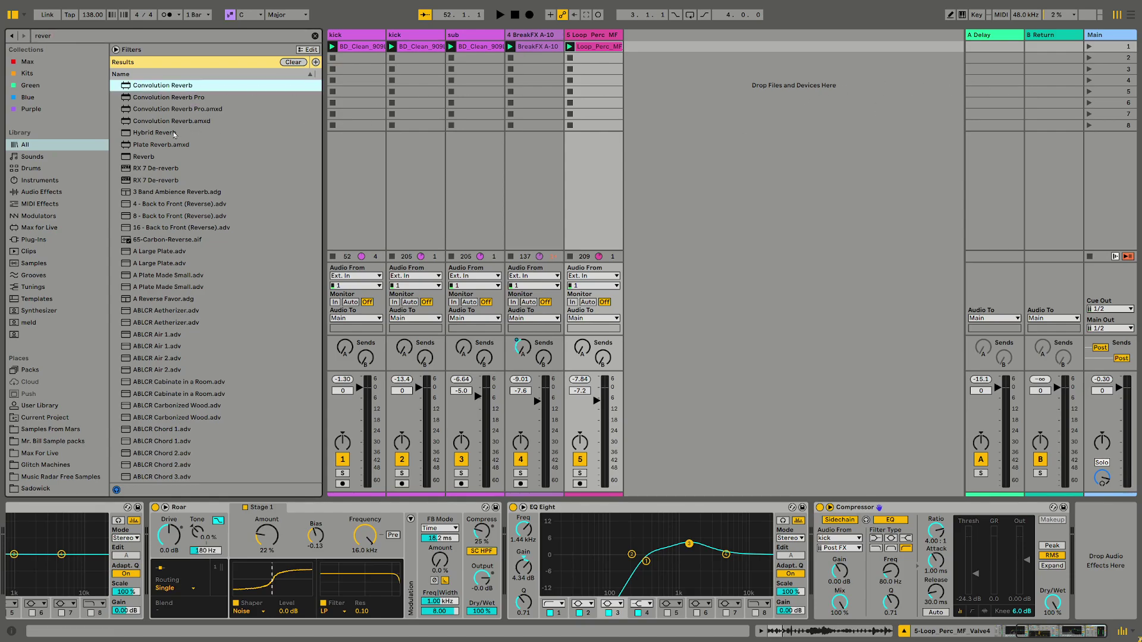
pyautogui.moveTo(156, 136); pyautogui.dragTo(929, 109)
pyautogui.moveTo(1060, 99); pyautogui.dragTo(1060, 100)
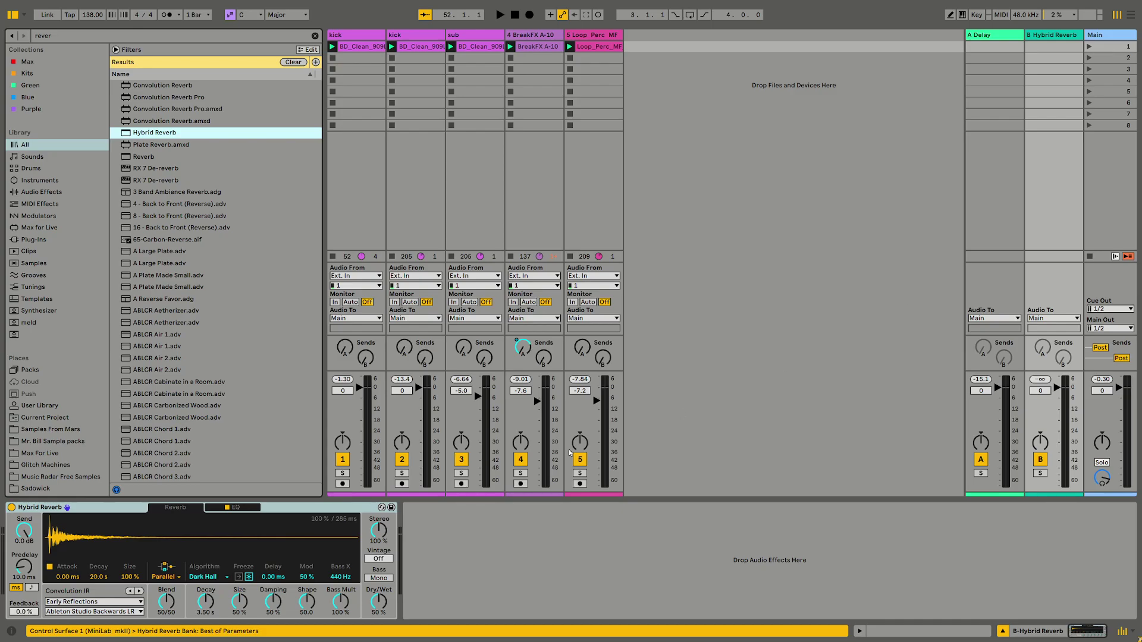
# Set the Hybrid Reverb to 100 % wet and its routing to Algorithm only
pyautogui.moveTo(378, 602); pyautogui.dragTo(378, 602)
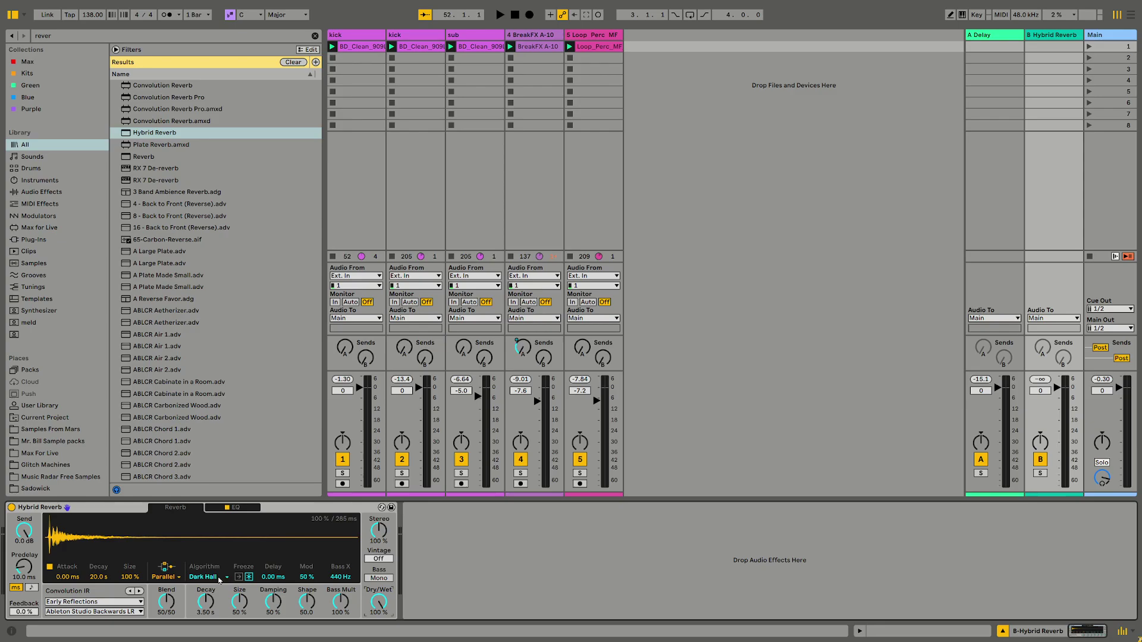
pyautogui.click(172, 578)
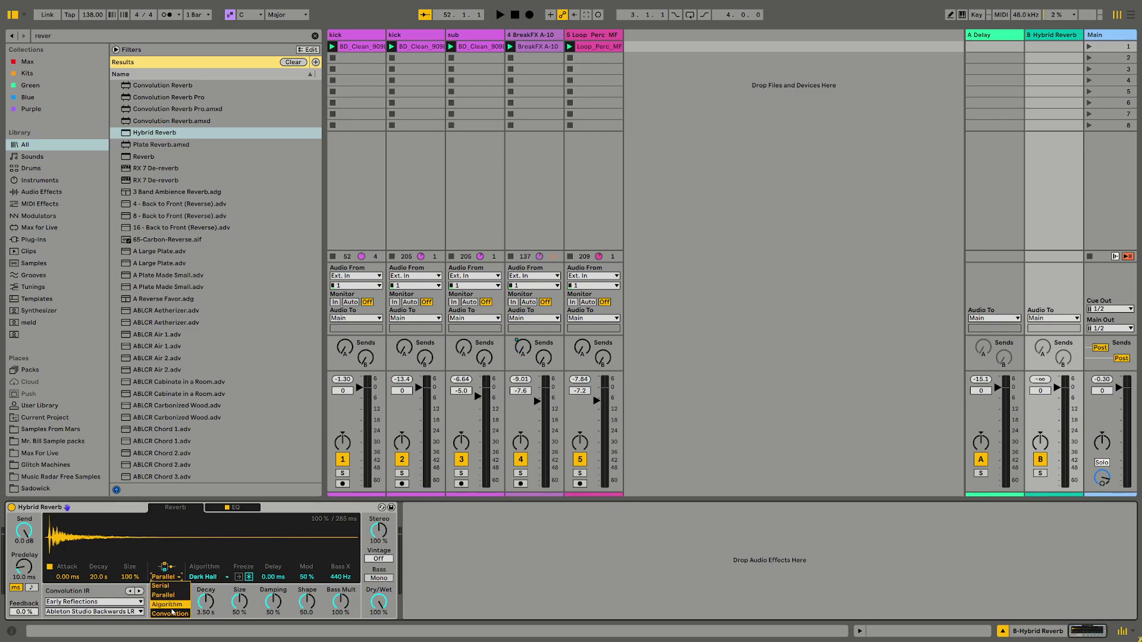
pyautogui.click(173, 605)
# Play the set with the Hybrid Reverb return soloed and raise the reverb EQ's low cut to 362 Hz
pyautogui.press('space')
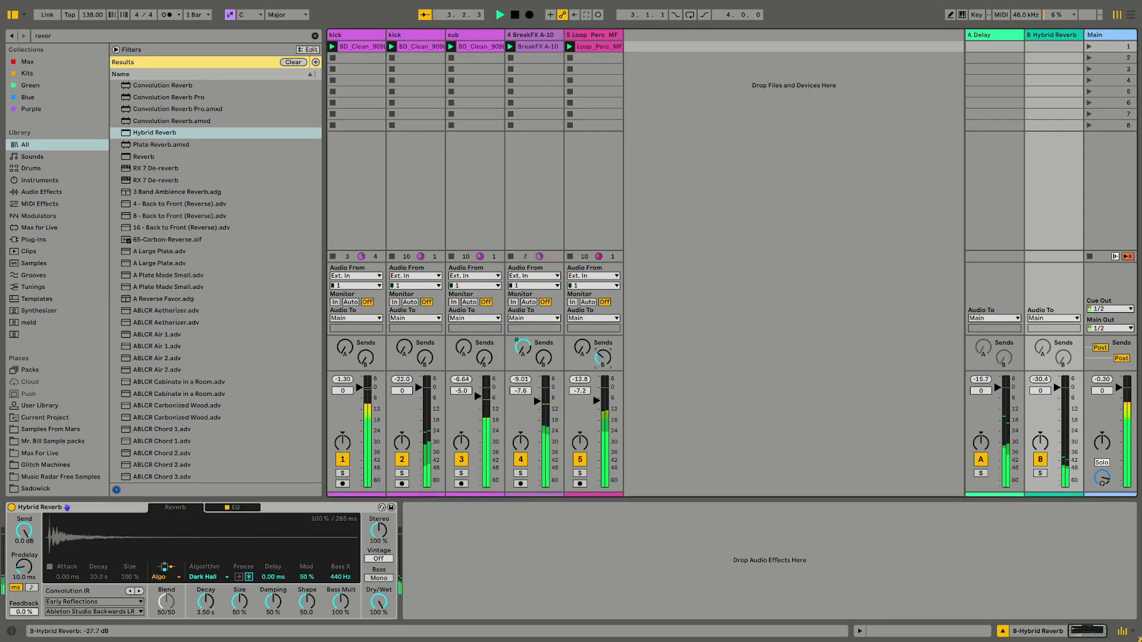
pyautogui.click(1040, 474)
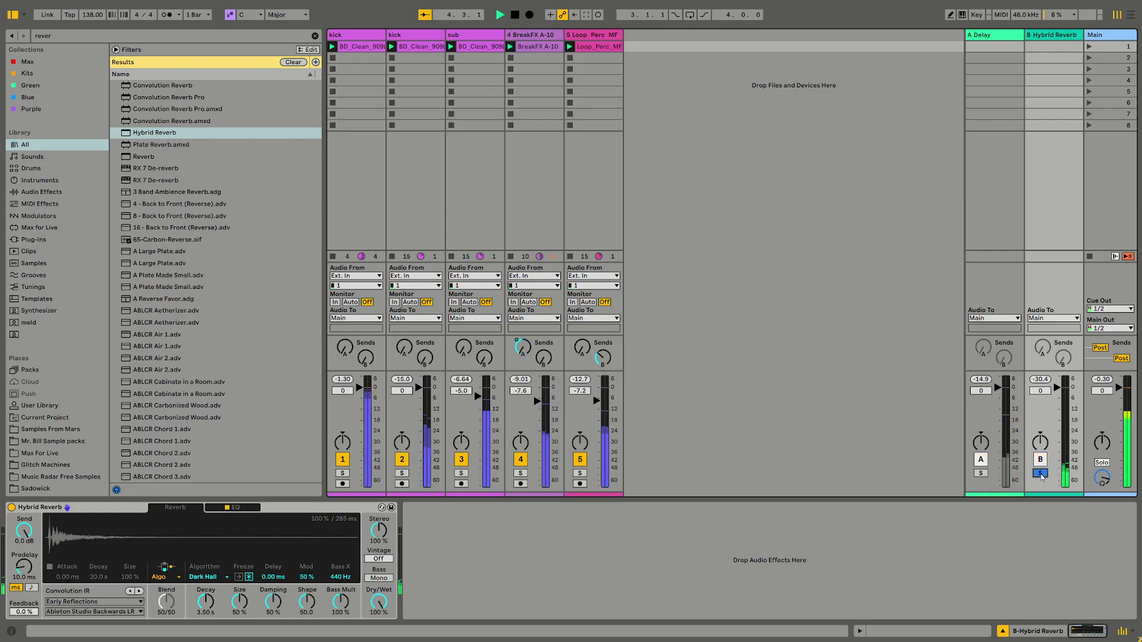
pyautogui.click(237, 508)
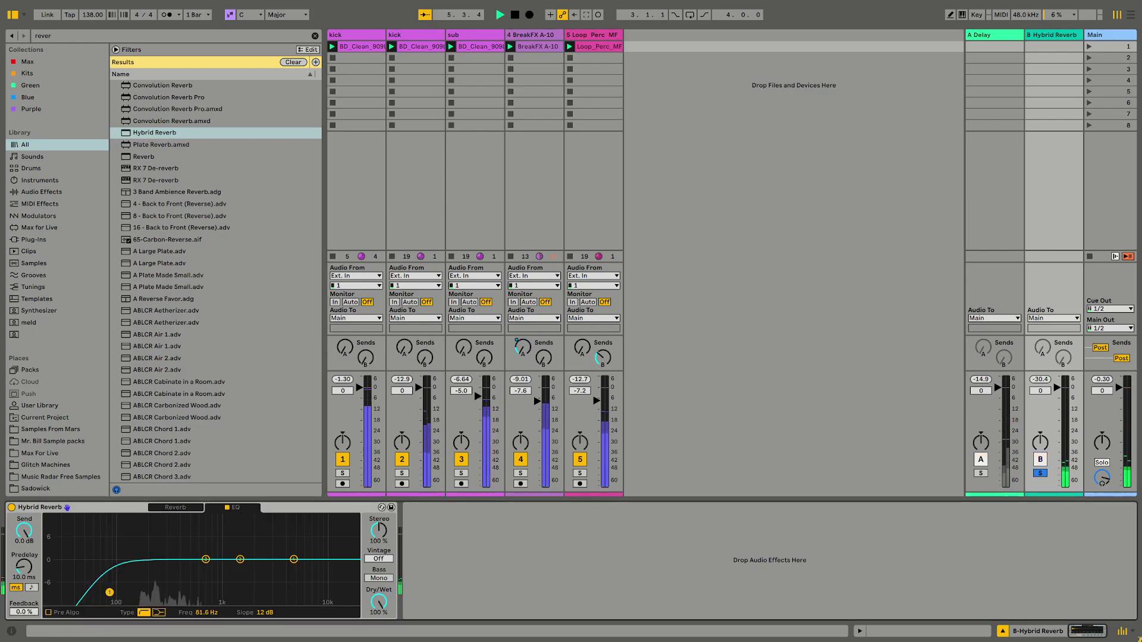
pyautogui.moveTo(190, 592); pyautogui.dragTo(176, 592)
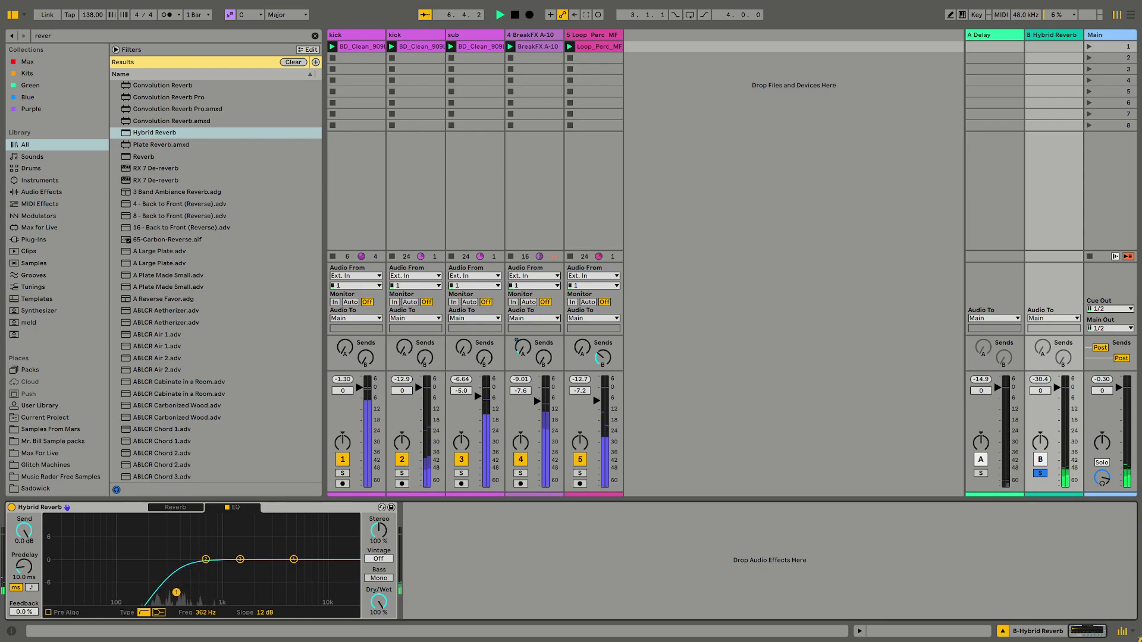
# Adjust the percussion loop's send to the Hybrid Reverb and unsolo the reverb return
pyautogui.moveTo(603, 358)
pyautogui.mouseDown()
pyautogui.moveTo(603, 317)
pyautogui.moveTo(603, 341)
pyautogui.mouseUp()
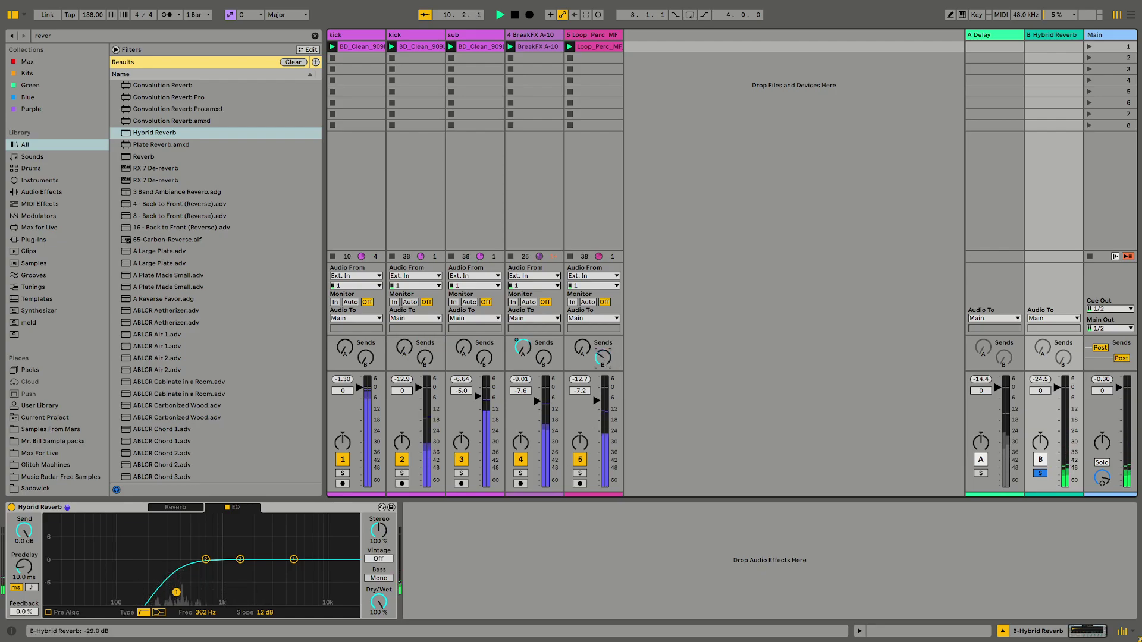
pyautogui.click(1042, 474)
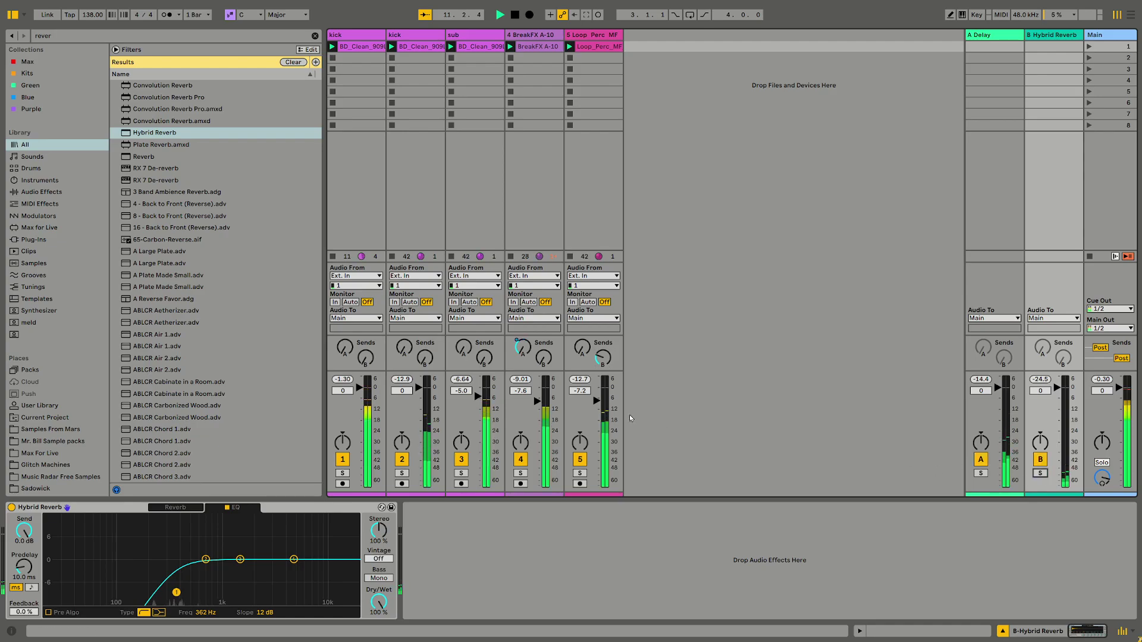
pyautogui.click(176, 507)
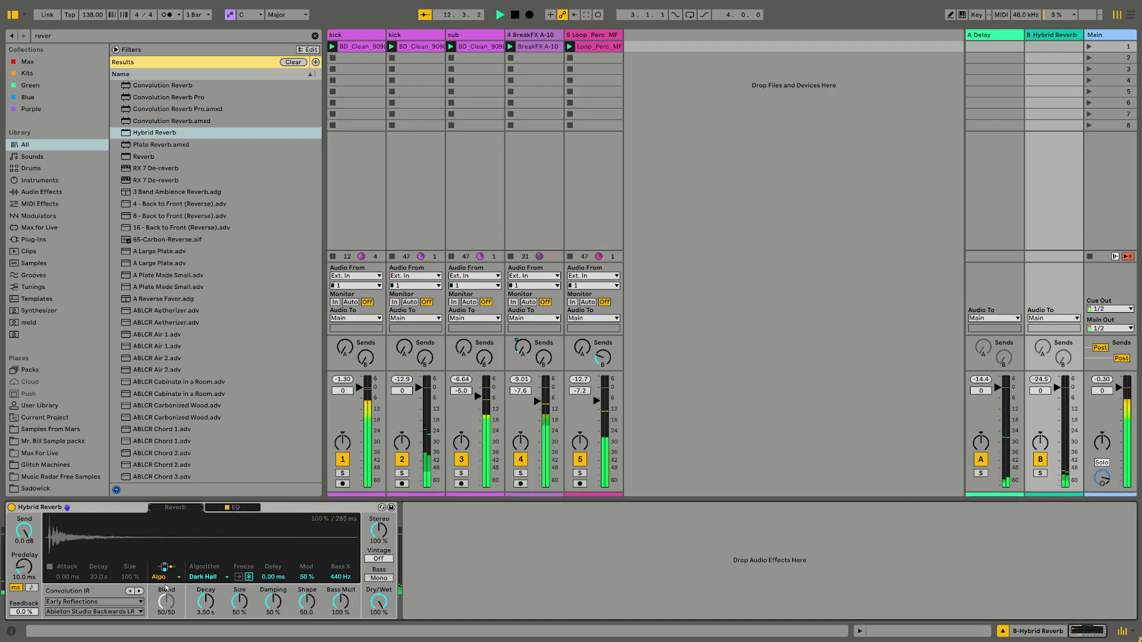
pyautogui.click(203, 577)
pyautogui.click(282, 557)
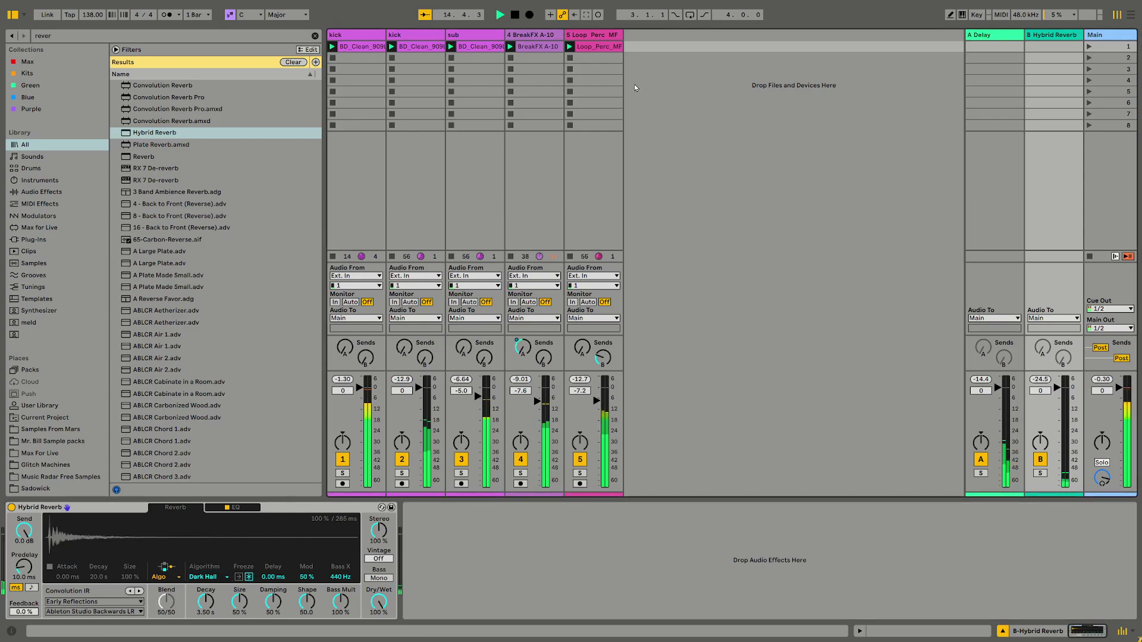
# Turn off transient looping in the percussion clip's Beats warp settings and set its transient envelope to 59
pyautogui.click(591, 47)
pyautogui.click(25, 441)
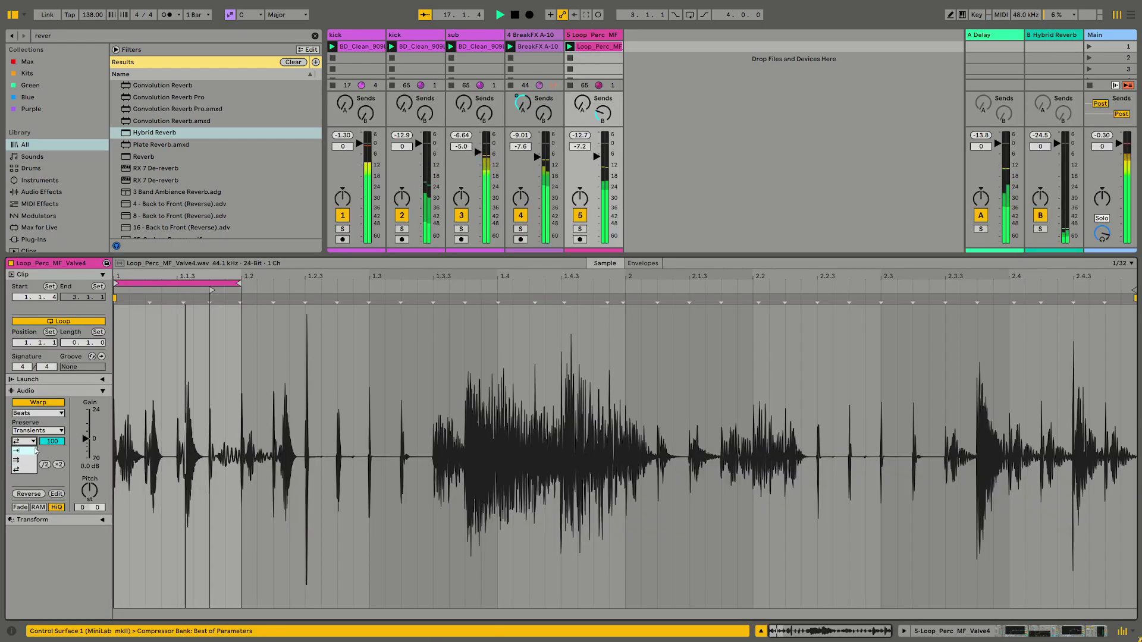
pyautogui.click(23, 450)
pyautogui.moveTo(53, 441); pyautogui.dragTo(52, 466)
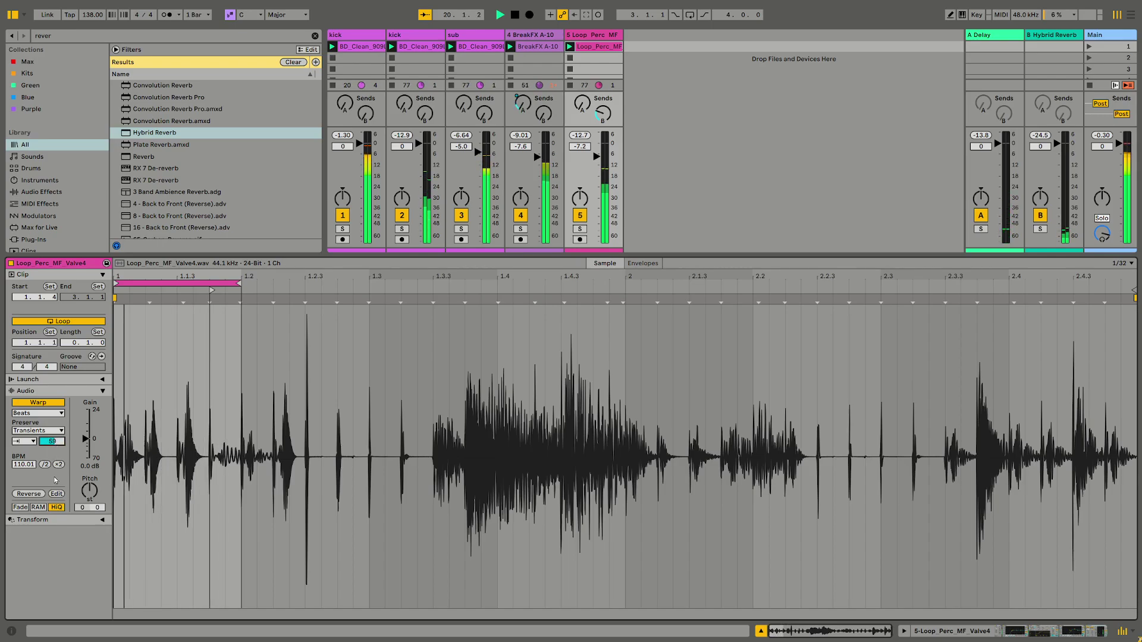
# Try reversing the percussion clip and doubling and halving its tempo, restoring it to 110.01 BPM
pyautogui.click(28, 494)
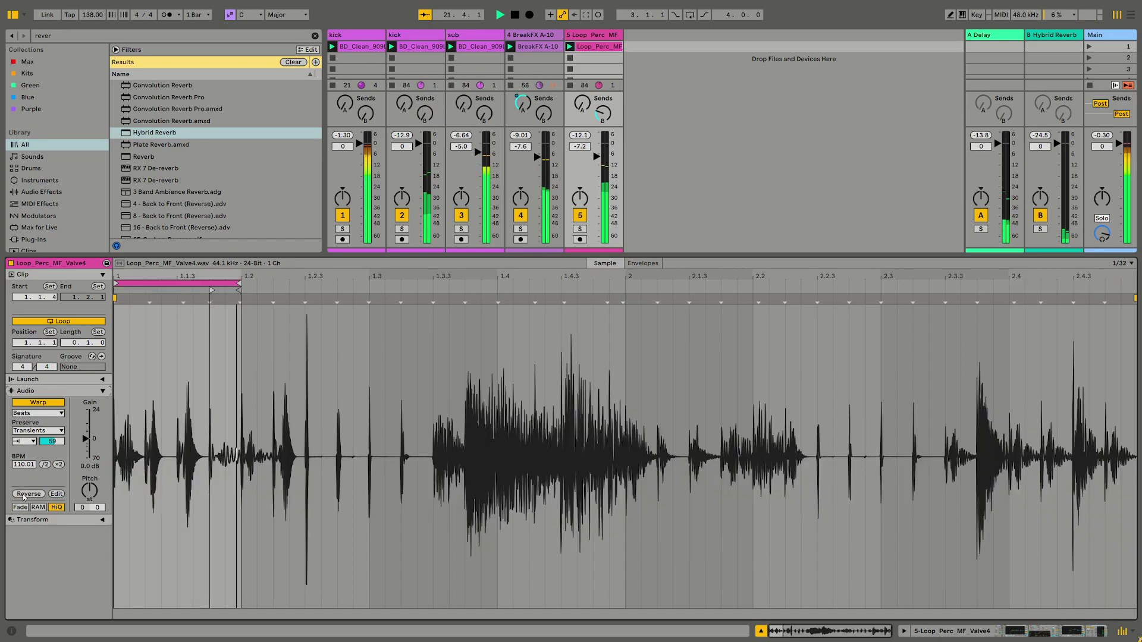
pyautogui.click(59, 466)
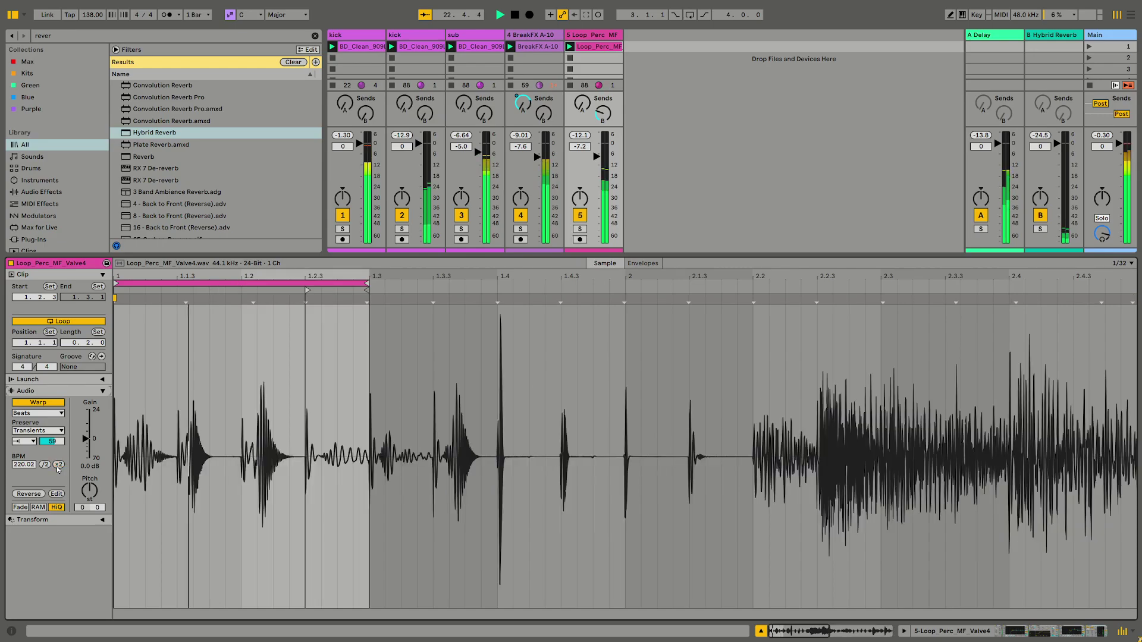
pyautogui.click(46, 465)
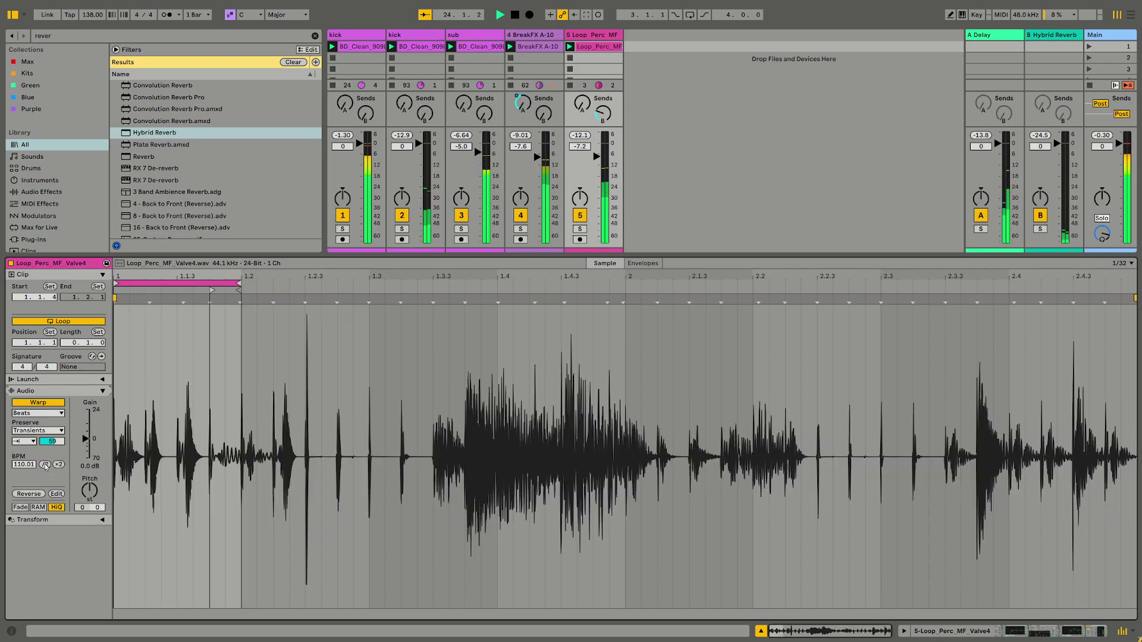
pyautogui.click(46, 465)
pyautogui.click(58, 465)
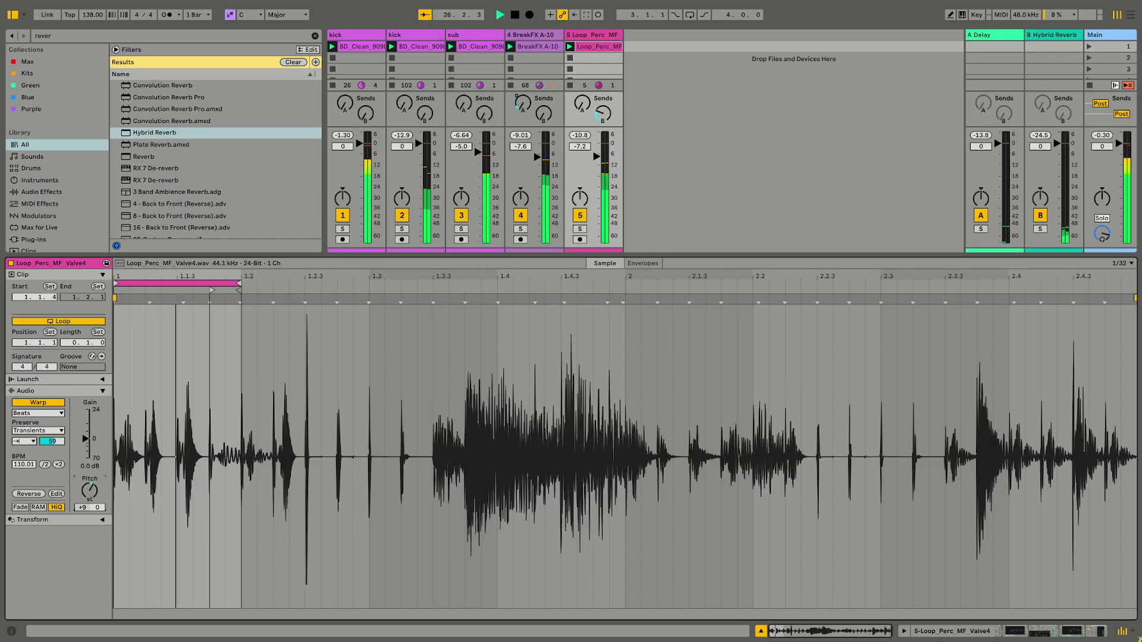
# Audition the percussion clip at transpositions up to +10 semitones, then reset its pitch to 0
pyautogui.moveTo(93, 493); pyautogui.dragTo(93, 493)
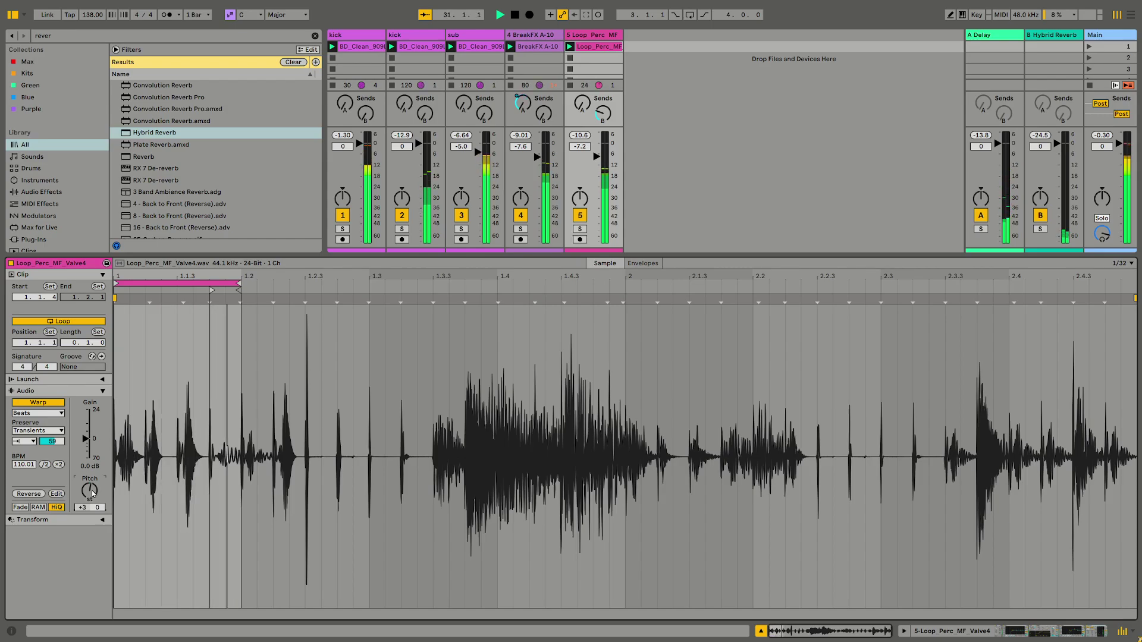
pyautogui.press('Up')
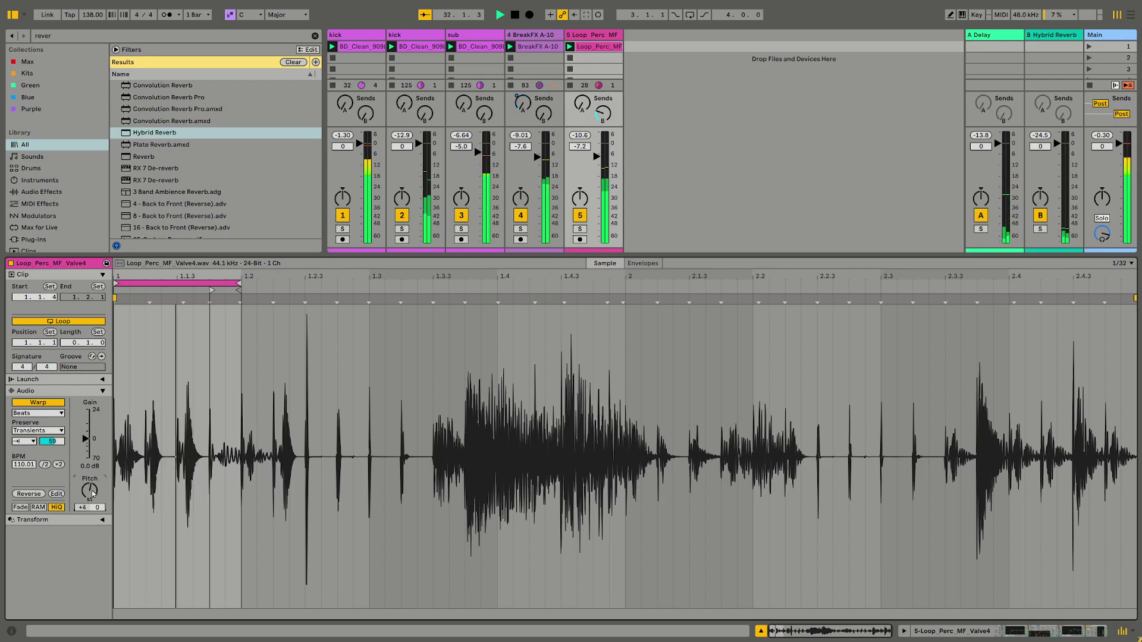
pyautogui.scroll(1, 93, 493)
pyautogui.scroll(4, 93, 494)
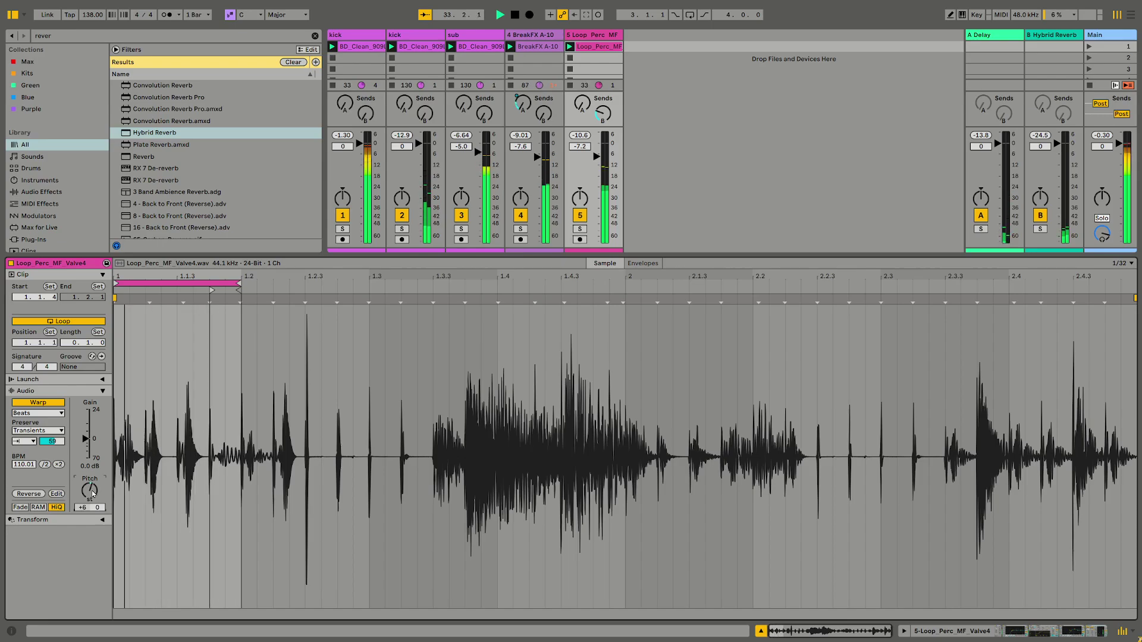
pyautogui.scroll(1, 93, 494)
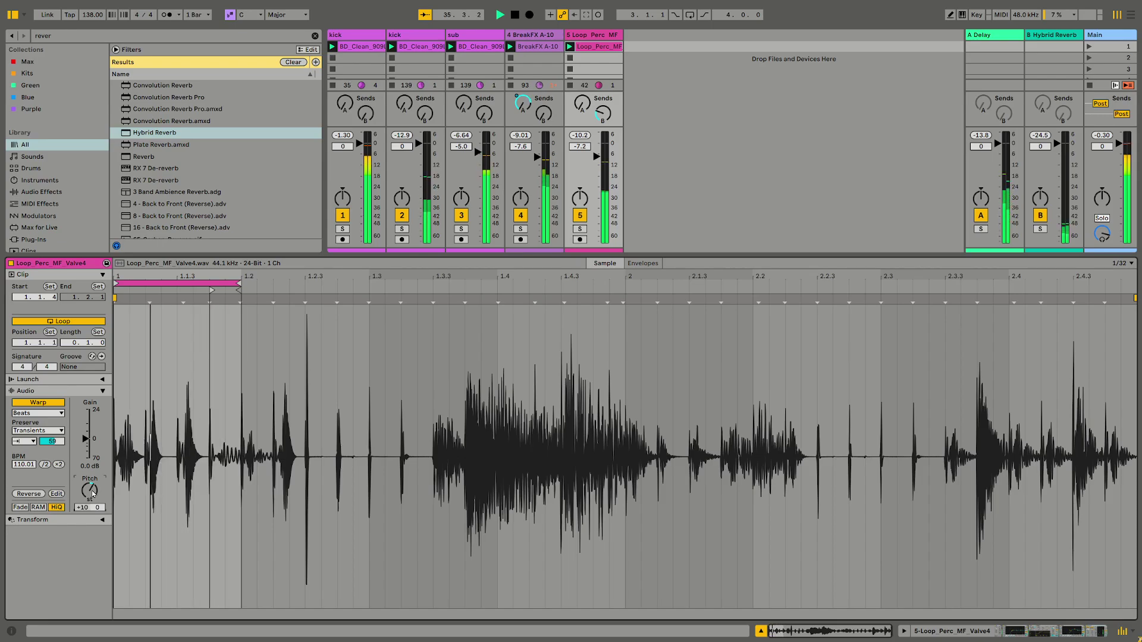
pyautogui.doubleClick(93, 493)
# Insert a new MIDI track after the percussion loop track
pyautogui.click(593, 37)
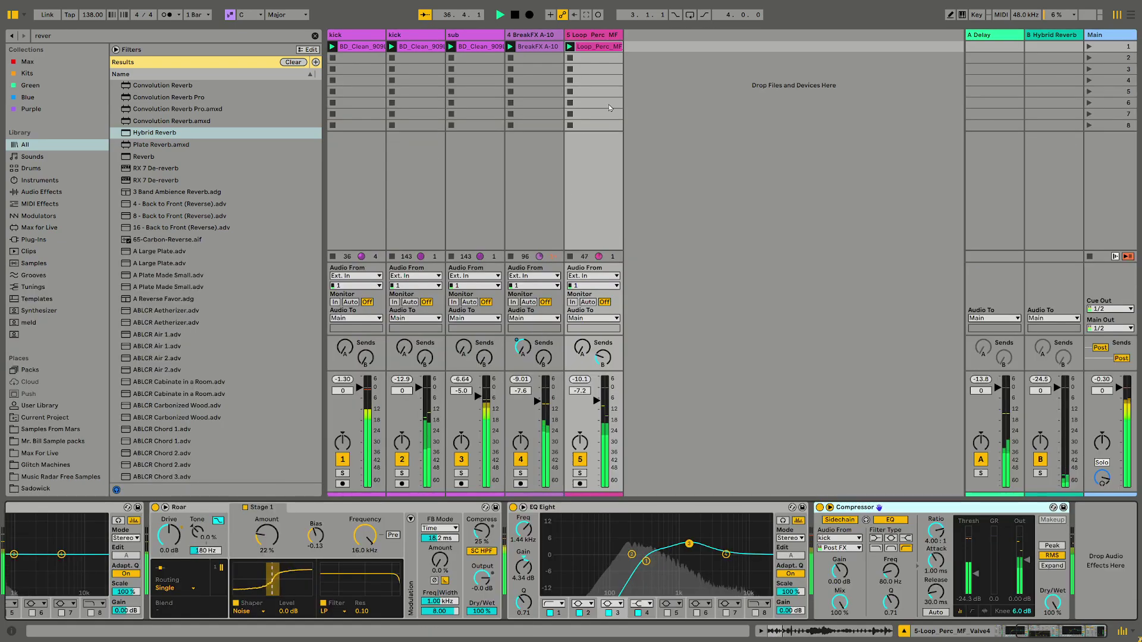
pyautogui.rightClick(688, 84)
pyautogui.click(717, 99)
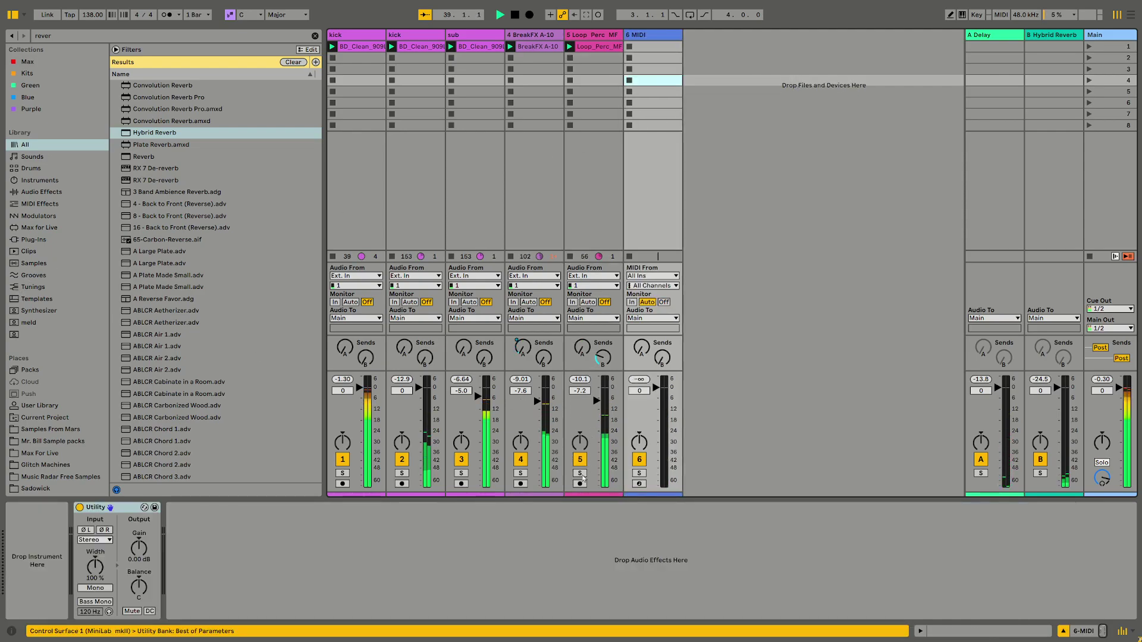
# Solo the percussion loop track and show its clip's Gain envelope for editing
pyautogui.click(581, 474)
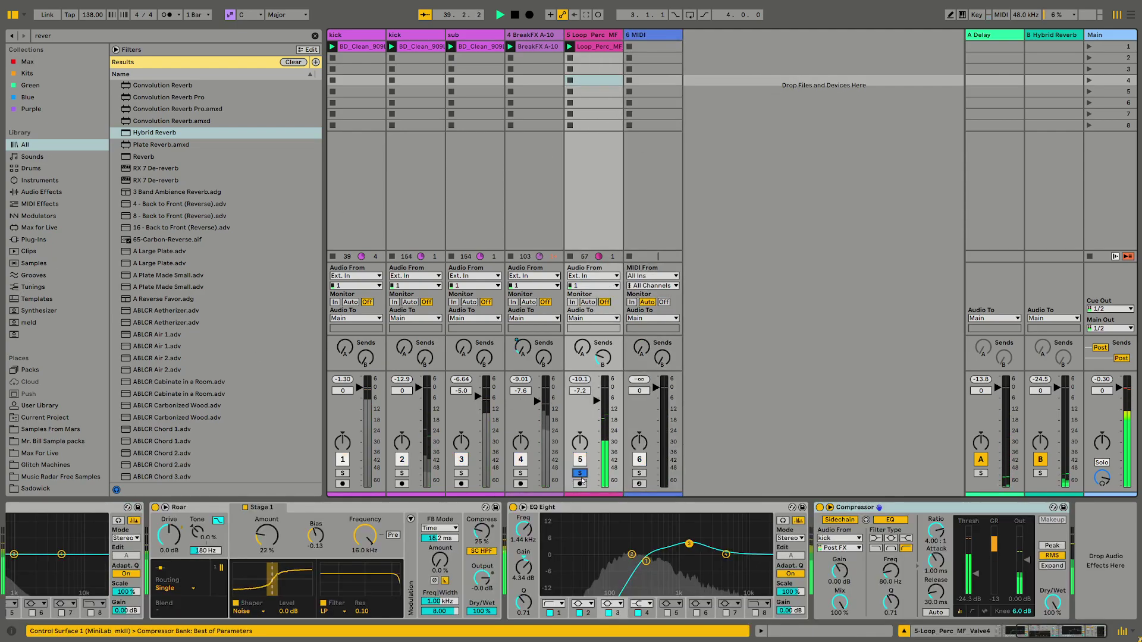
pyautogui.doubleClick(603, 47)
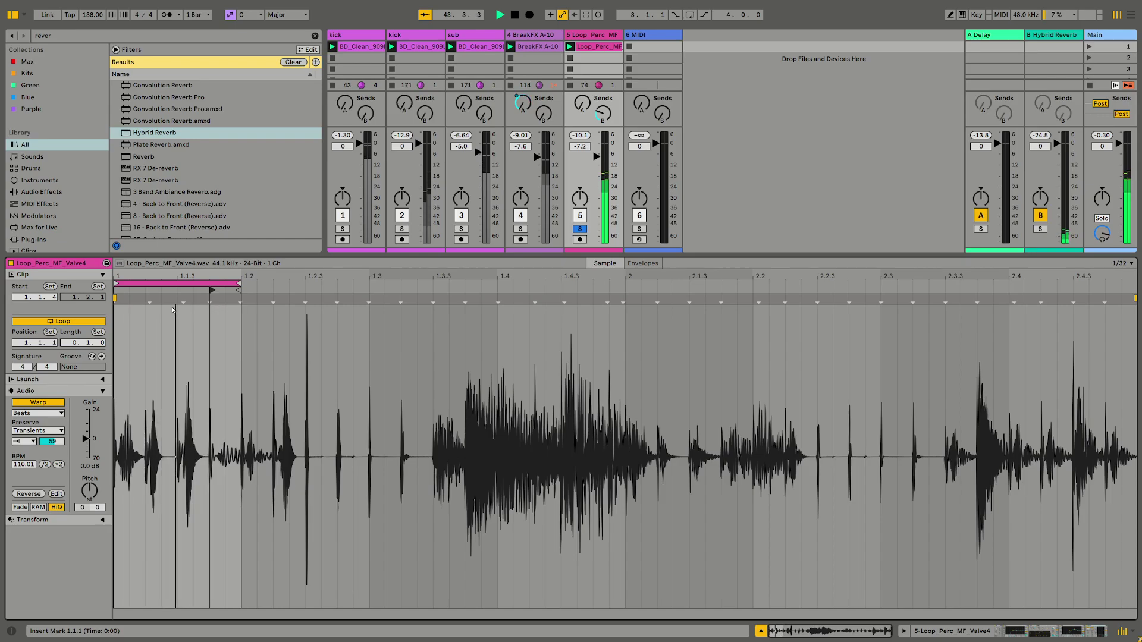
pyautogui.click(642, 265)
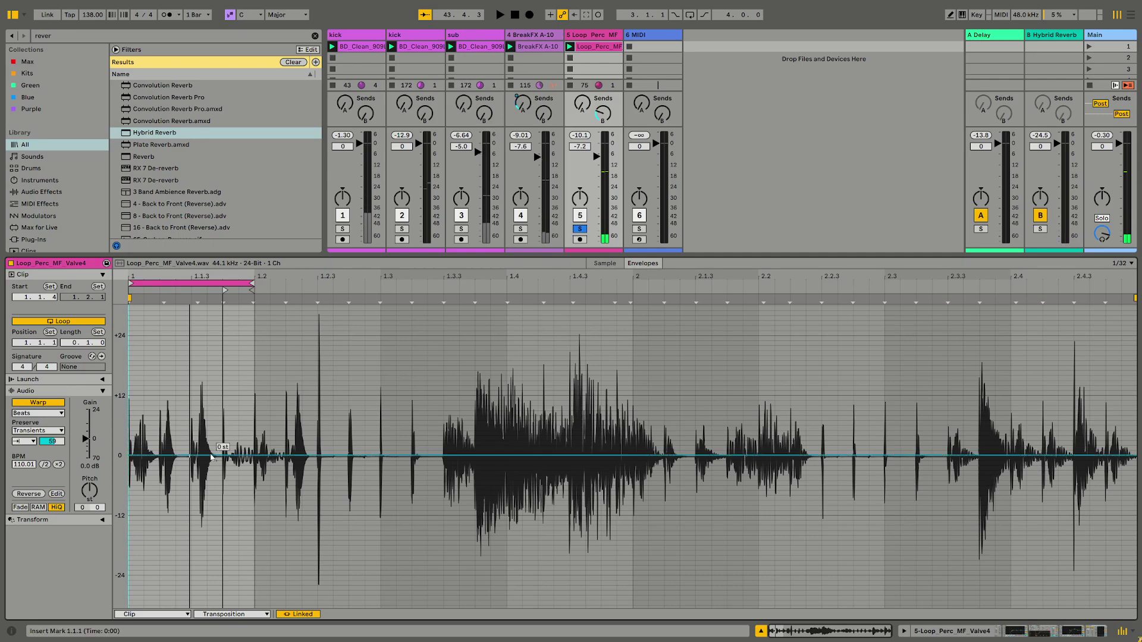
pyautogui.click(85, 439)
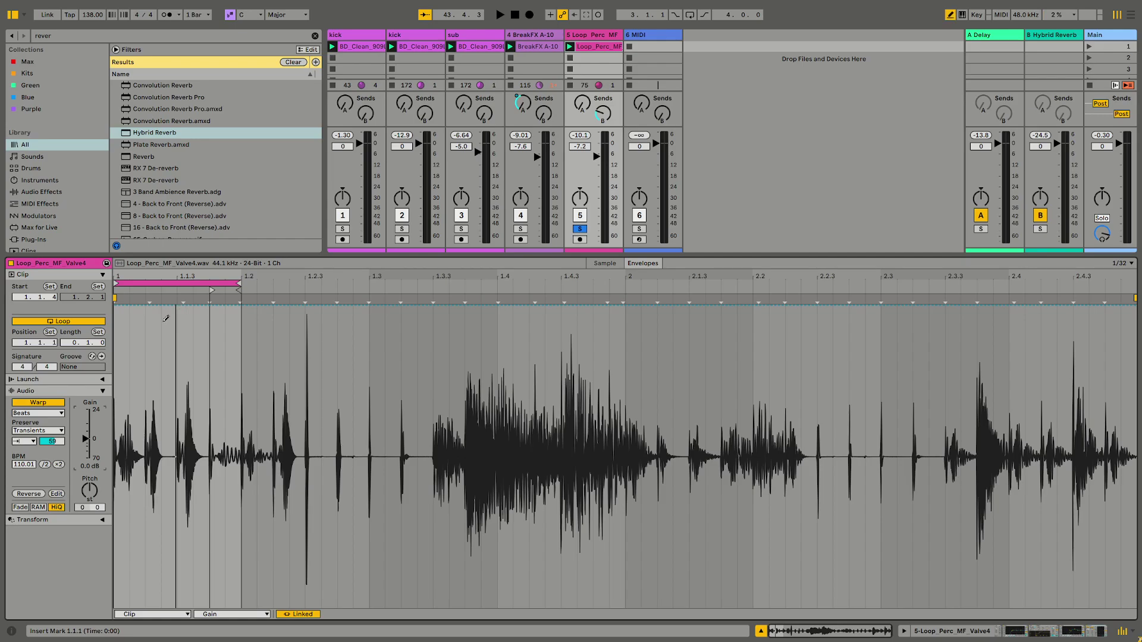
# Draw the percussion clip's gain down to 0% on the first 1/32 note and from 1.1.4 to 1.2, then unsolo the track
pyautogui.moveTo(142, 306); pyautogui.dragTo(84, 611)
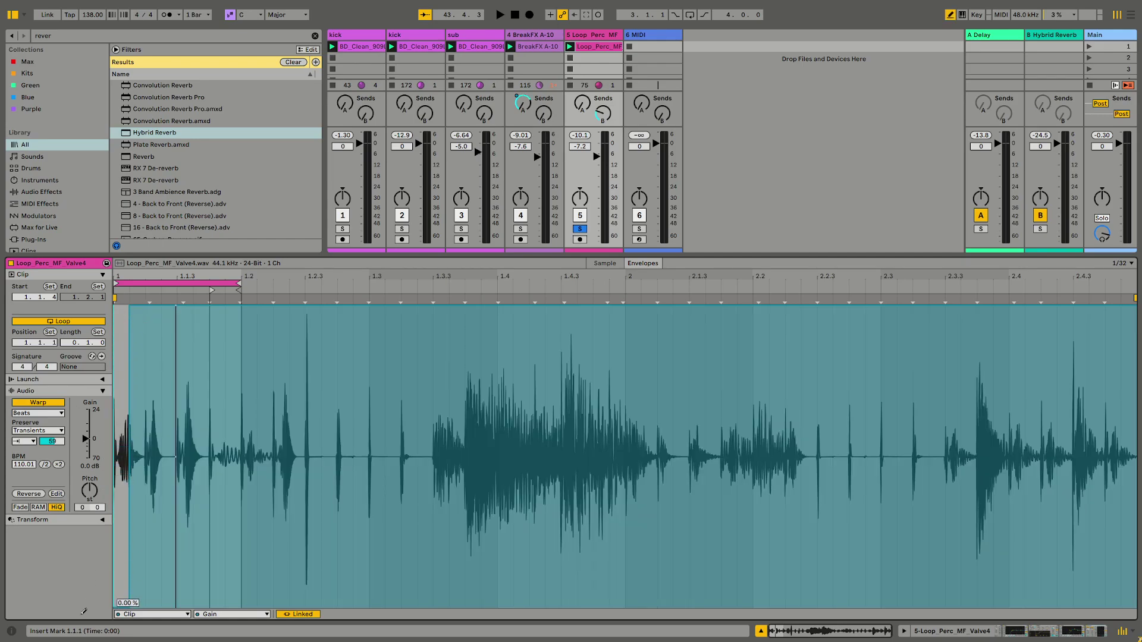
pyautogui.press('space')
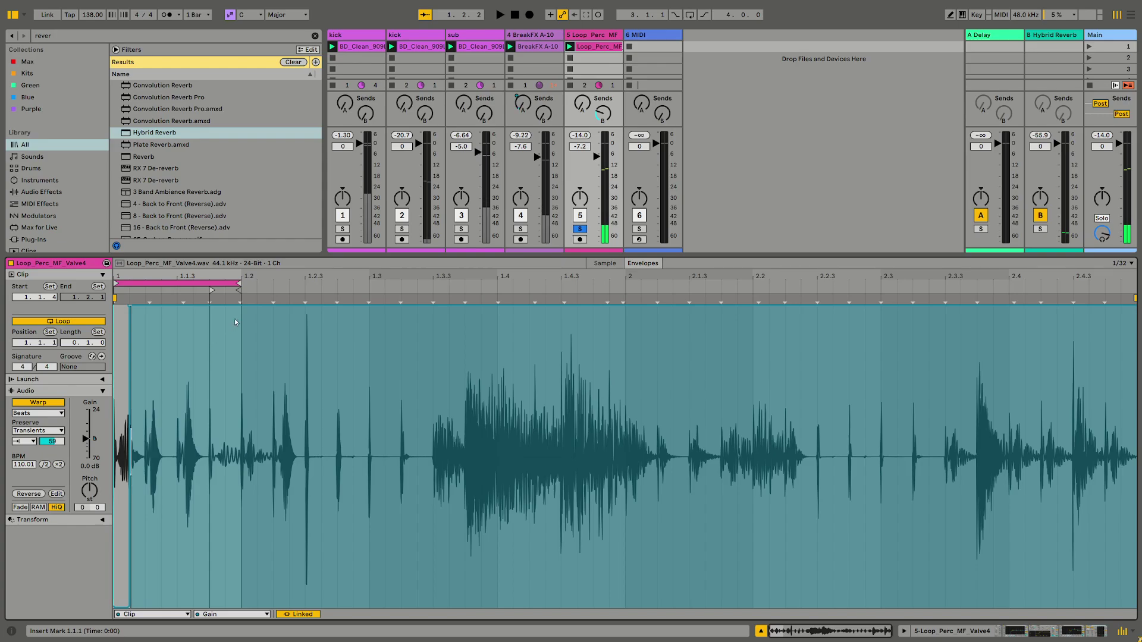
pyautogui.moveTo(235, 310); pyautogui.dragTo(231, 605)
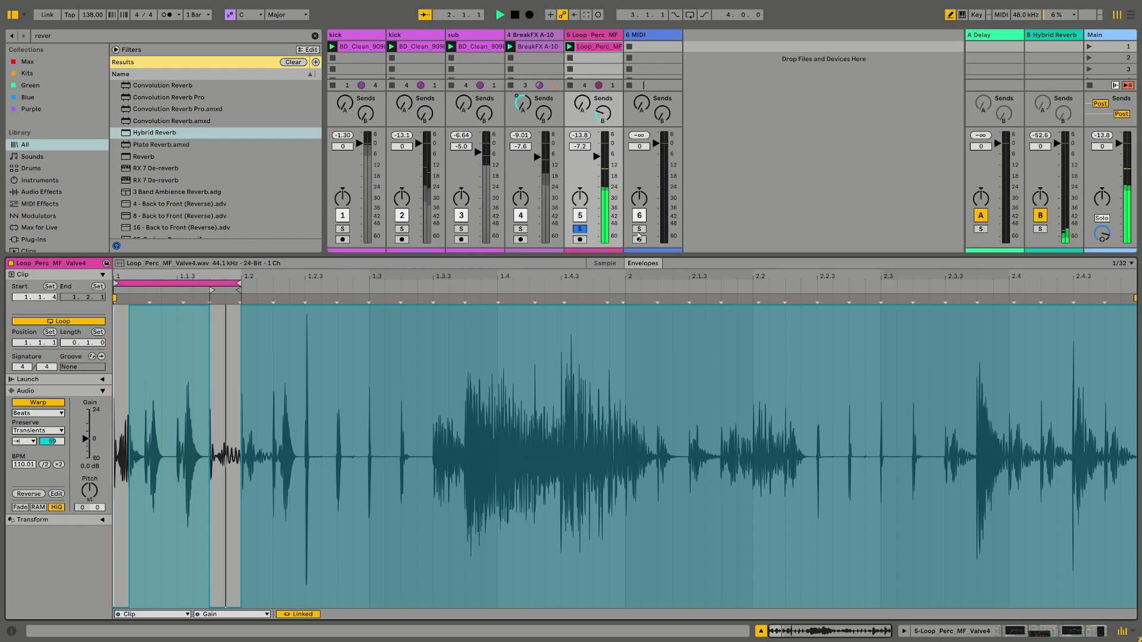
pyautogui.click(581, 229)
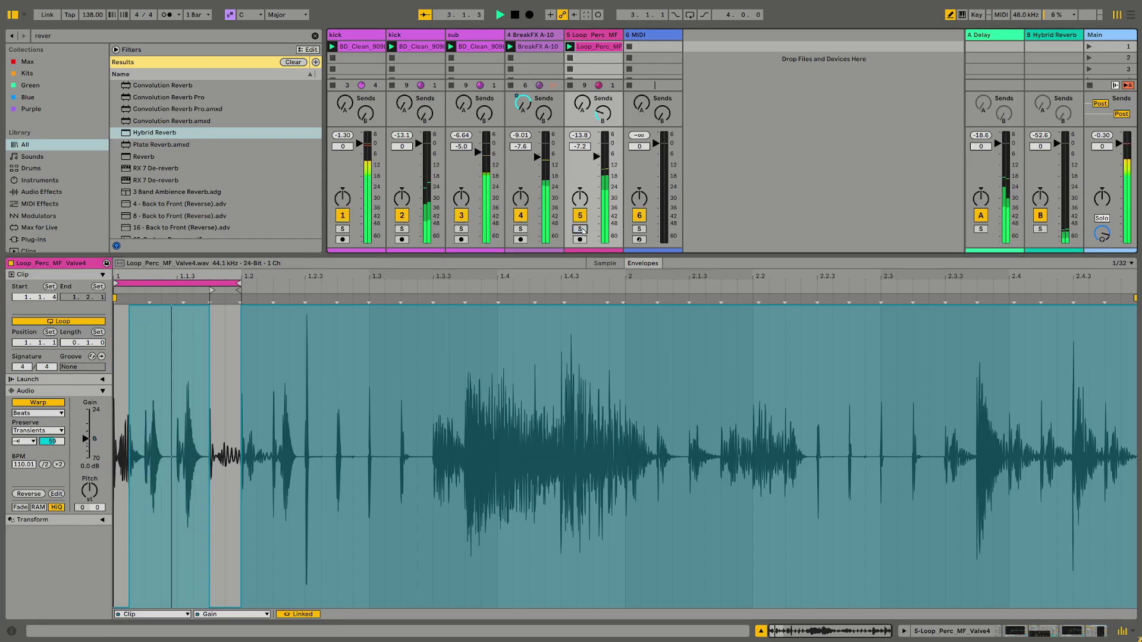
# Set the percussion loop track's A Delay send to -13.0 dB and briefly solo the delay return to check it
pyautogui.click(586, 105)
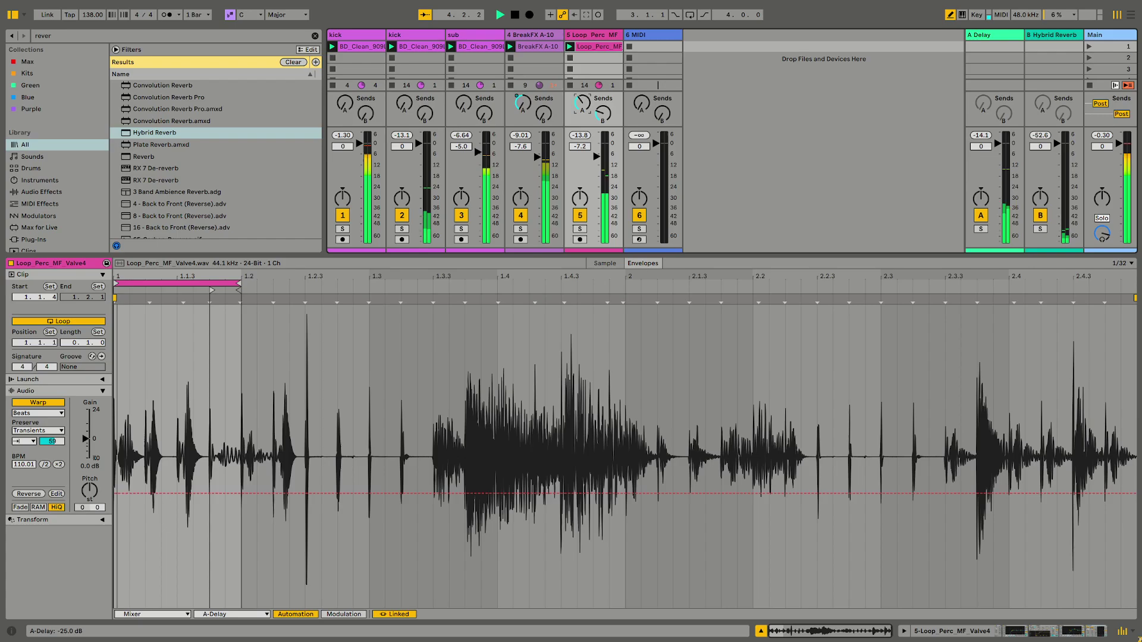
pyautogui.moveTo(586, 105); pyautogui.dragTo(587, 149)
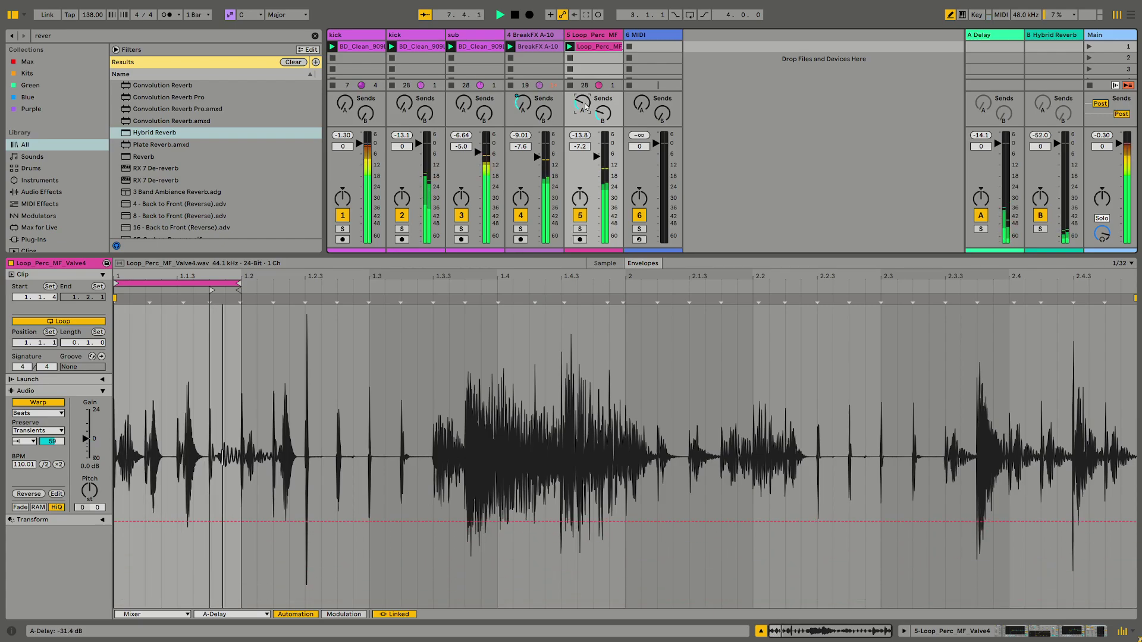
pyautogui.click(981, 229)
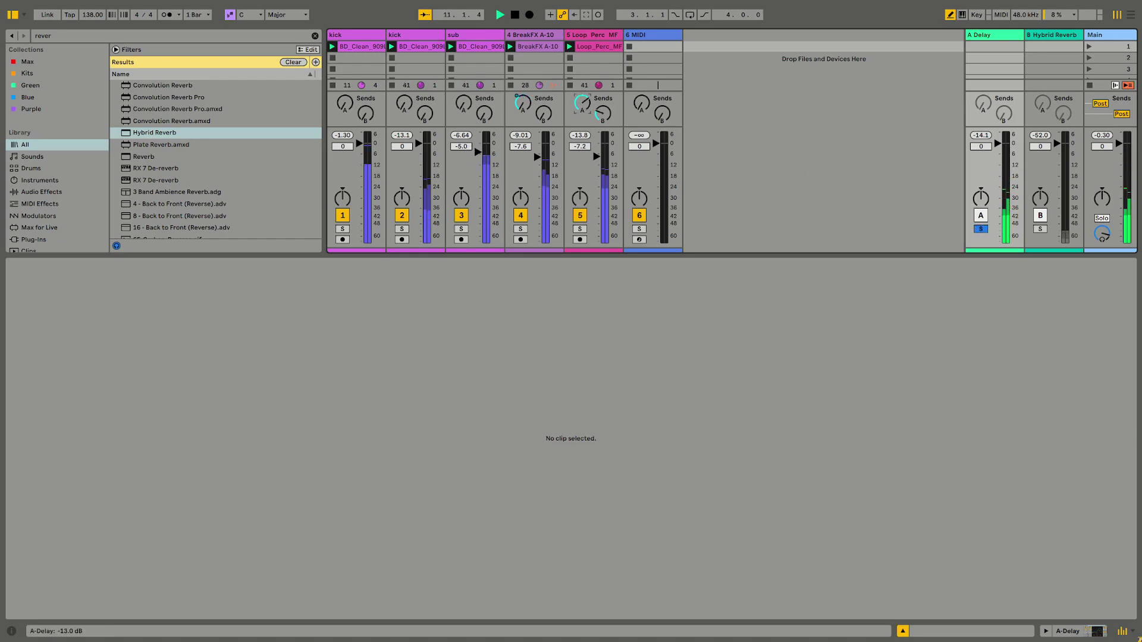
pyautogui.click(981, 229)
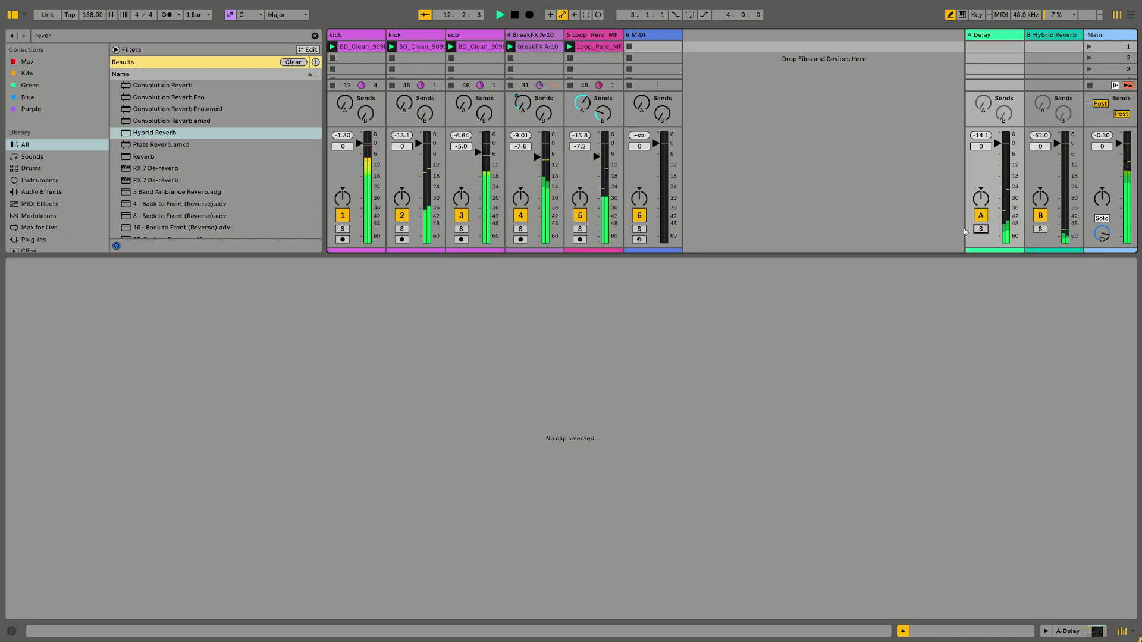
# Select the empty MIDI track and look through the sample folders from Lyra-8 and Blacklight Recordings to My Samples and Legowelt
pyautogui.click(638, 86)
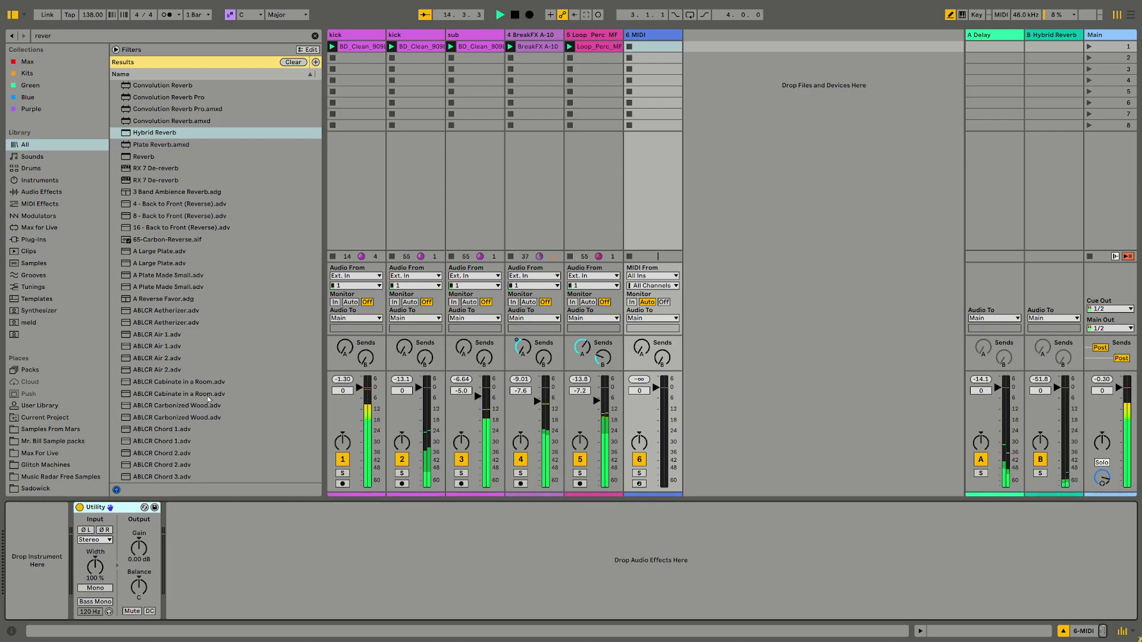
pyautogui.scroll(-5, 50, 380)
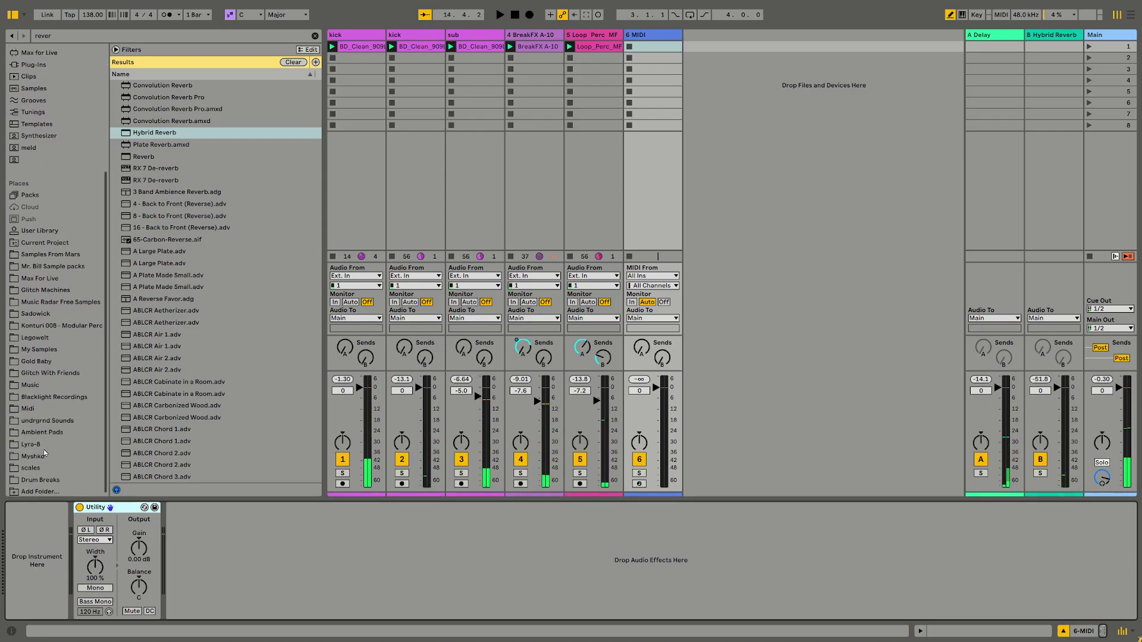
pyautogui.click(47, 443)
pyautogui.click(306, 62)
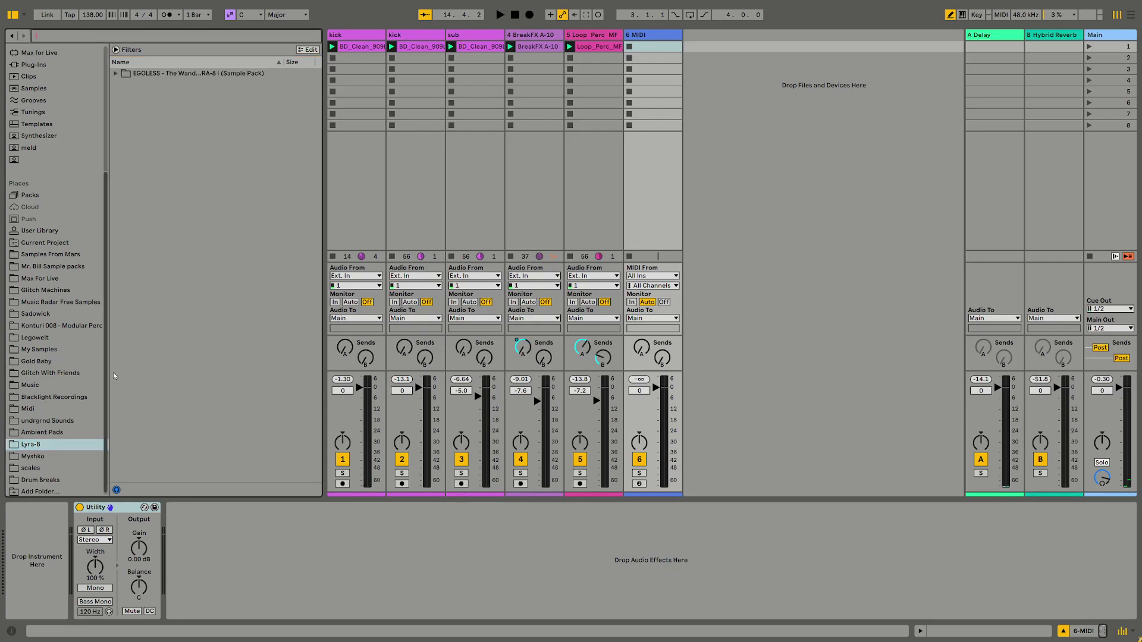
pyautogui.click(54, 398)
pyautogui.scroll(-1, 55, 437)
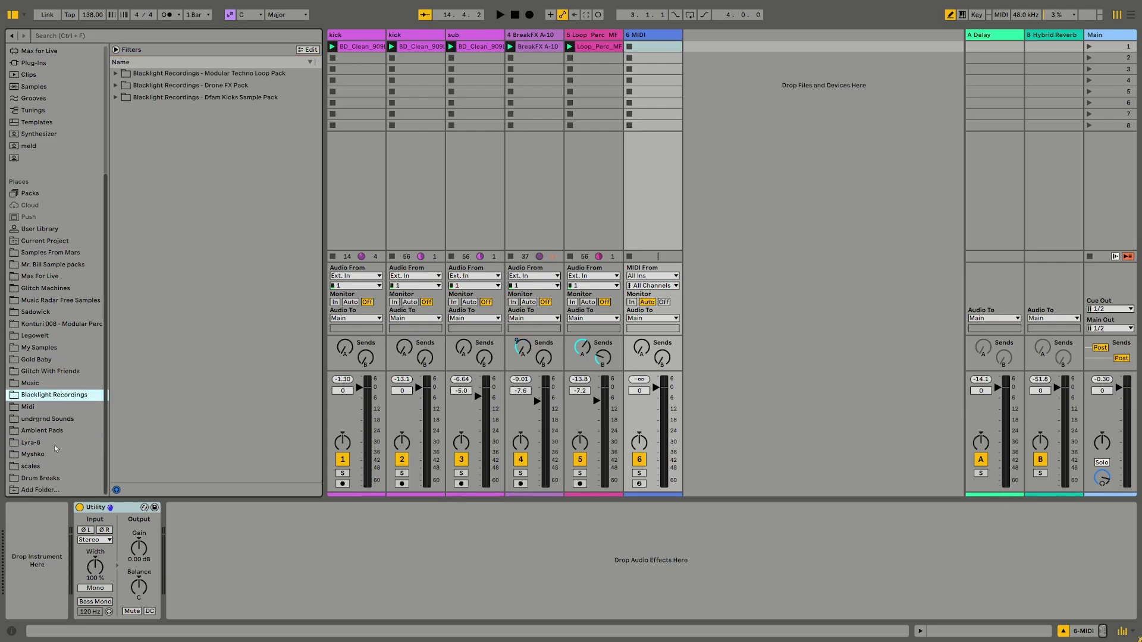
pyautogui.click(31, 479)
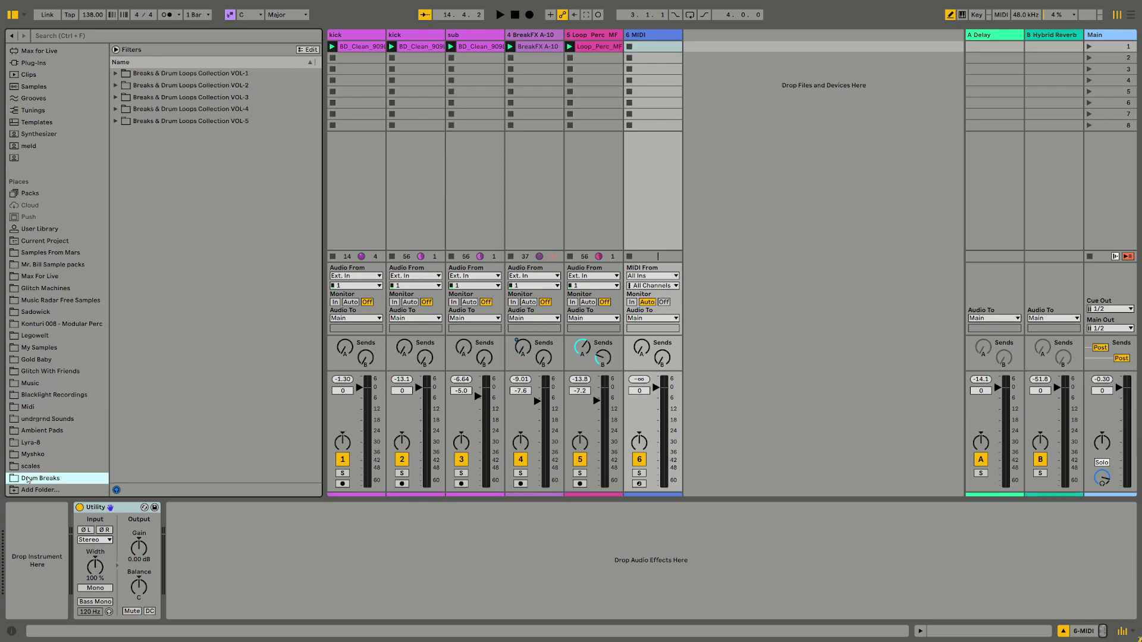
pyautogui.click(29, 467)
pyautogui.click(32, 455)
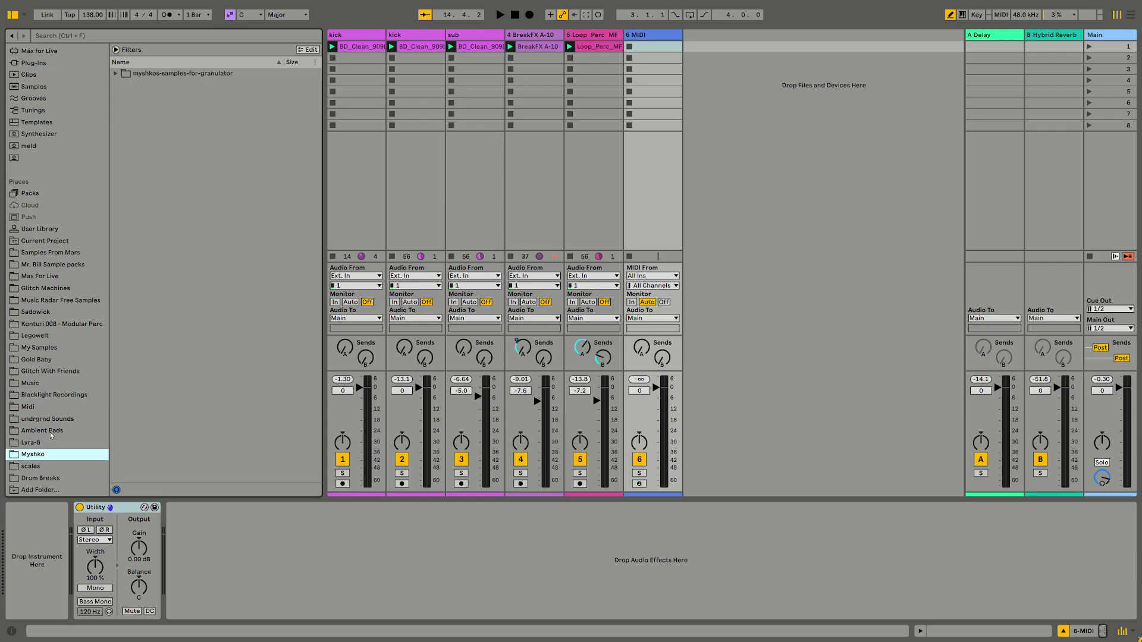
pyautogui.click(28, 407)
pyautogui.click(30, 383)
pyautogui.click(42, 372)
pyautogui.click(37, 347)
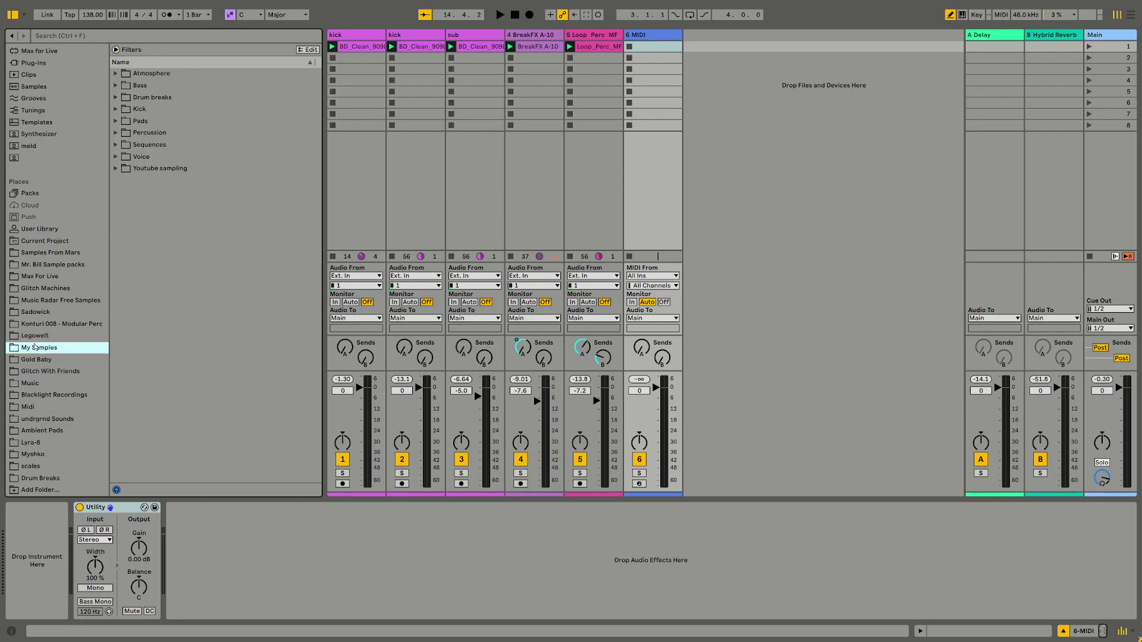
pyautogui.click(35, 336)
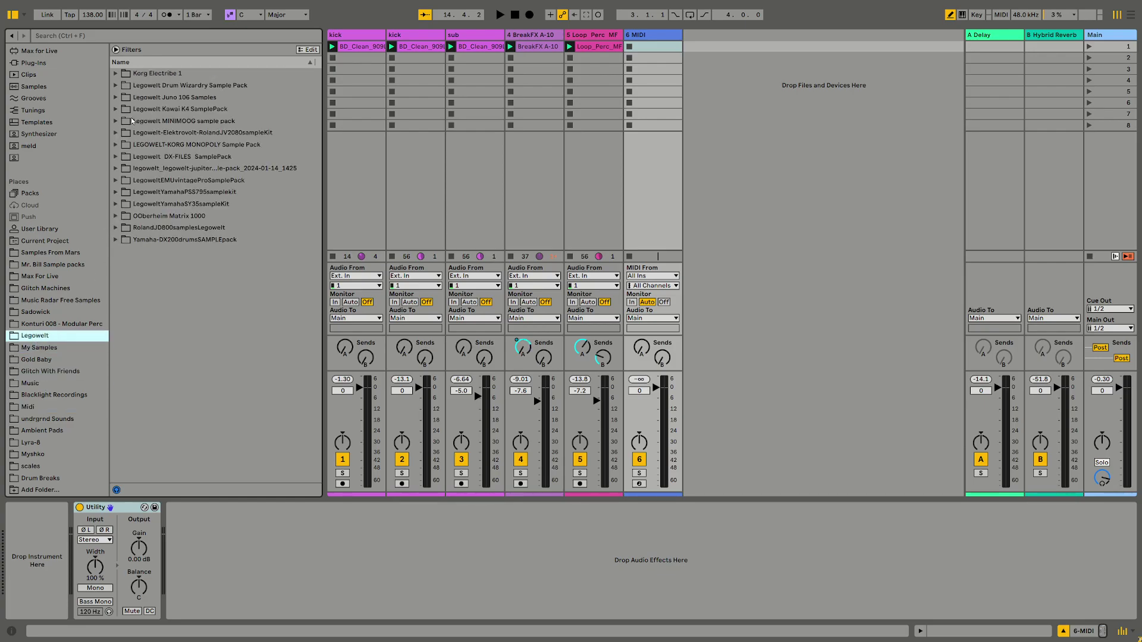
# Open KORGER1Samples inside the Korg Electribe 1 pack and audition its kick and clap samples
pyautogui.click(116, 74)
pyautogui.click(124, 86)
pyautogui.click(158, 159)
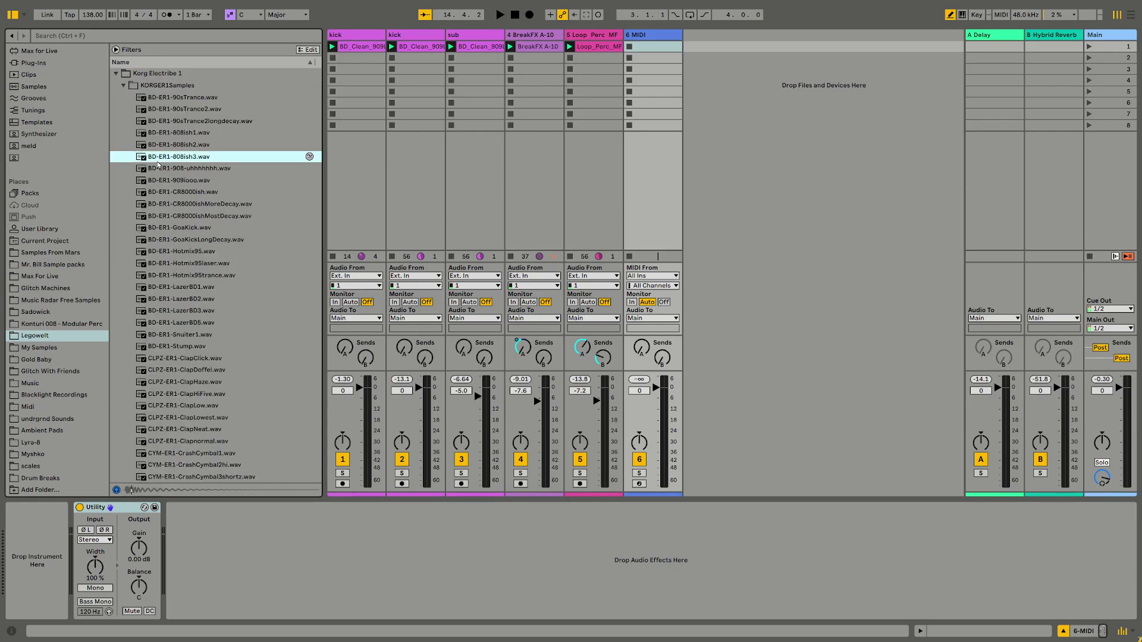
pyautogui.click(160, 195)
pyautogui.click(177, 419)
pyautogui.scroll(-3, 177, 418)
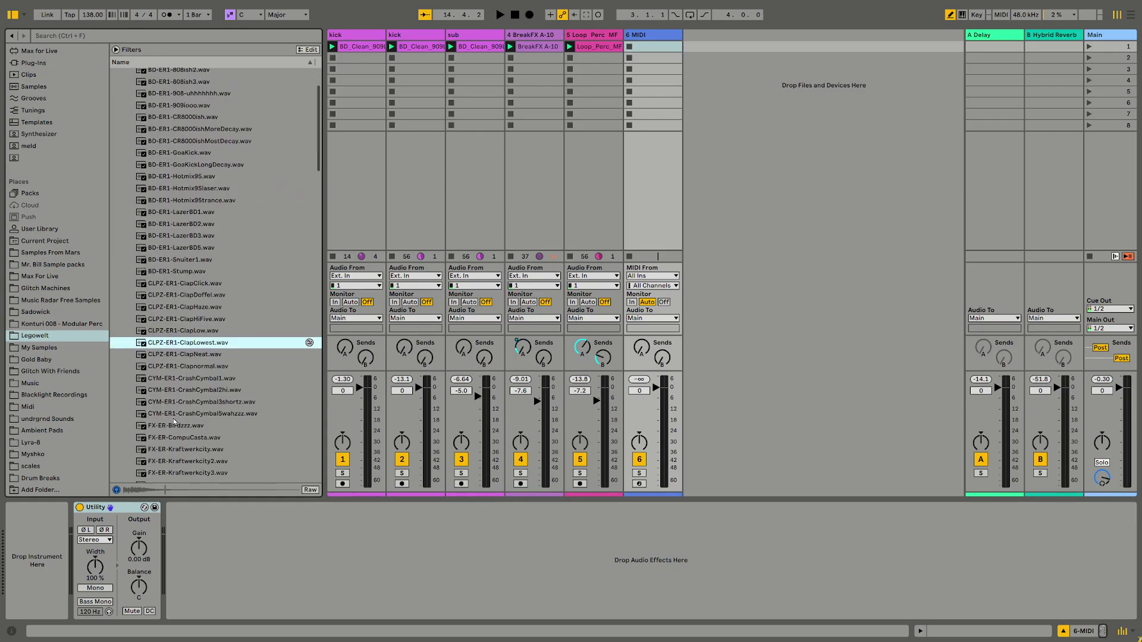
# Audition the Electribe pack's Kraftwerk FX samples, including Kraftwerkcity2, Kraftwerkcity3 and KraftwerkRobo3
pyautogui.click(177, 416)
pyautogui.scroll(-2, 176, 418)
pyautogui.click(177, 414)
pyautogui.click(179, 425)
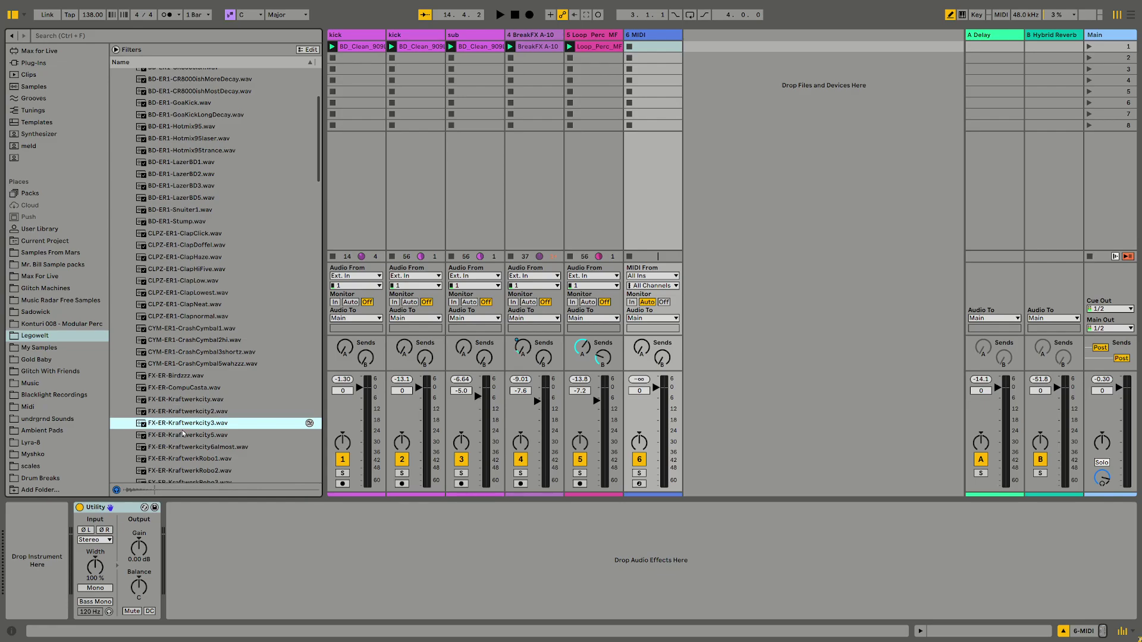
pyautogui.scroll(-3, 185, 434)
pyautogui.click(186, 436)
pyautogui.click(190, 422)
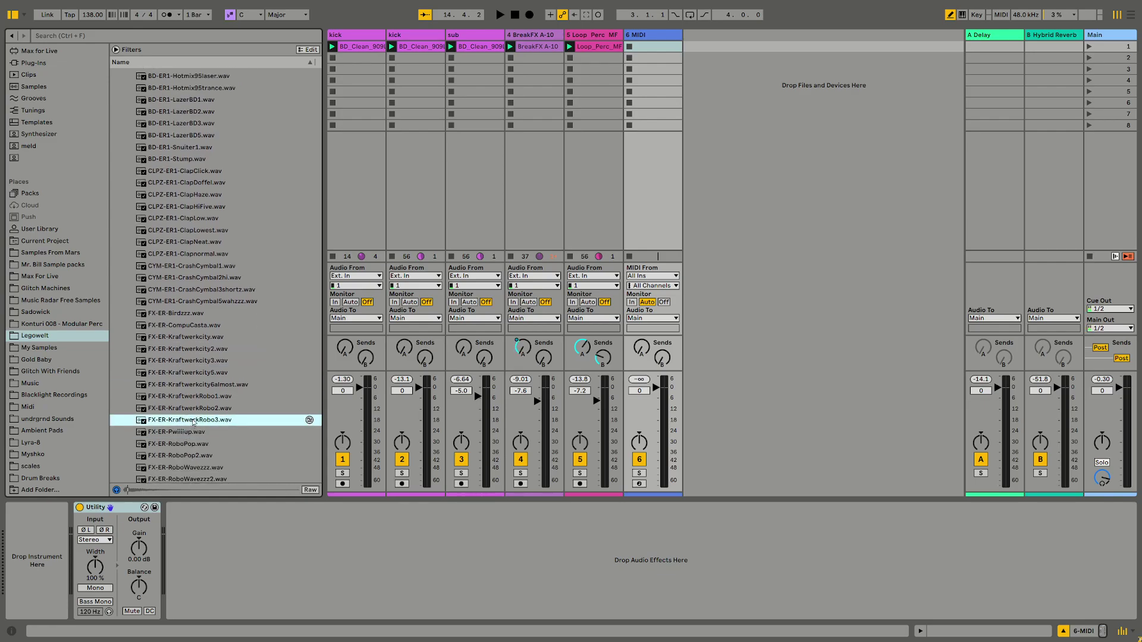
pyautogui.click(192, 398)
pyautogui.click(192, 409)
pyautogui.click(196, 365)
pyautogui.press('Up')
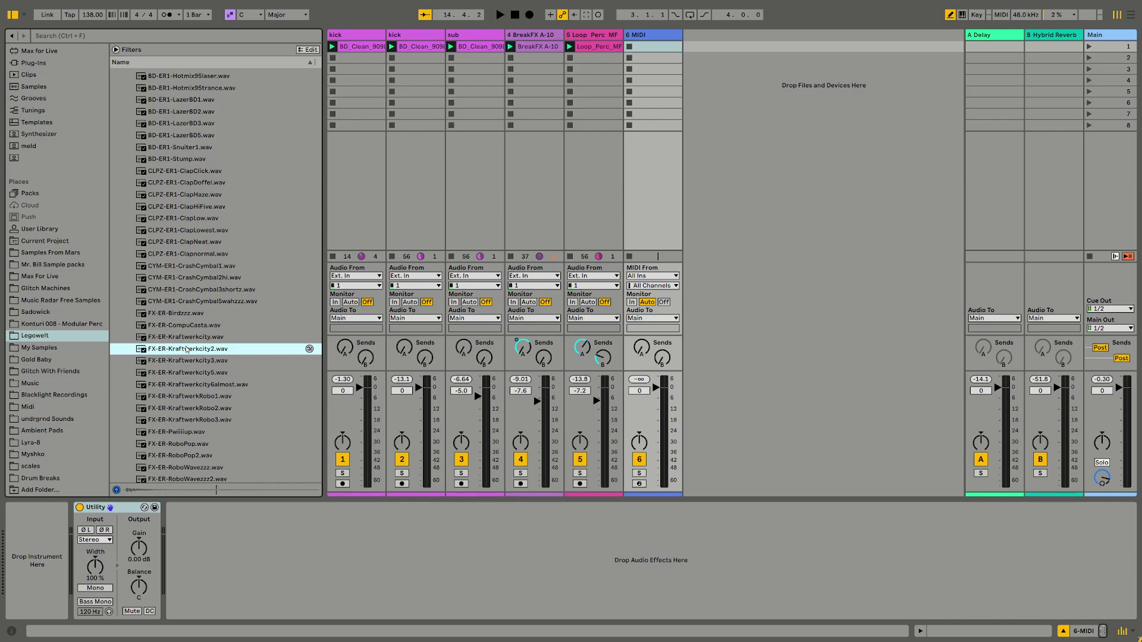
# Audition further Electribe samples, including the FX-ER1 LazerFishy and Woodzblox sounds
pyautogui.scroll(-3, 189, 428)
pyautogui.click(188, 426)
pyautogui.scroll(-2, 188, 428)
pyautogui.click(188, 429)
pyautogui.scroll(-3, 188, 429)
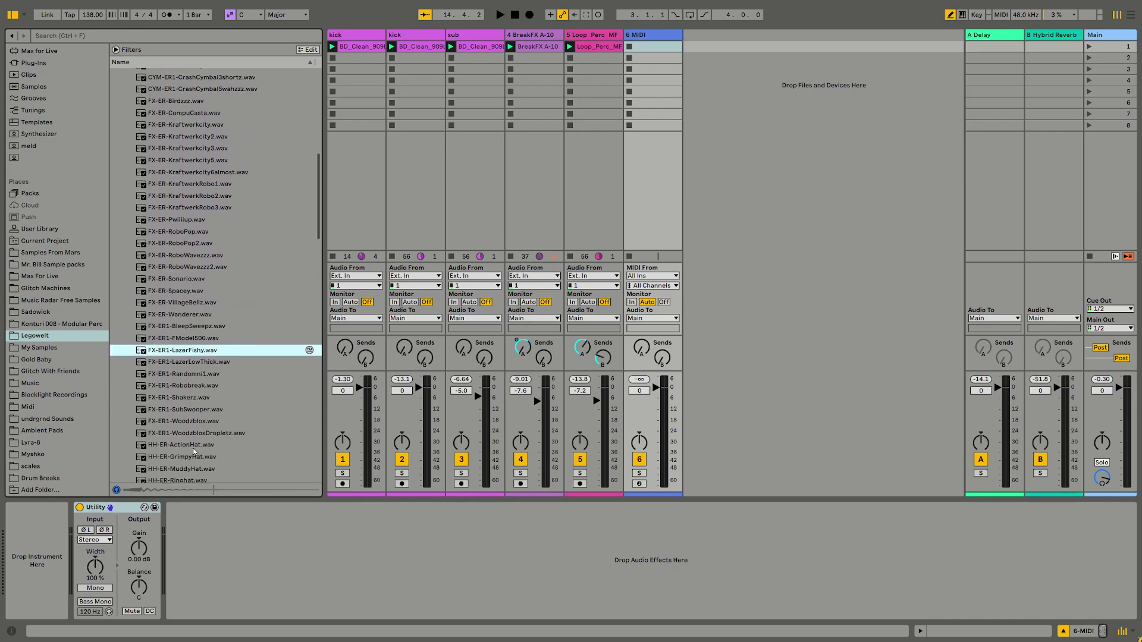
pyautogui.click(194, 445)
pyautogui.click(198, 423)
# Load Korg Electribe Mega Rack.adg from the Kits collection onto the empty MIDI track
pyautogui.scroll(5, 56, 230)
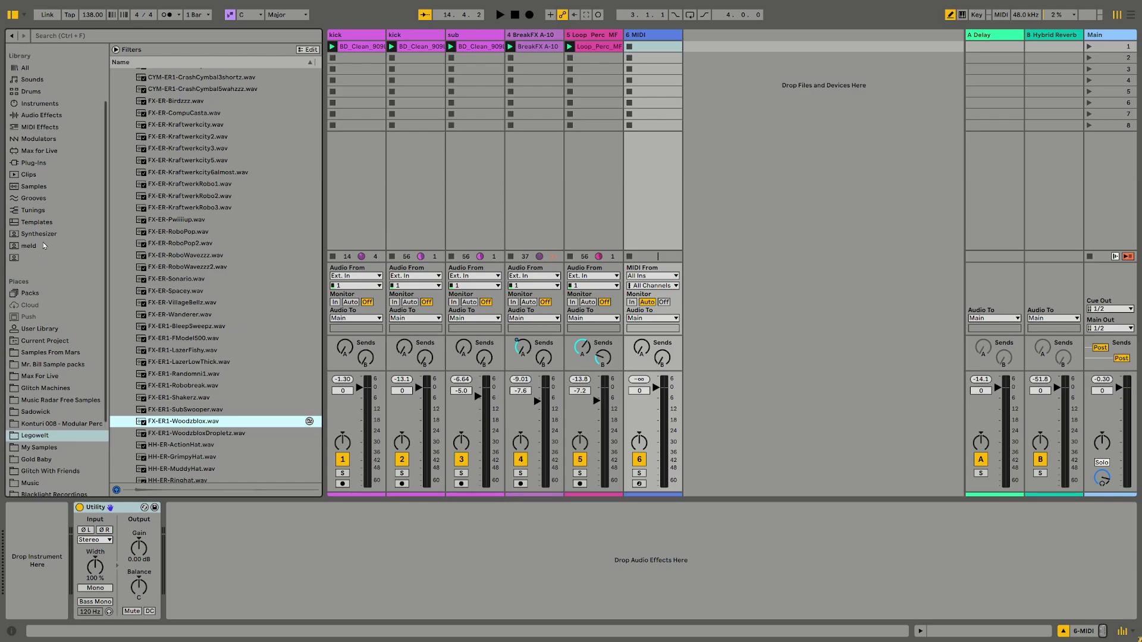
pyautogui.click(90, 73)
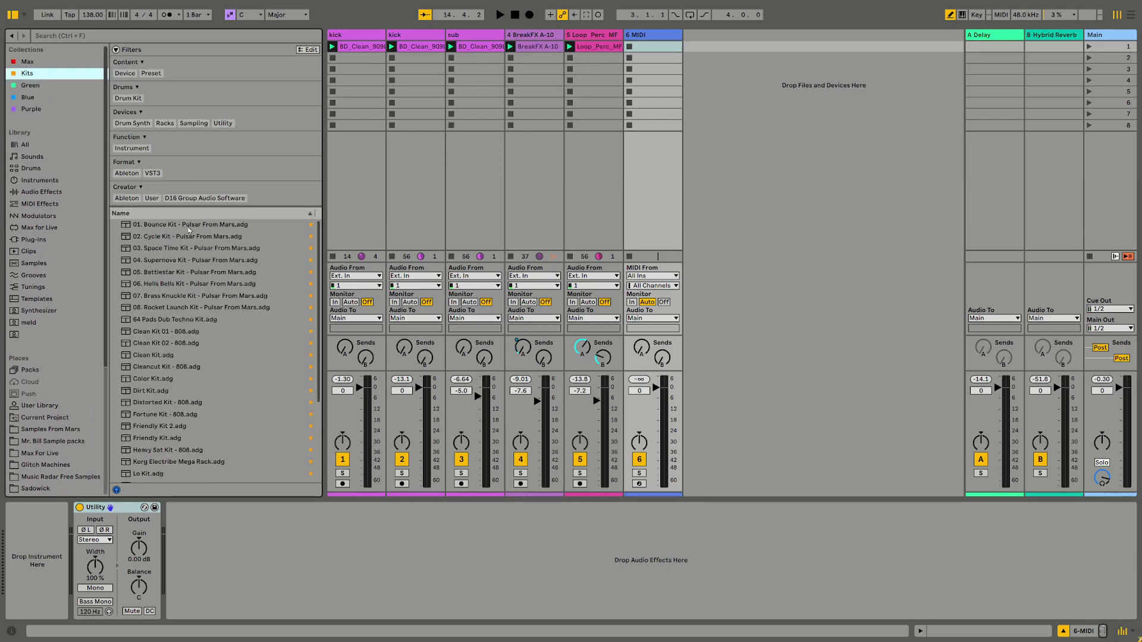
pyautogui.scroll(-5, 213, 290)
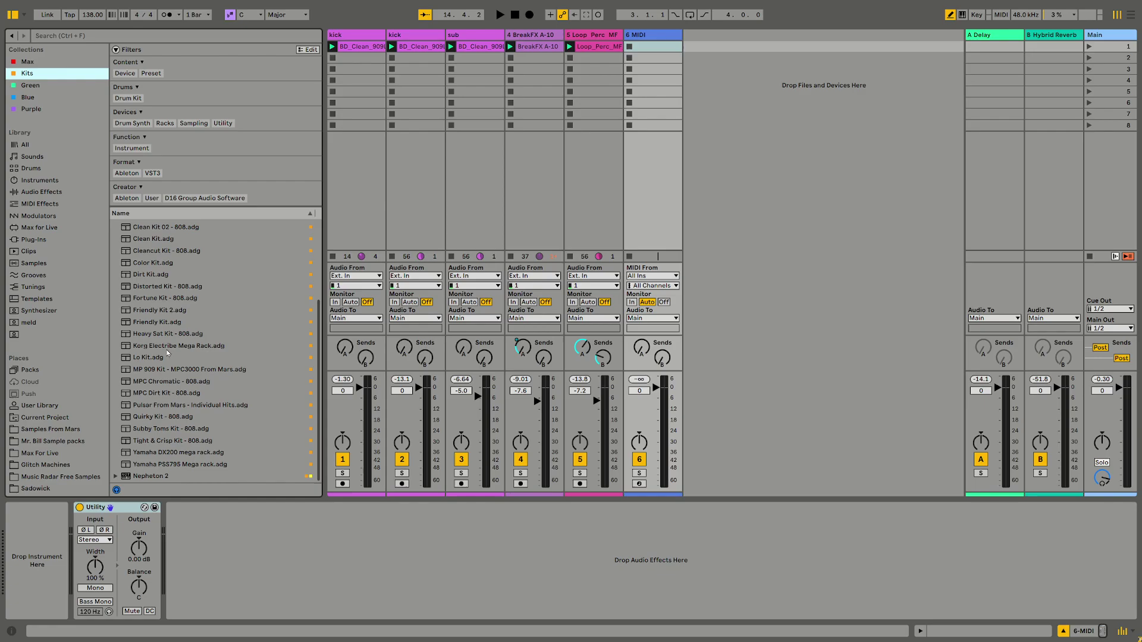
pyautogui.click(181, 349)
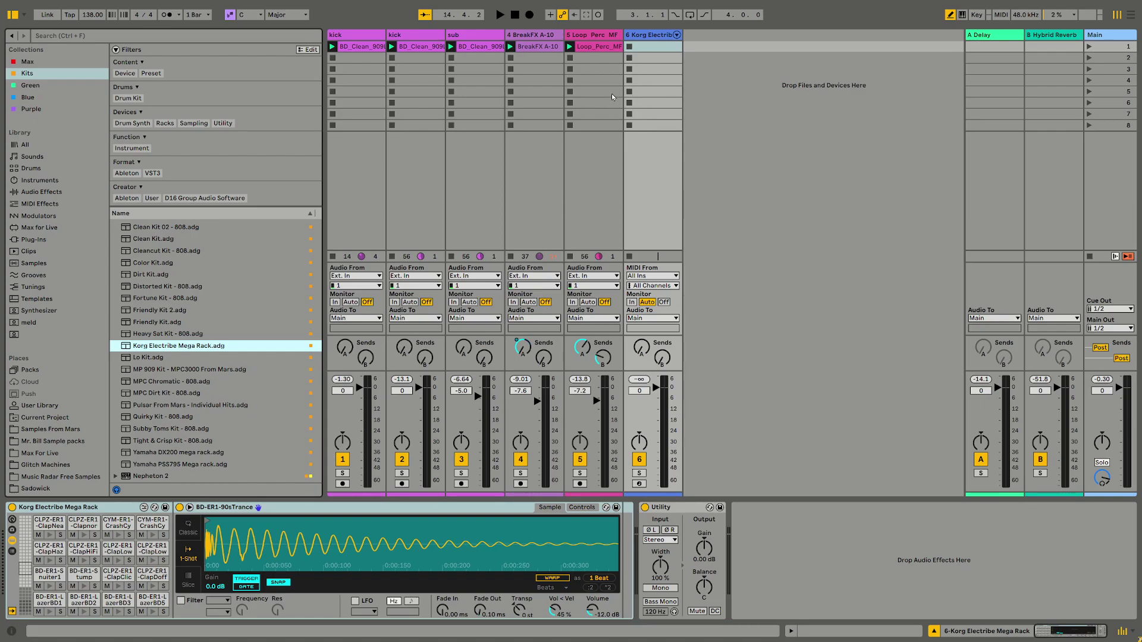
# Create a MIDI clip in the Electribe track's first slot, enable note preview and shorten its loop to 0.2.0
pyautogui.doubleClick(649, 52)
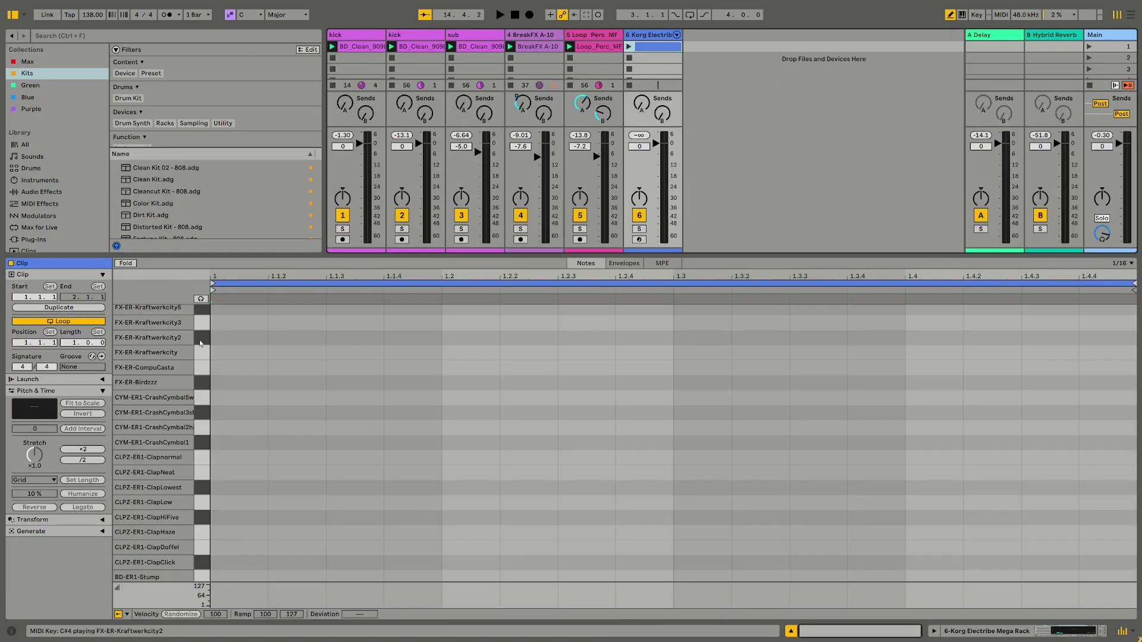
pyautogui.click(200, 300)
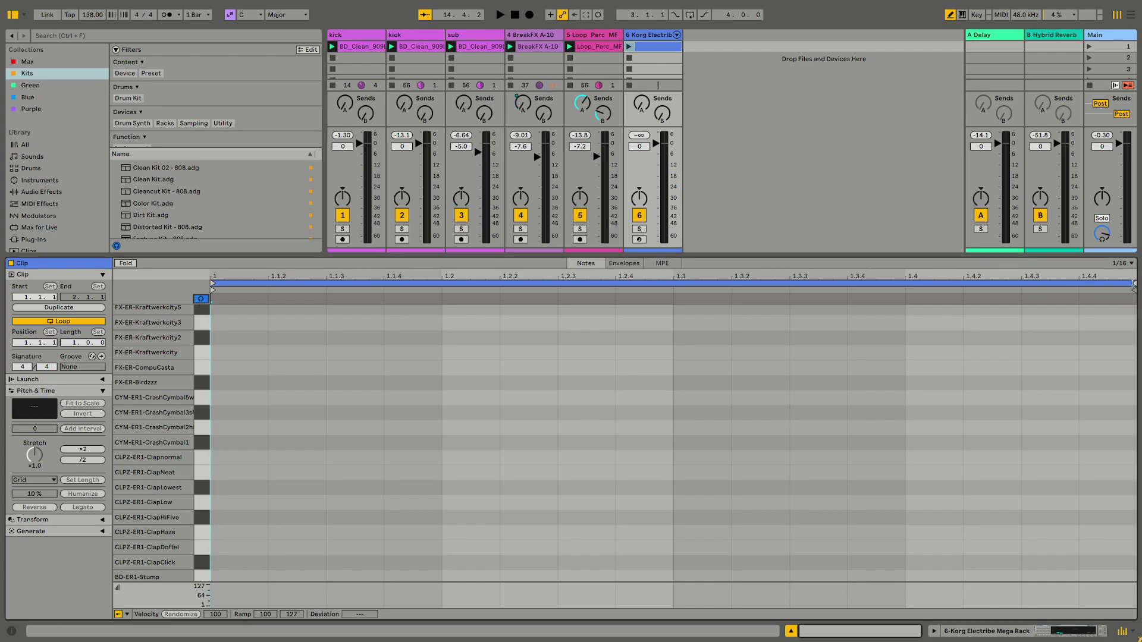
pyautogui.moveTo(1133, 283); pyautogui.dragTo(673, 283)
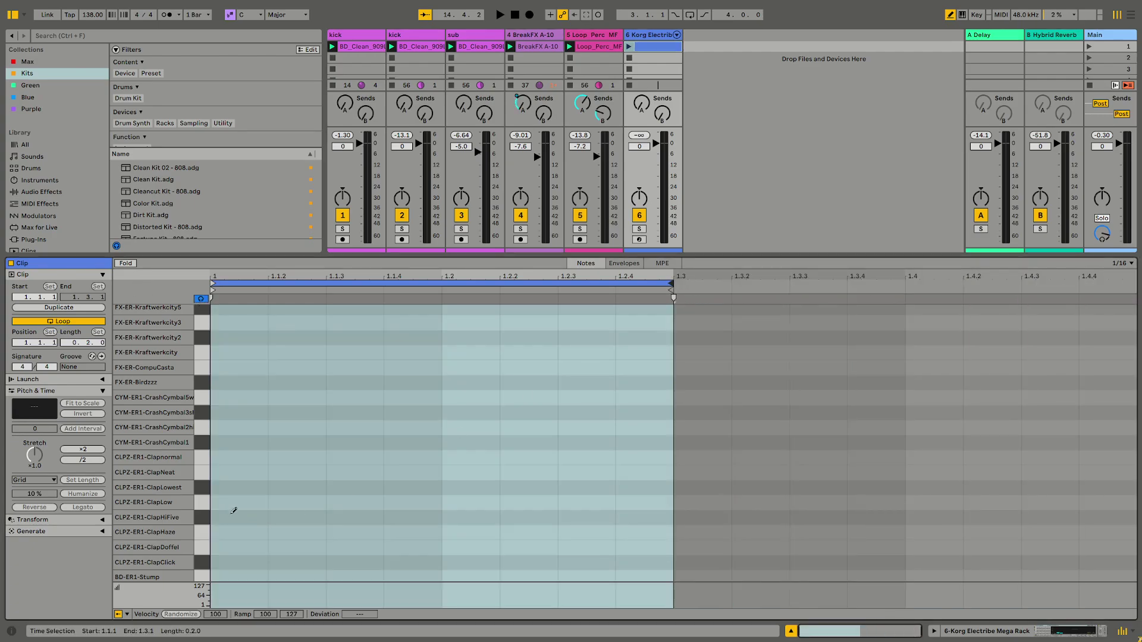
# Audition the clap pads and add Clapnormal and ClapNeat notes at 1.2 in the Electribe clip
pyautogui.click(198, 474)
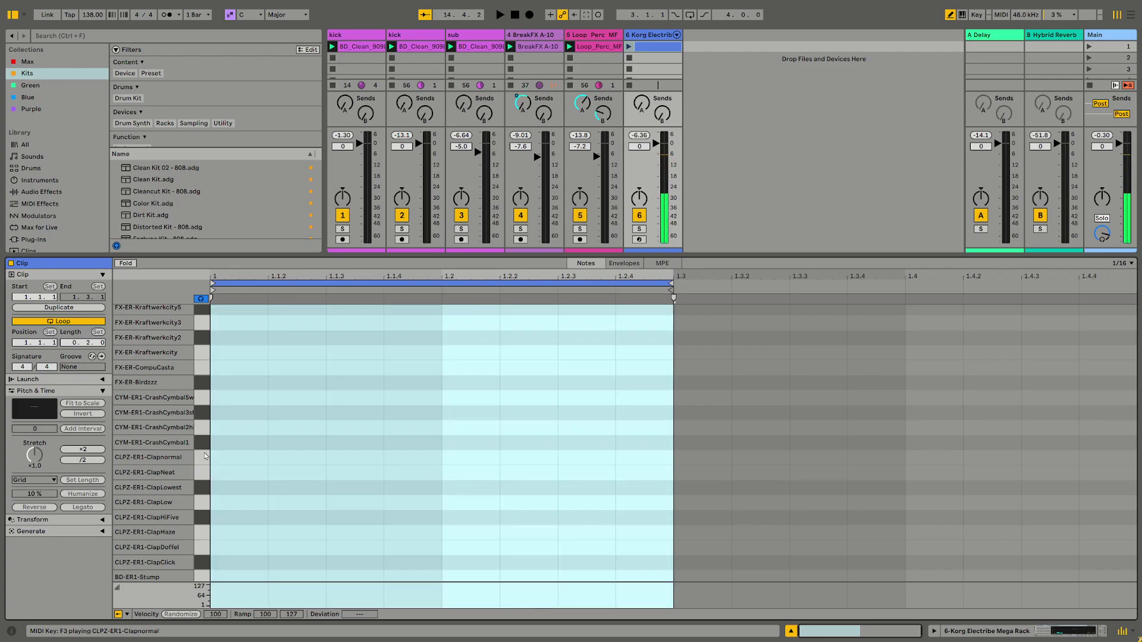
pyautogui.click(479, 456)
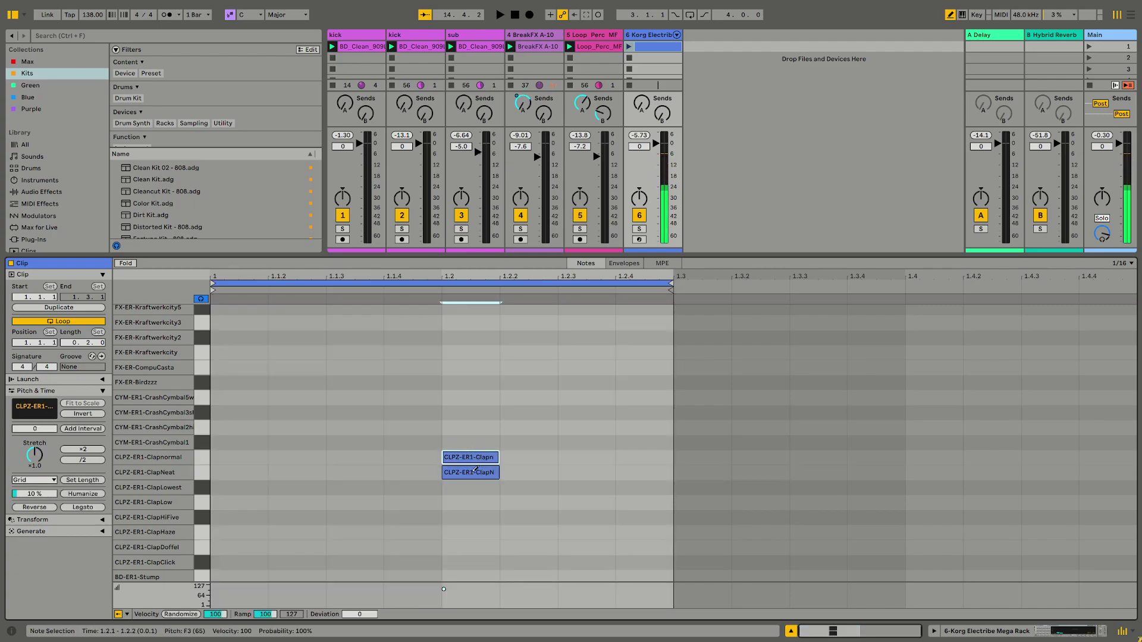
# Lengthen the Electribe clip's loop to 1.0.0, leave only the Clapnormal note at 1.2, and launch the clip
pyautogui.moveTo(676, 289); pyautogui.dragTo(1112, 299)
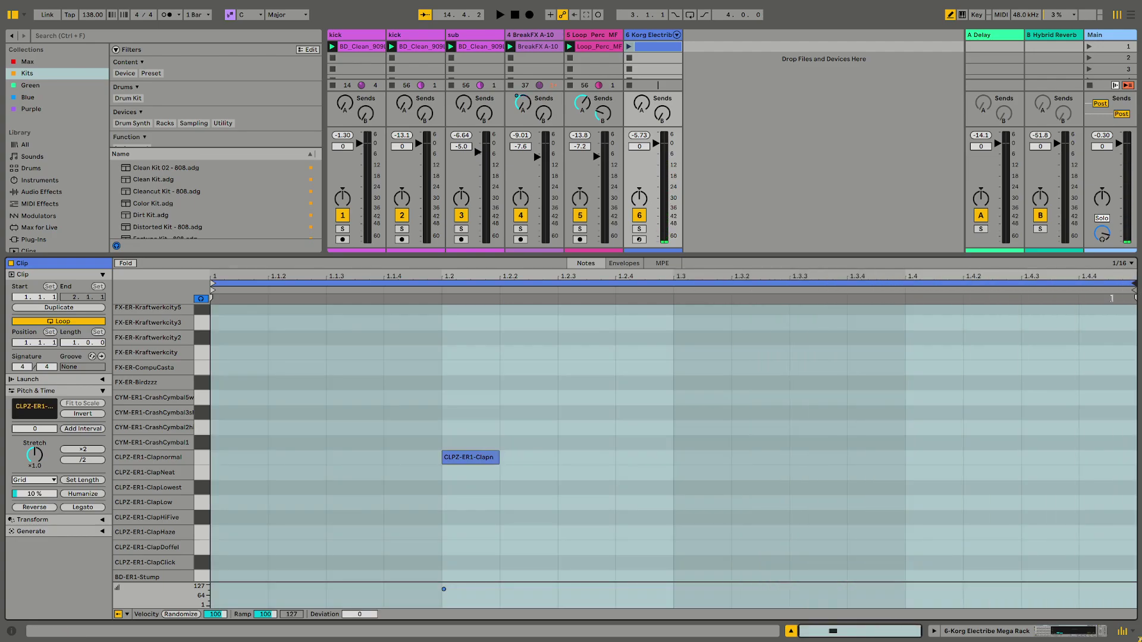
pyautogui.click(629, 47)
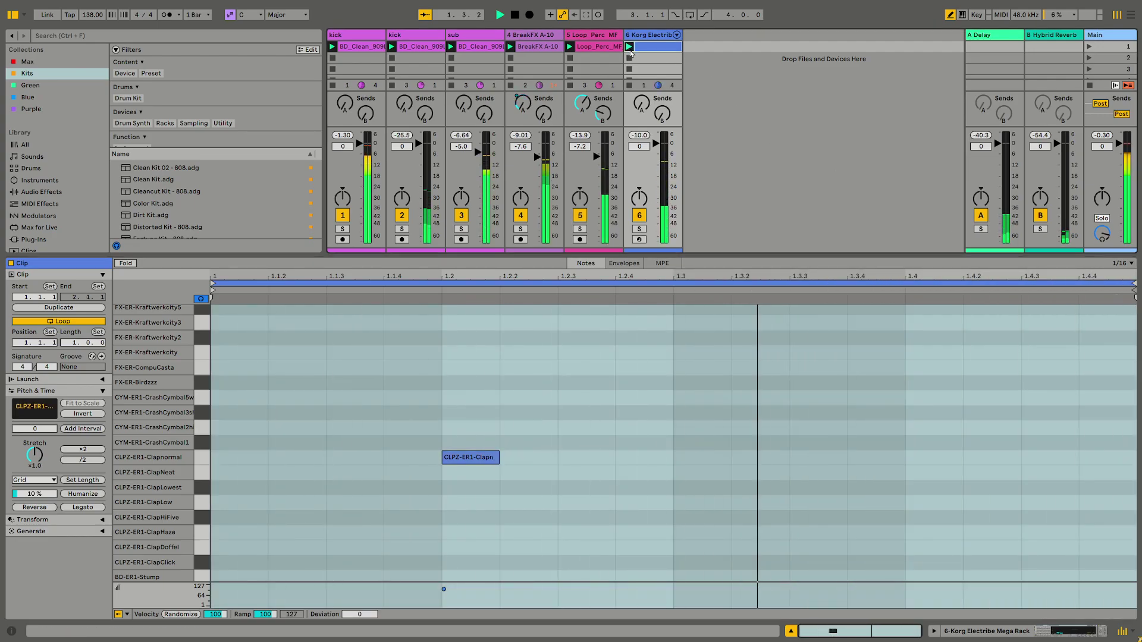
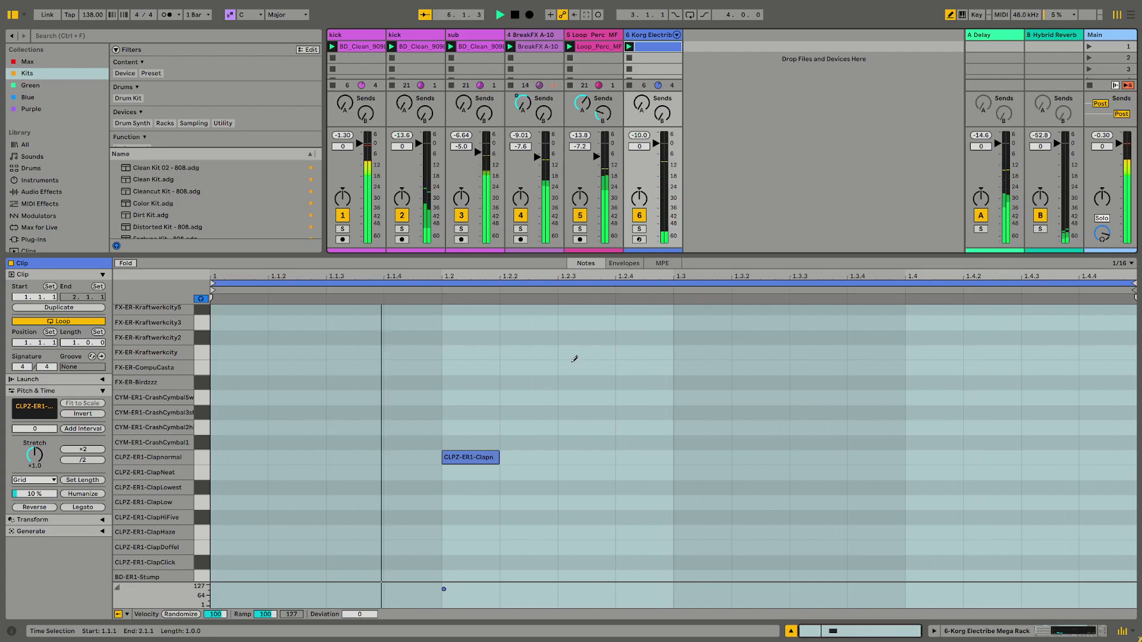
pyautogui.click(644, 36)
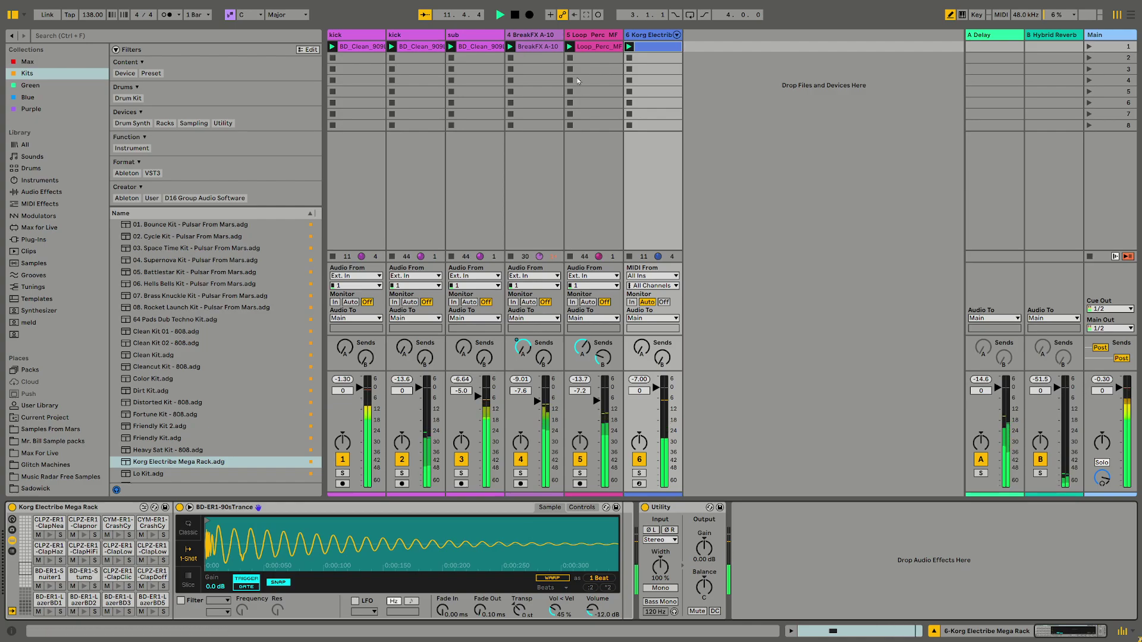
pyautogui.hotkey('shift', 'Tab')
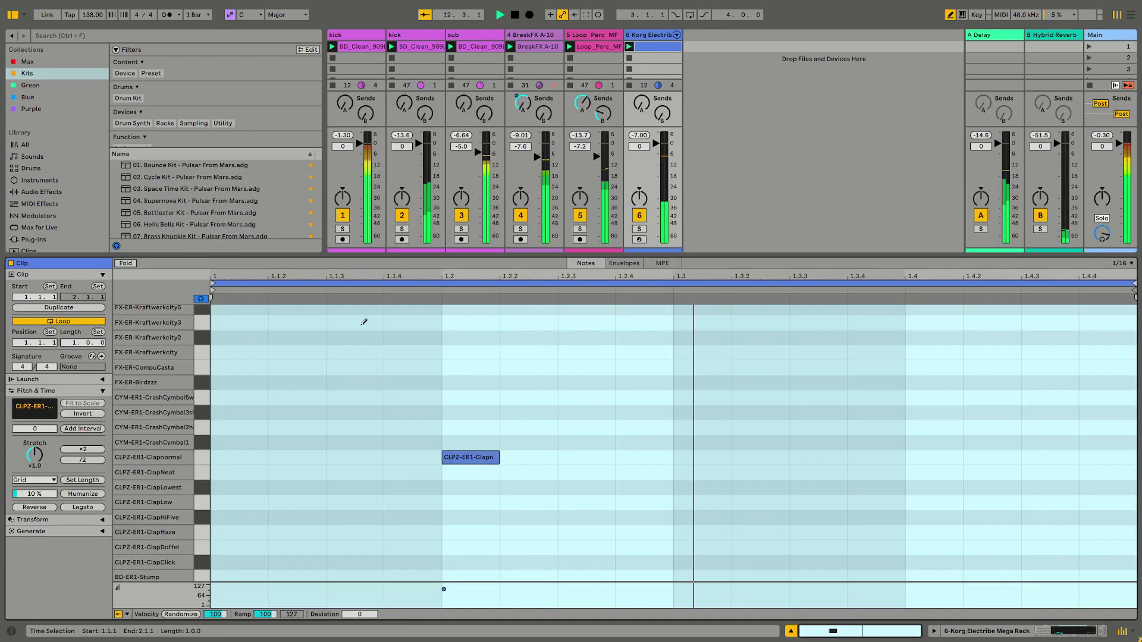
# Duplicate the clip's loop twice to four bars and add an FX-ER-Birdzzz note at 1.1.1
pyautogui.click(72, 308)
pyautogui.click(71, 308)
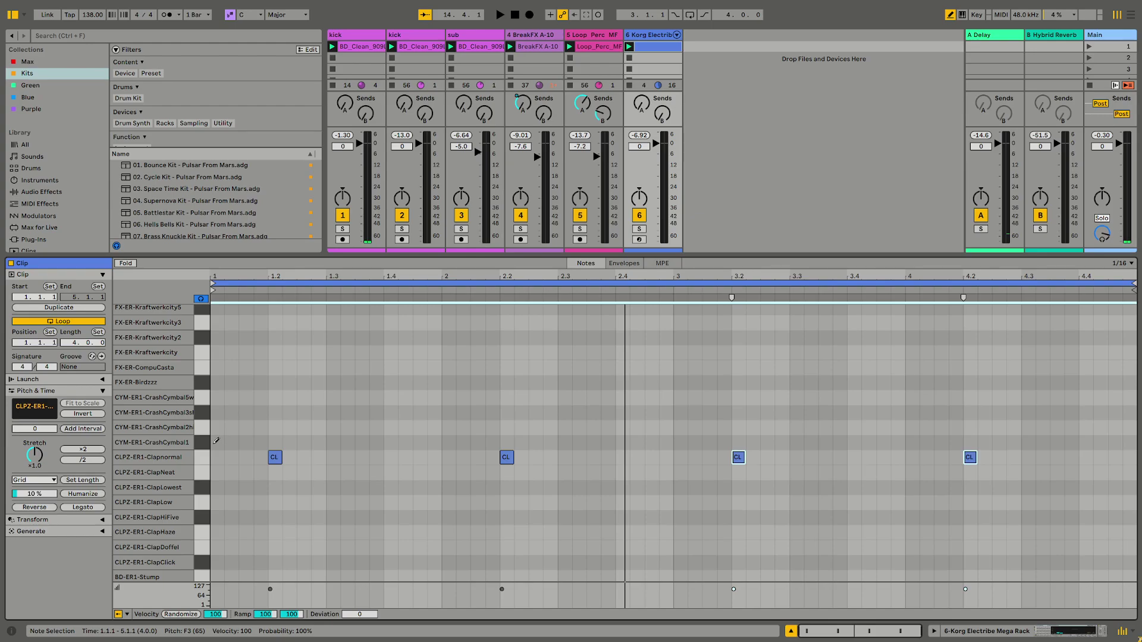
pyautogui.click(215, 381)
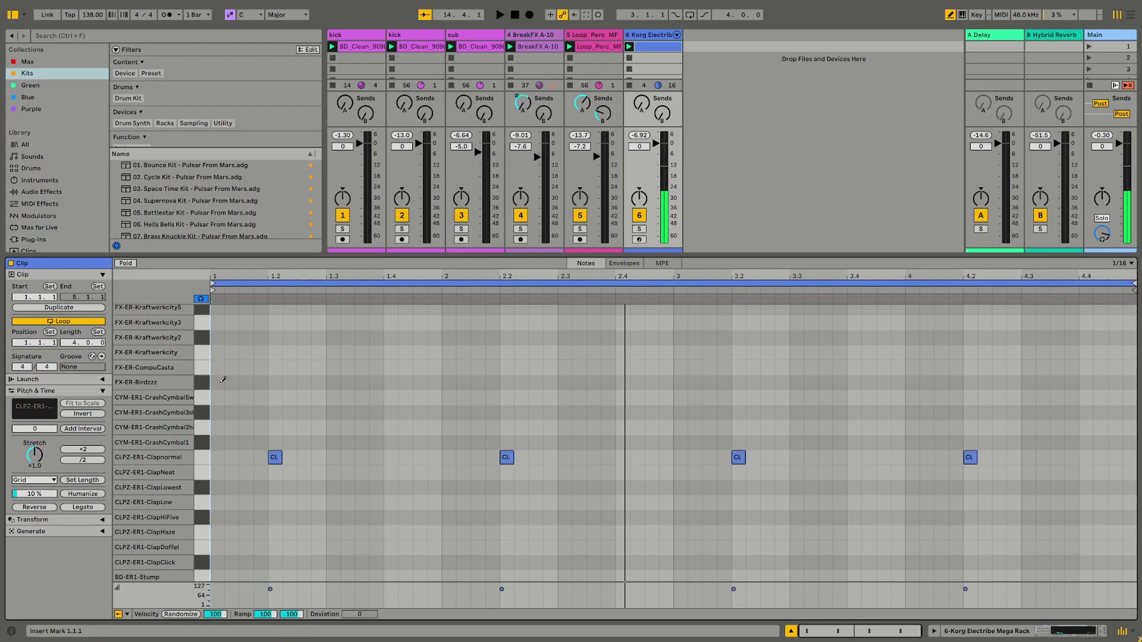
pyautogui.click(223, 380)
pyautogui.press('space')
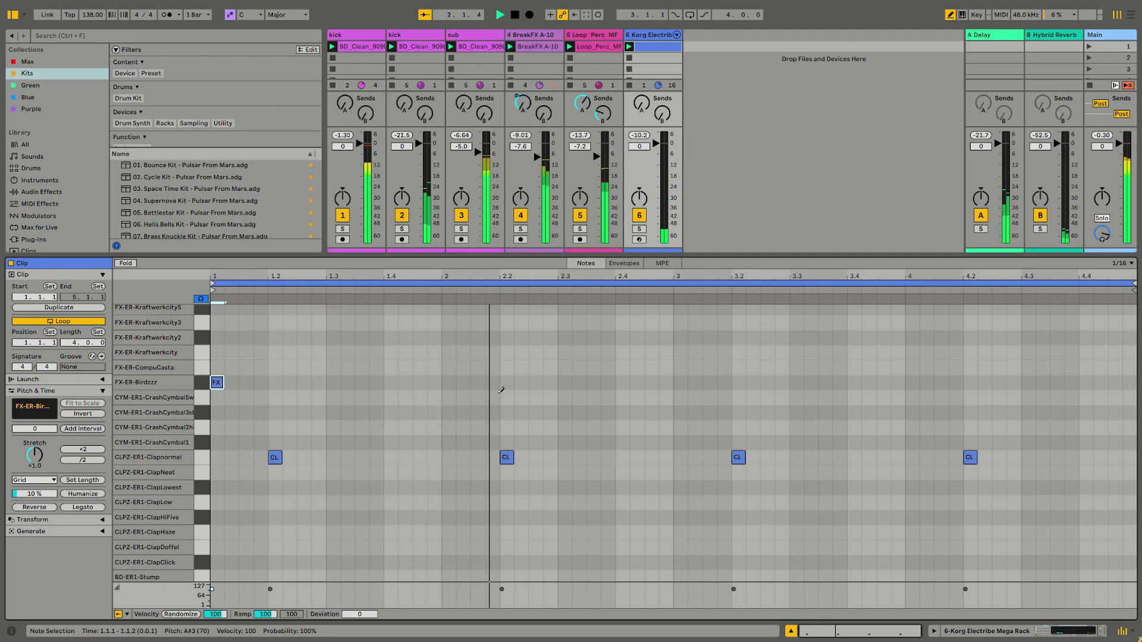
# Audition the rack's FX pads from Kraftwerkcity and RoboPop up to LazerLowThick and Shakerz
pyautogui.click(201, 330)
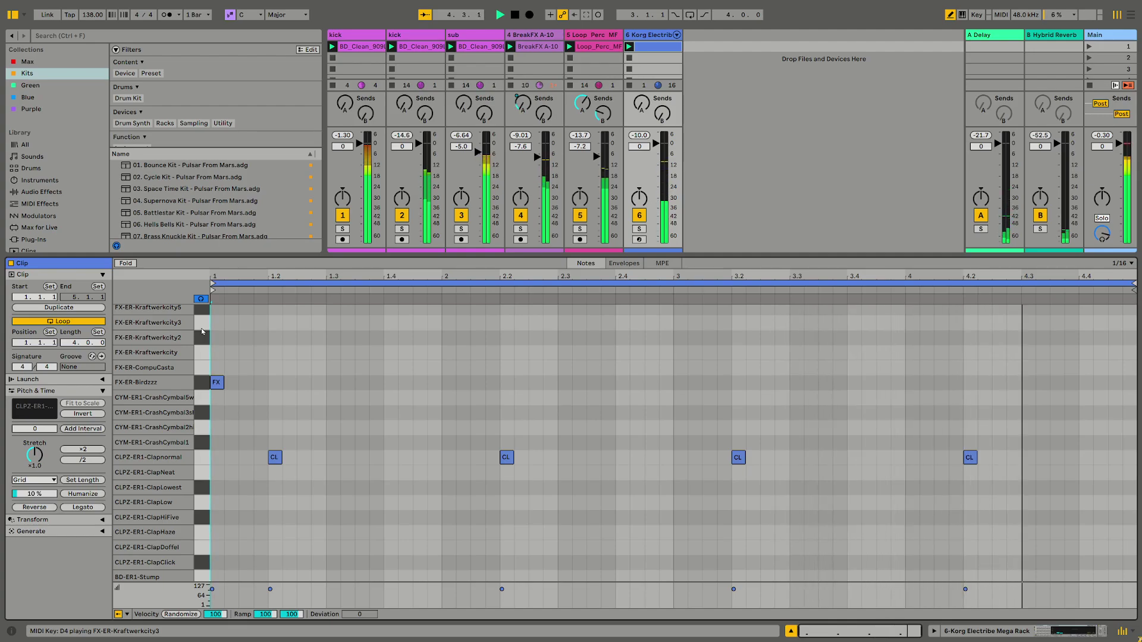
pyautogui.scroll(3, 201, 331)
pyautogui.scroll(3, 201, 331)
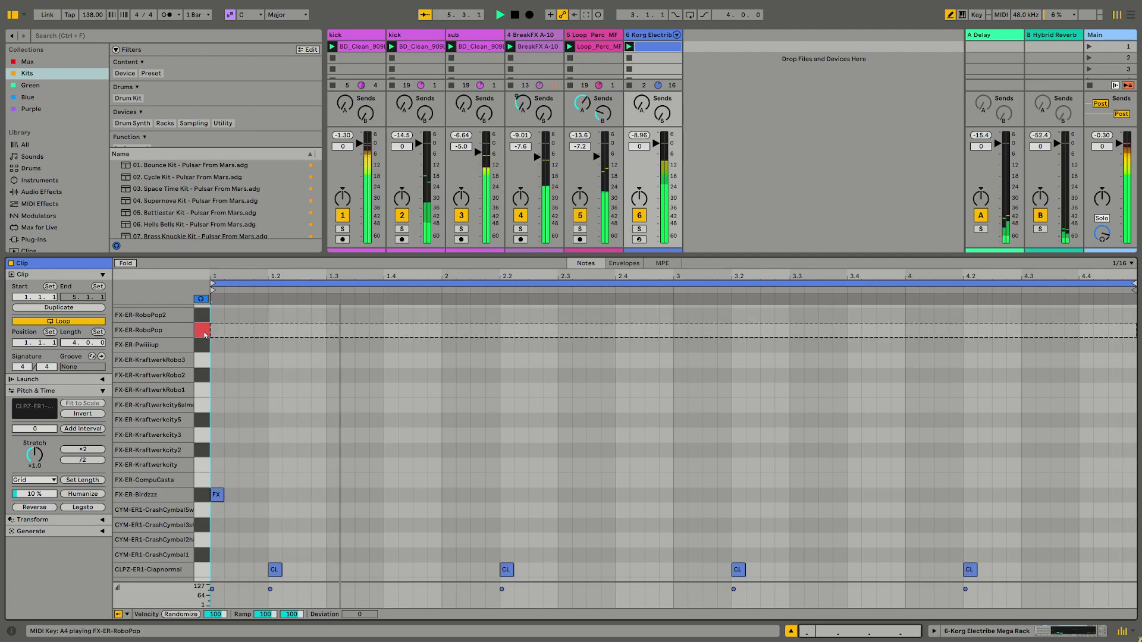
pyautogui.scroll(3, 202, 350)
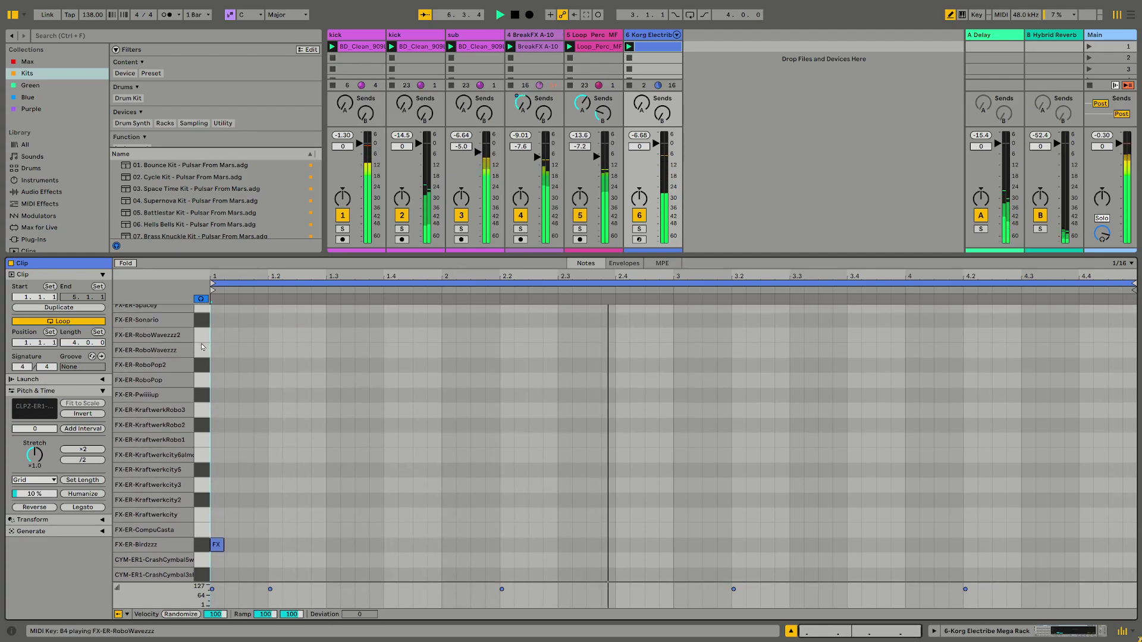
pyautogui.scroll(2, 201, 338)
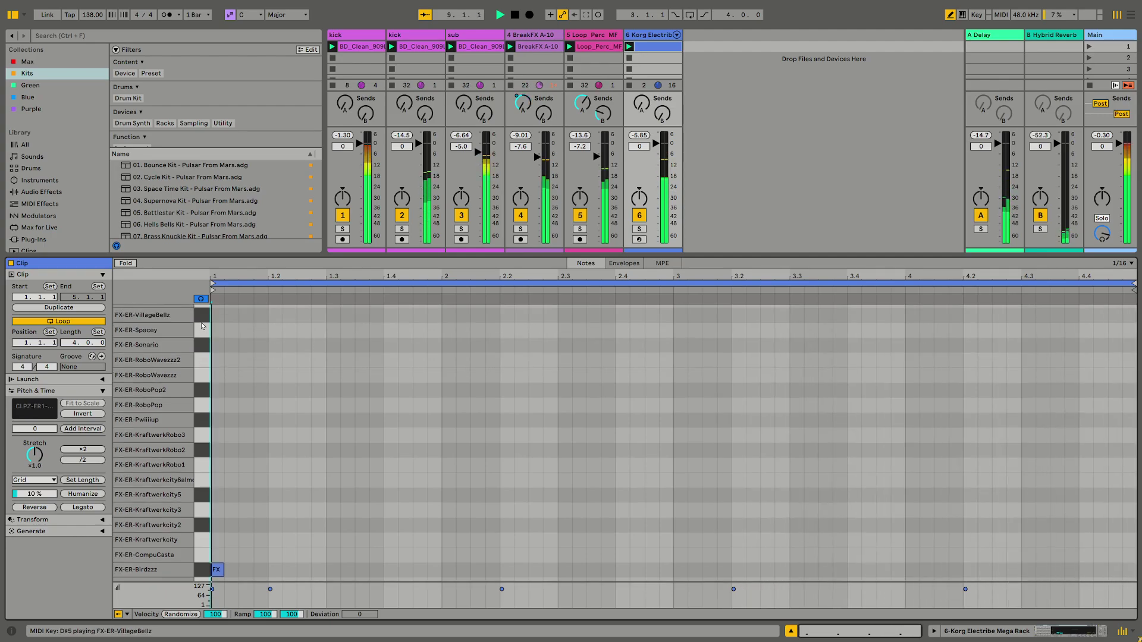
pyautogui.scroll(1, 202, 326)
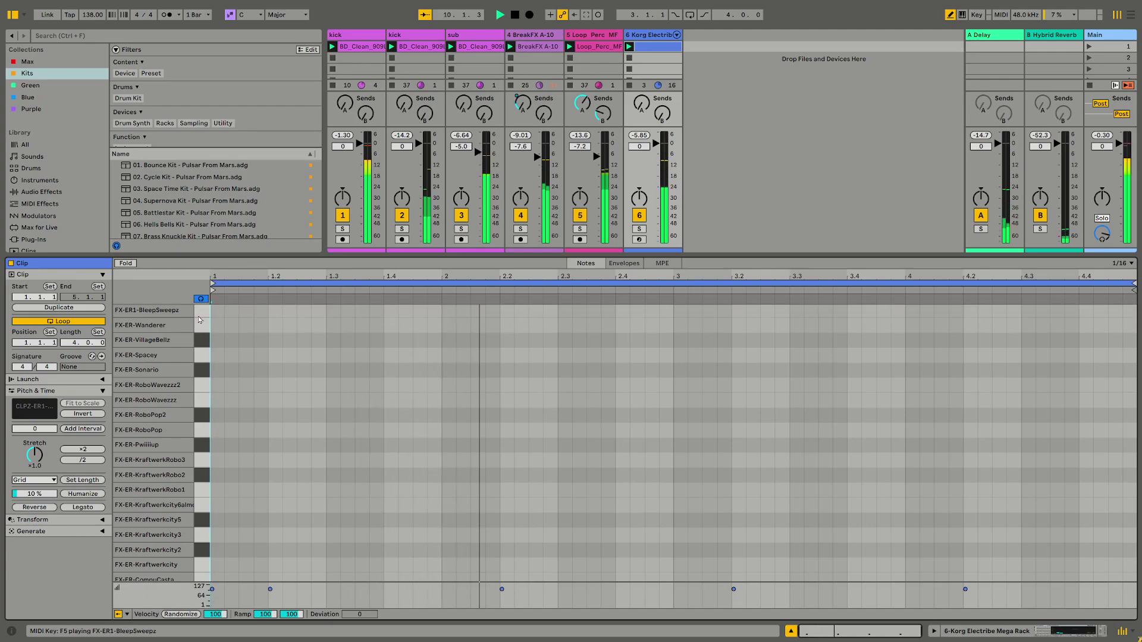
pyautogui.scroll(2, 202, 327)
pyautogui.click(204, 362)
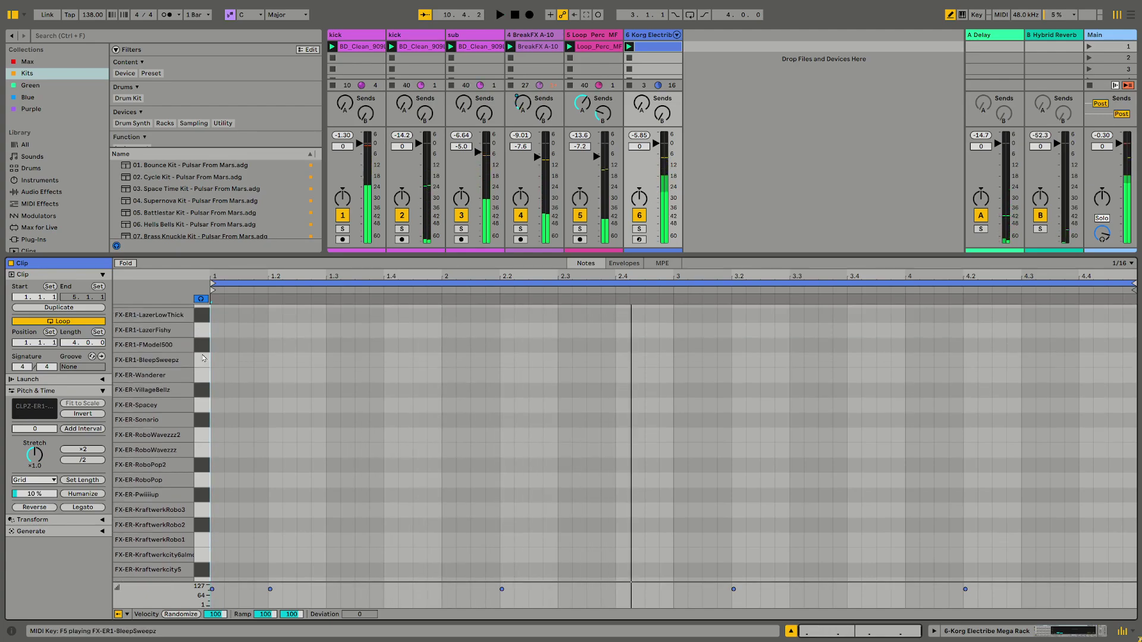
pyautogui.click(201, 351)
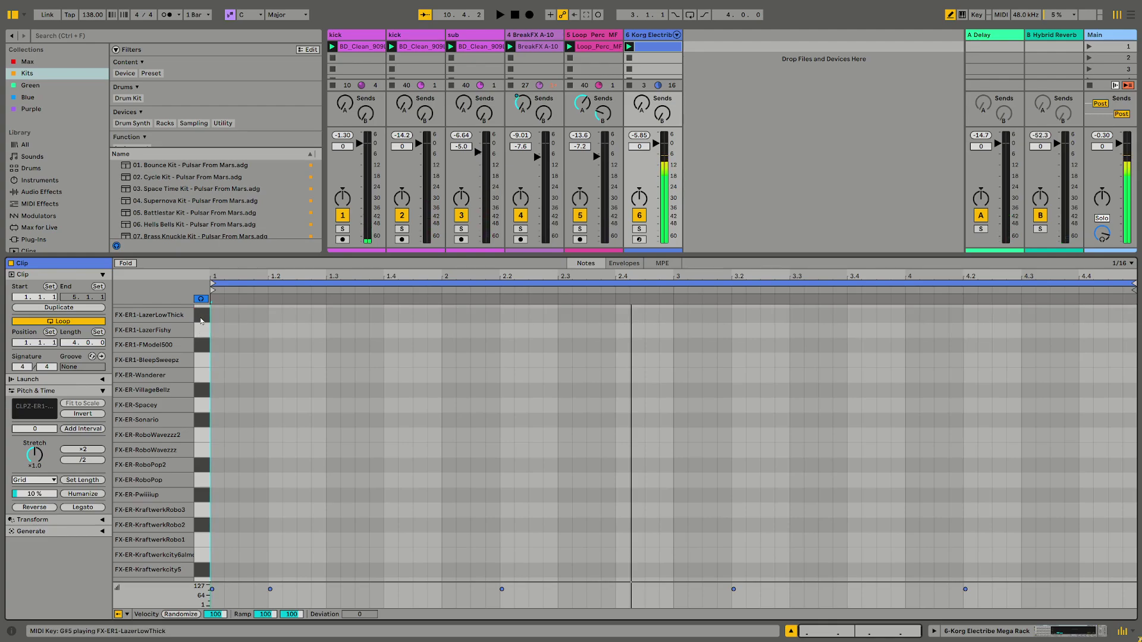
pyautogui.scroll(1, 201, 324)
pyautogui.scroll(1, 204, 333)
pyautogui.scroll(2, 204, 334)
pyautogui.click(204, 343)
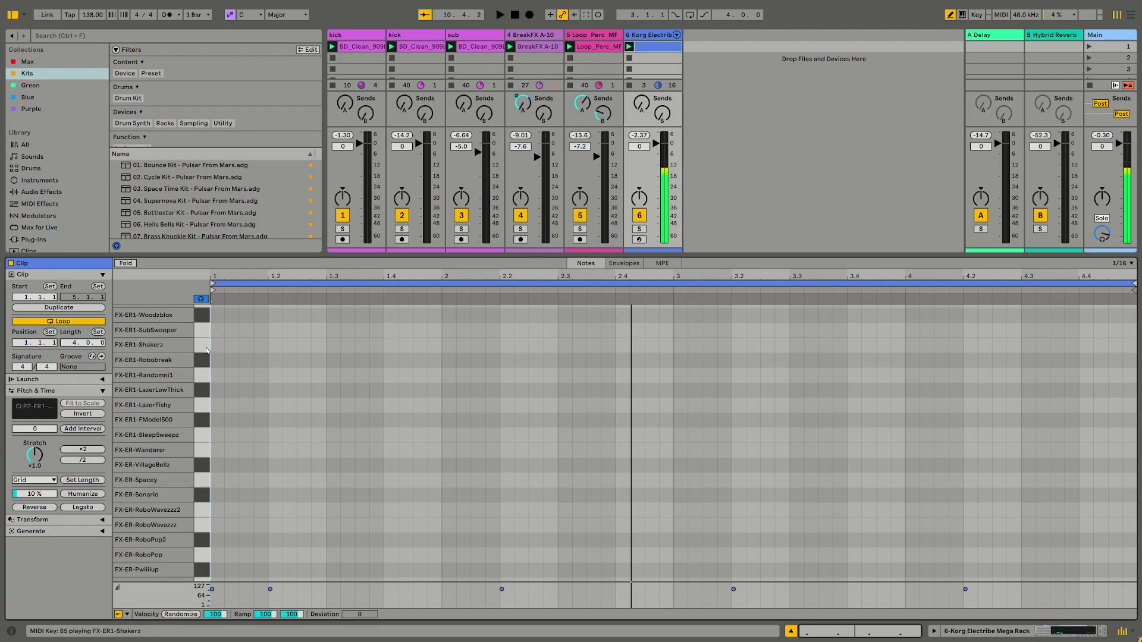
# Add FX-ER1-Shakerz notes at 1.3, 2.3, 3.3 and 4.3 in the Electribe clip
pyautogui.press('space')
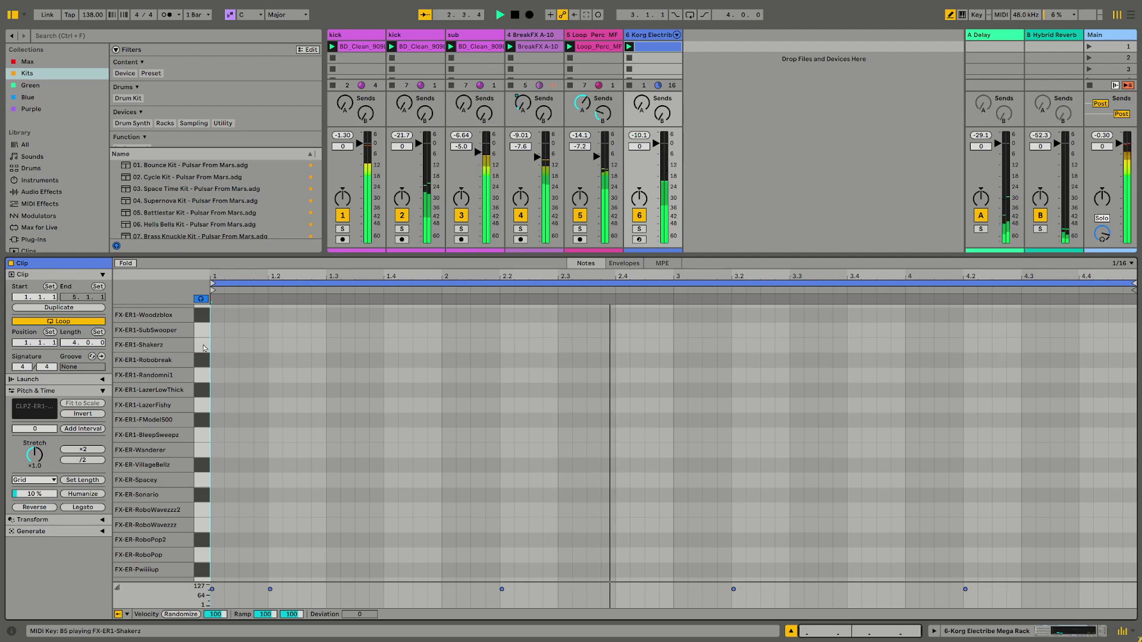
pyautogui.press('space')
pyautogui.press('space')
pyautogui.press('space')
pyautogui.click(333, 345)
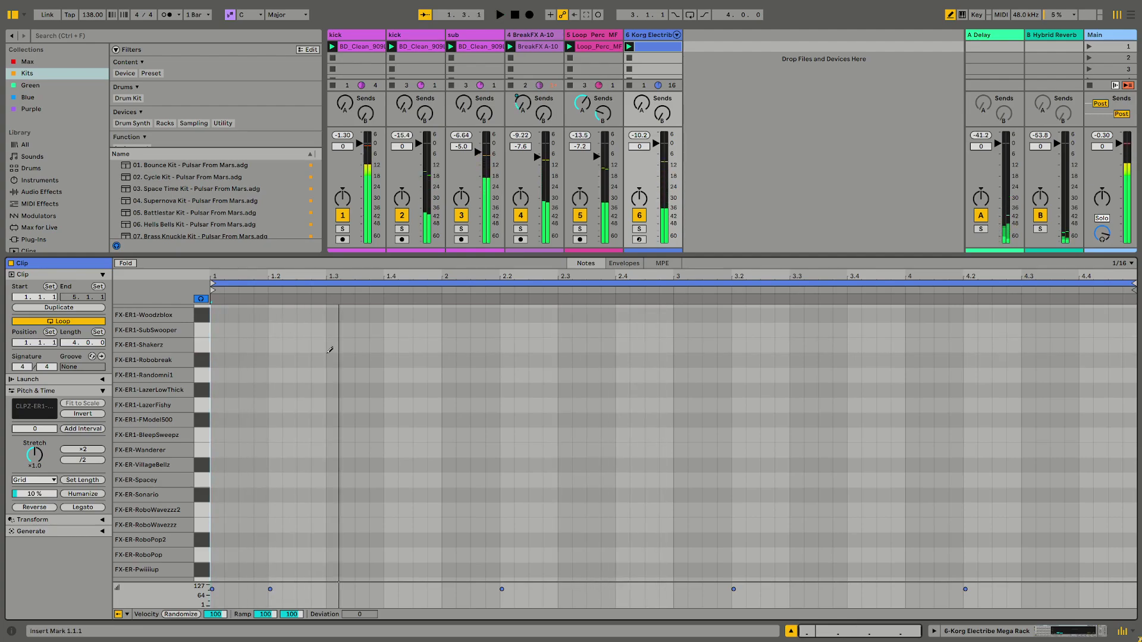
pyautogui.press('space')
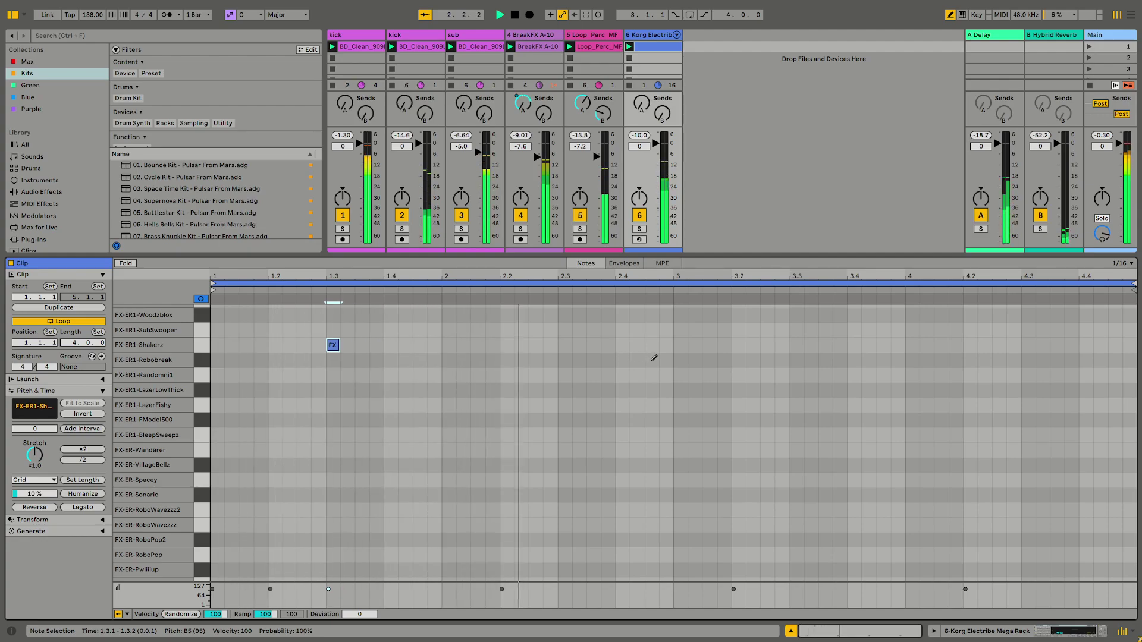
pyautogui.click(565, 345)
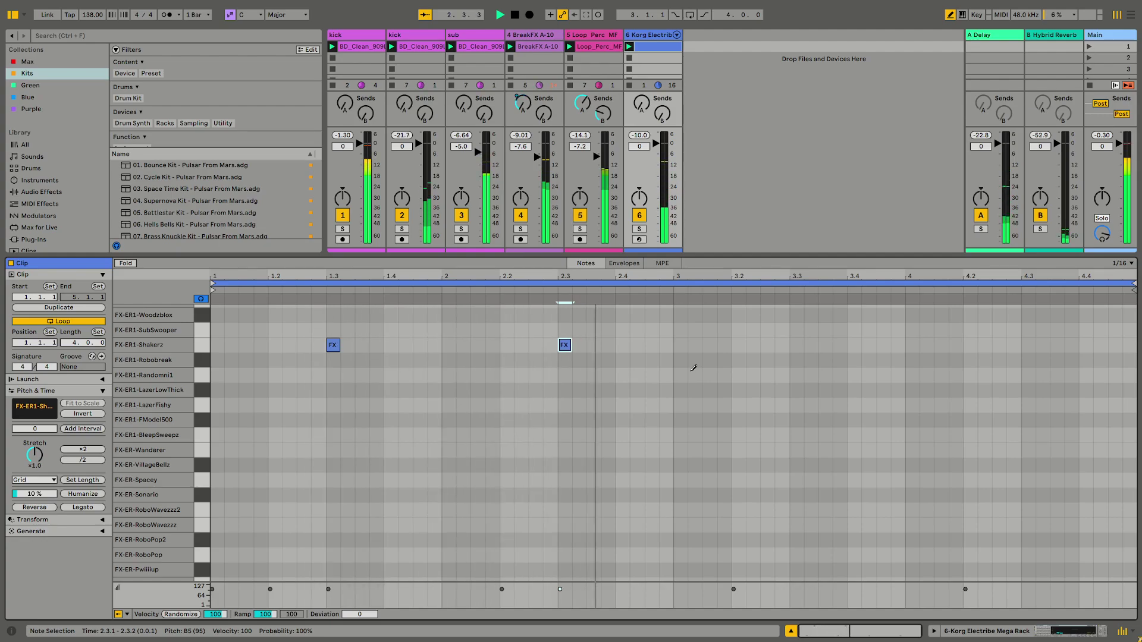
pyautogui.click(738, 345)
pyautogui.press('space')
pyautogui.click(740, 345)
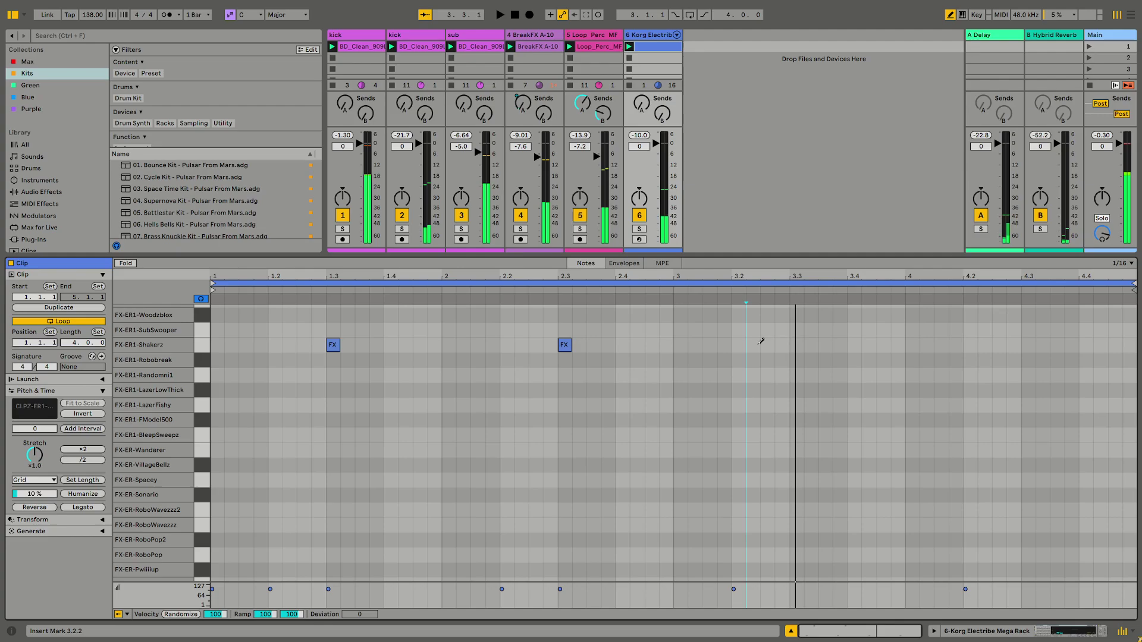
pyautogui.click(796, 346)
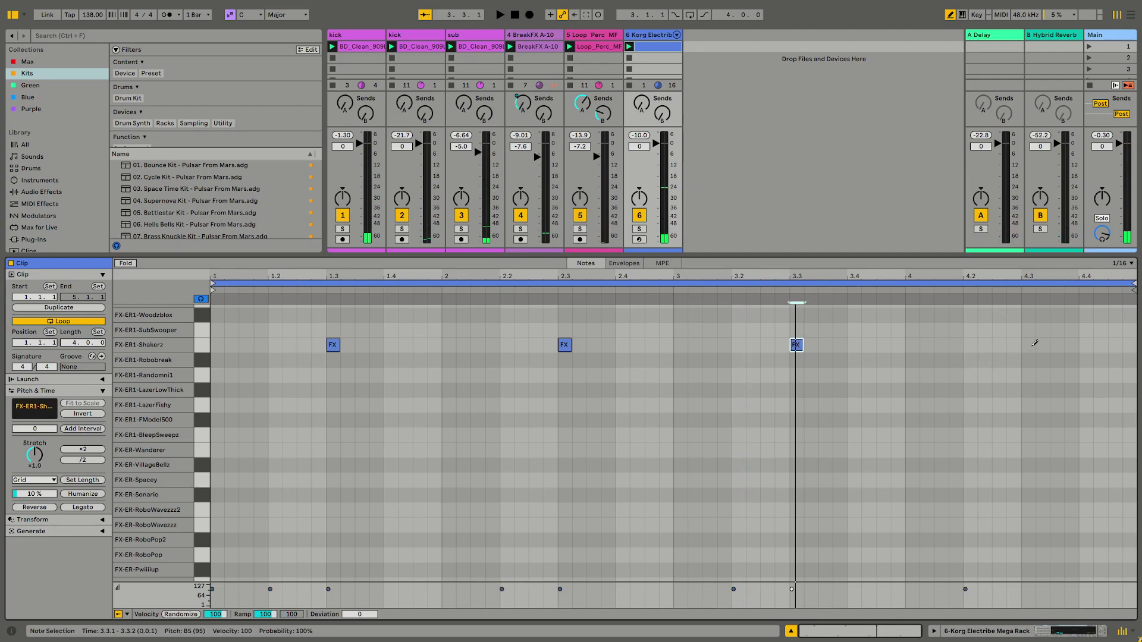
pyautogui.click(1023, 346)
# Audition the rack's hi-hat pads, including ShortyHat, 909open and 909openDrunkz, then play the loop
pyautogui.scroll(3, 205, 328)
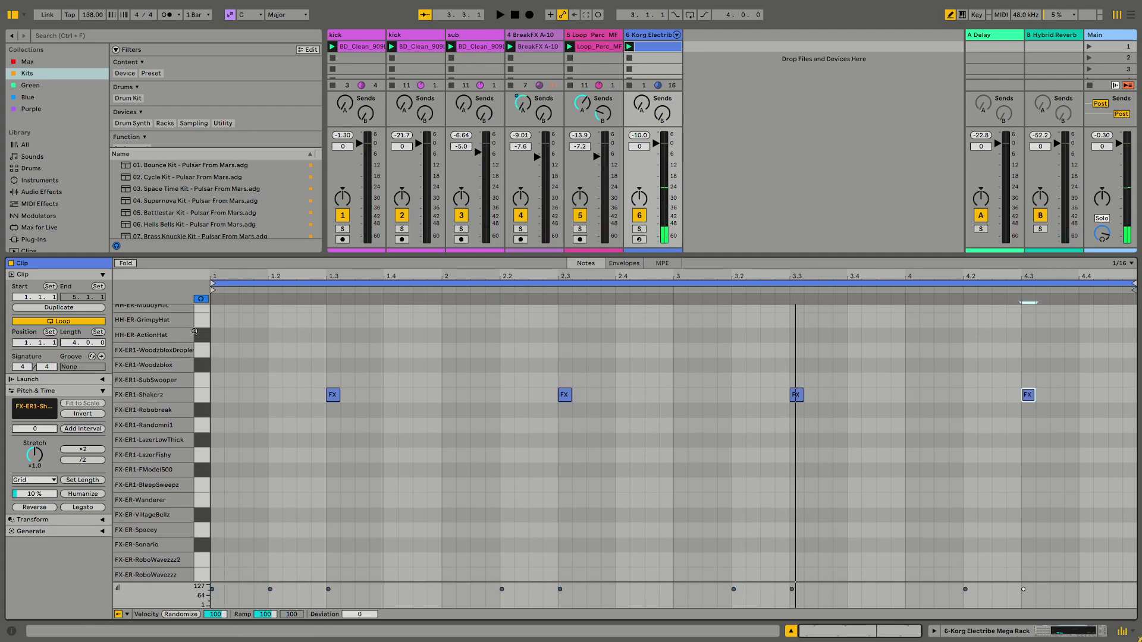
pyautogui.scroll(3, 201, 327)
pyautogui.click(201, 334)
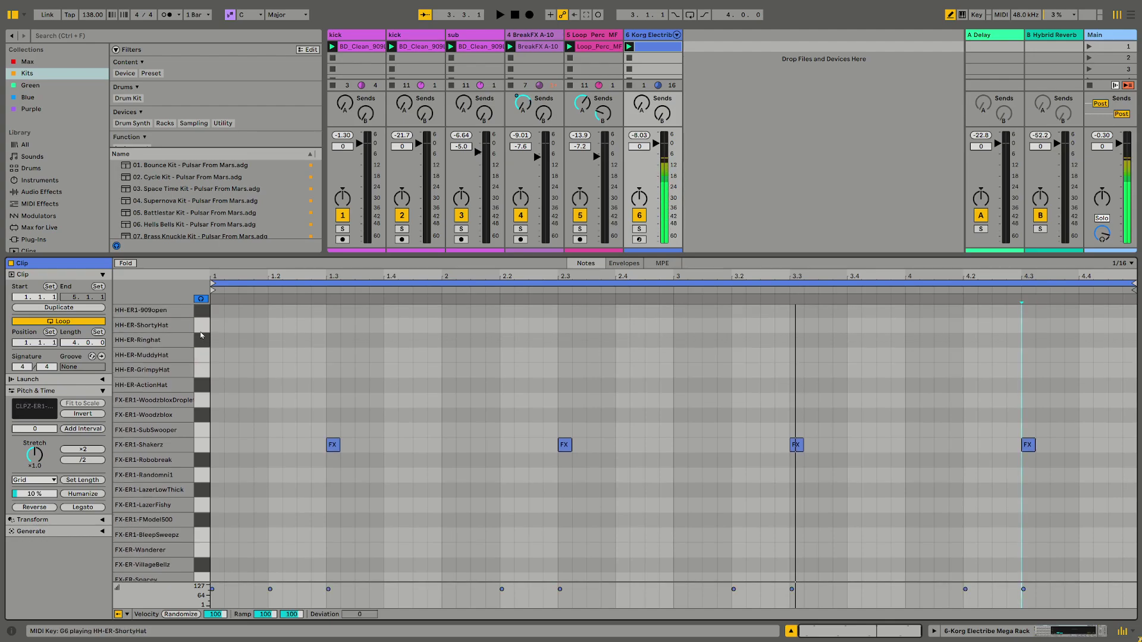
pyautogui.scroll(3, 201, 335)
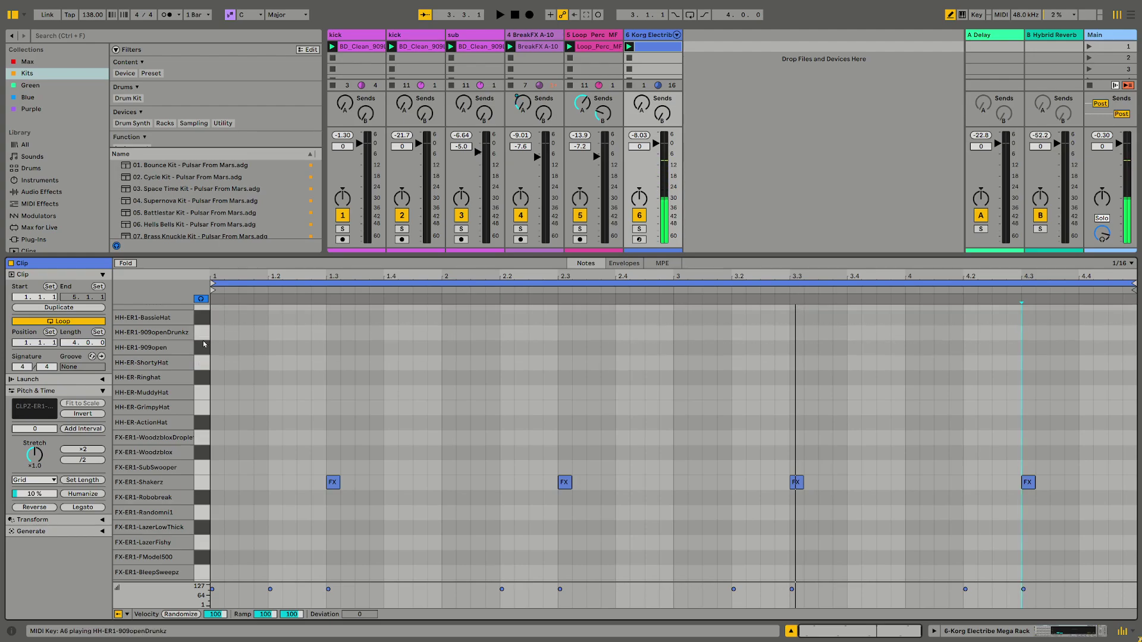
pyautogui.click(203, 369)
pyautogui.click(203, 369)
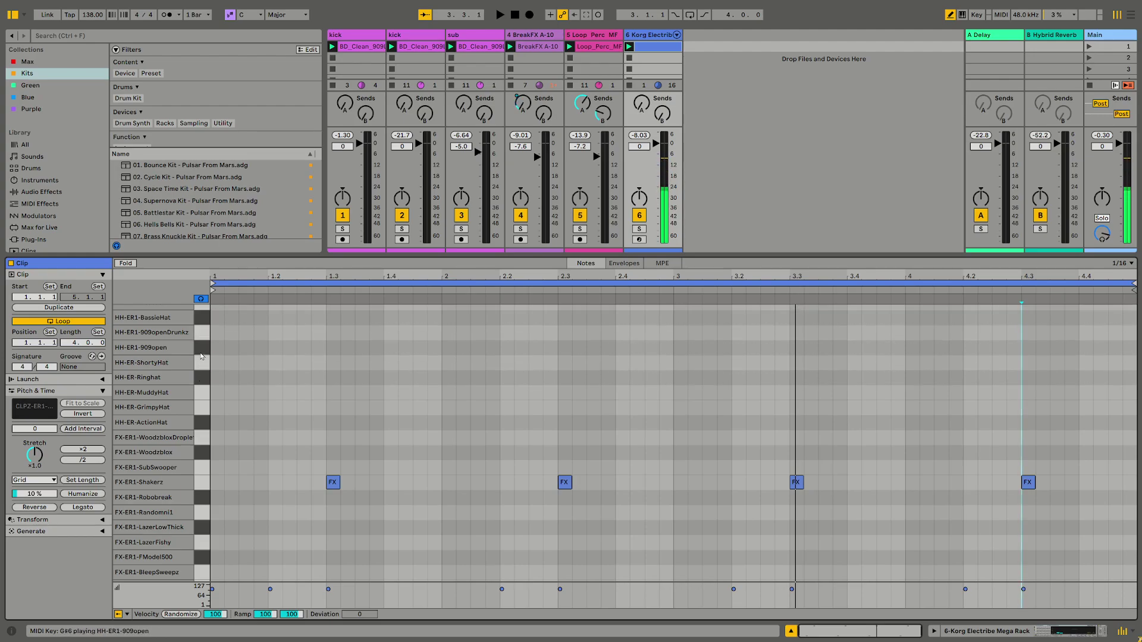
pyautogui.click(203, 366)
pyautogui.press('space')
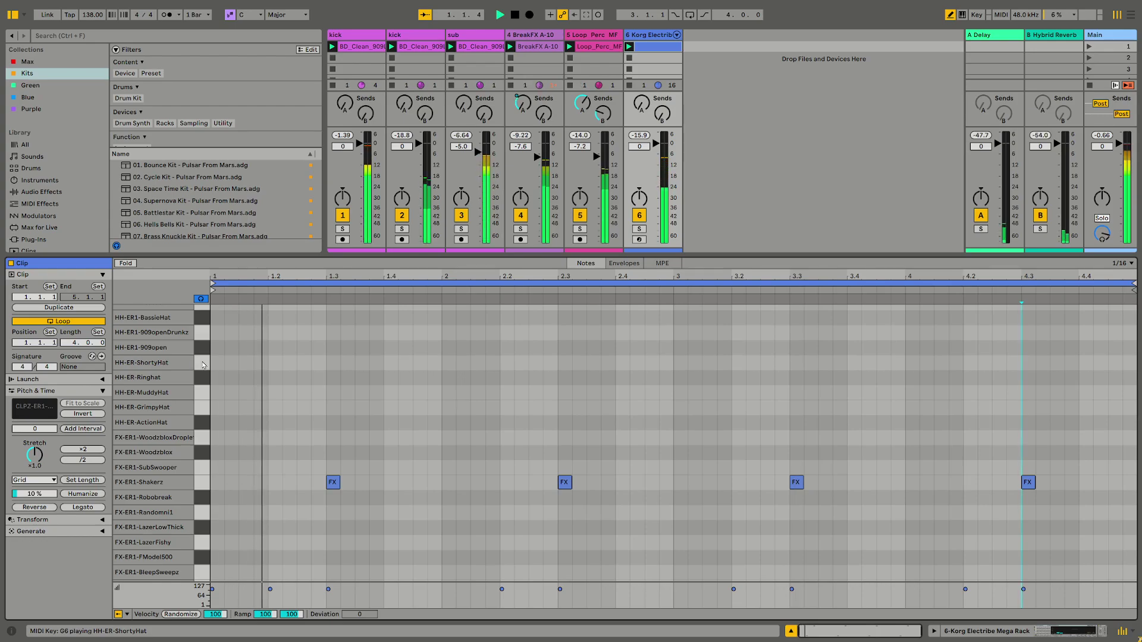
# Duplicate the Korg Electribe track and deactivate all notes in the copied clip
pyautogui.click(649, 37)
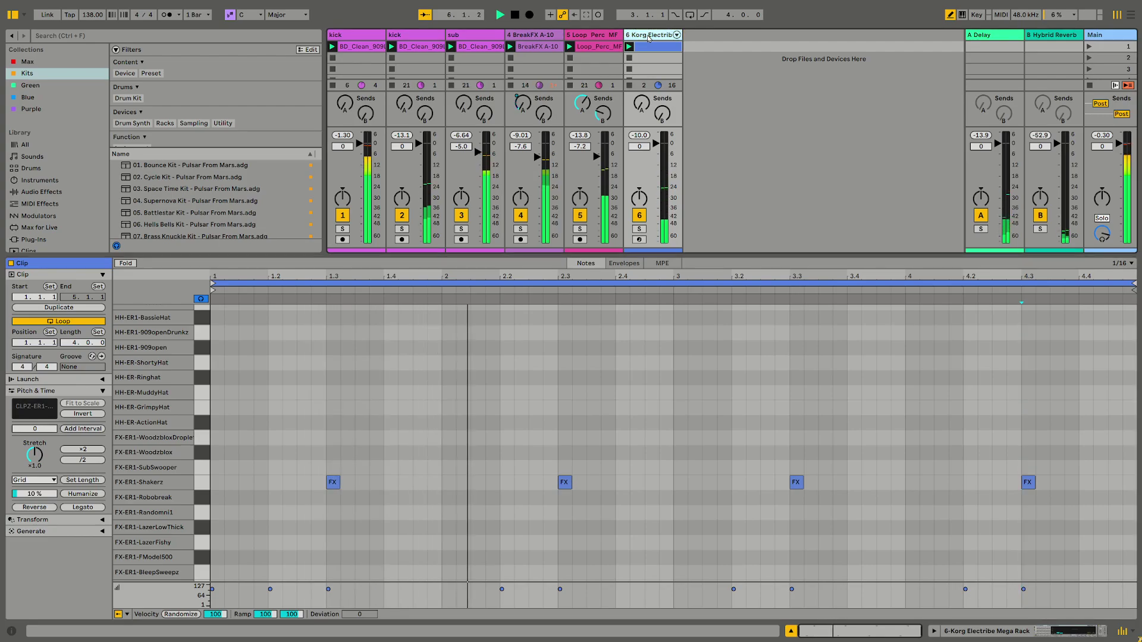
pyautogui.hotkey('ctrl', 'd')
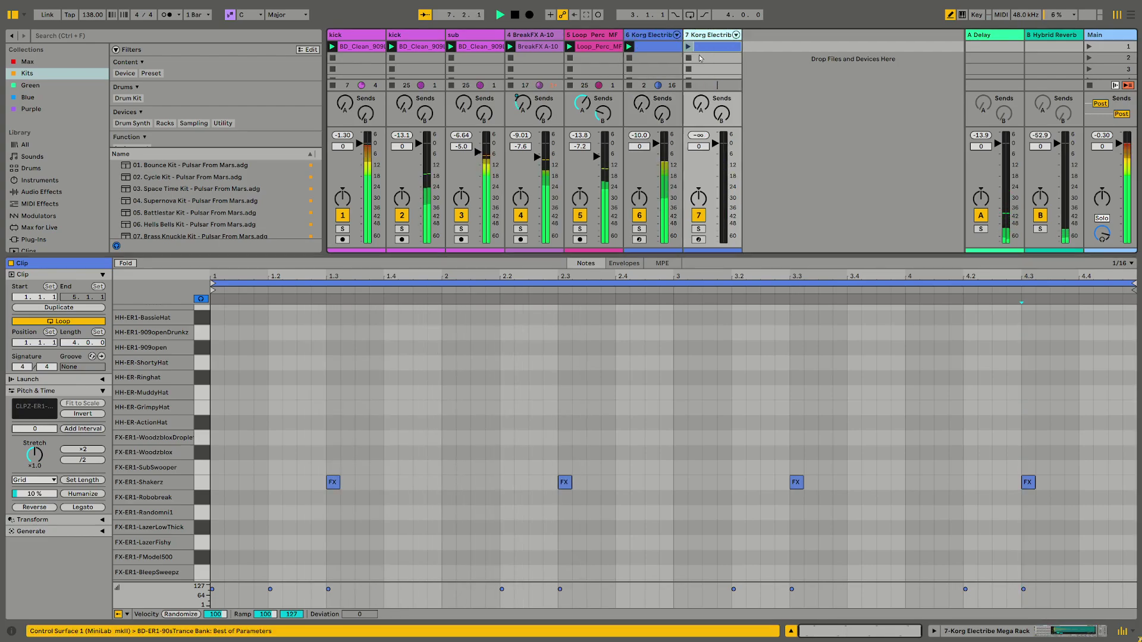
pyautogui.scroll(-5, 331, 400)
pyautogui.scroll(-4, 332, 400)
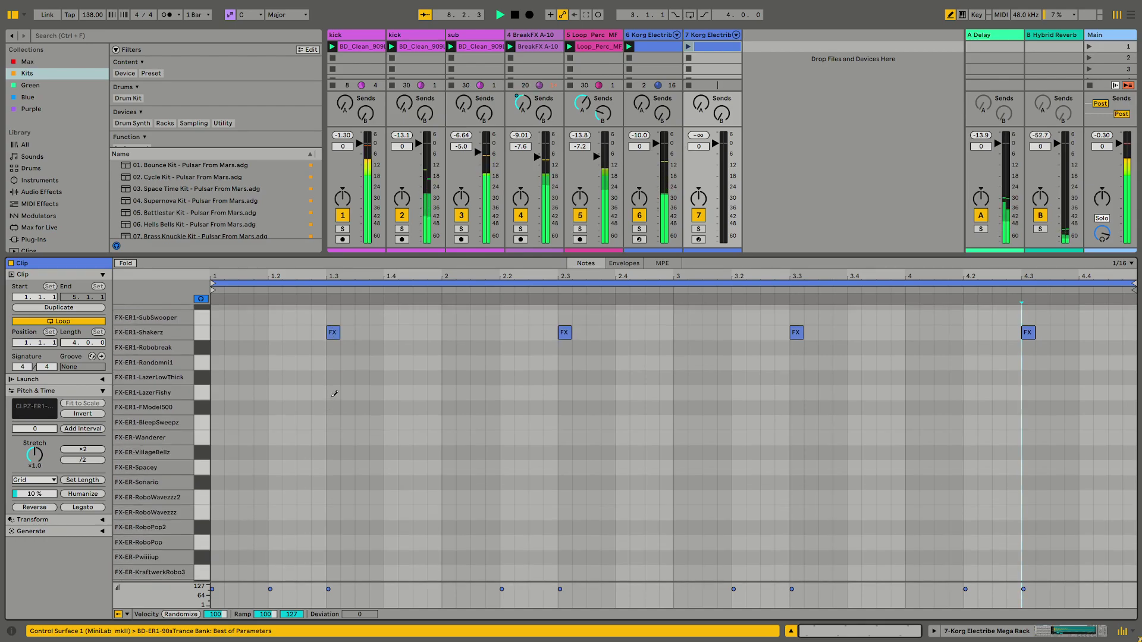
pyautogui.moveTo(162, 418); pyautogui.dragTo(128, 418)
pyautogui.scroll(-7, 281, 398)
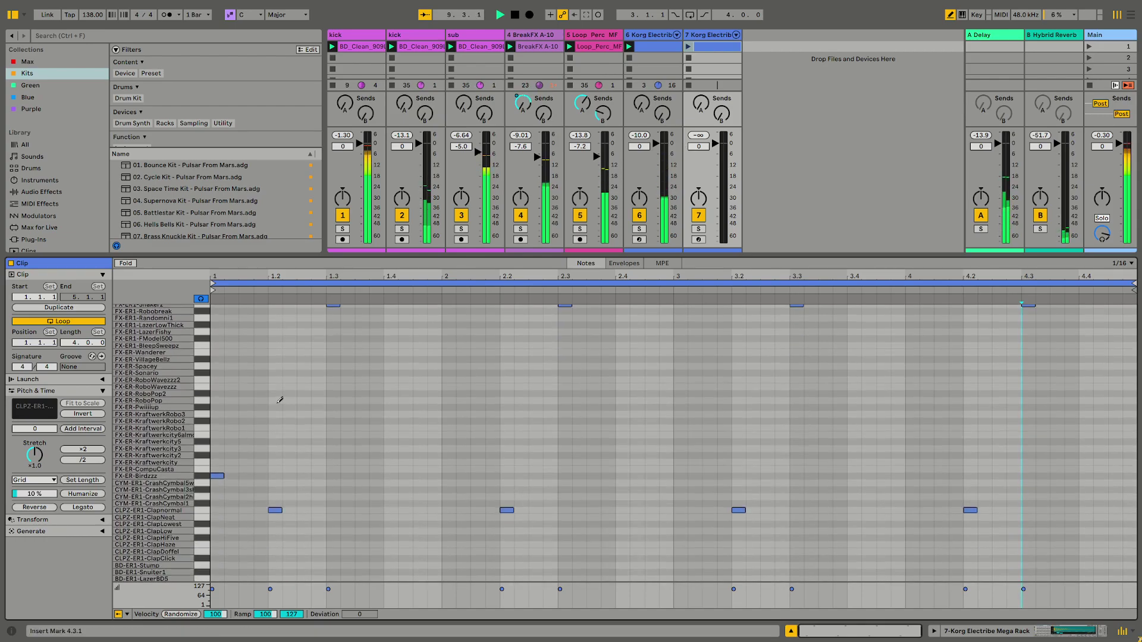
pyautogui.hotkey('ctrl', 'a')
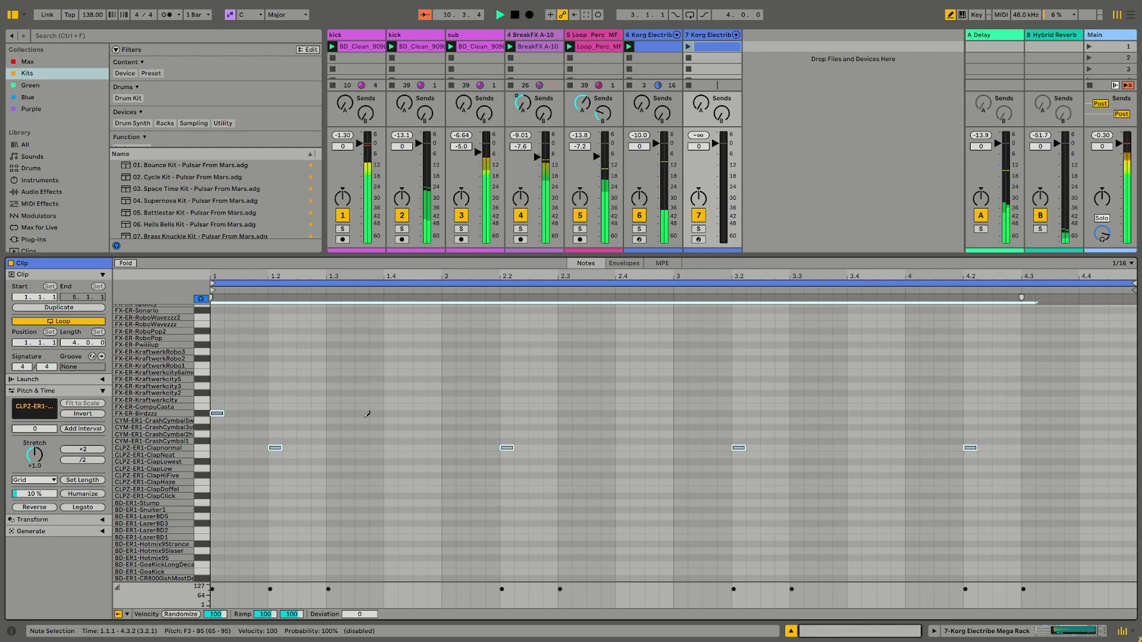
# Shorten the duplicated Electribe clip's loop to 0.2.0 and bring the hi-hat pads into reach
pyautogui.scroll(10, 367, 414)
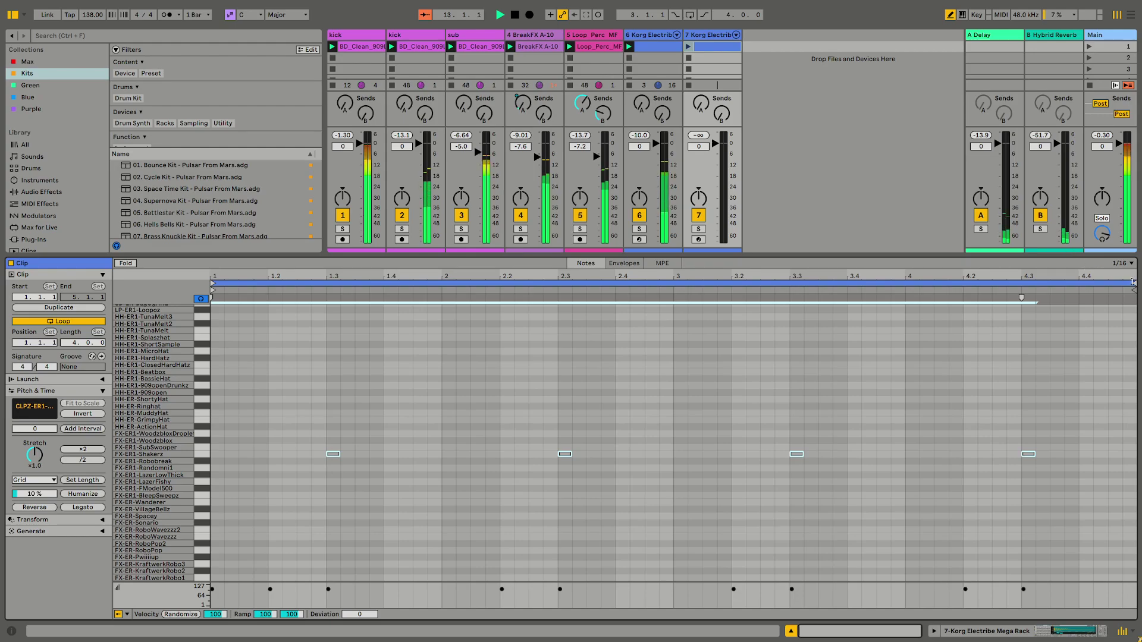
pyautogui.moveTo(1138, 286); pyautogui.dragTo(326, 285)
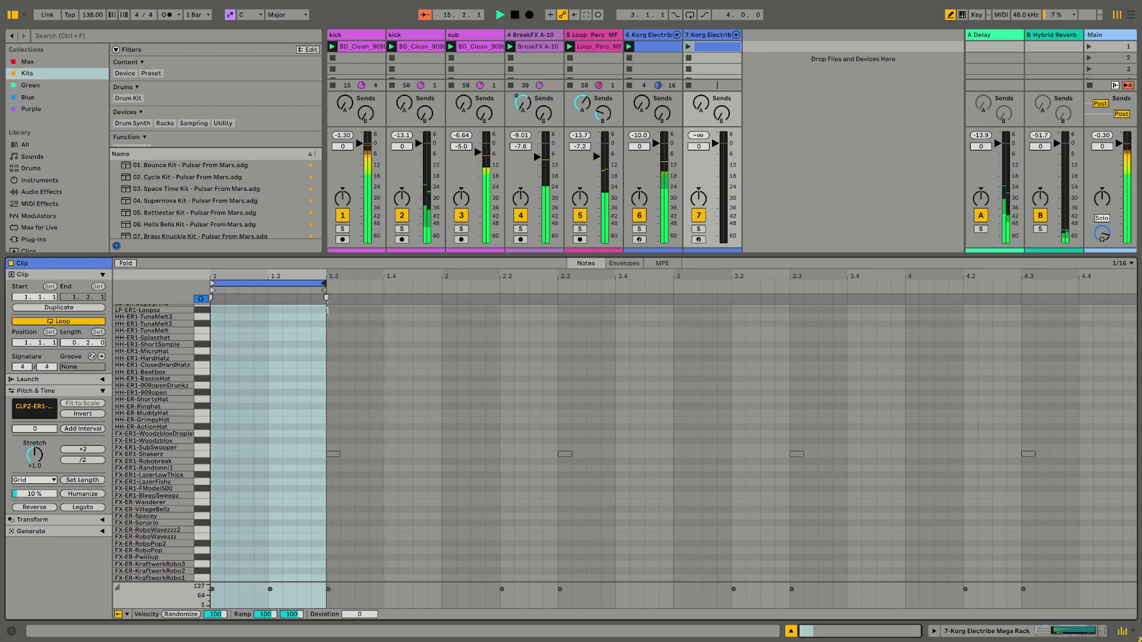
pyautogui.scroll(4, 174, 360)
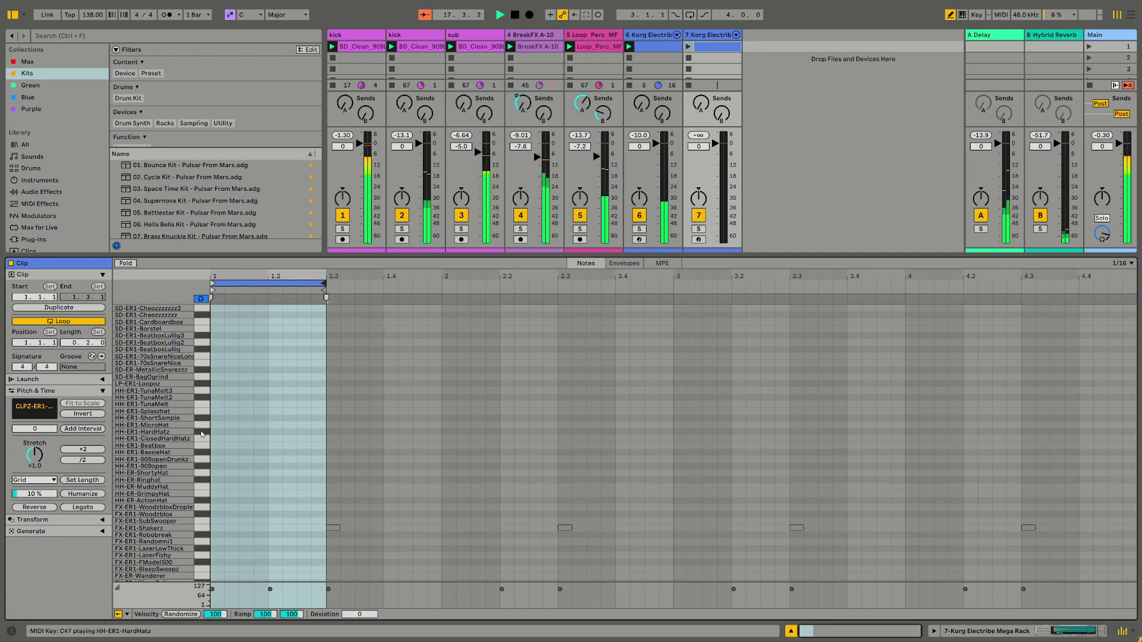
# Fill the 0.2.0 loop with HH-ER1-MicroHat notes on all eight sixteenth steps from 1.1.1 to 1.2.4
pyautogui.click(217, 424)
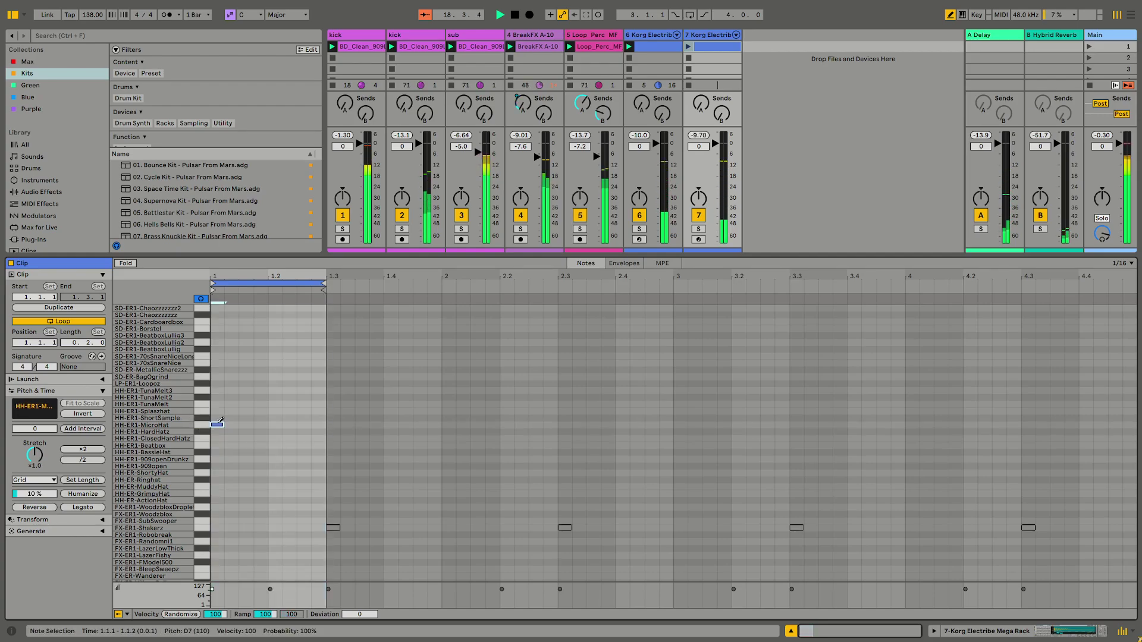
pyautogui.doubleClick(245, 426)
pyautogui.scroll(-3, 244, 427)
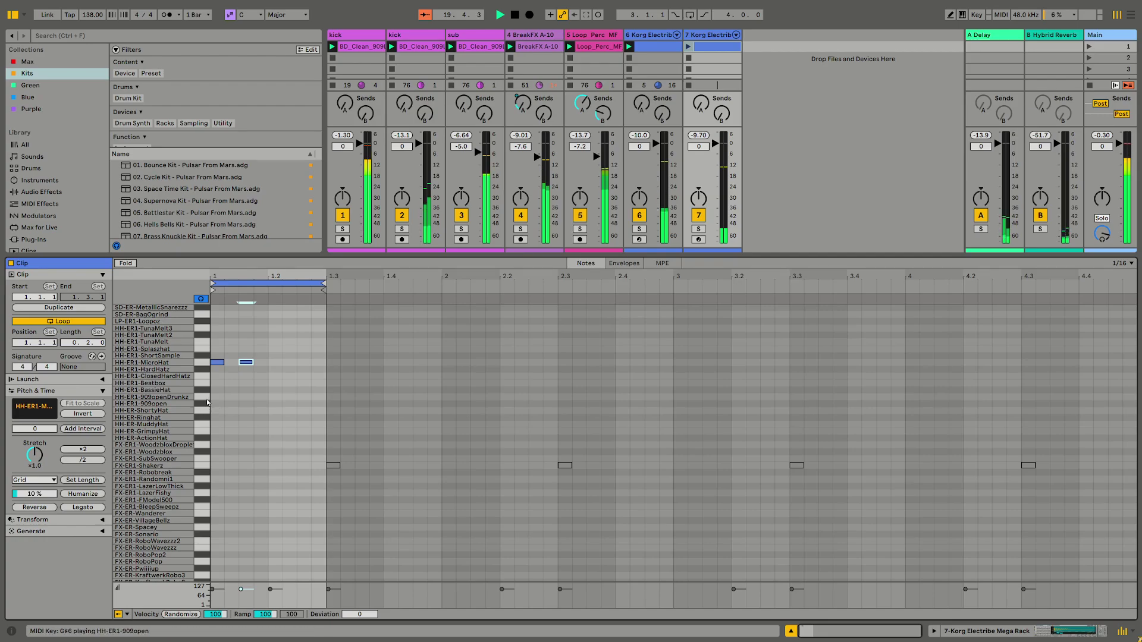
pyautogui.scroll(3, 220, 393)
pyautogui.click(256, 375)
pyautogui.click(321, 374)
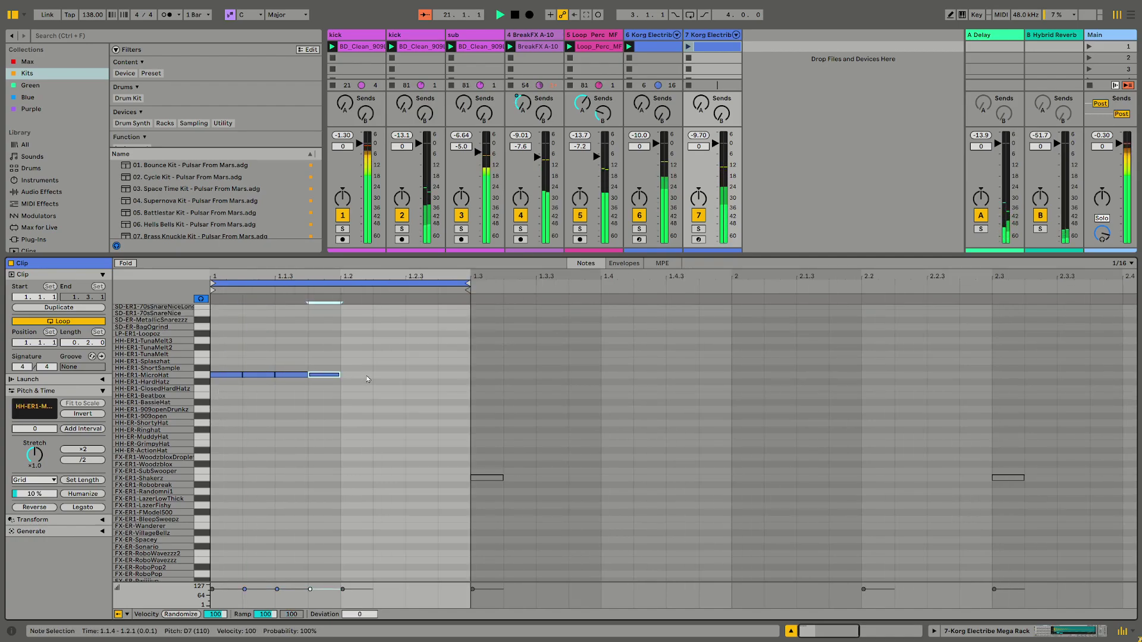
pyautogui.click(355, 375)
pyautogui.click(390, 375)
pyautogui.click(423, 375)
pyautogui.click(445, 375)
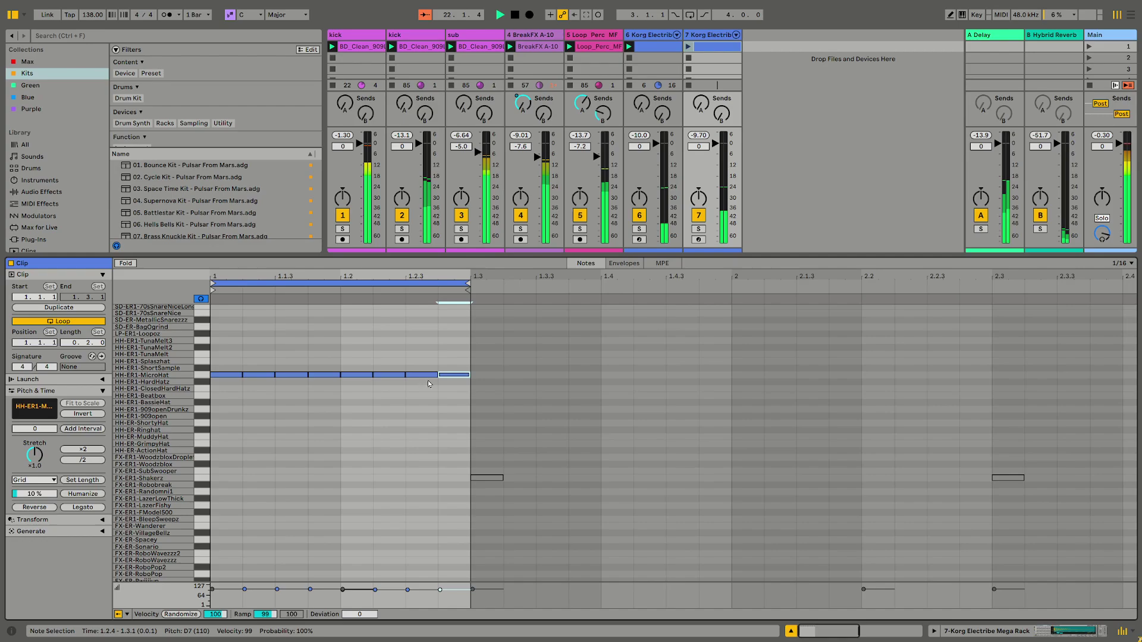
# Randomize the velocities of all eight MicroHat notes and launch the hi-hat clip on track 7
pyautogui.moveTo(250, 352); pyautogui.dragTo(461, 423)
pyautogui.click(182, 615)
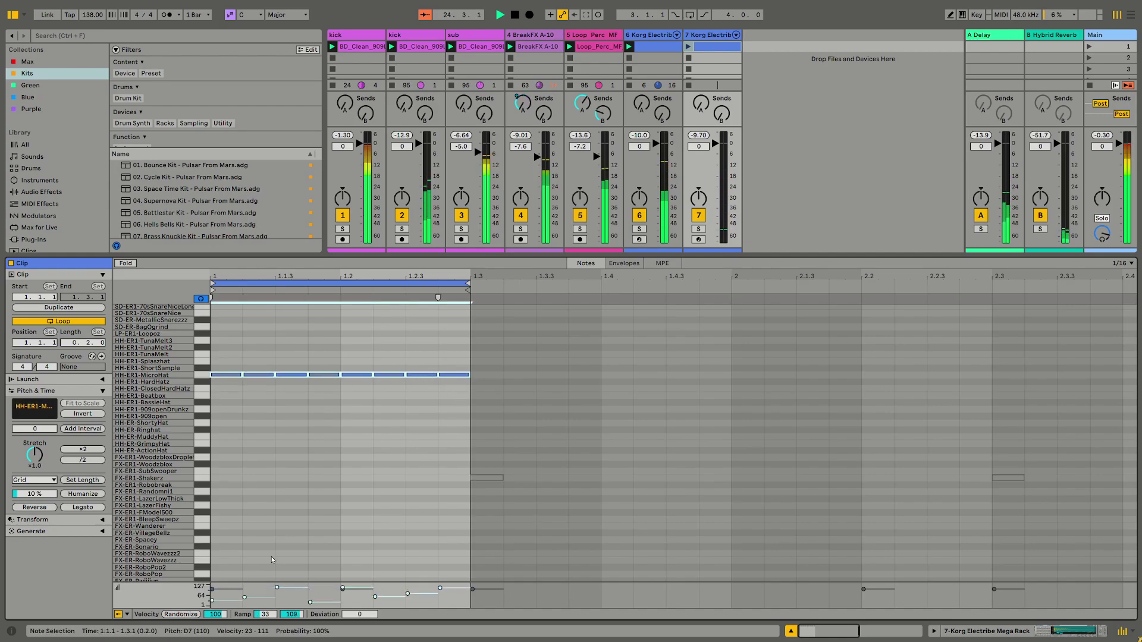
pyautogui.click(689, 47)
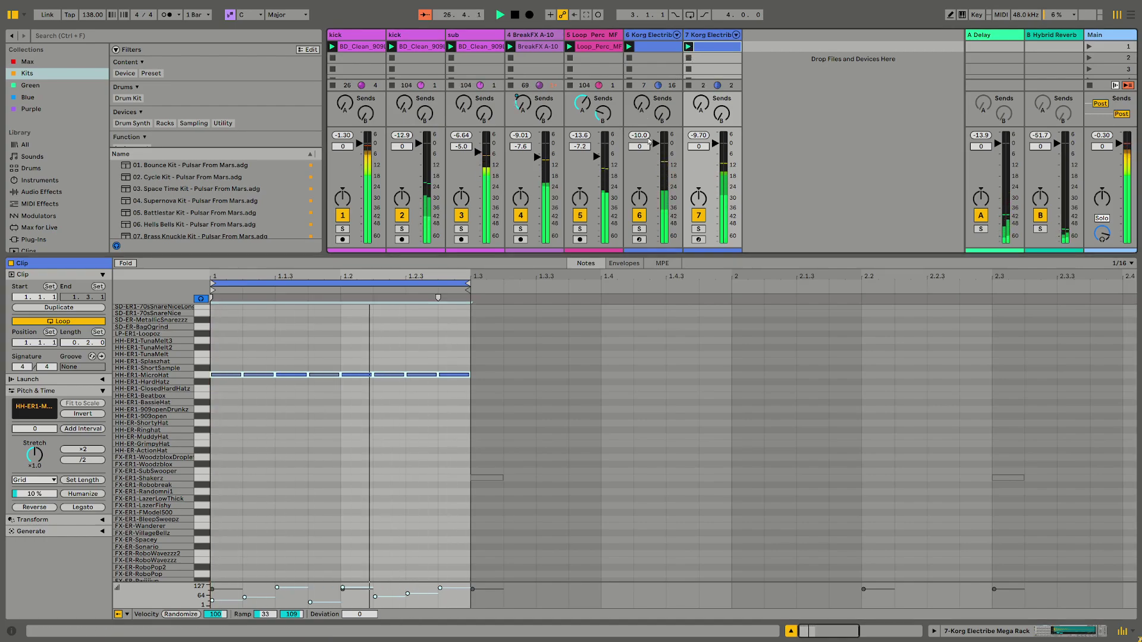
# Solo track 7 and audition the HH-ER1-HardHatz and HH-ER1-ClosedHardHatz pads
pyautogui.click(698, 229)
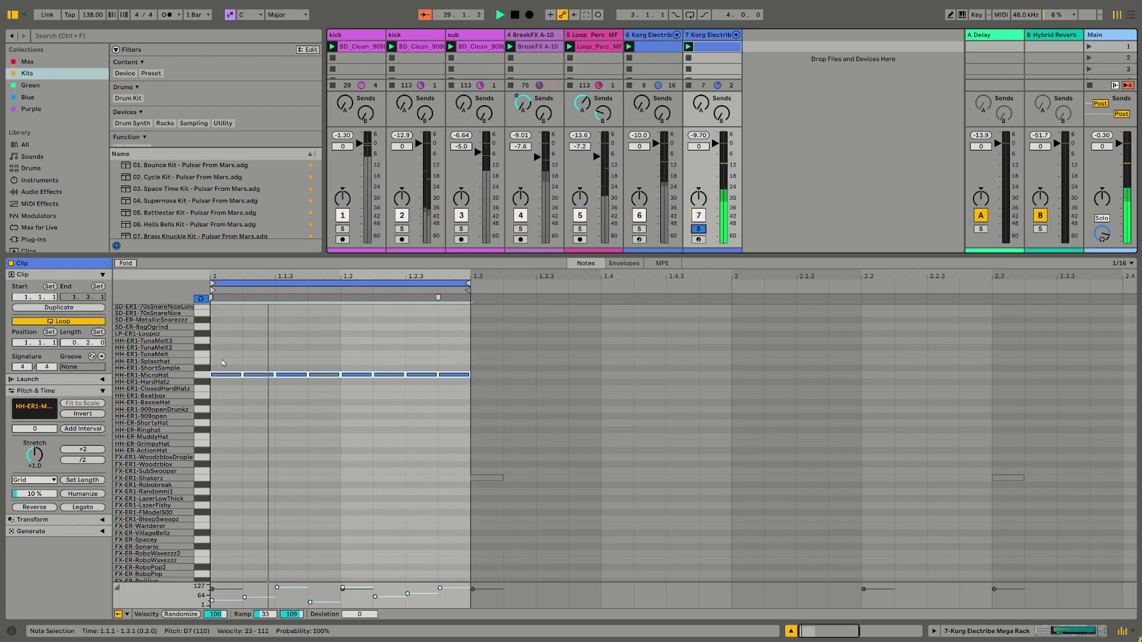
pyautogui.click(204, 382)
pyautogui.click(205, 390)
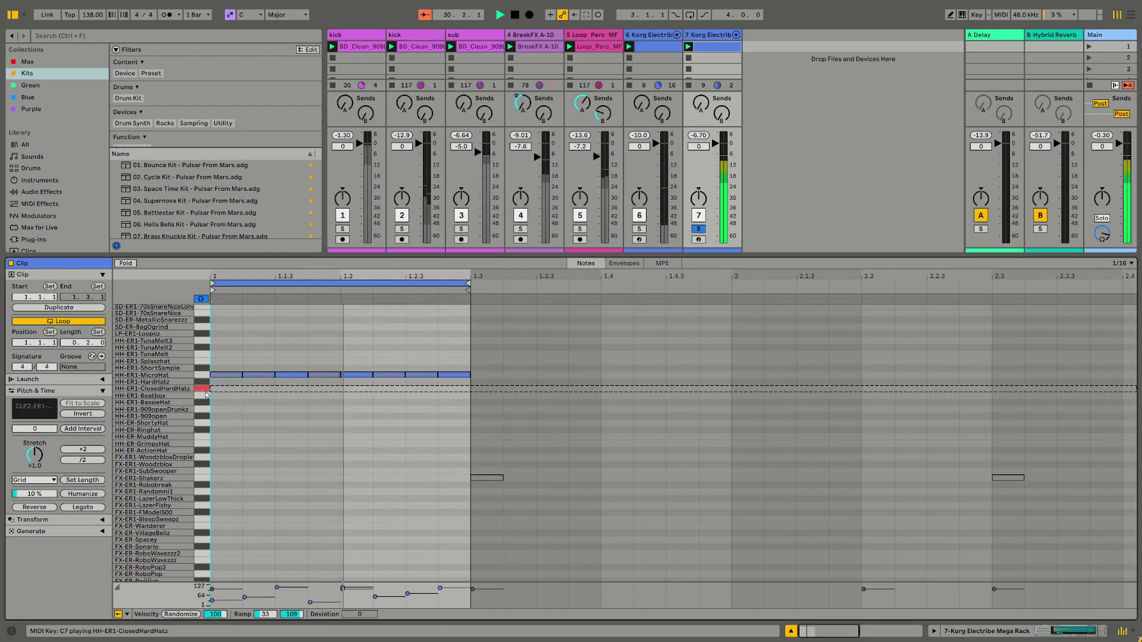
# Add HH-ER1-ClosedHardHatz notes at 1.1.3 and 1.2.3 and play the loop from the start
pyautogui.click(295, 398)
pyautogui.doubleClick(295, 396)
pyautogui.doubleClick(291, 397)
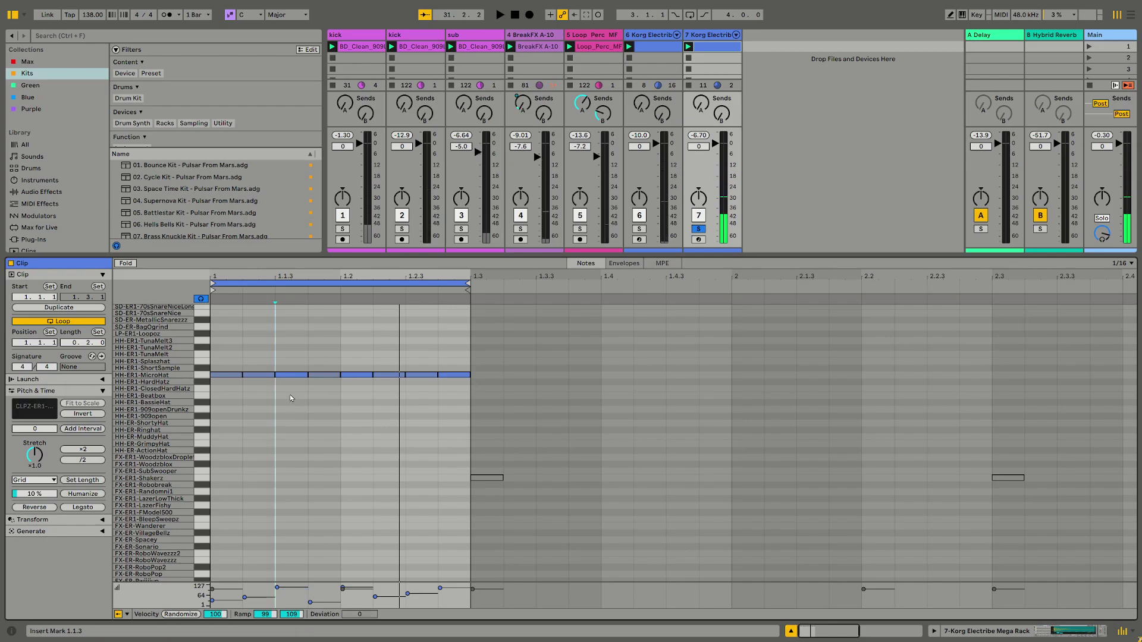
pyautogui.doubleClick(292, 390)
pyautogui.doubleClick(292, 396)
pyautogui.doubleClick(292, 396)
pyautogui.doubleClick(292, 390)
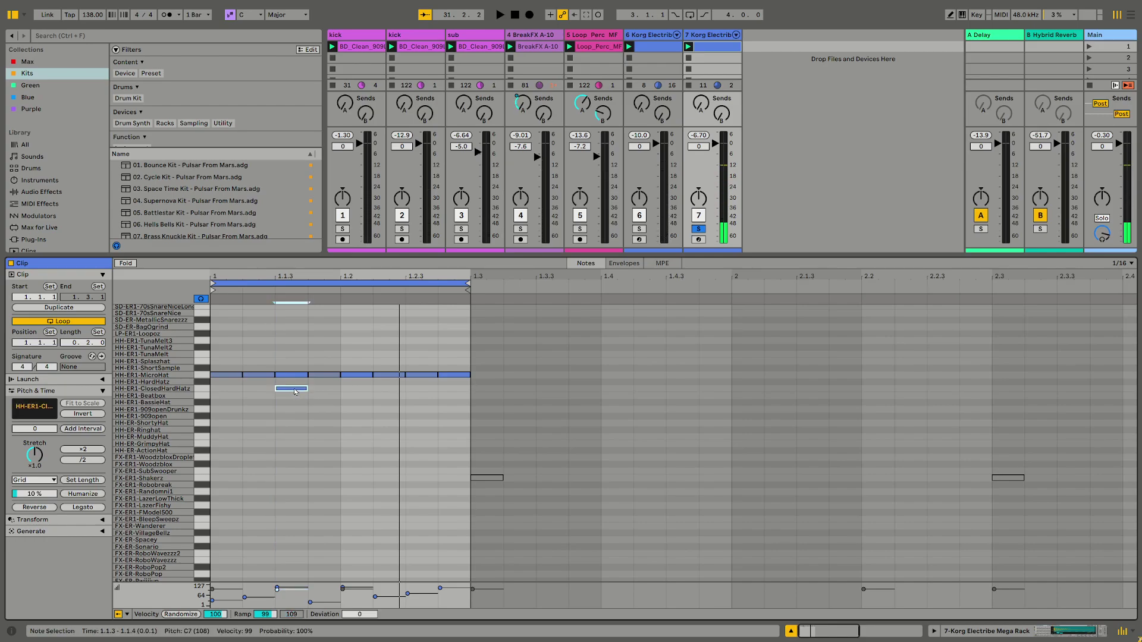
pyautogui.doubleClick(293, 389)
pyautogui.click(416, 390)
pyautogui.doubleClick(420, 390)
pyautogui.press('space')
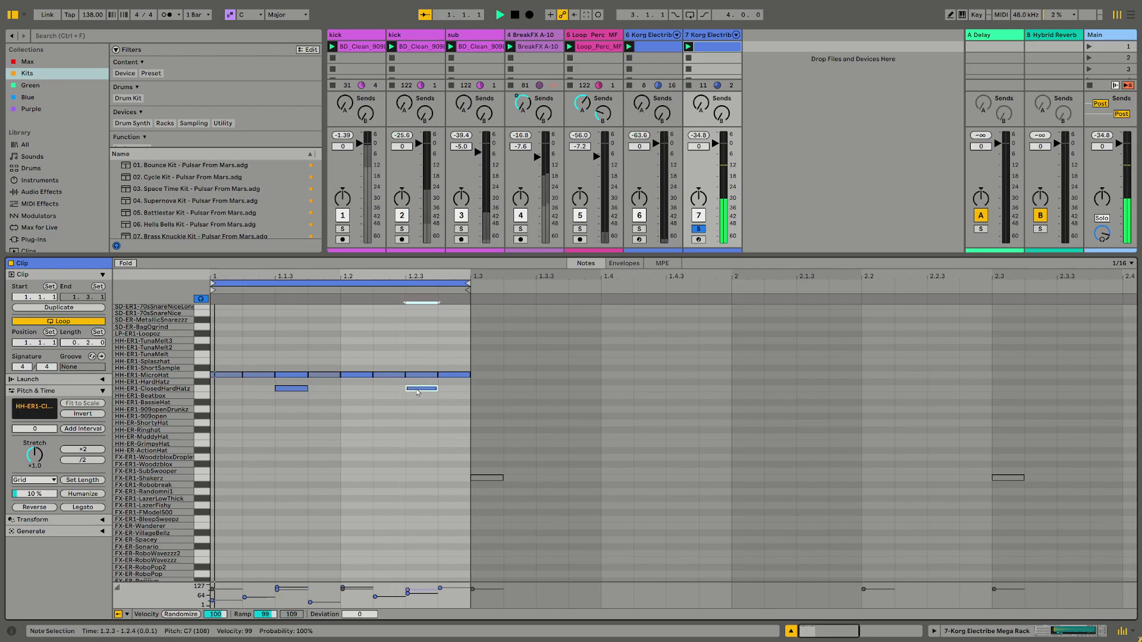
# Unsolo track 7 to hear the full mix, stop playback and delete both ClosedHardHatz notes
pyautogui.click(700, 230)
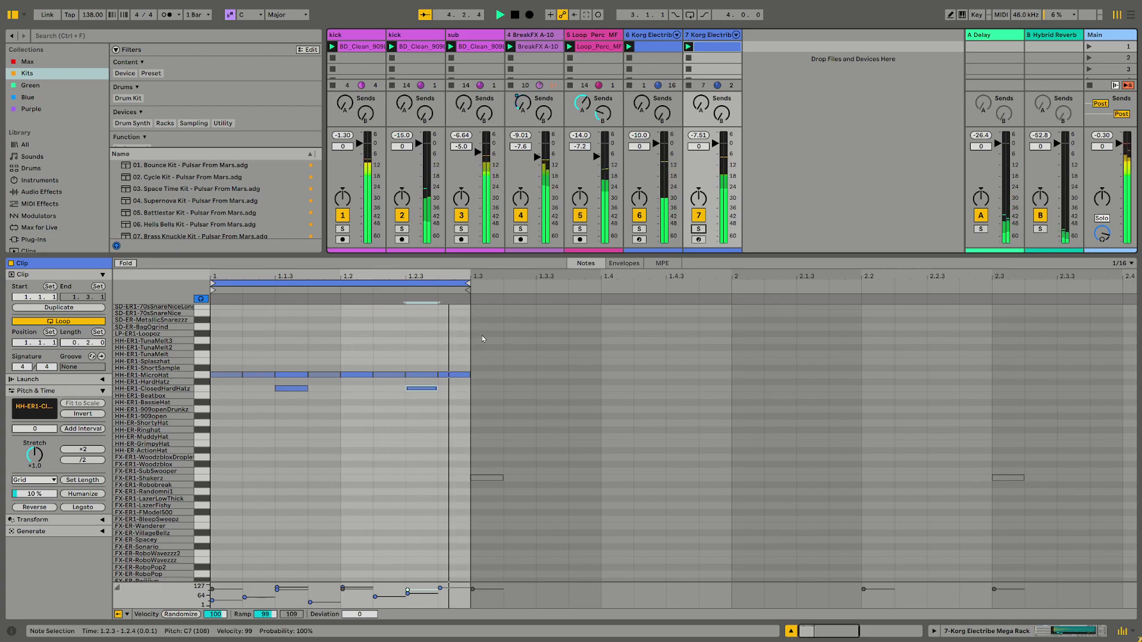
pyautogui.press('space')
pyautogui.doubleClick(304, 390)
pyautogui.doubleClick(420, 389)
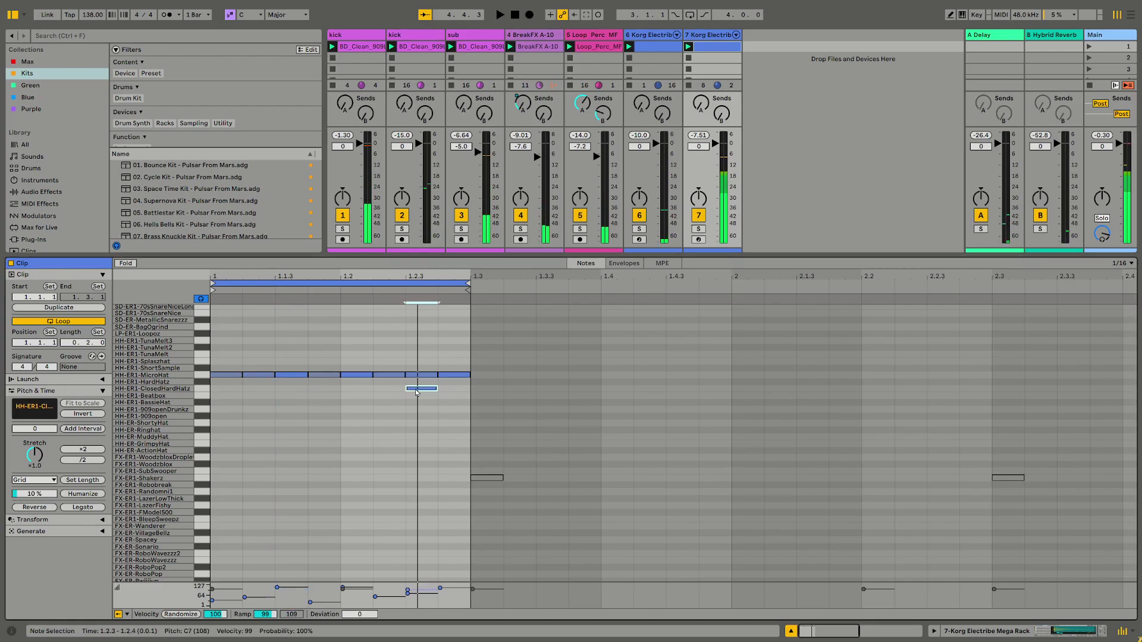
# Move all MicroHat notes up to HH-ER1-ShortSample and compare the part soloed and in the full mix
pyautogui.moveTo(231, 347); pyautogui.dragTo(543, 446)
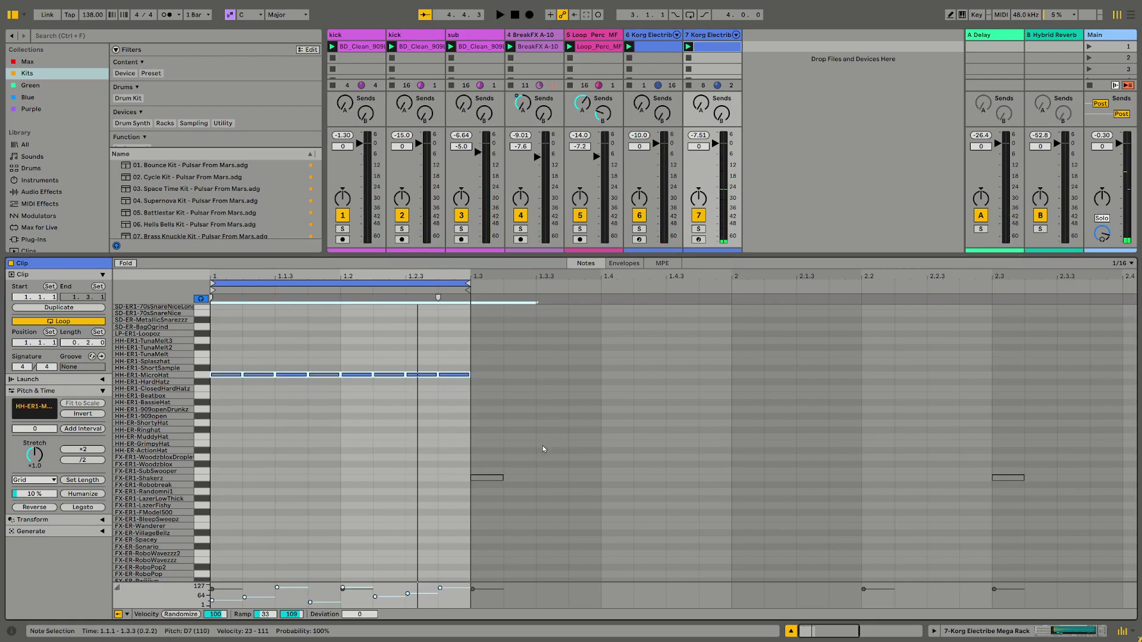
pyautogui.press('Up')
pyautogui.press('space')
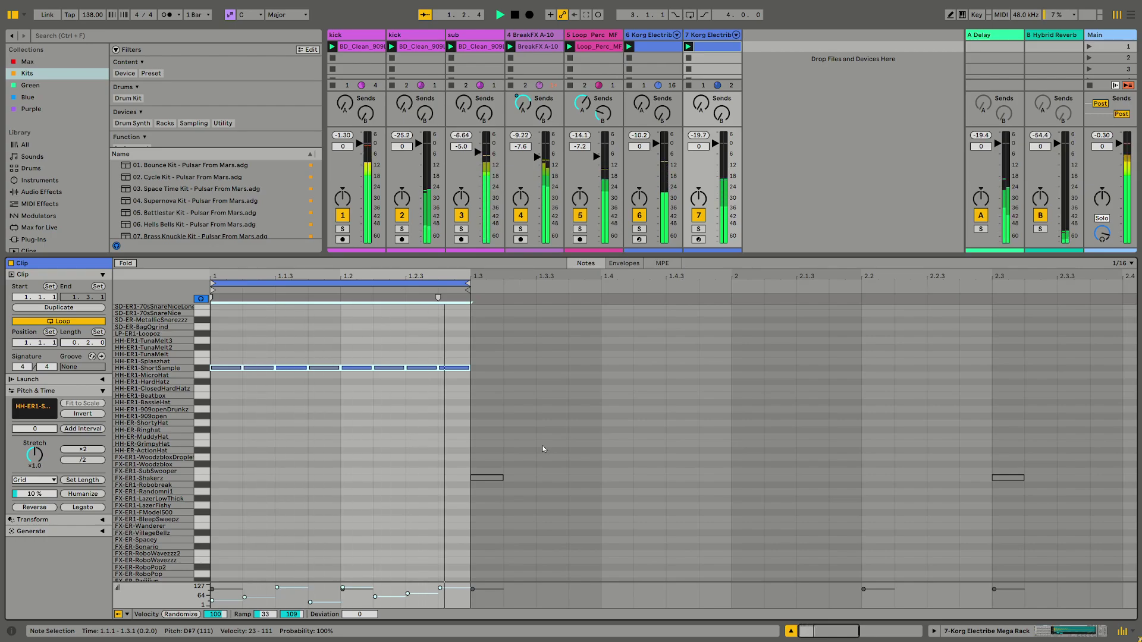
pyautogui.click(697, 230)
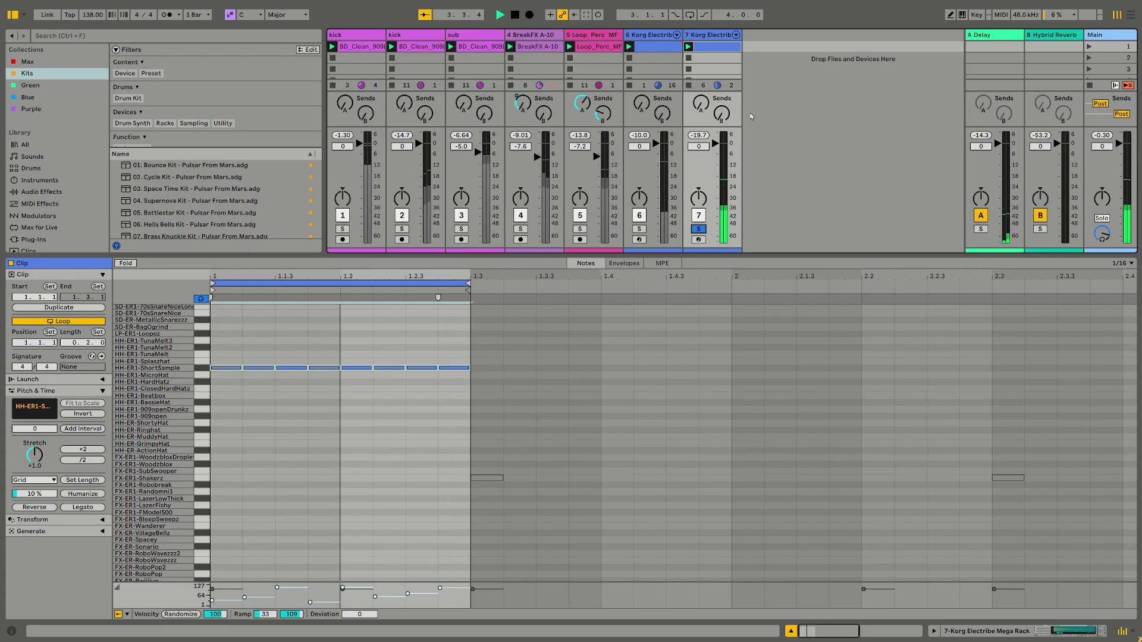
pyautogui.click(698, 229)
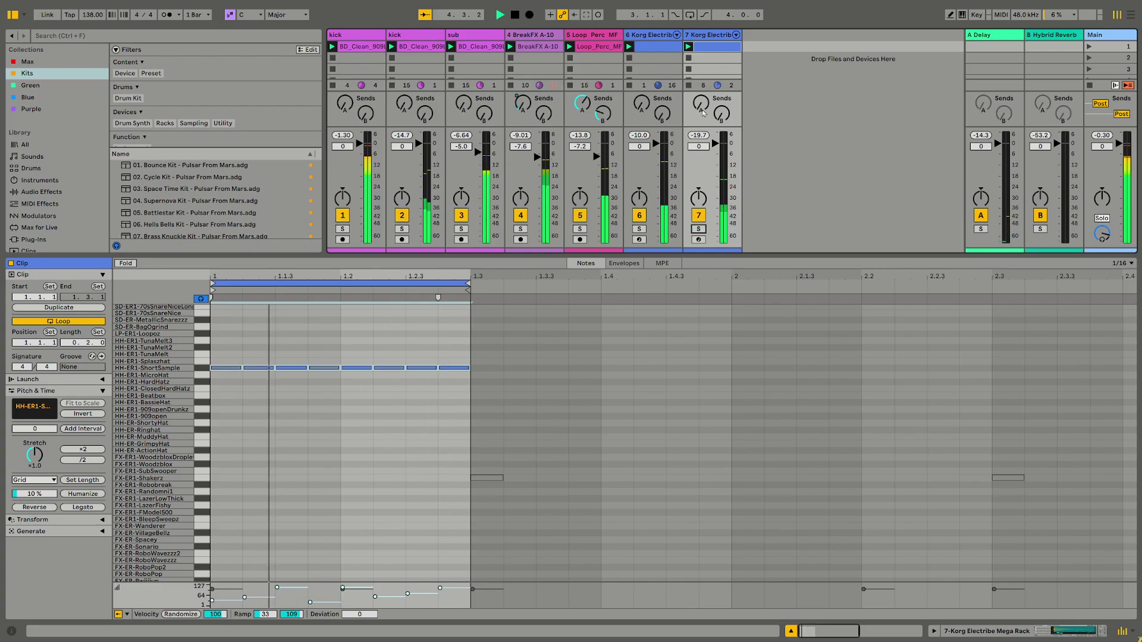
# Open the HH-ER1-ShortSample pad in track 7's drum rack and set its transpose to -4 st and volume to -3.43 dB
pyautogui.doubleClick(708, 35)
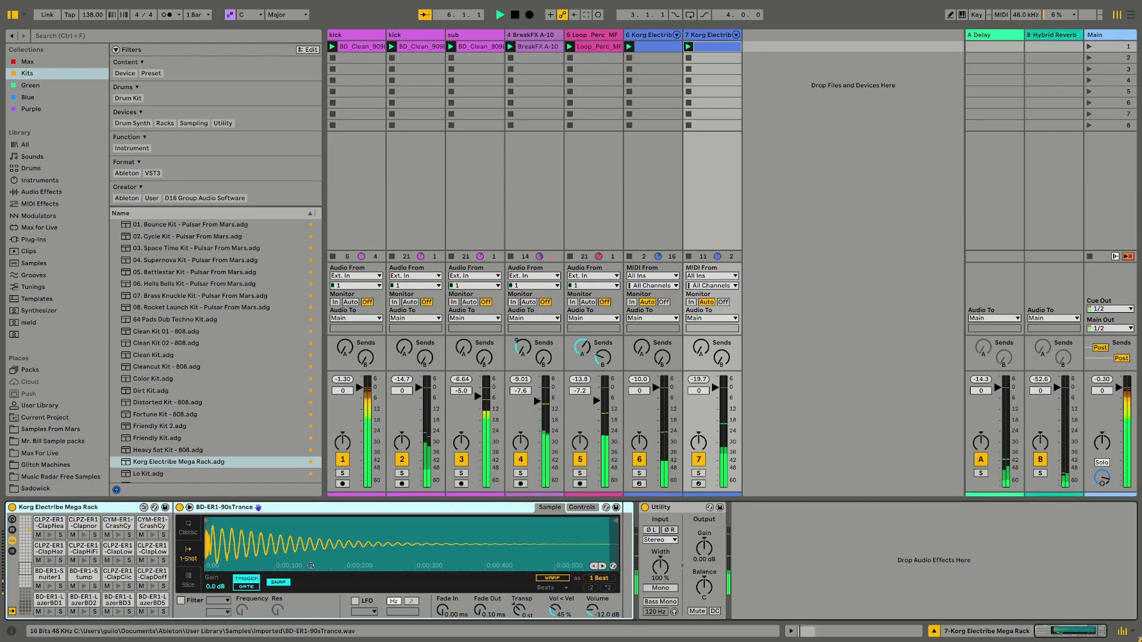
pyautogui.scroll(4, 70, 558)
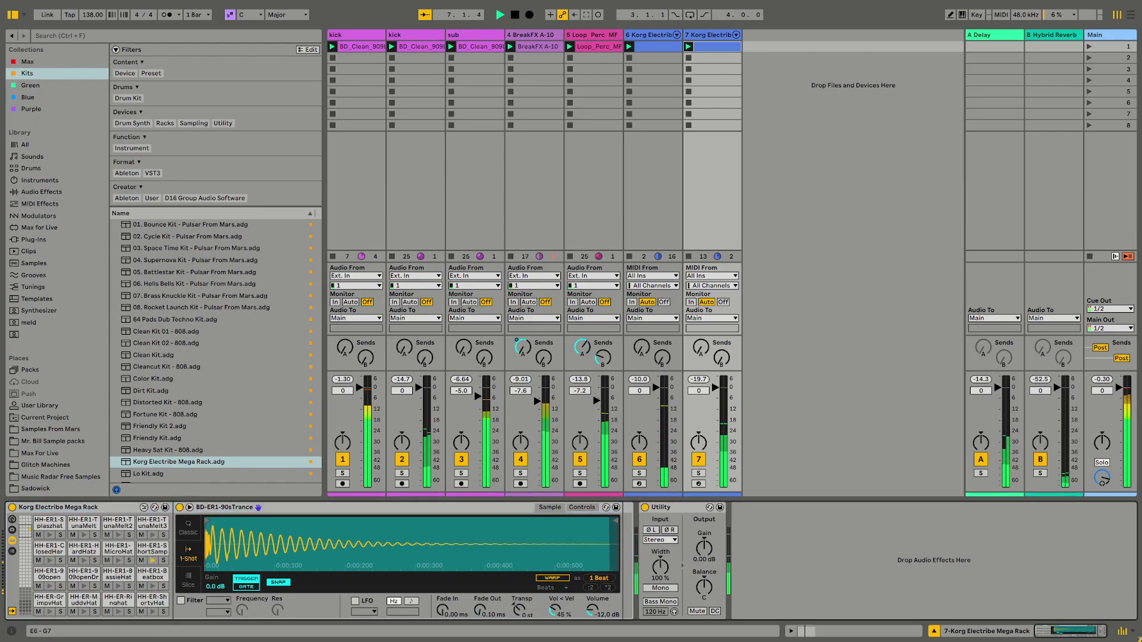
pyautogui.scroll(3, 95, 557)
pyautogui.click(147, 550)
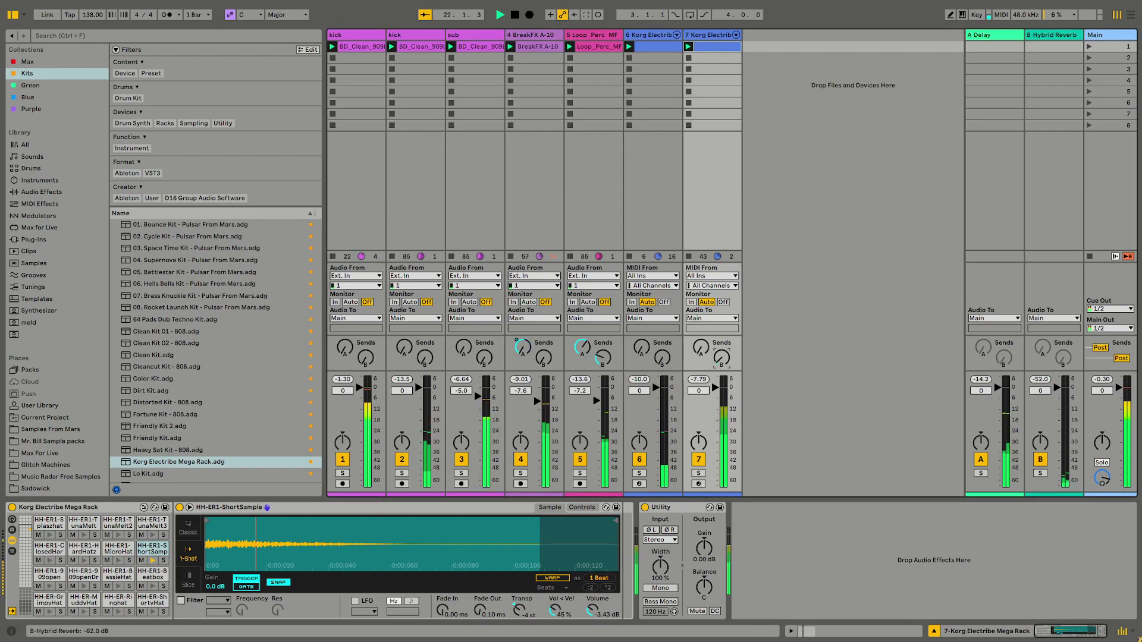
pyautogui.moveTo(721, 358); pyautogui.dragTo(721, 367)
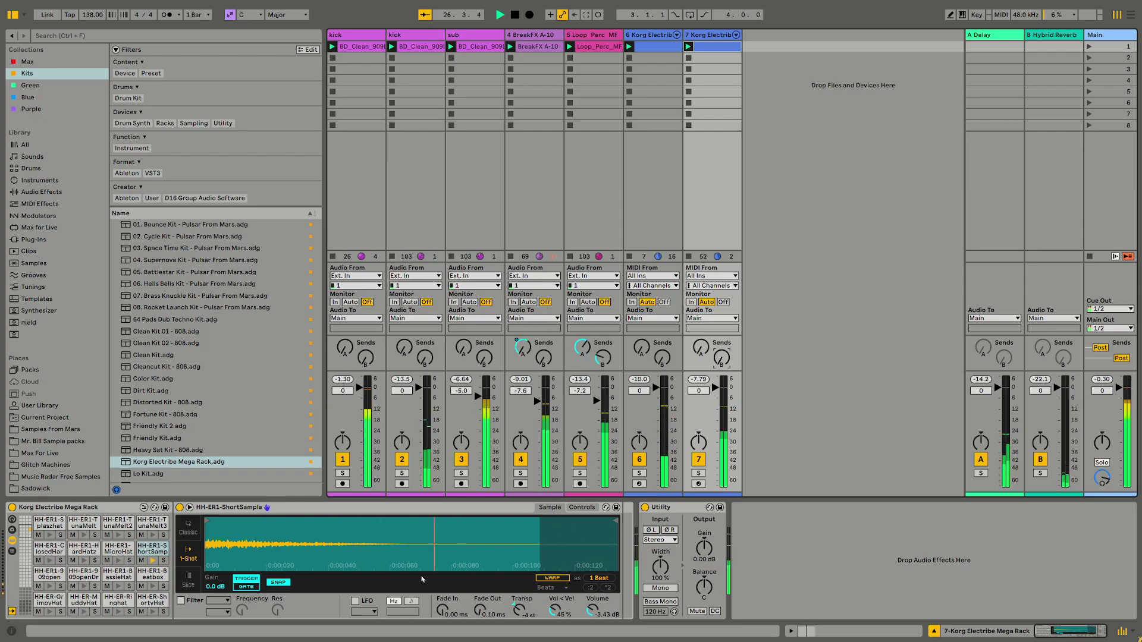
# Shorten the ShortSample hat's playback region to about 50 ms in 1-Shot mode and set its fade out to 39.3 ms
pyautogui.click(187, 530)
pyautogui.click(188, 553)
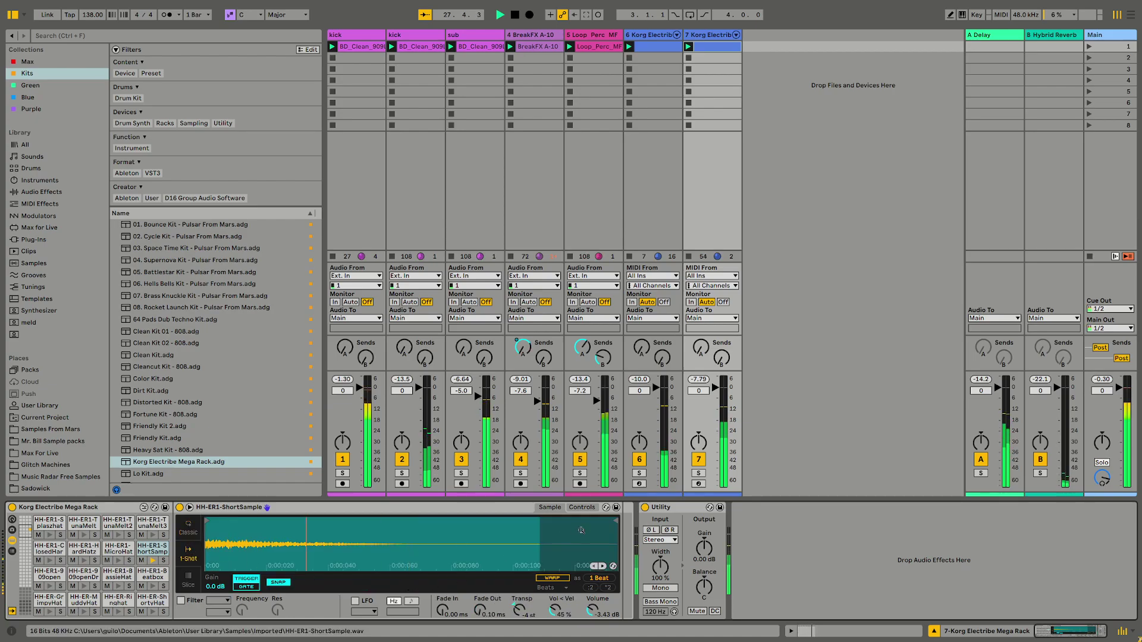
pyautogui.moveTo(615, 521); pyautogui.dragTo(283, 521)
pyautogui.moveTo(479, 610); pyautogui.dragTo(479, 580)
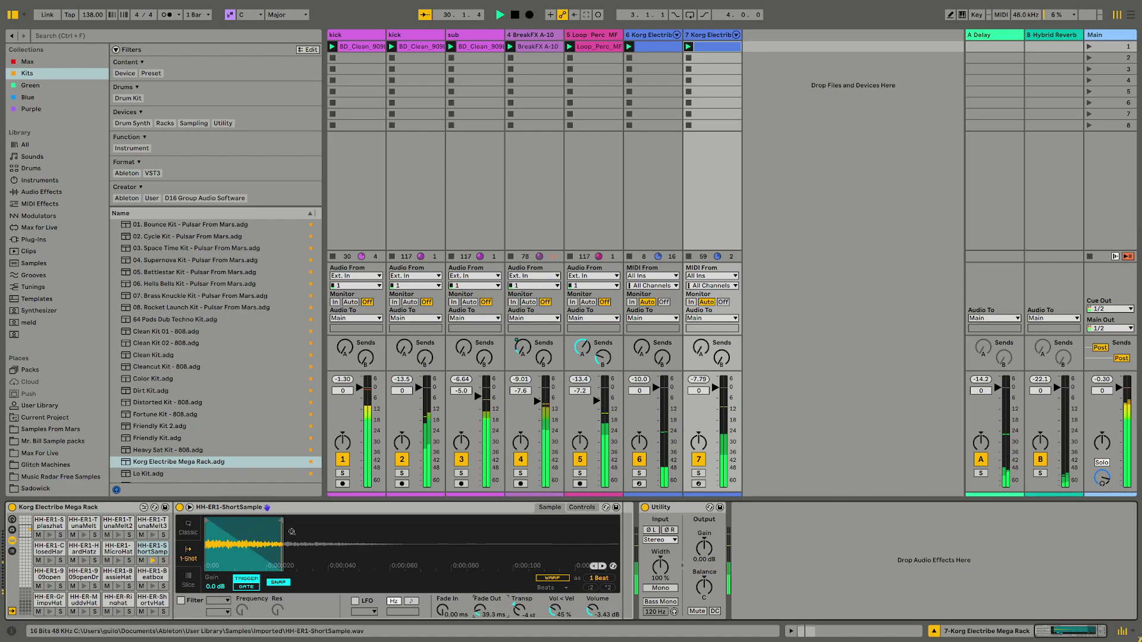
pyautogui.moveTo(282, 521)
pyautogui.mouseDown()
pyautogui.moveTo(368, 522)
pyautogui.moveTo(357, 526)
pyautogui.mouseUp()
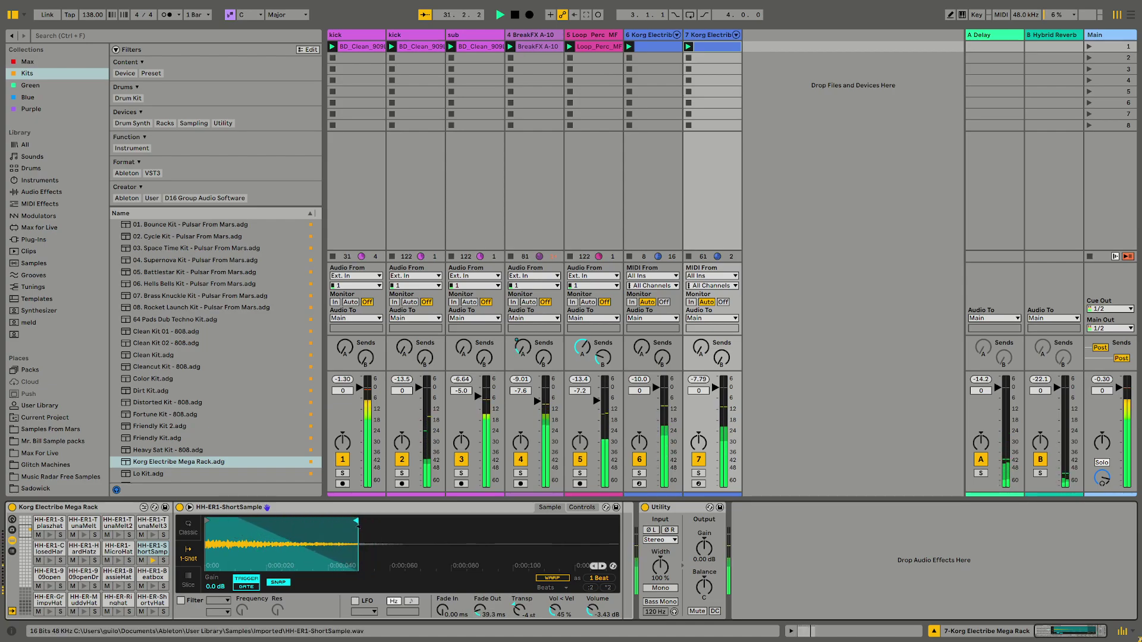
# Solo track 7 and try raising its Delay and Hybrid Reverb sends
pyautogui.click(698, 474)
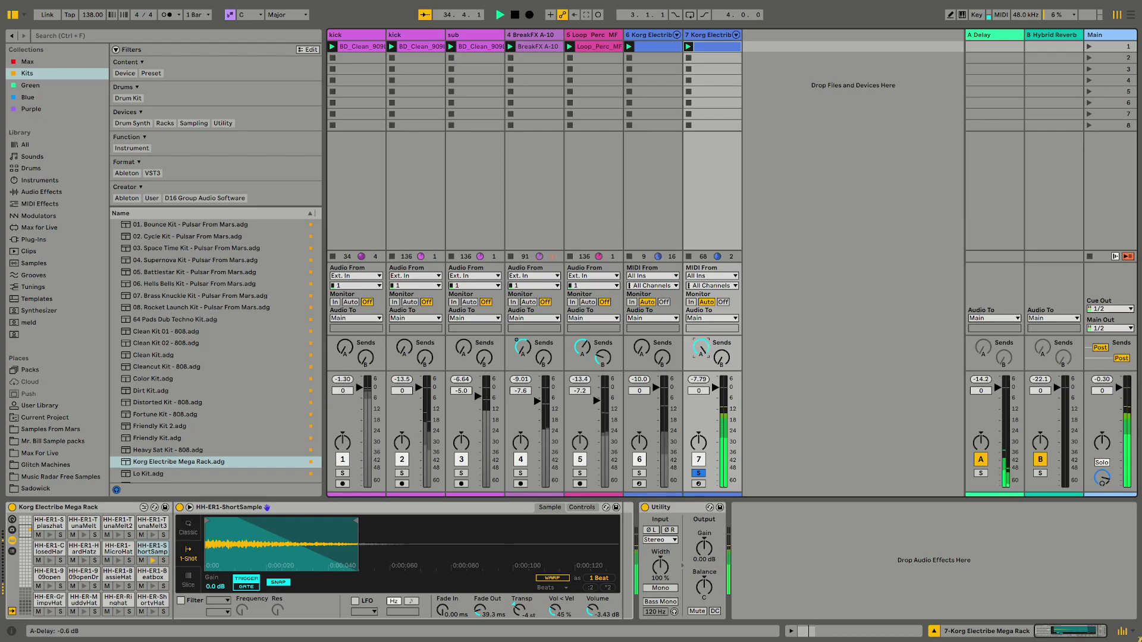
pyautogui.moveTo(722, 357); pyautogui.dragTo(722, 321)
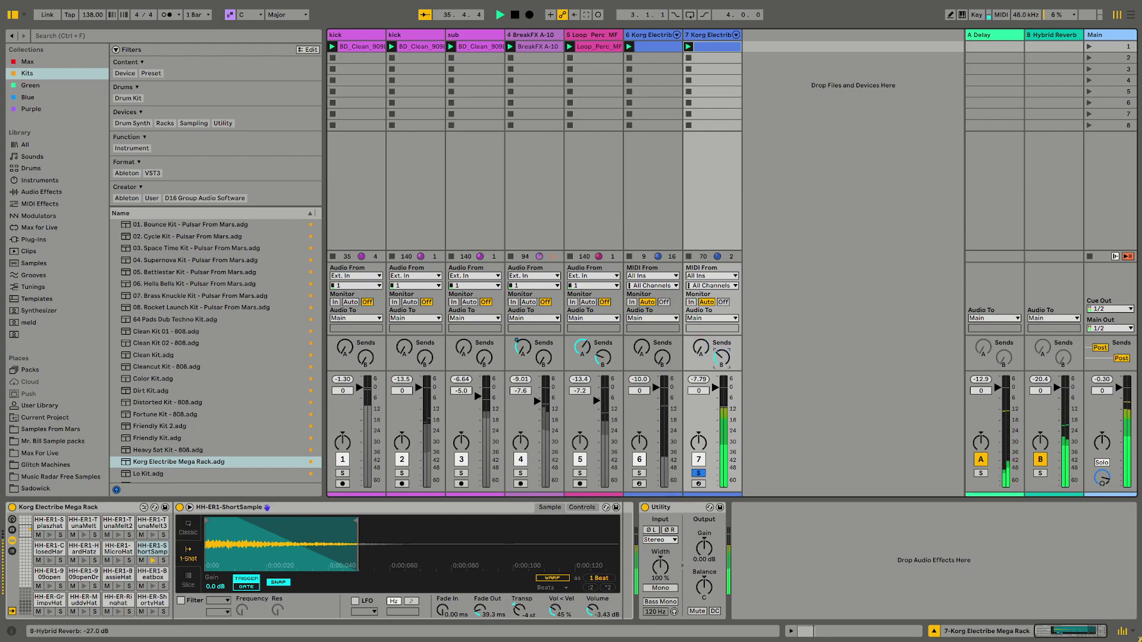
# Find "phaser" and add Phaser-Flanger after Utility on track 7 with rate 1.5, feedback 35% and dry/wet 46%, then unsolo the track
pyautogui.hotkey('ctrl', 'f')
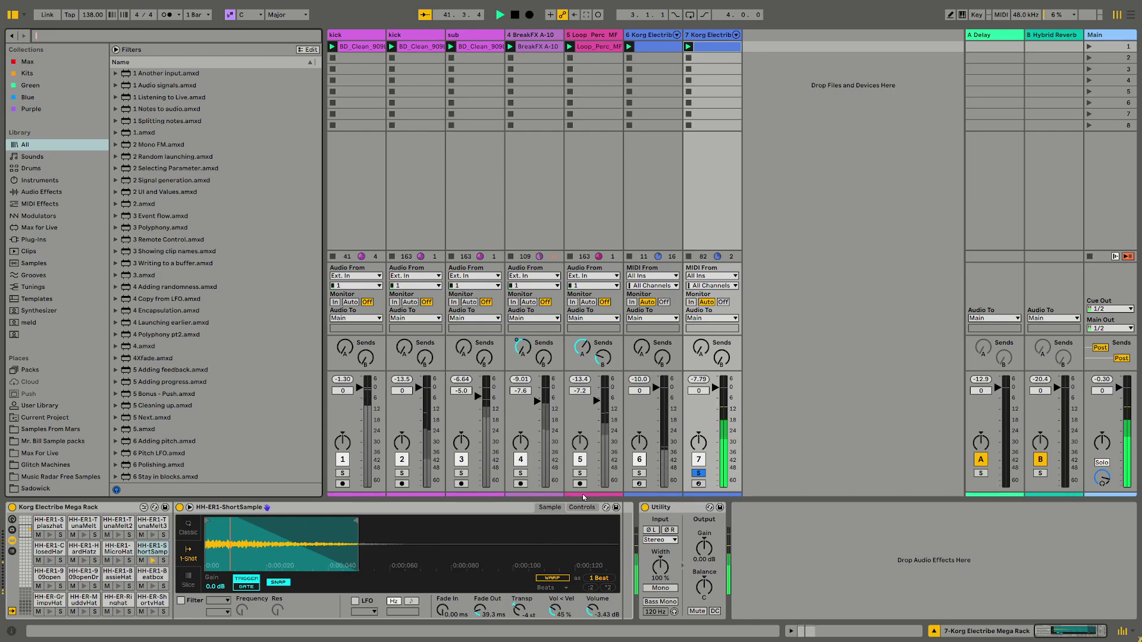
pyautogui.write('haser')
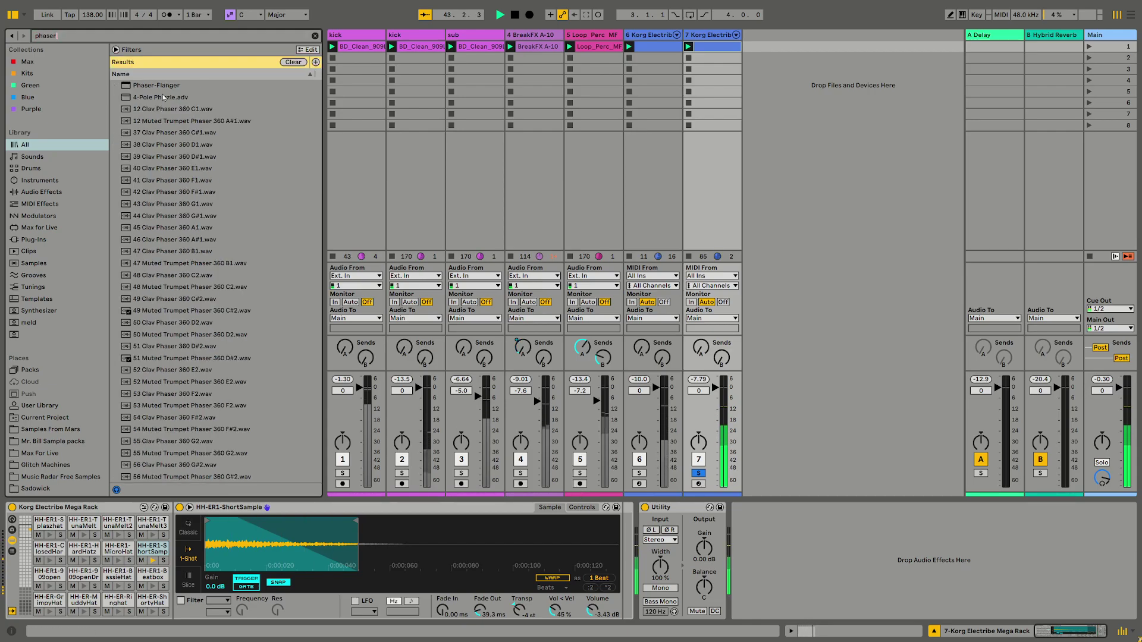
pyautogui.moveTo(159, 85); pyautogui.dragTo(791, 574)
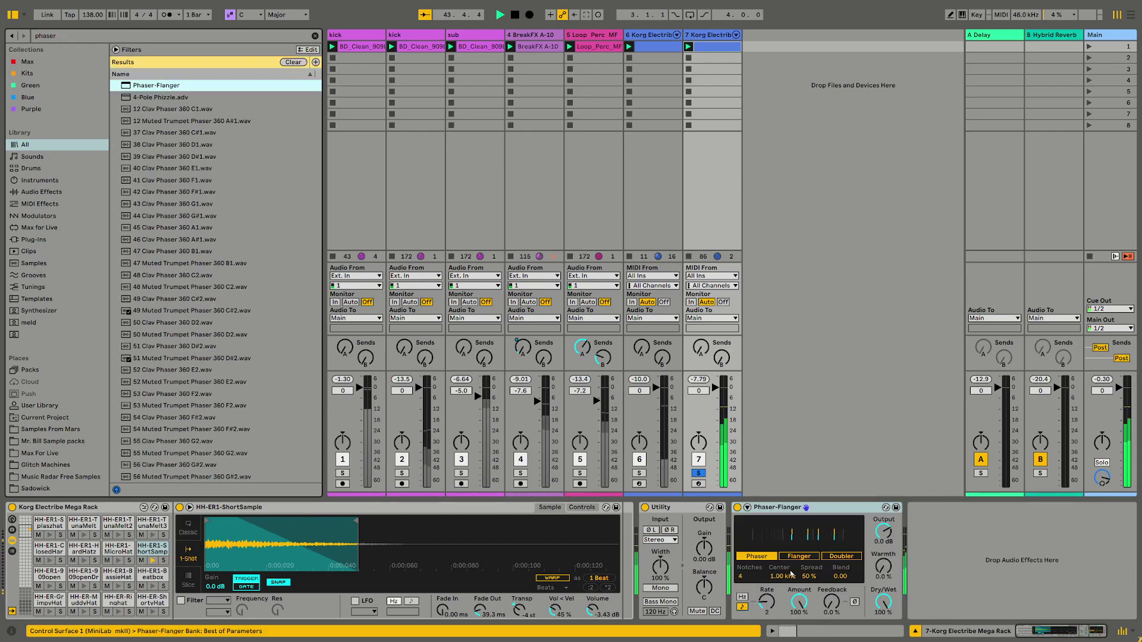
pyautogui.moveTo(884, 606)
pyautogui.mouseDown()
pyautogui.moveTo(884, 637)
pyautogui.moveTo(884, 592)
pyautogui.mouseUp()
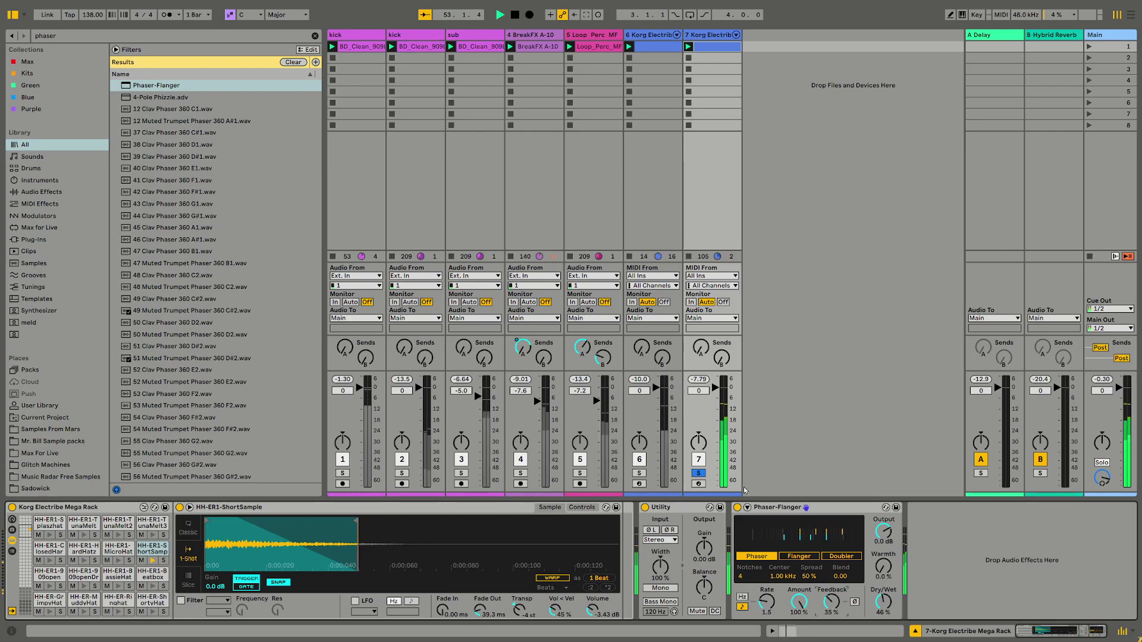
pyautogui.click(700, 473)
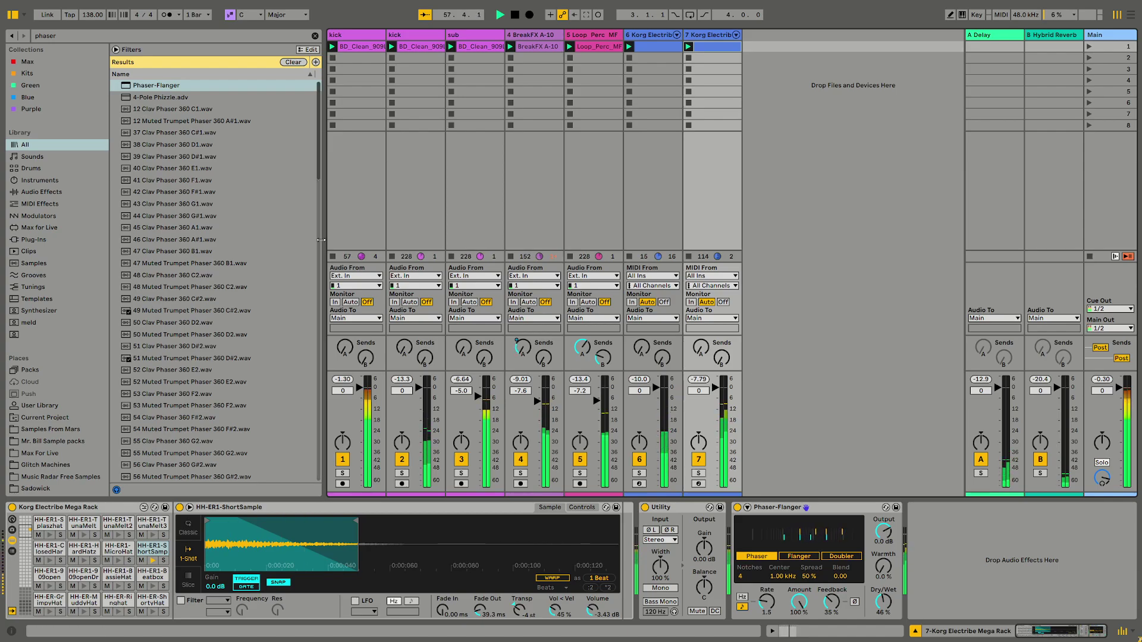
# Browse the Konturi 008 modular percussion folder and preview the KMP_128 Delusion and Drexciya percussion loops
pyautogui.moveTo(319, 256); pyautogui.dragTo(288, 242)
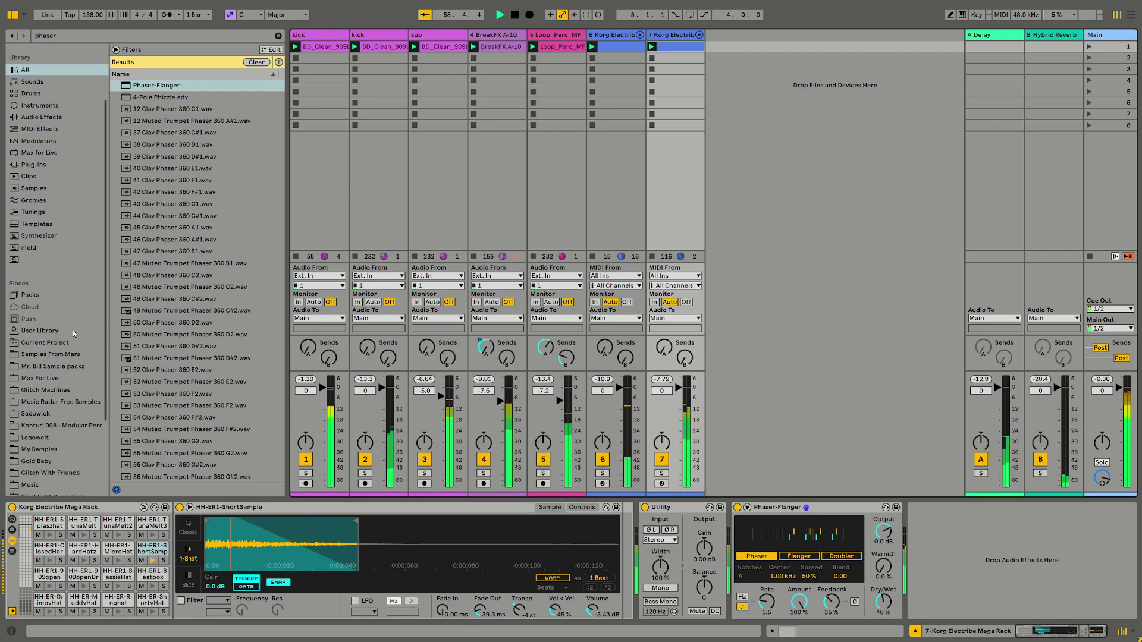
pyautogui.scroll(-5, 51, 362)
pyautogui.click(54, 350)
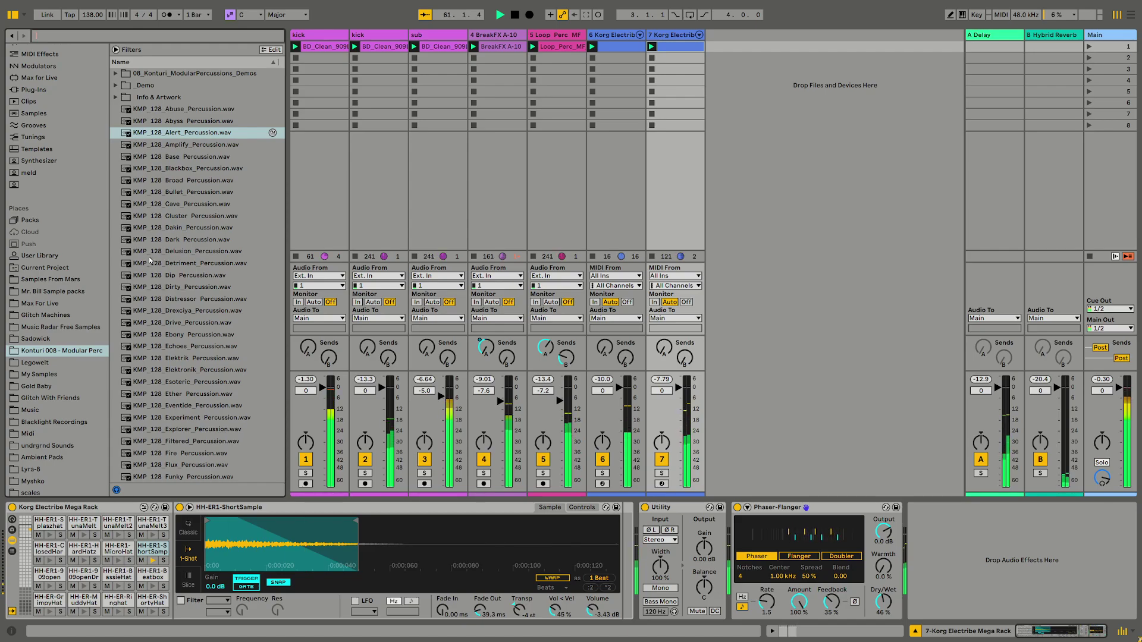
pyautogui.click(153, 256)
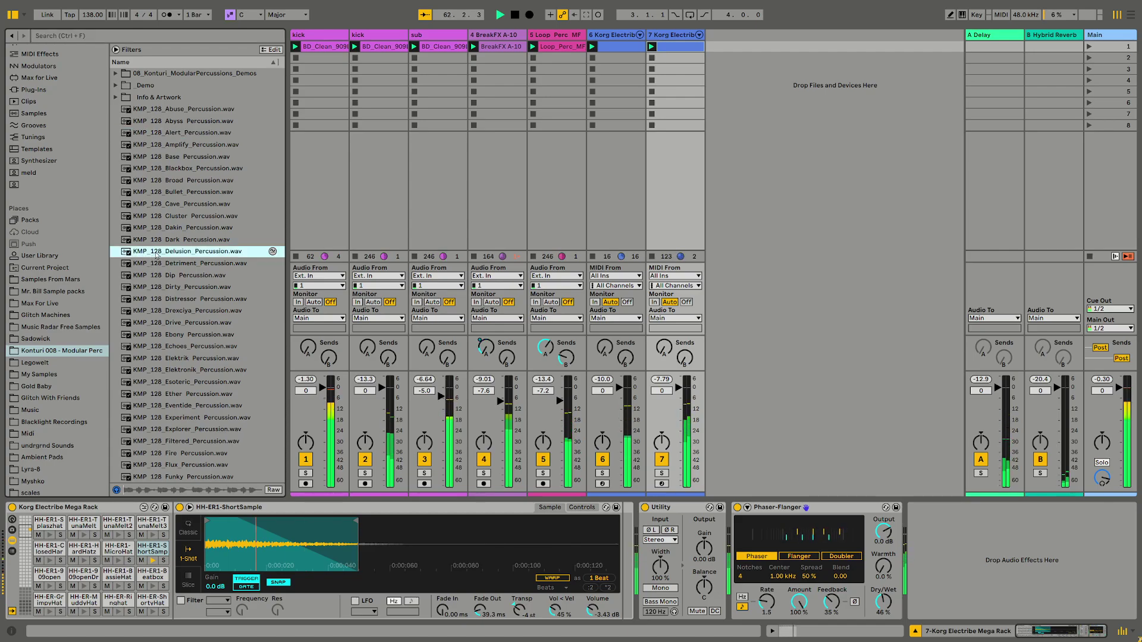
pyautogui.click(172, 314)
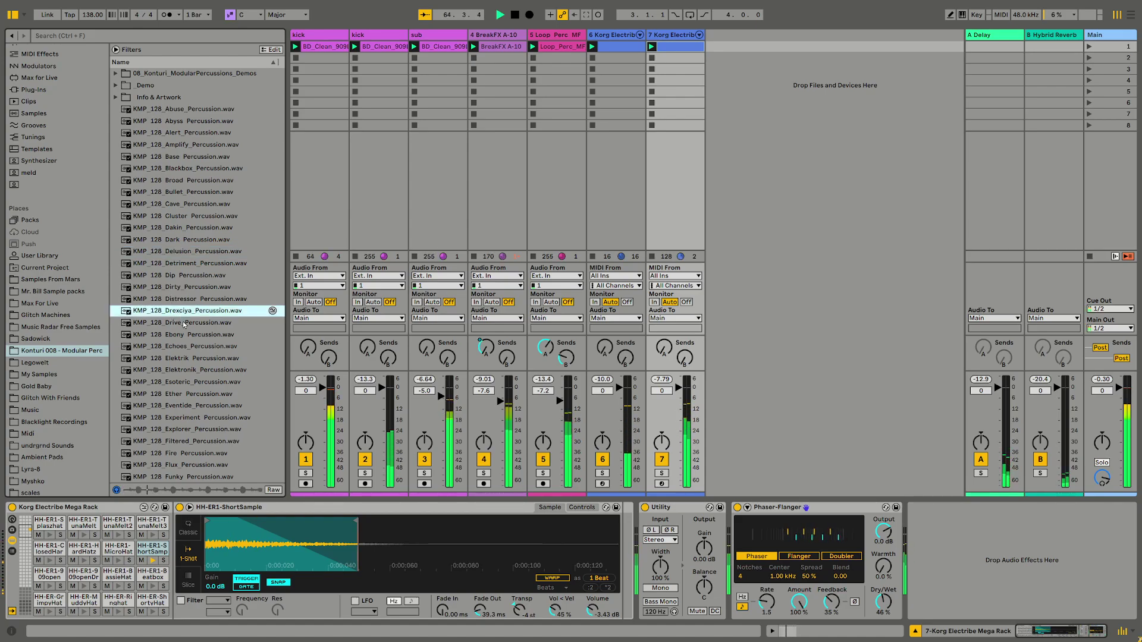
# Preview KMP_128_Drive_Percussion.wav, load it onto a new track 8, launch it and open its clip
pyautogui.click(185, 325)
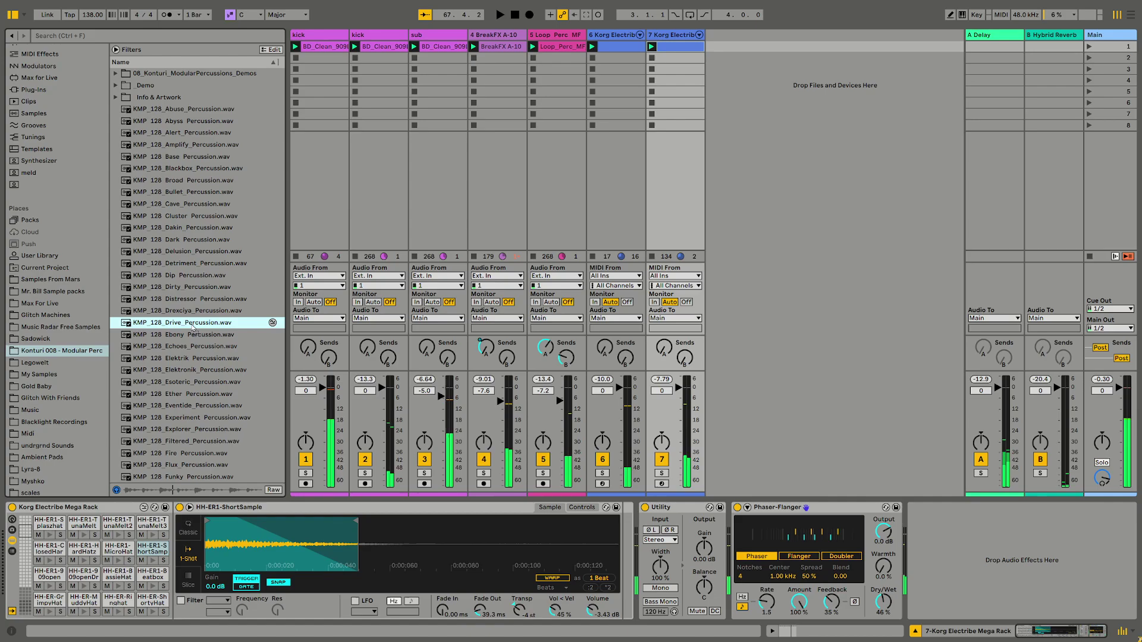
pyautogui.moveTo(705, 49); pyautogui.dragTo(711, 48)
pyautogui.click(711, 46)
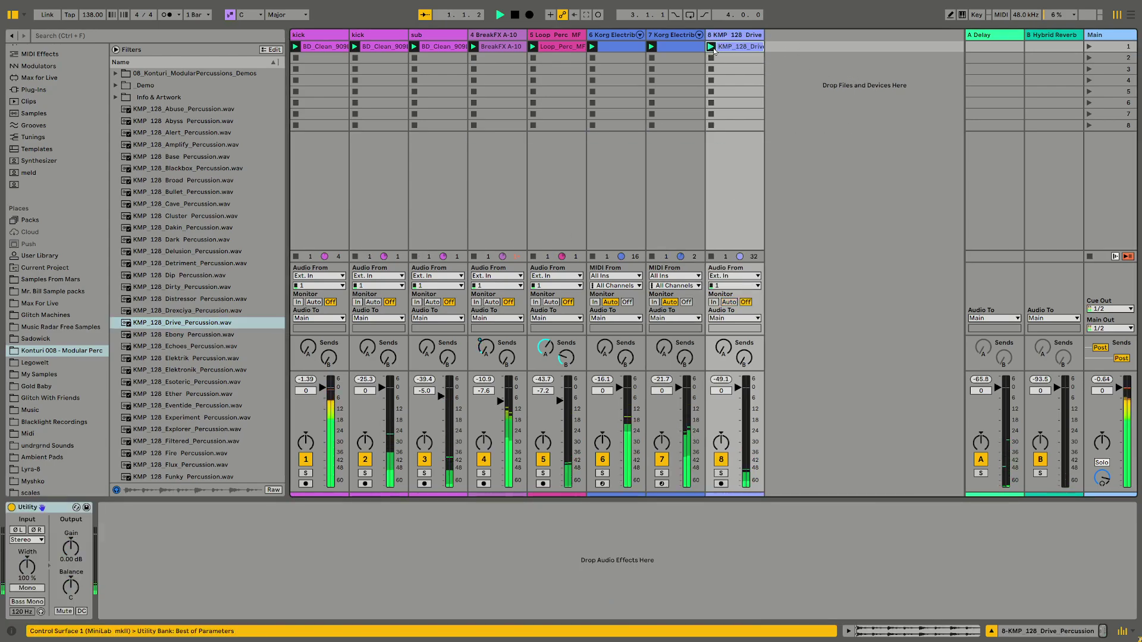
pyautogui.doubleClick(735, 46)
pyautogui.press('space')
pyautogui.press('space')
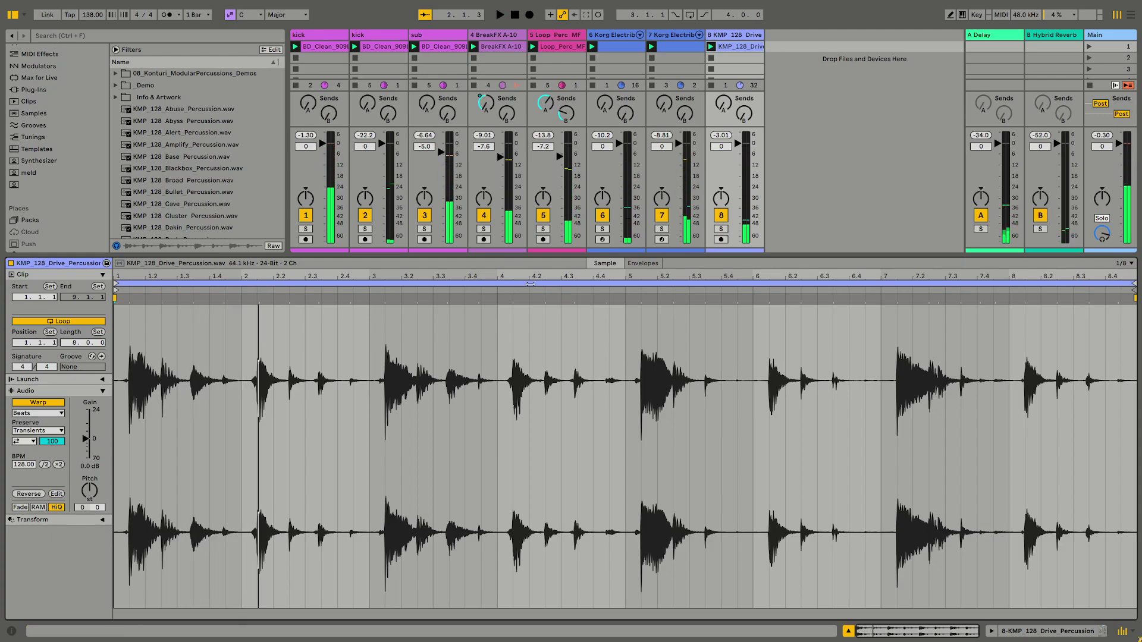
# Try shortening the Drive percussion clip's loop to three bars and listen to it
pyautogui.moveTo(1123, 285); pyautogui.dragTo(497, 285)
pyautogui.press('space')
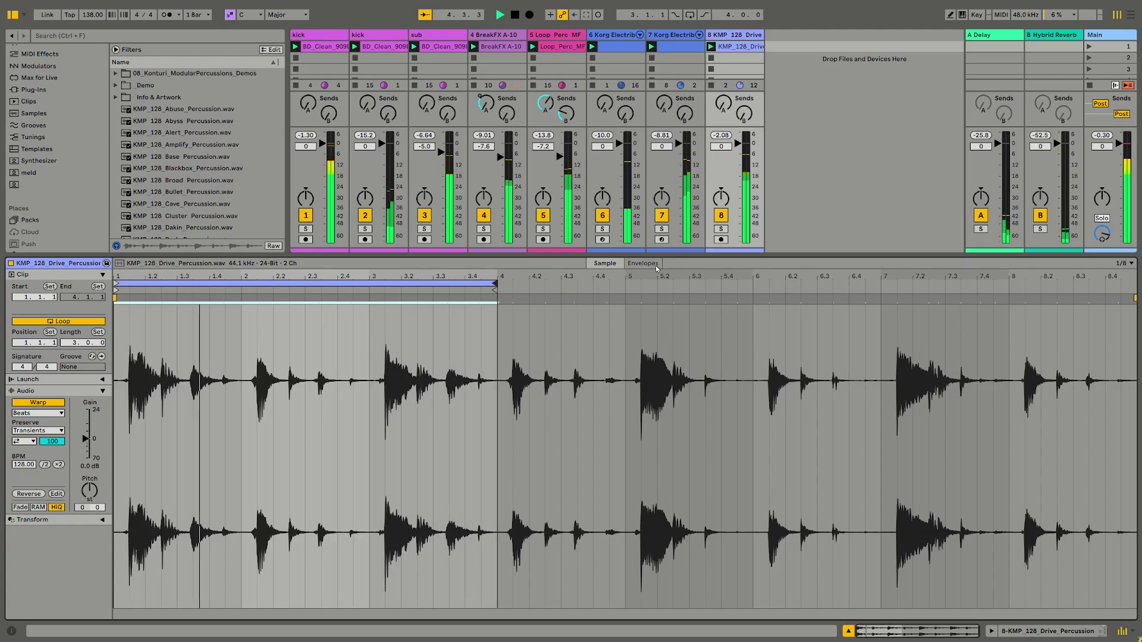
pyautogui.press('space')
# Show the Drive clip's envelopes and try its start marker at 2.1.1 before returning it to 1.1.1
pyautogui.click(643, 263)
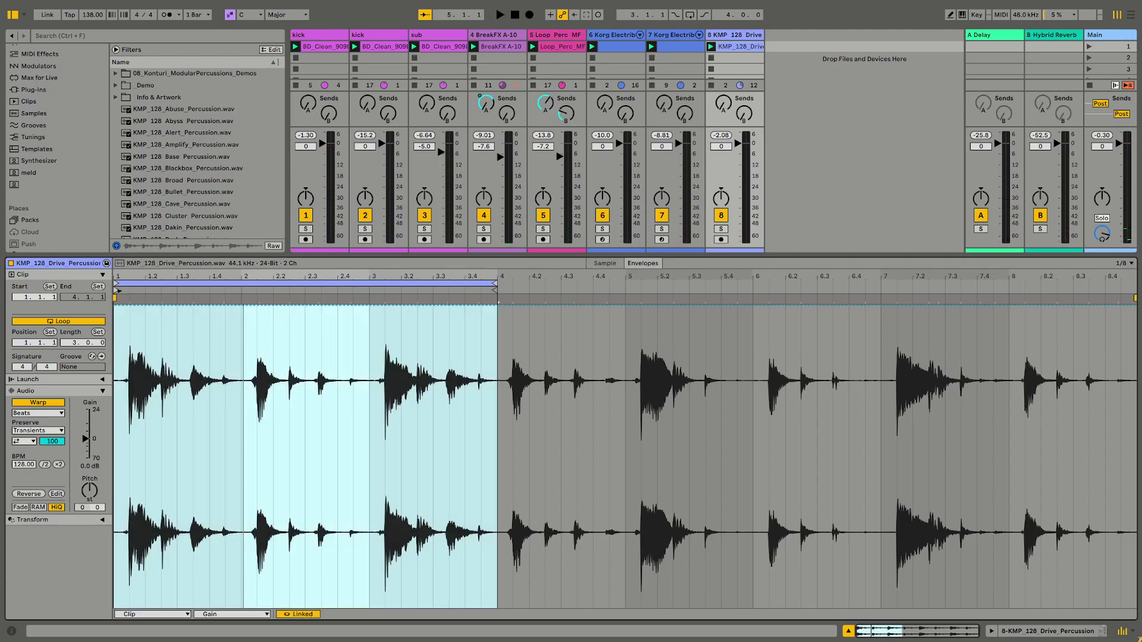
pyautogui.moveTo(118, 291); pyautogui.dragTo(243, 290)
pyautogui.press('space')
pyautogui.press('space')
pyautogui.click(241, 304)
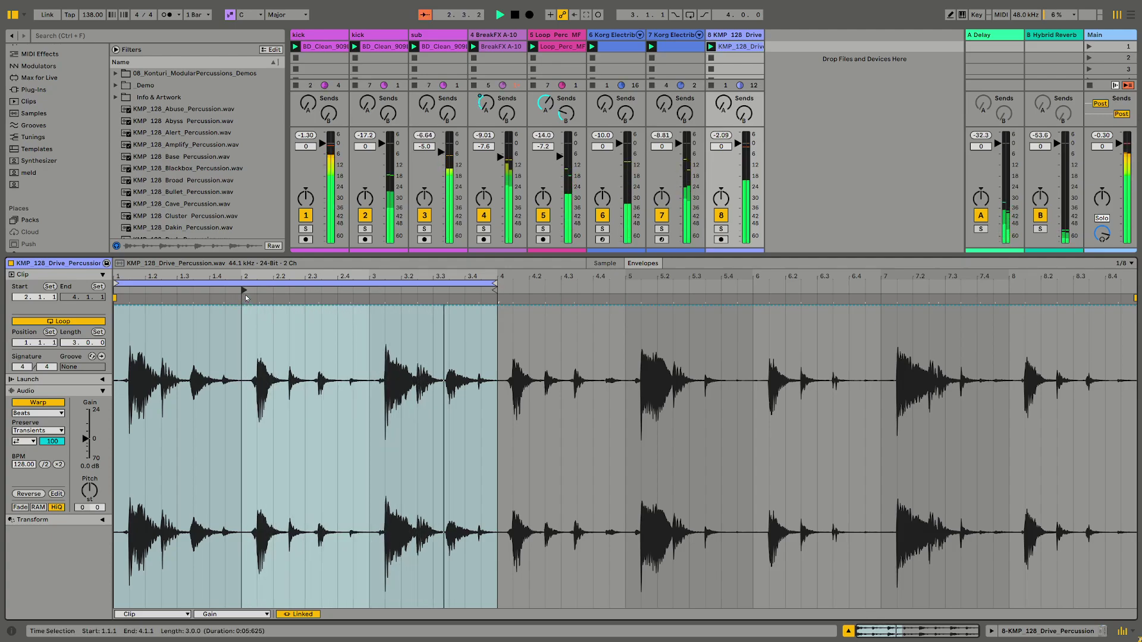
pyautogui.moveTo(243, 291); pyautogui.dragTo(116, 290)
pyautogui.press('space')
# Shorten the Drive clip's loop to one bar and set its start marker to 1.4.3
pyautogui.moveTo(495, 286); pyautogui.dragTo(239, 286)
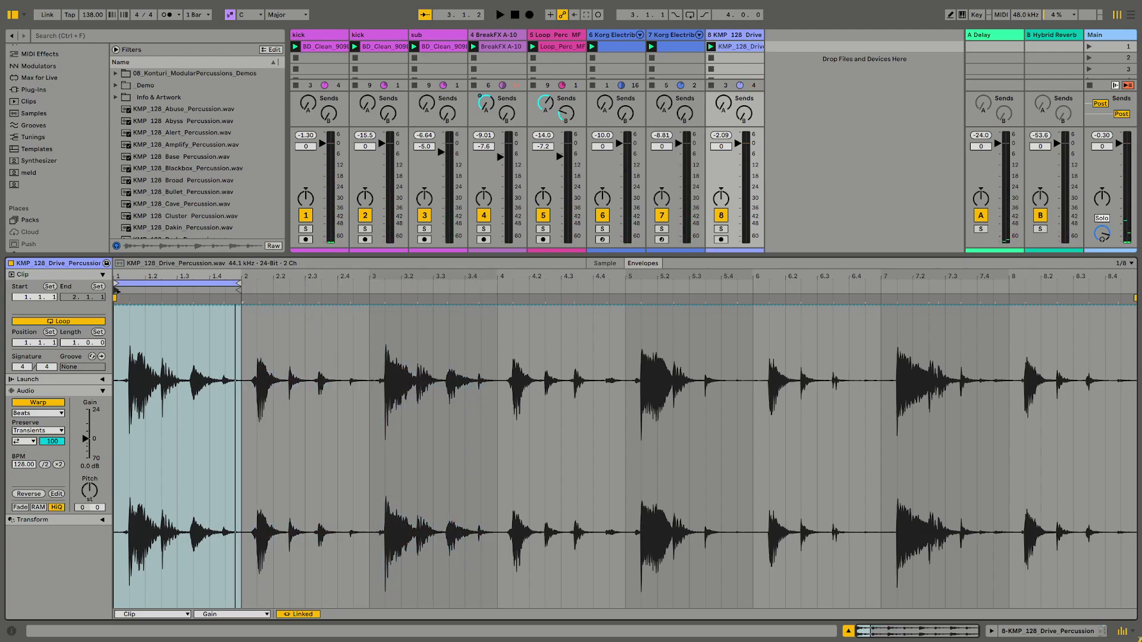
pyautogui.moveTo(116, 291); pyautogui.dragTo(227, 292)
pyautogui.press('space')
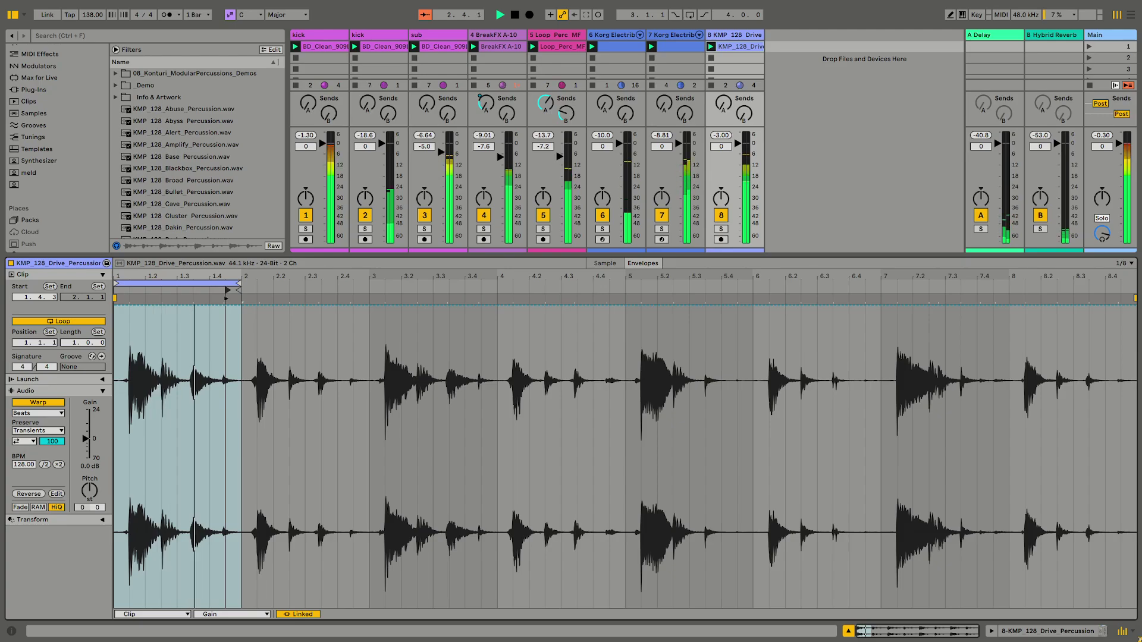
# Turn off the Drive clip's transient loop mode and set its transient envelope to 45
pyautogui.click(30, 441)
pyautogui.click(34, 452)
pyautogui.moveTo(53, 442); pyautogui.dragTo(52, 475)
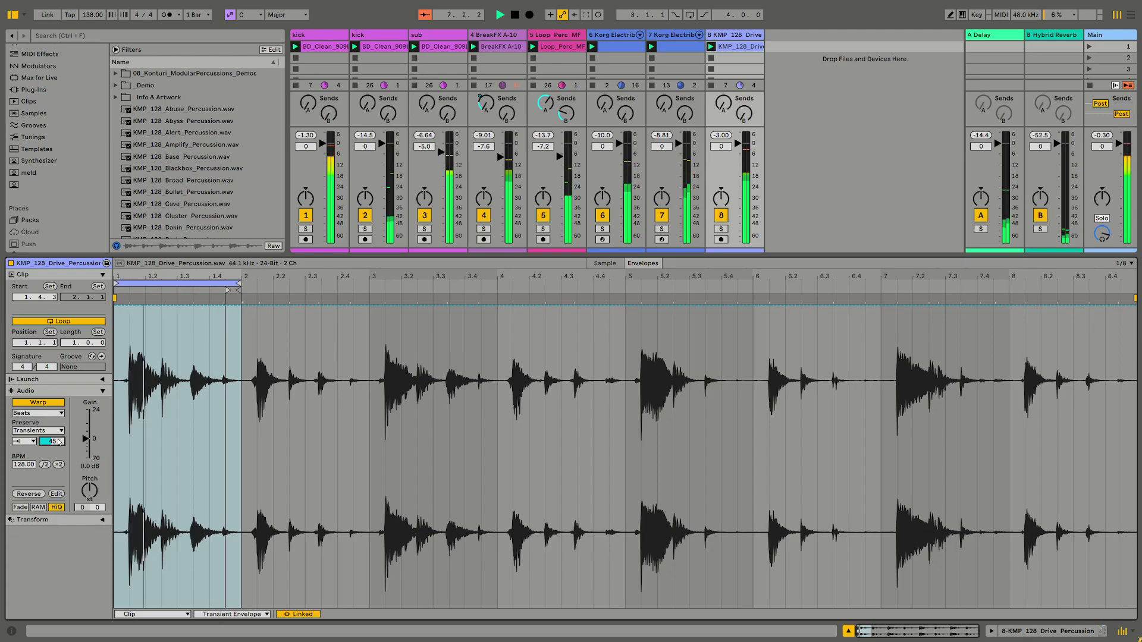
# Solo track 8, raise its Delay send, unsolo it and show its devices
pyautogui.click(720, 229)
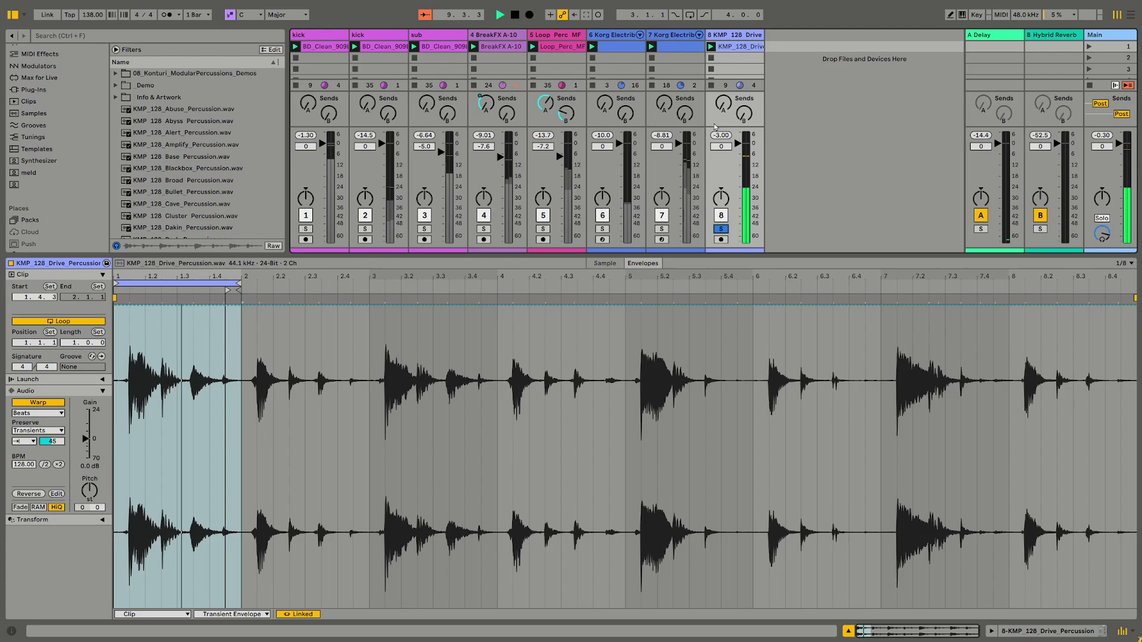
pyautogui.click(726, 110)
pyautogui.moveTo(727, 111); pyautogui.dragTo(725, 117)
pyautogui.click(721, 229)
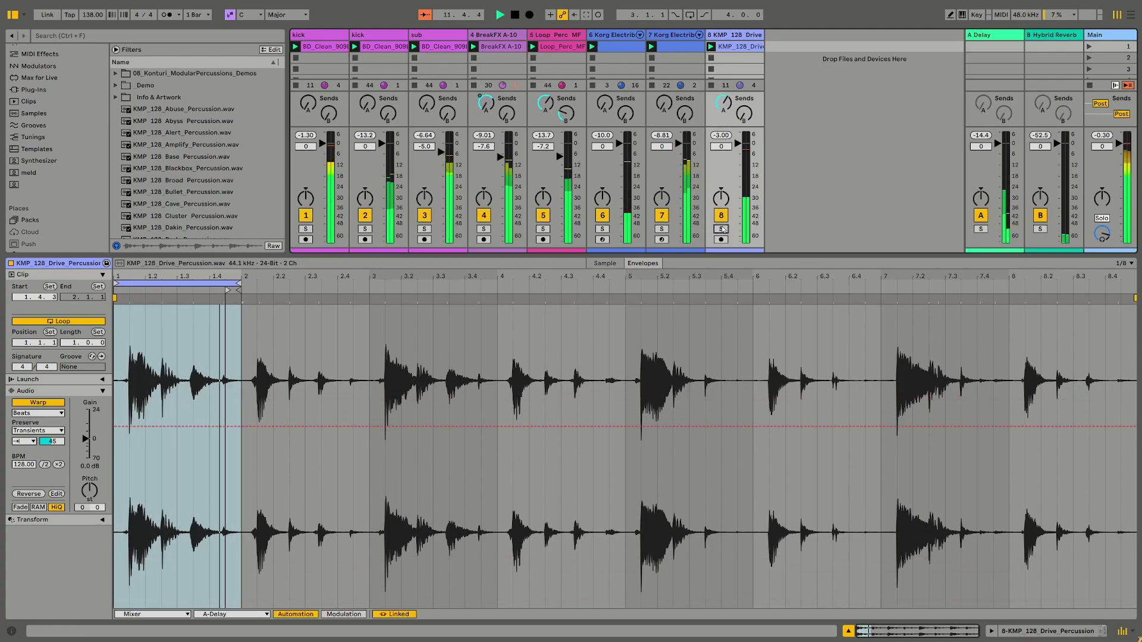
pyautogui.doubleClick(737, 38)
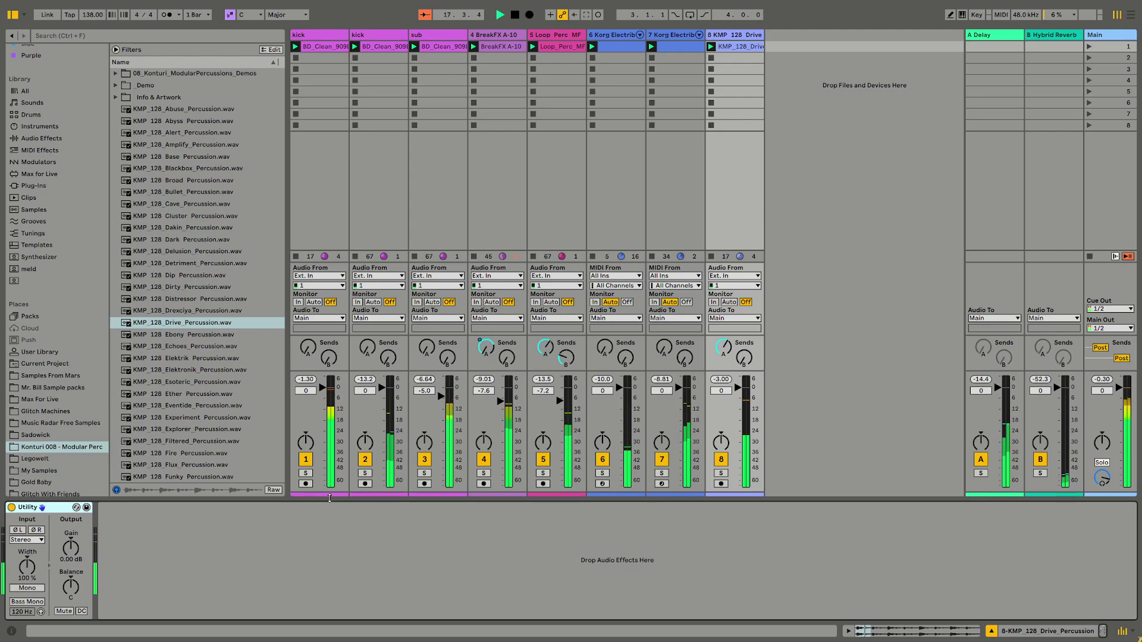
# Draw a gain envelope on the Drive clip, holding 100% until about beat 1.3 and ramping down partway by bar 2
pyautogui.doubleClick(739, 47)
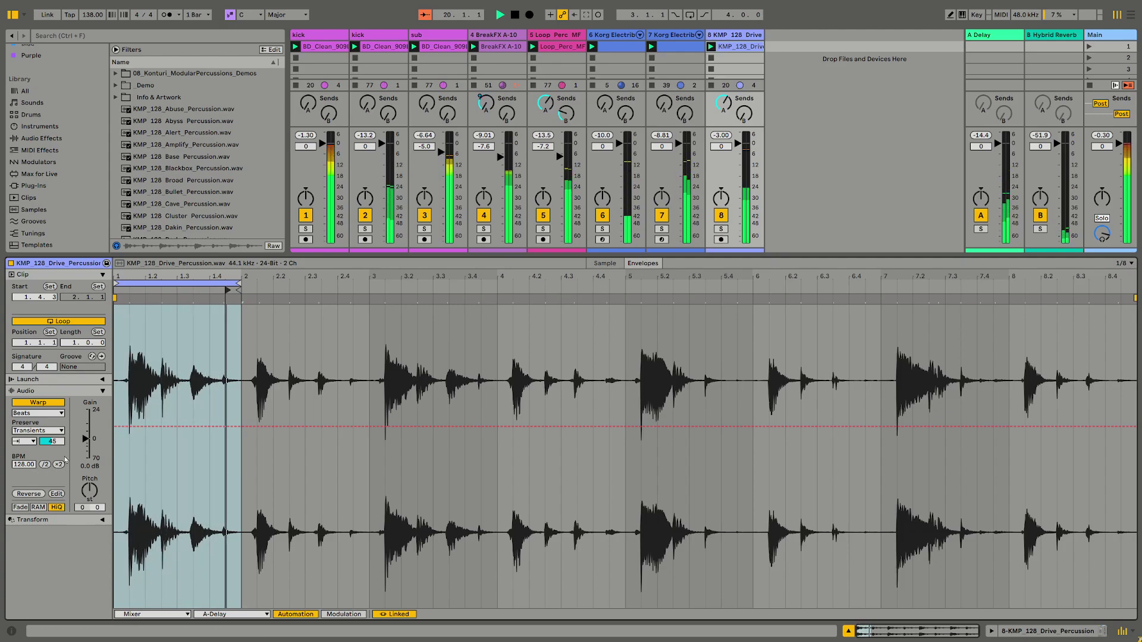
pyautogui.click(88, 440)
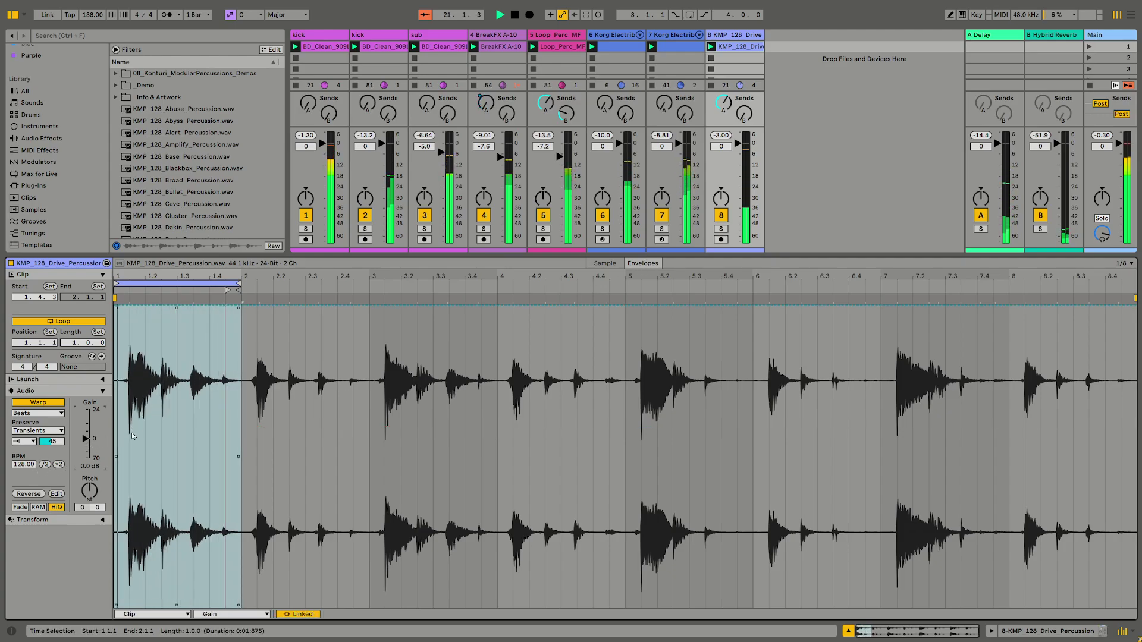
pyautogui.moveTo(133, 396)
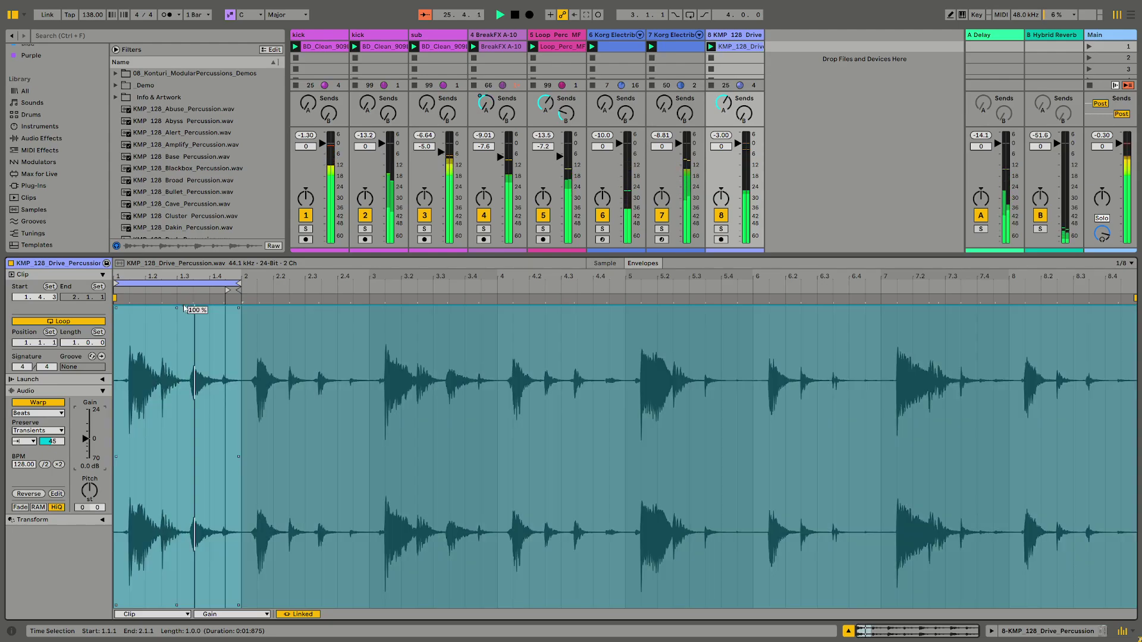
pyautogui.moveTo(241, 306); pyautogui.dragTo(183, 606)
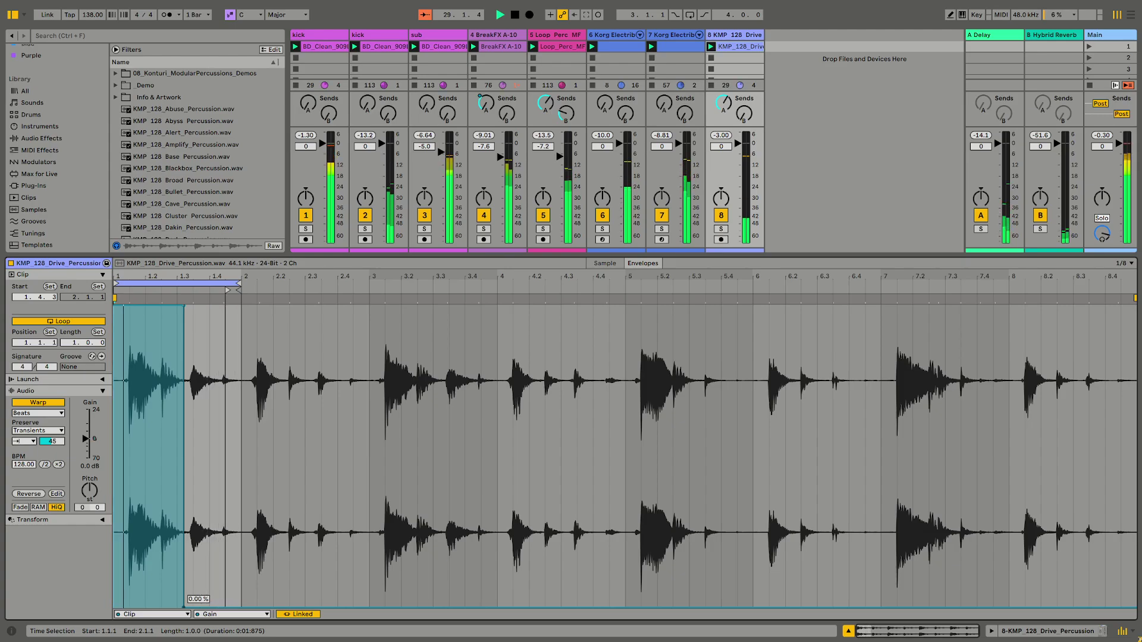
pyautogui.moveTo(184, 605); pyautogui.dragTo(225, 605)
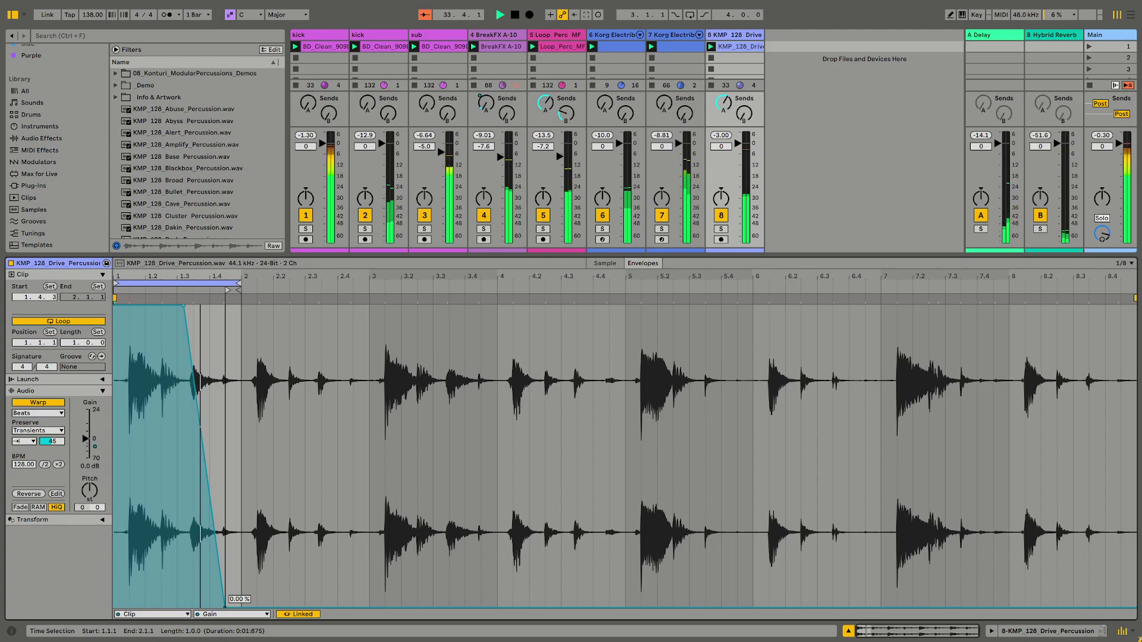
pyautogui.moveTo(225, 605); pyautogui.dragTo(241, 606)
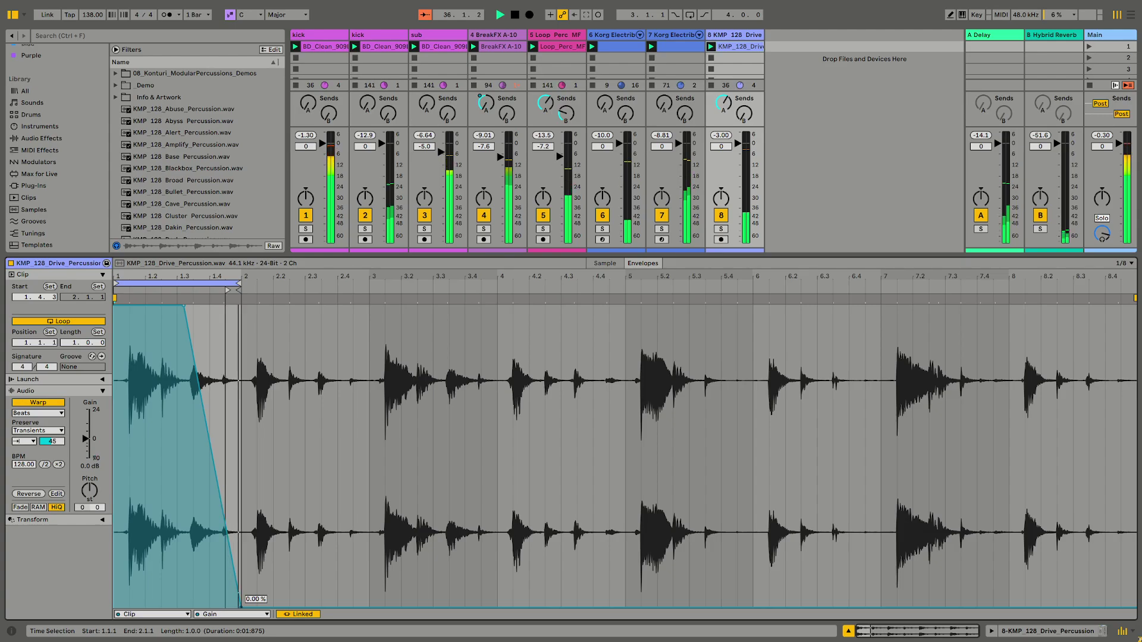
pyautogui.moveTo(241, 605); pyautogui.dragTo(241, 378)
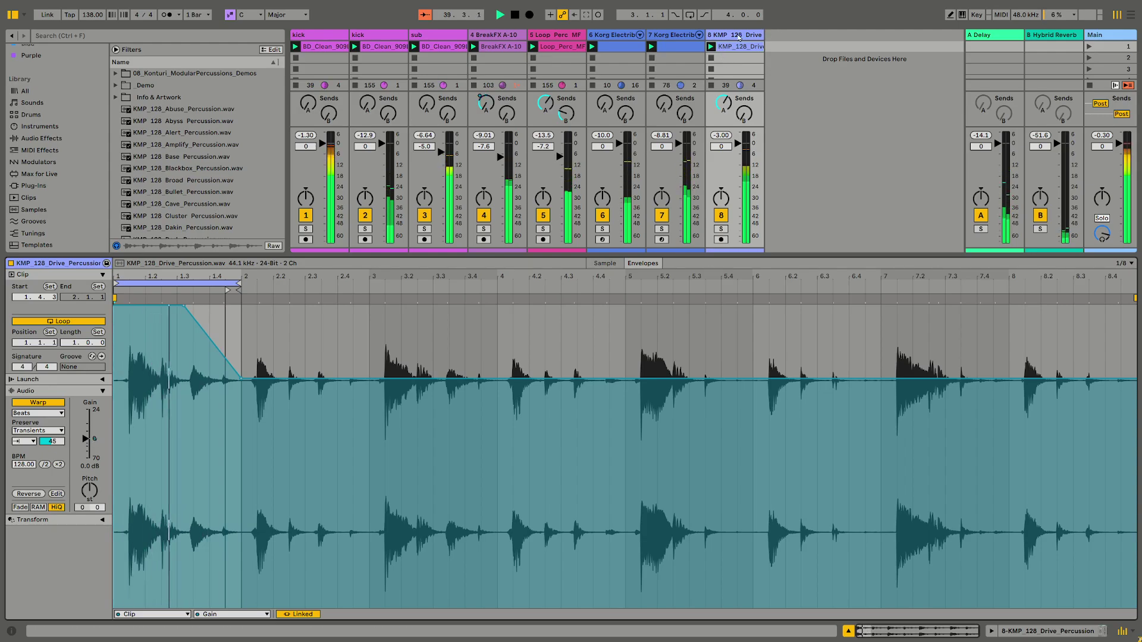
# Raise track 8's Hybrid Reverb send to about -40 dB
pyautogui.doubleClick(738, 38)
pyautogui.moveTo(743, 357); pyautogui.dragTo(744, 286)
pyautogui.moveTo(744, 327); pyautogui.dragTo(744, 345)
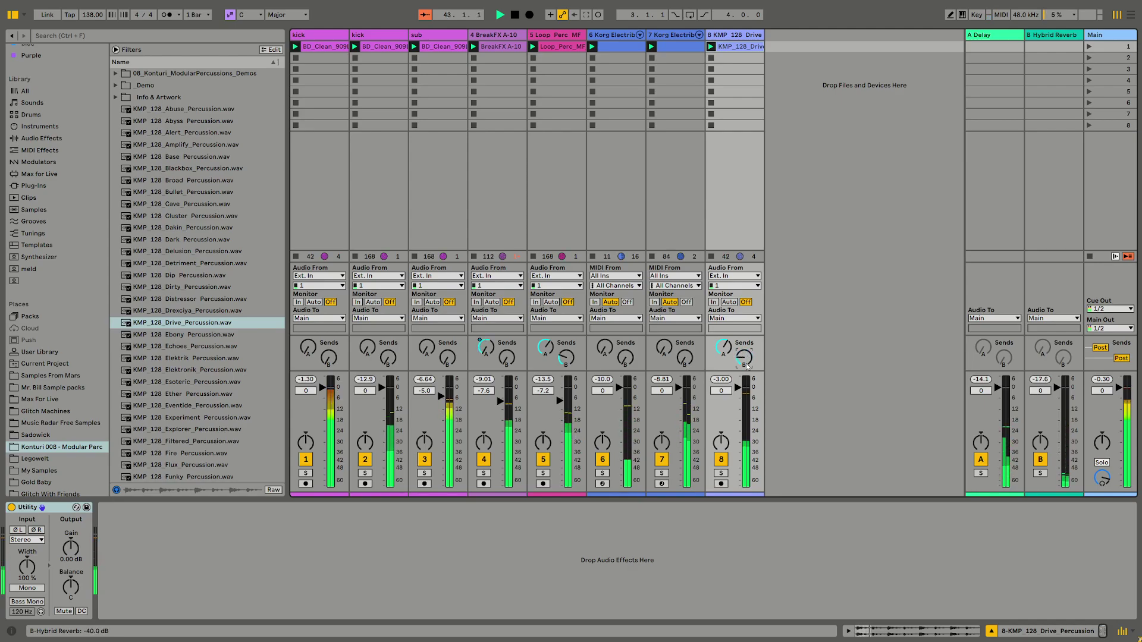
# Copy the kick-sidechained Compressor from track 5 to track 8 after Utility and play the loop
pyautogui.click(788, 93)
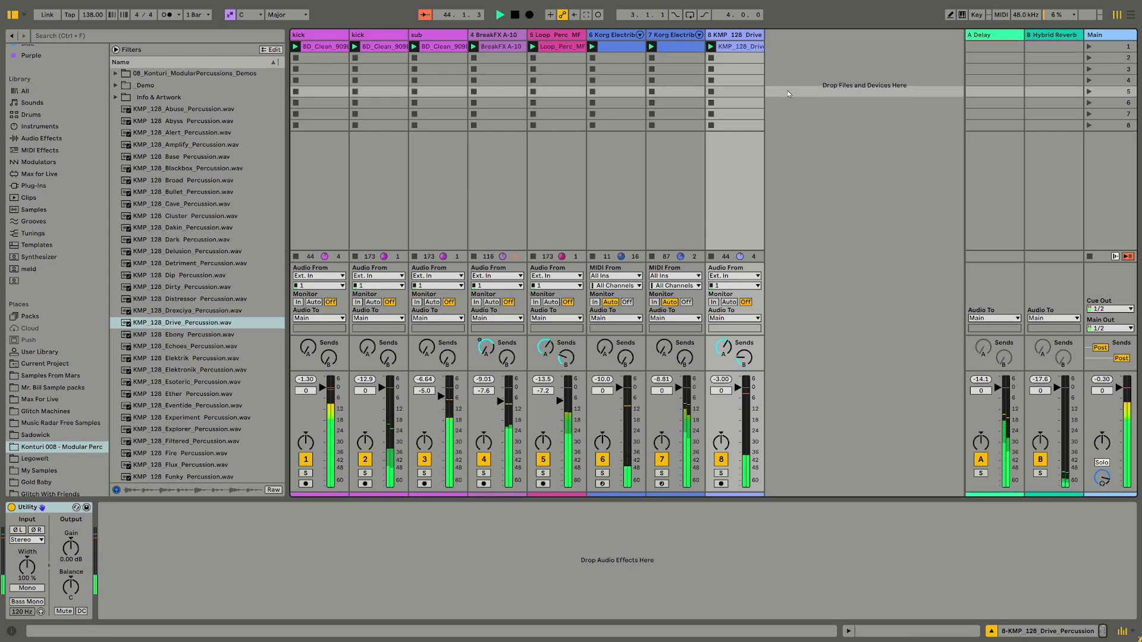
pyautogui.click(554, 35)
pyautogui.press('space')
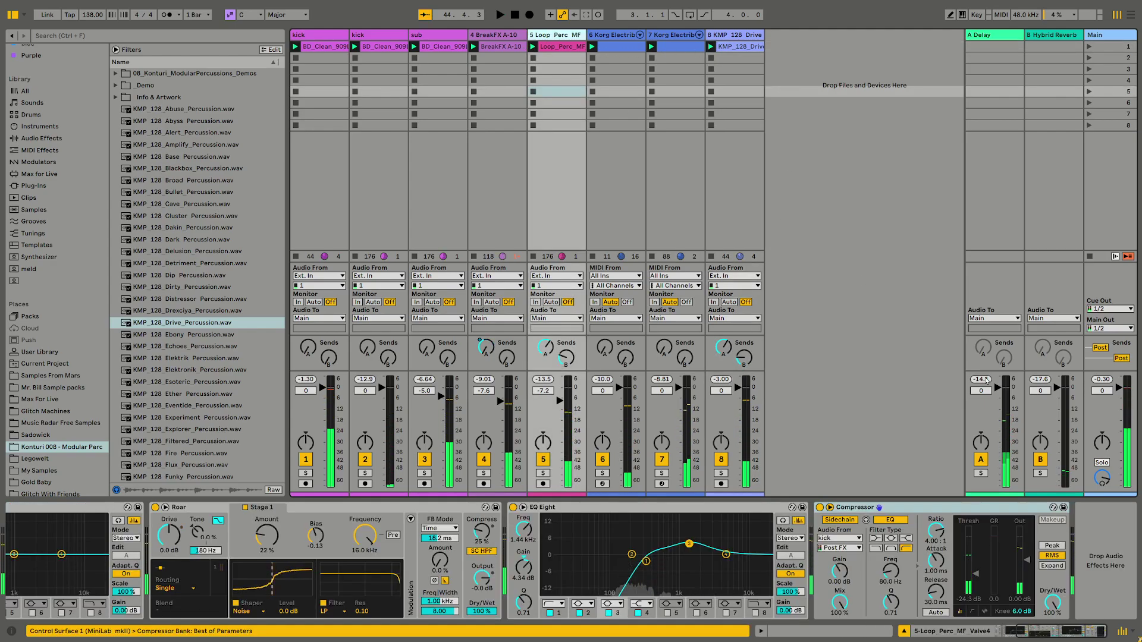
pyautogui.press('Right')
pyautogui.press('Right')
pyautogui.press('Right')
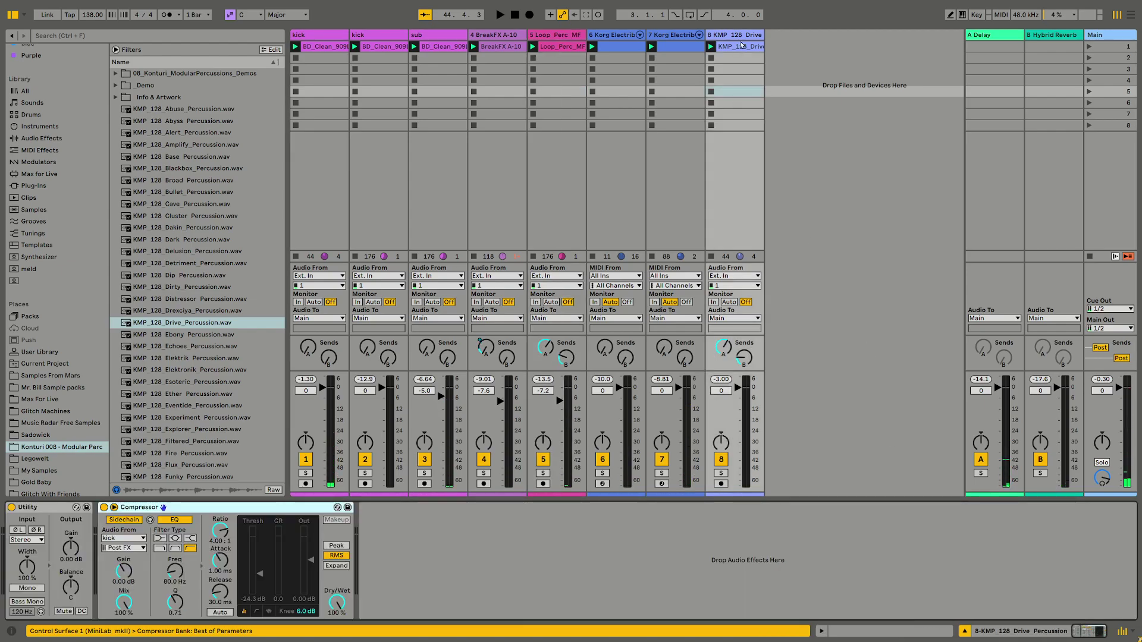
pyautogui.press('space')
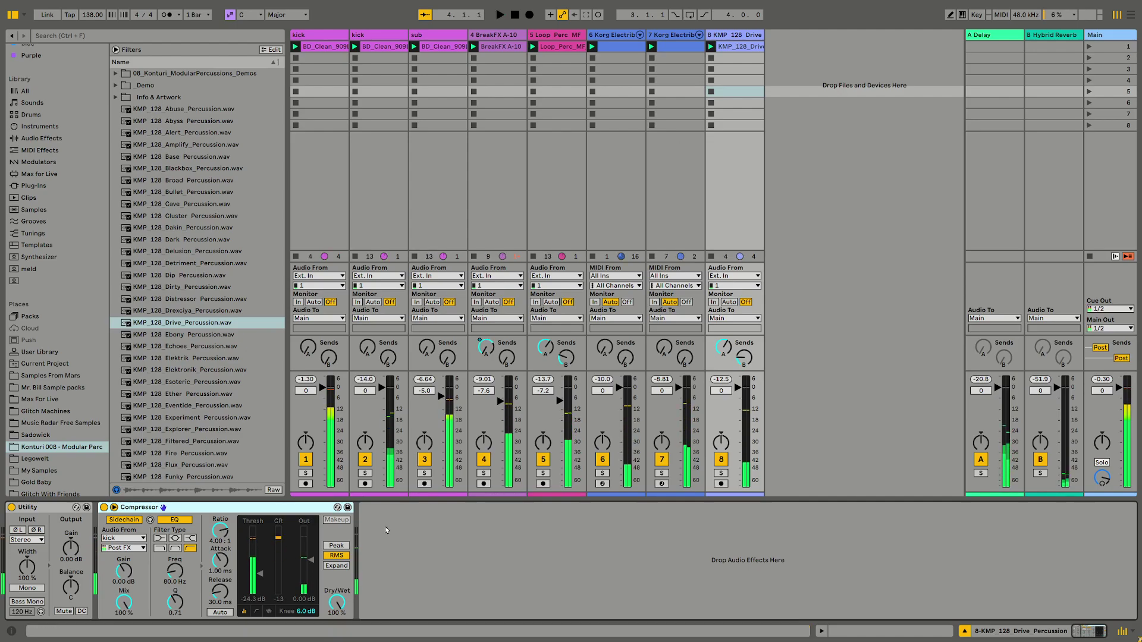
# Find "overd", add Overdrive after track 8's Compressor and, while soloed, set its filter to 639 Hz with bandwidth 4.22
pyautogui.hotkey('ctrl', 'f')
pyautogui.write('overd')
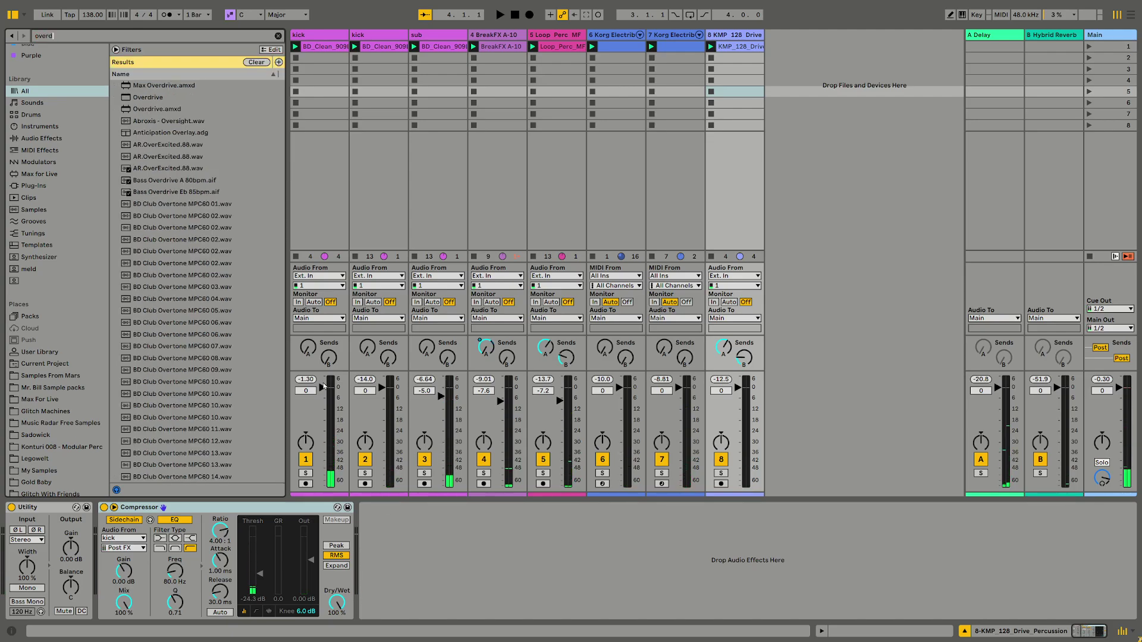
pyautogui.moveTo(145, 99); pyautogui.dragTo(635, 127)
pyautogui.press('space')
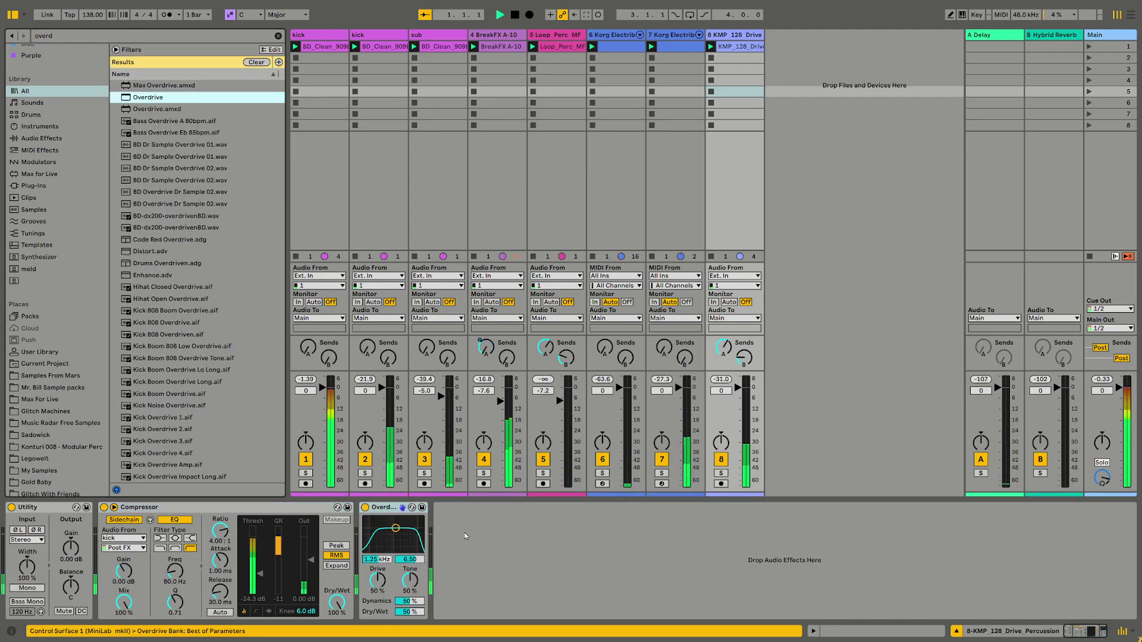
pyautogui.click(719, 474)
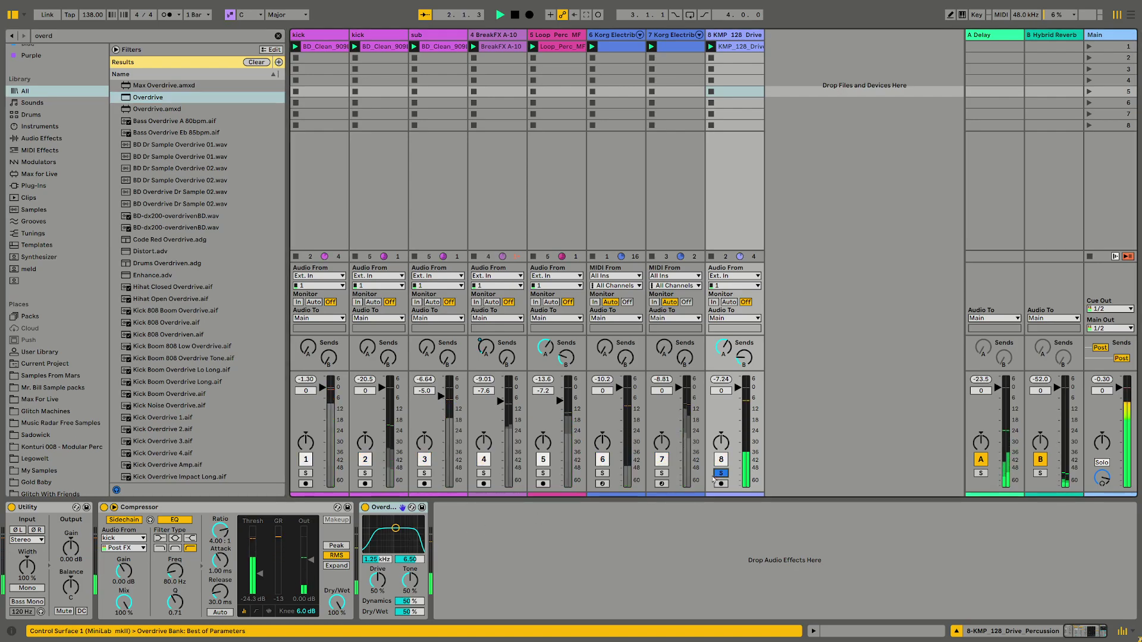
pyautogui.moveTo(368, 540); pyautogui.dragTo(403, 536)
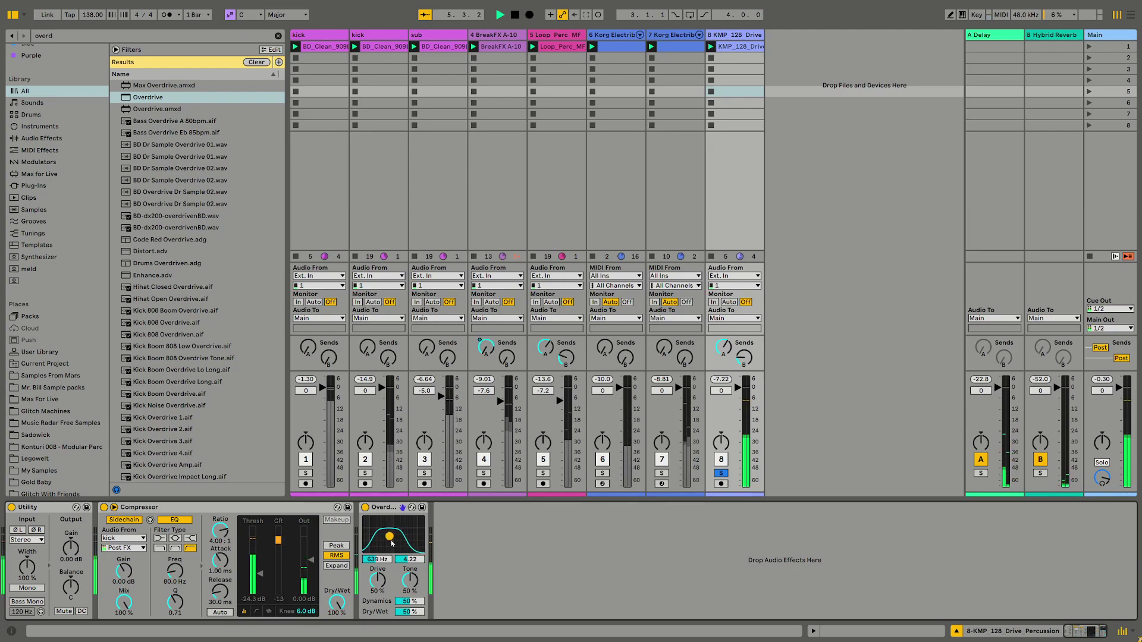
pyautogui.click(721, 473)
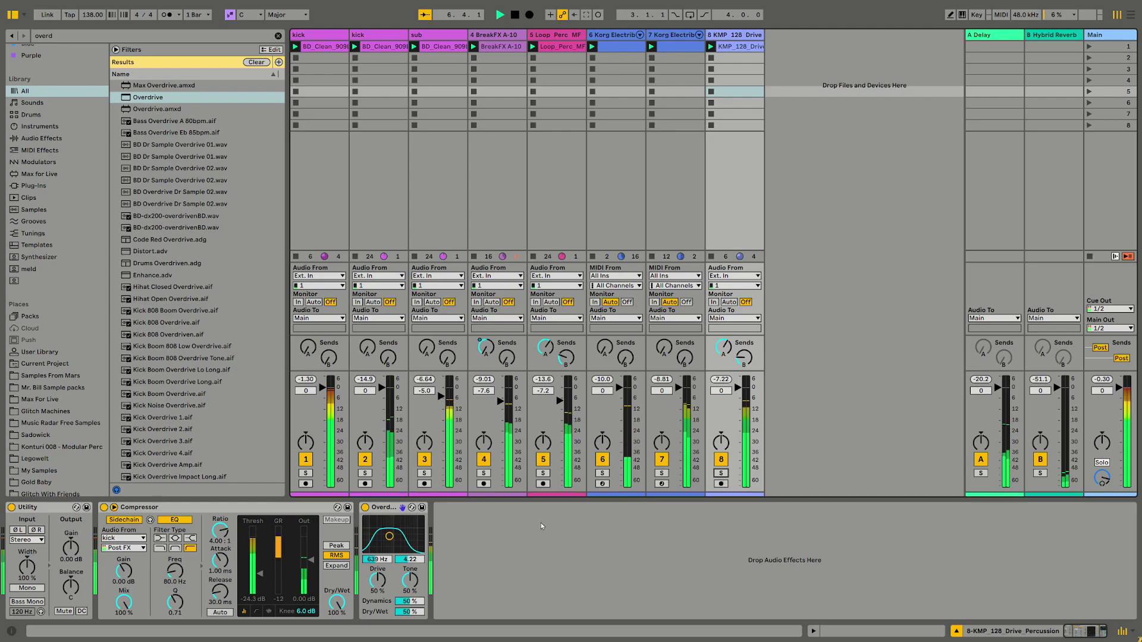
# Find "eq", add EQ Eight after track 8's Overdrive, and make band 1 a low cut at about 255 Hz
pyautogui.press('space')
pyautogui.hotkey('ctrl', 'f')
pyautogui.write('eq')
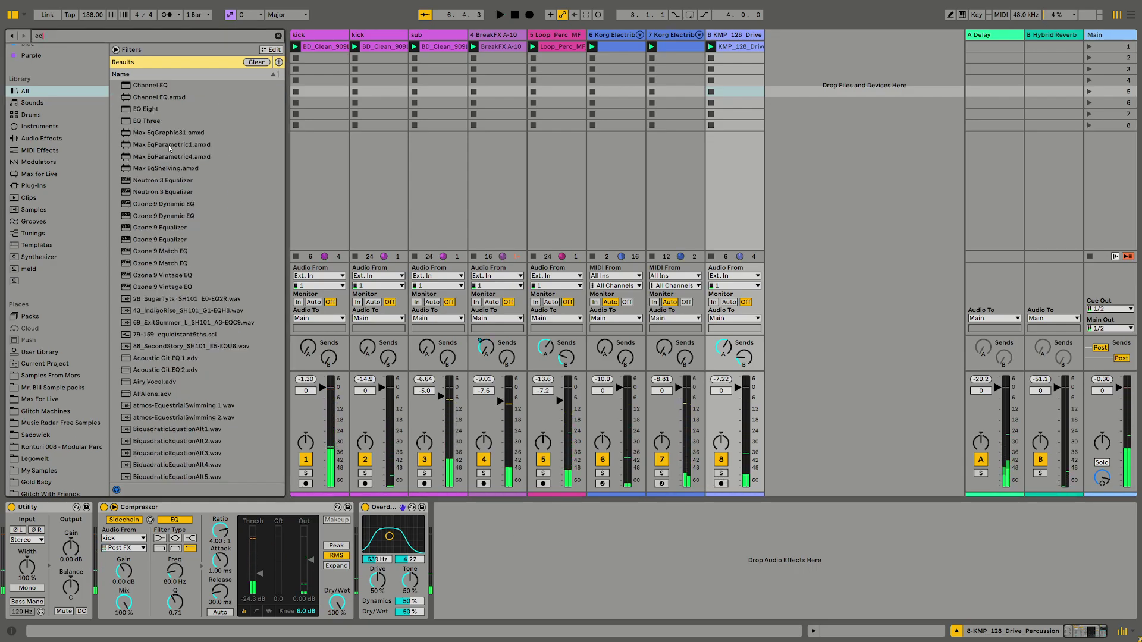
pyautogui.doubleClick(148, 108)
pyautogui.click(478, 604)
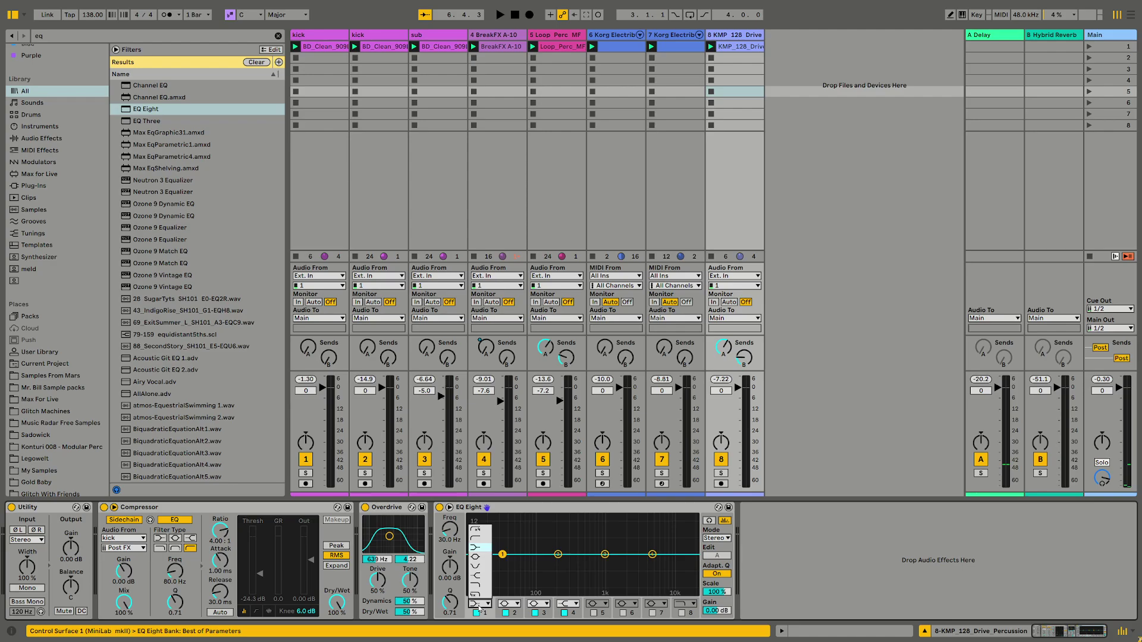
pyautogui.click(474, 538)
pyautogui.press('space')
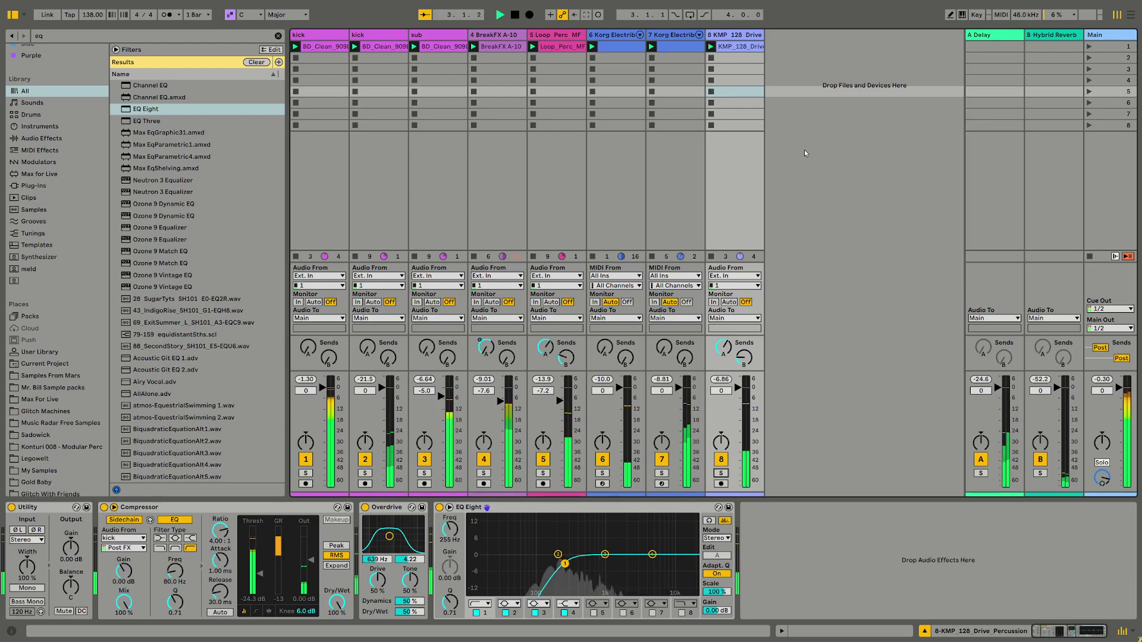
# Insert a MIDI track after track 8, clear the browser search and open the Samples folder in Glitch Machines
pyautogui.rightClick(787, 88)
pyautogui.click(795, 99)
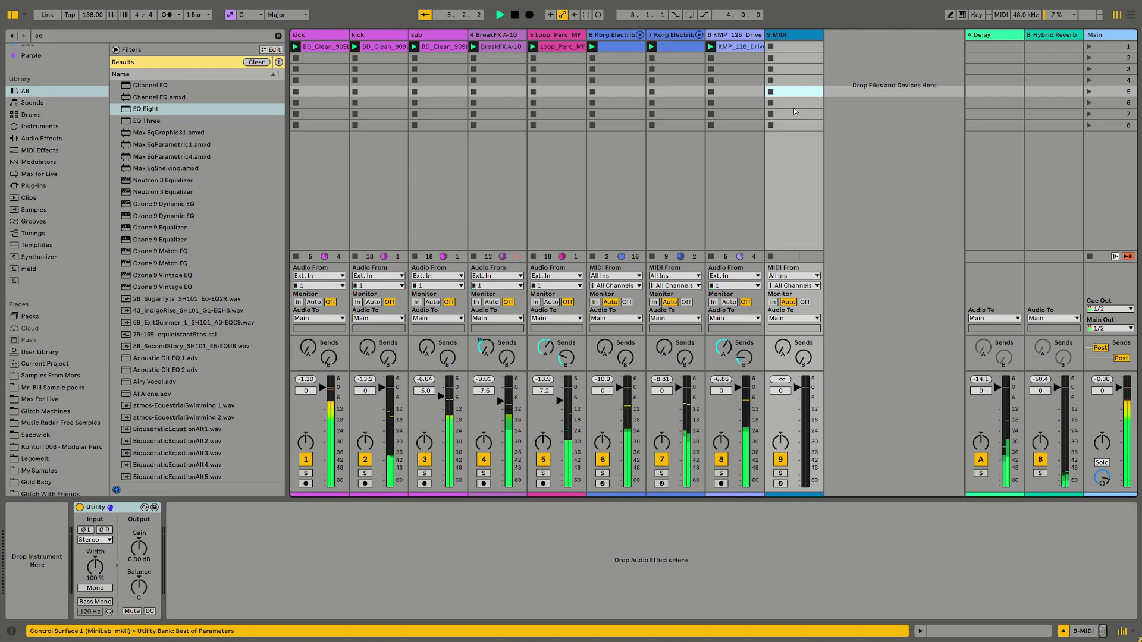
pyautogui.scroll(-5, 38, 414)
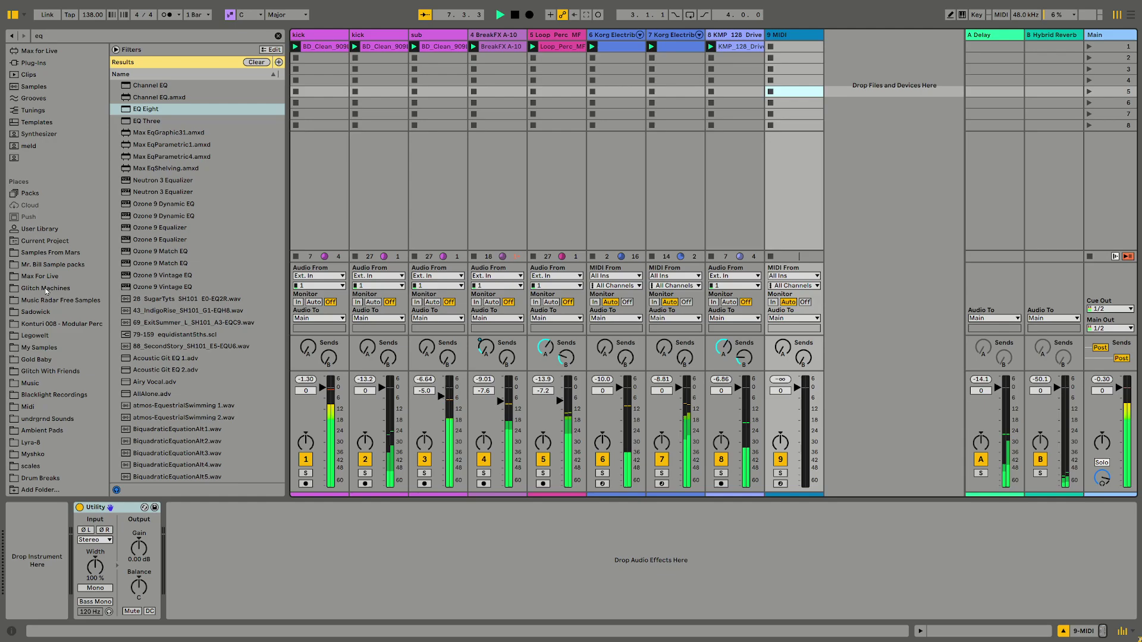
pyautogui.click(46, 290)
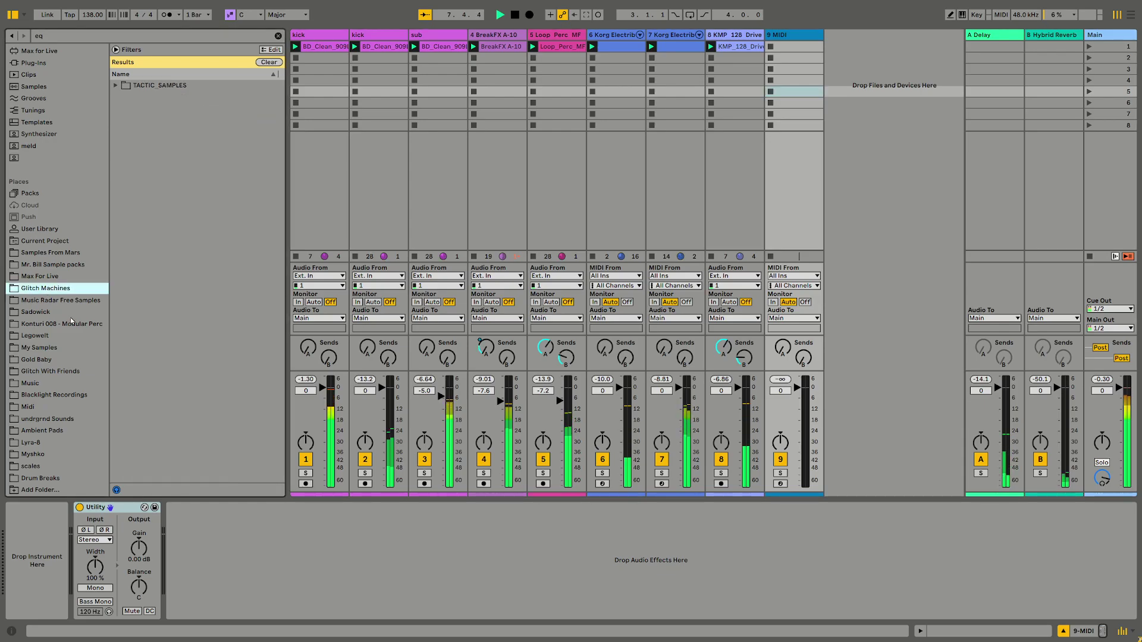
pyautogui.click(115, 86)
pyautogui.click(123, 97)
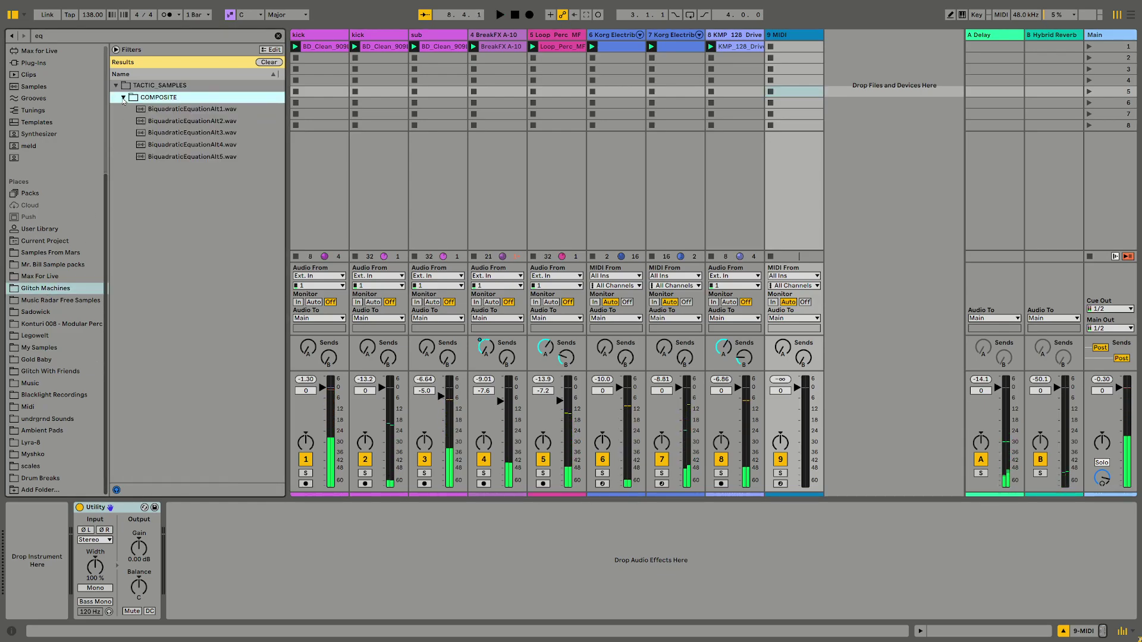
pyautogui.click(278, 37)
pyautogui.click(118, 146)
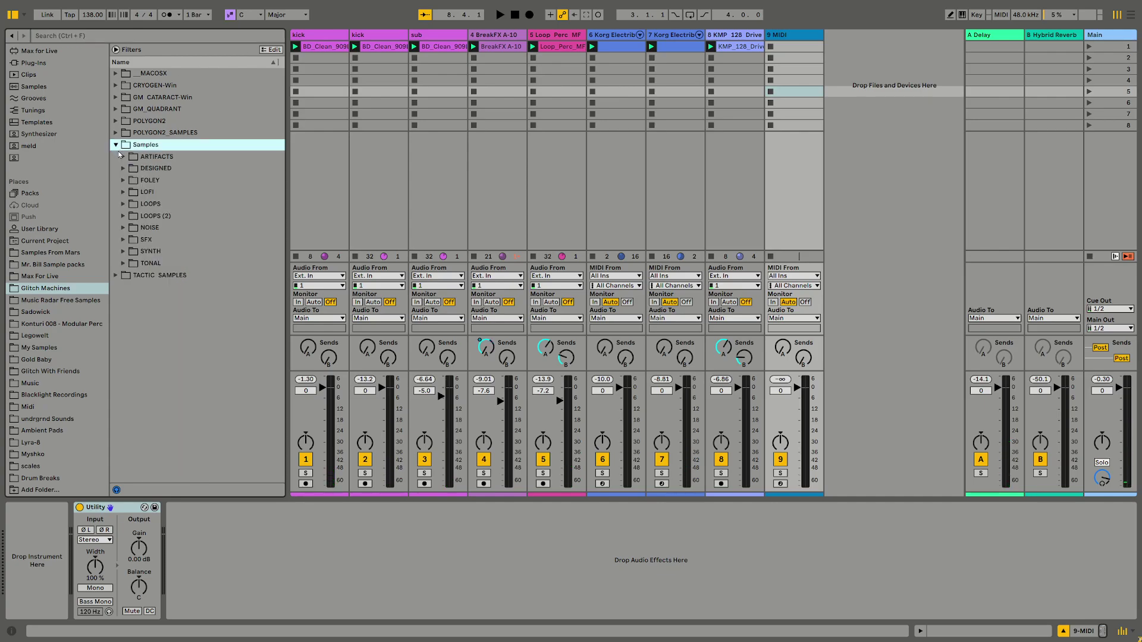
# Audition samples in the FOLEY and DESIGNED folders, including BakedBeans3.wav, AlloxxTimeSiren.wav and BiotropicLabyrinth20.wav
pyautogui.click(123, 180)
pyautogui.click(153, 205)
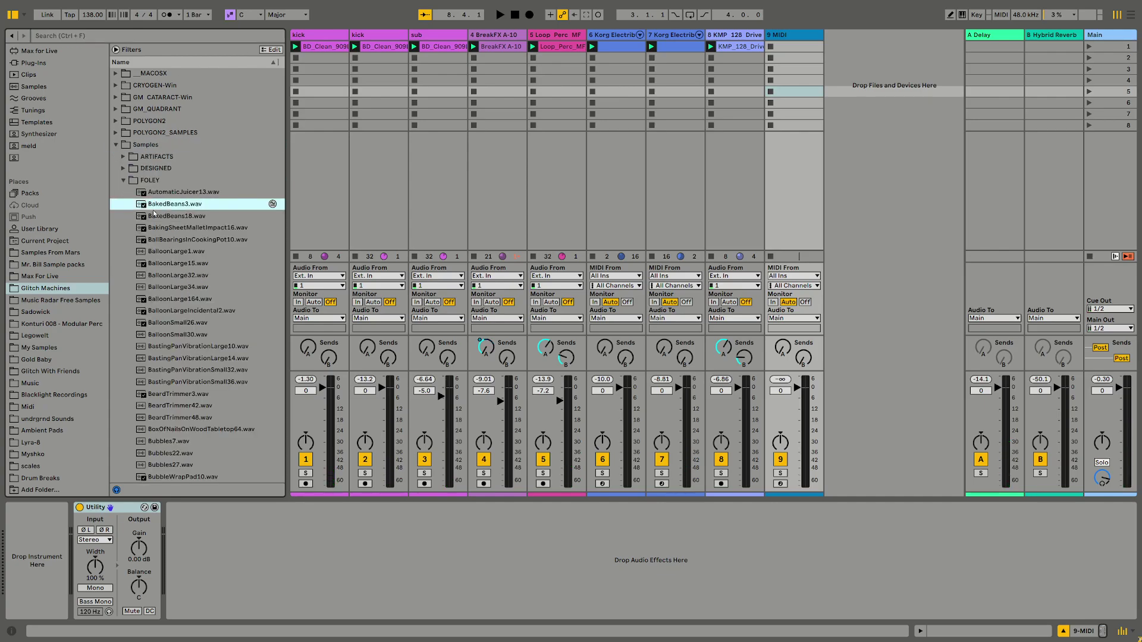
pyautogui.click(123, 180)
pyautogui.click(123, 168)
pyautogui.click(146, 204)
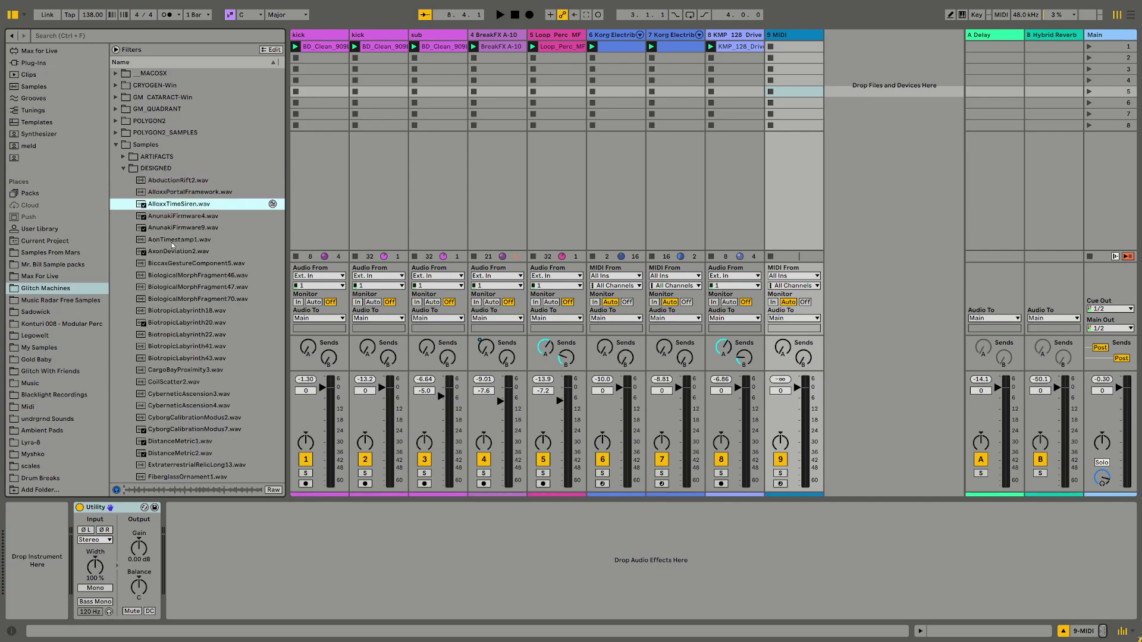
pyautogui.scroll(-3, 171, 242)
pyautogui.click(165, 290)
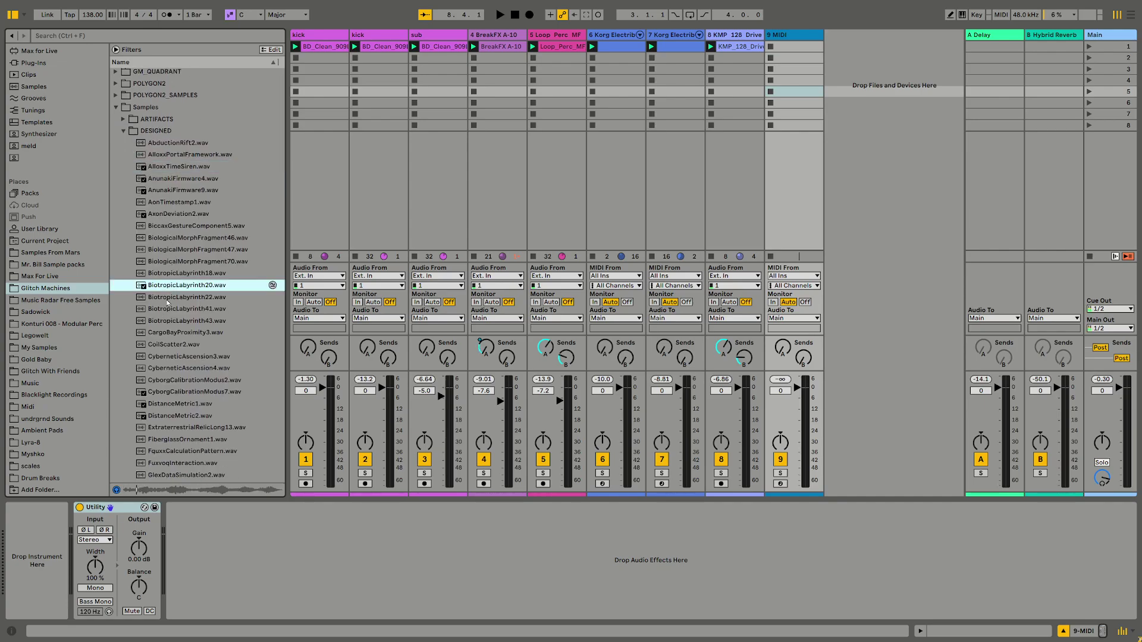
pyautogui.scroll(-3, 169, 303)
# Place DistanceMetric1.wav from DESIGNED on a new audio track and delete the empty MIDI track 9
pyautogui.click(181, 329)
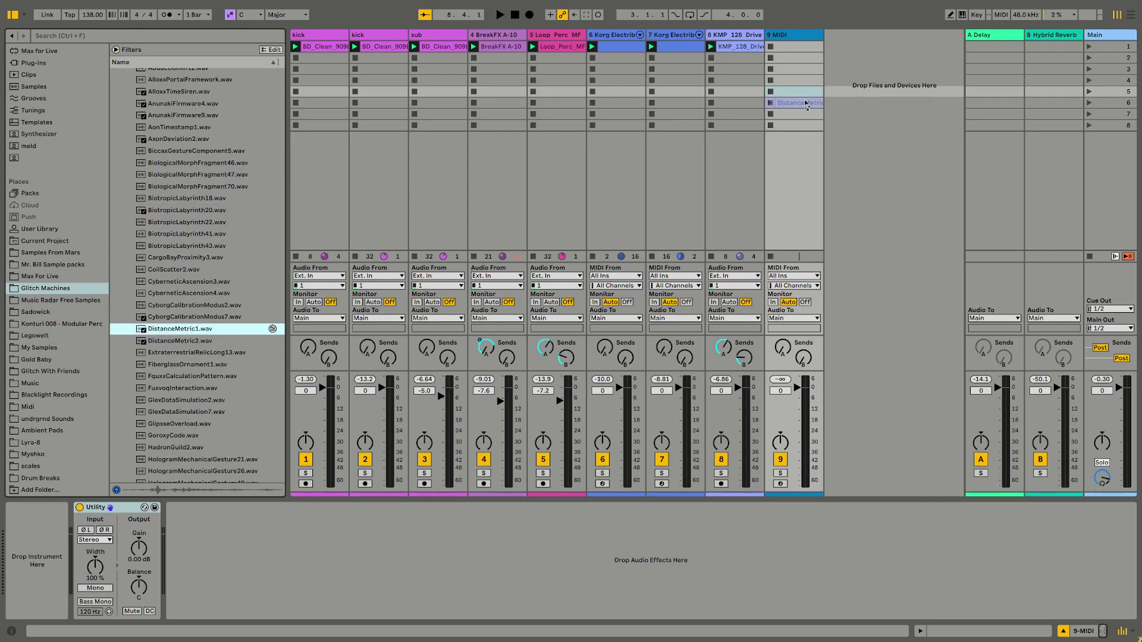
pyautogui.moveTo(812, 42); pyautogui.dragTo(803, 41)
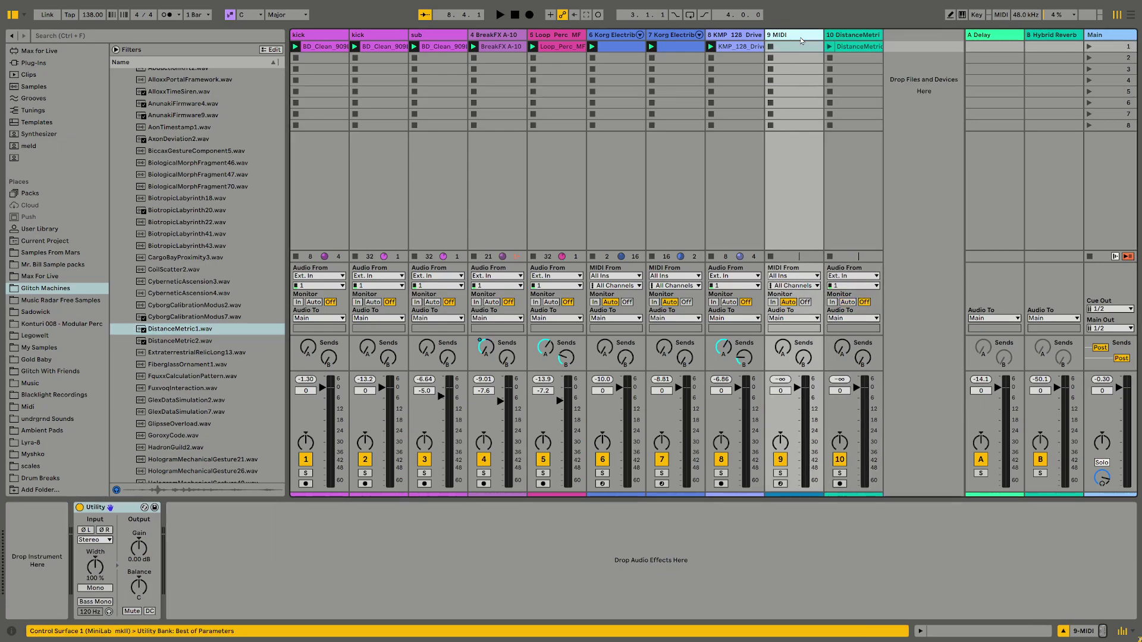
pyautogui.press('Delete')
# Launch the DistanceMetric1 clip with the loop, reverse its sample and turn on warping
pyautogui.press('space')
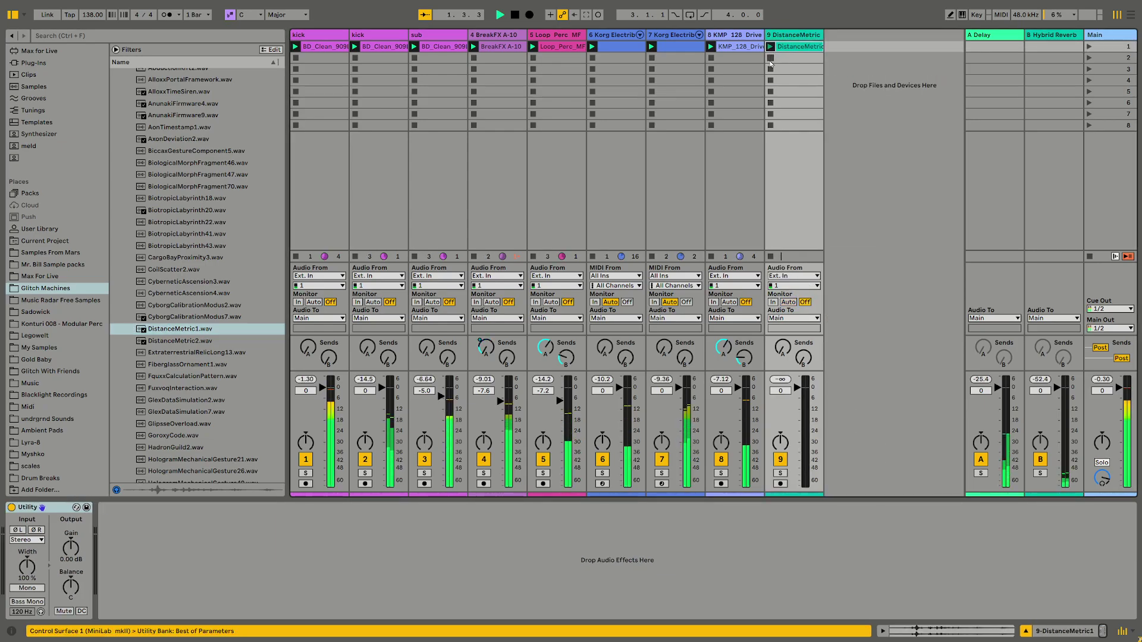
pyautogui.click(770, 47)
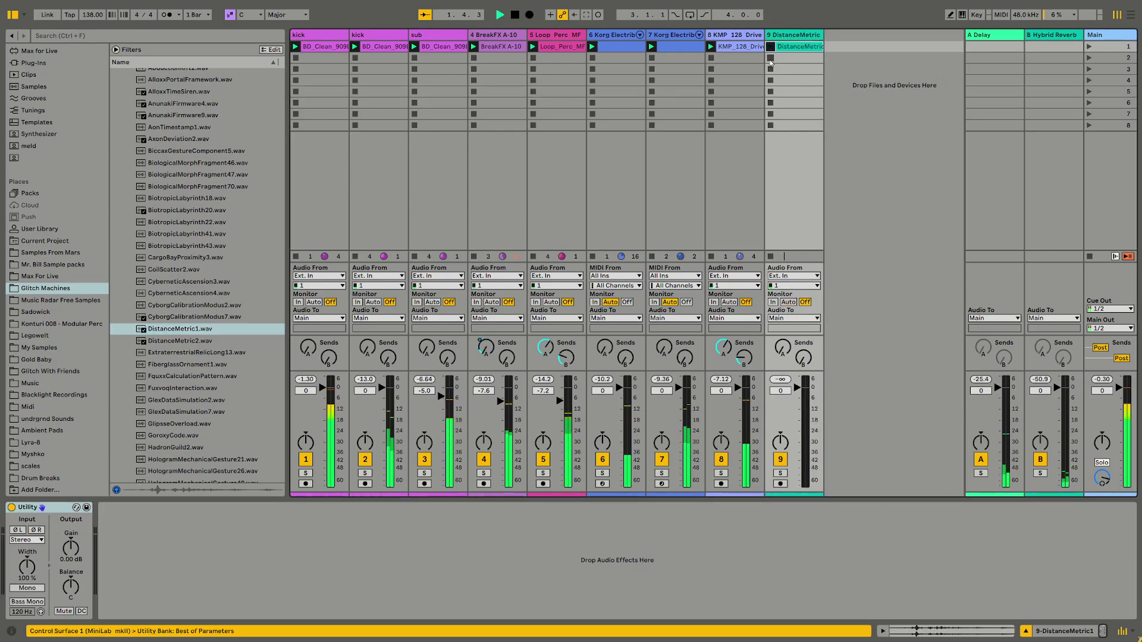
pyautogui.doubleClick(808, 50)
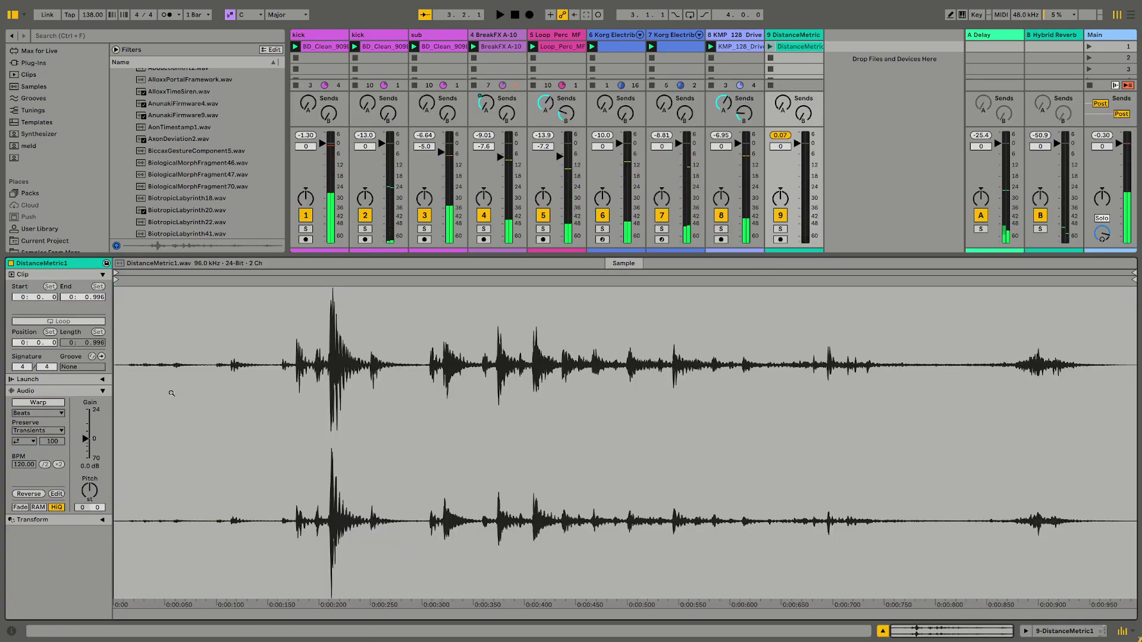
pyautogui.click(28, 493)
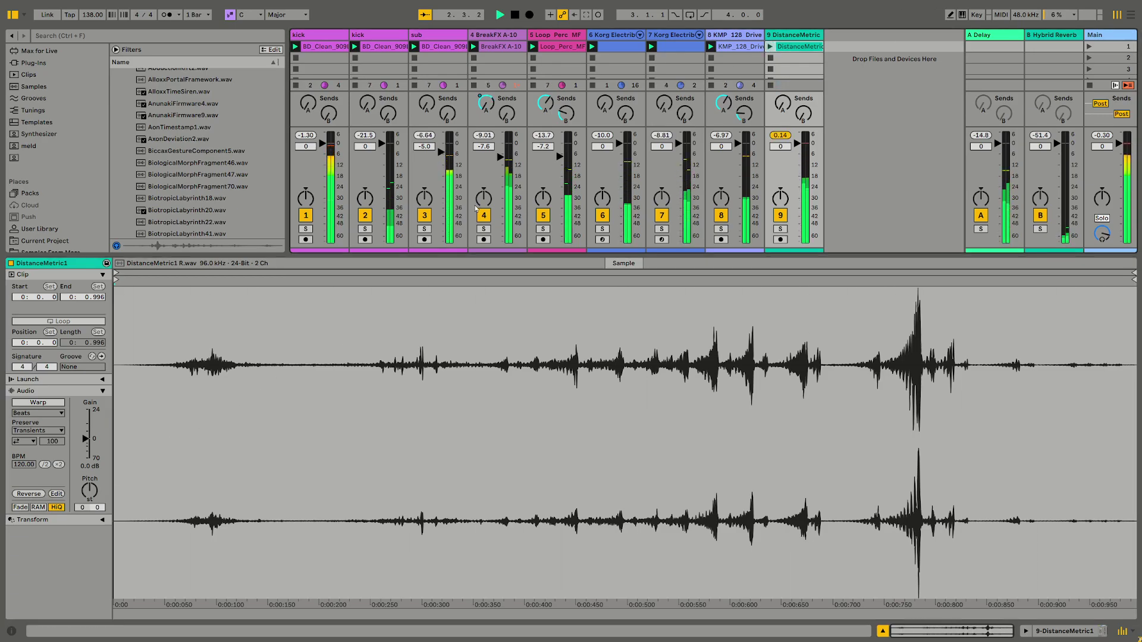
pyautogui.click(37, 404)
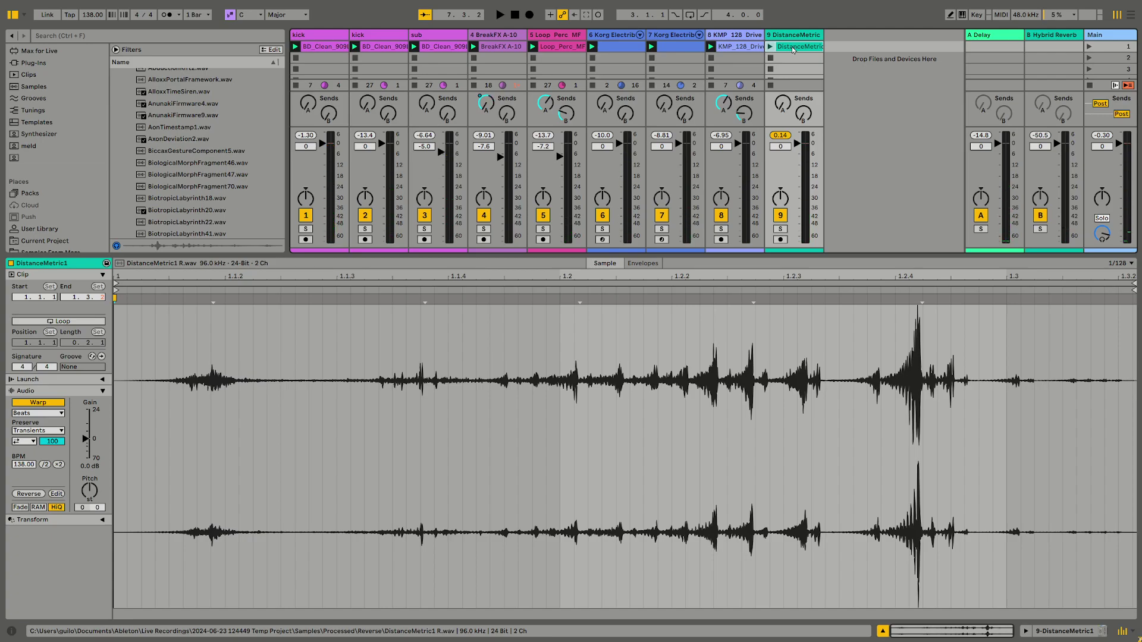
# Insert a MIDI track, load the reversed DistanceMetric1 clip into it as a Simpler instrument, and delete the source audio track
pyautogui.click(839, 51)
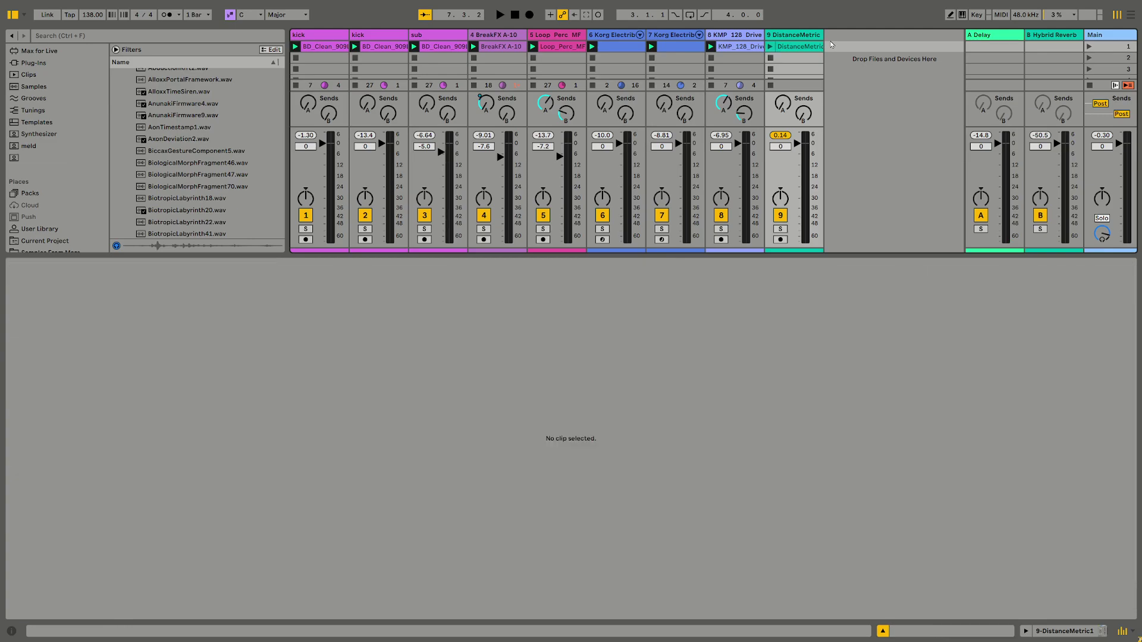
pyautogui.rightClick(839, 51)
pyautogui.click(870, 57)
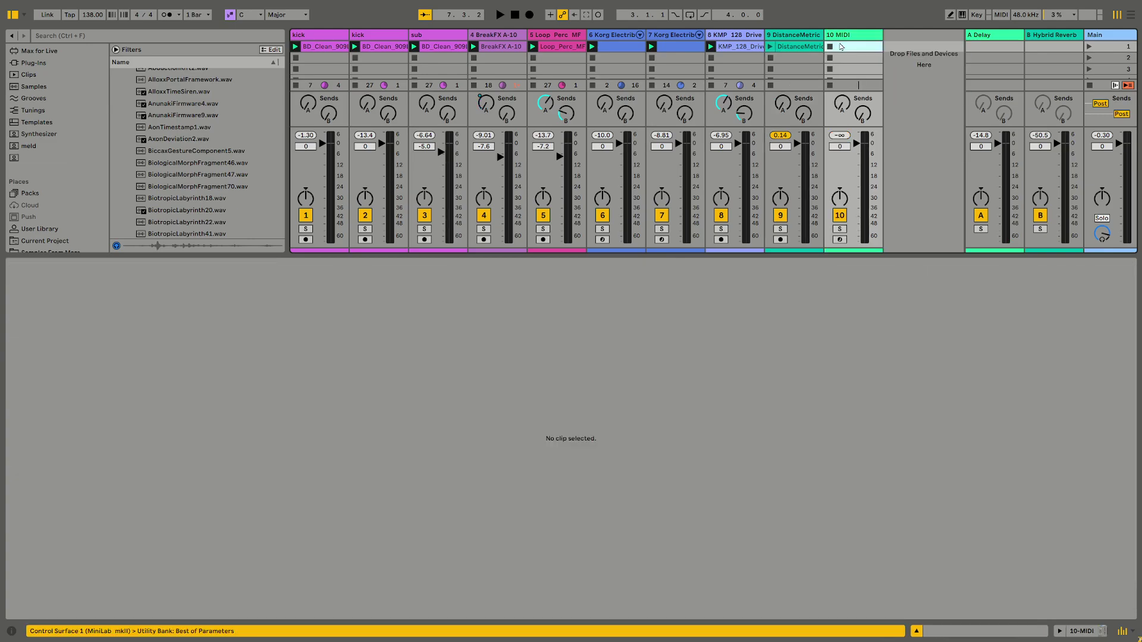
pyautogui.doubleClick(833, 37)
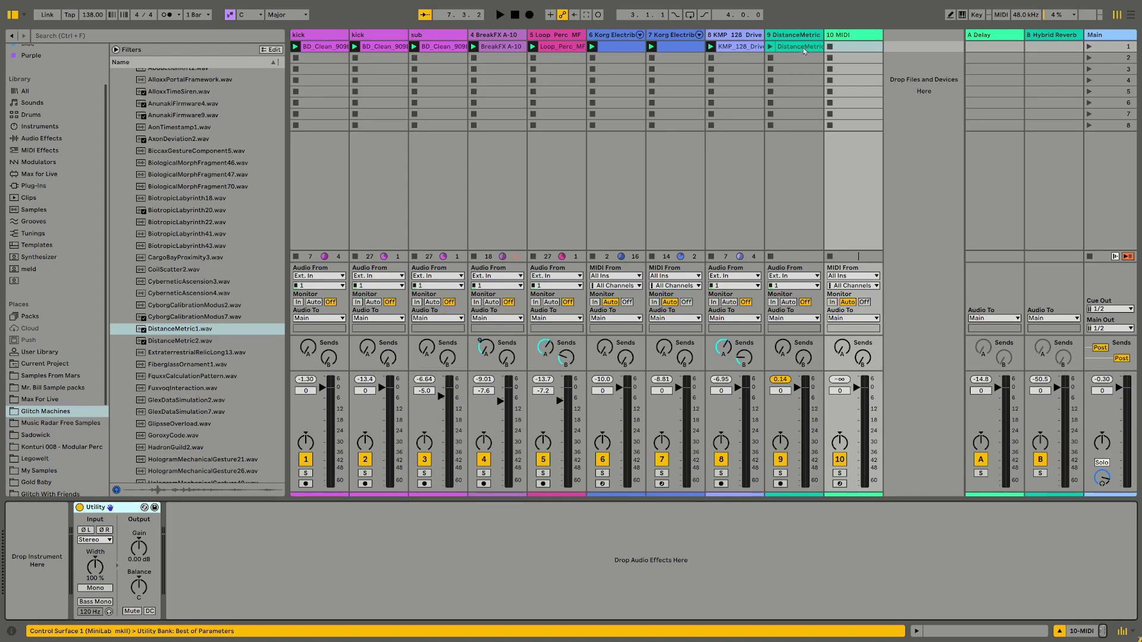
pyautogui.click(429, 544)
pyautogui.moveTo(422, 547); pyautogui.dragTo(392, 543)
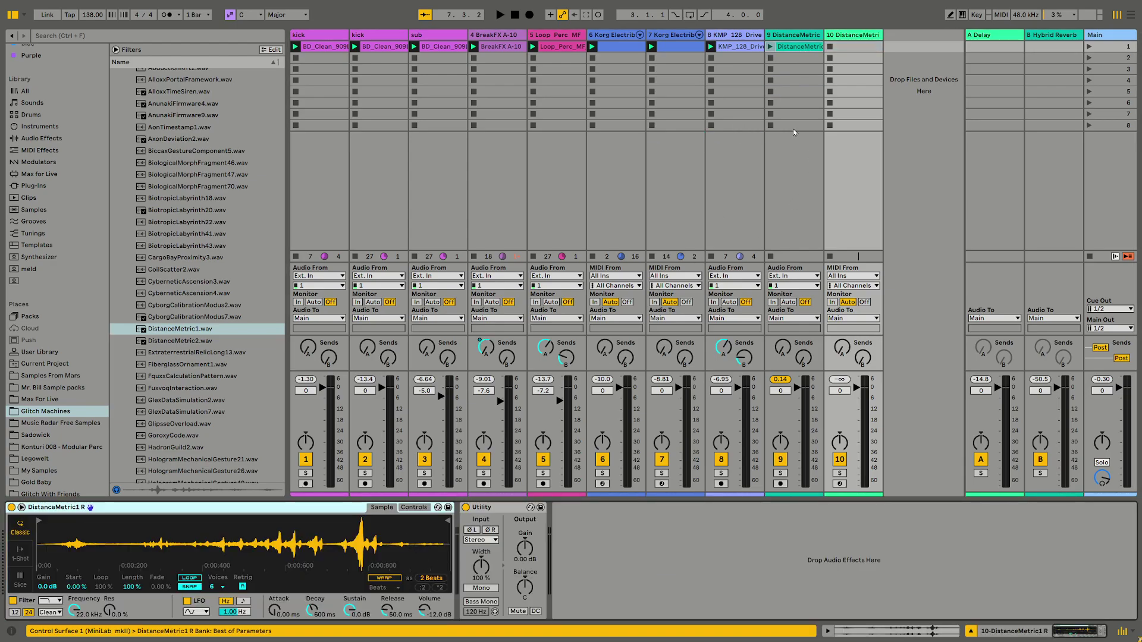
pyautogui.click(789, 57)
pyautogui.press('Delete')
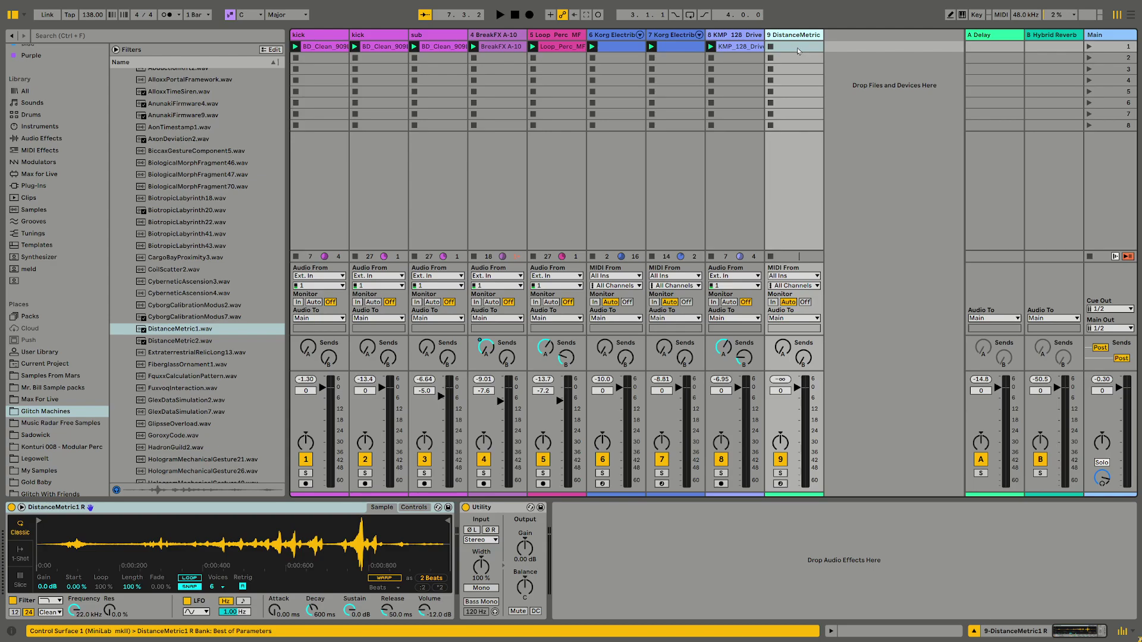
# Switch Simpler to 1-Shot mode and create an empty MIDI clip in track 9's first slot with scale mode off
pyautogui.click(21, 553)
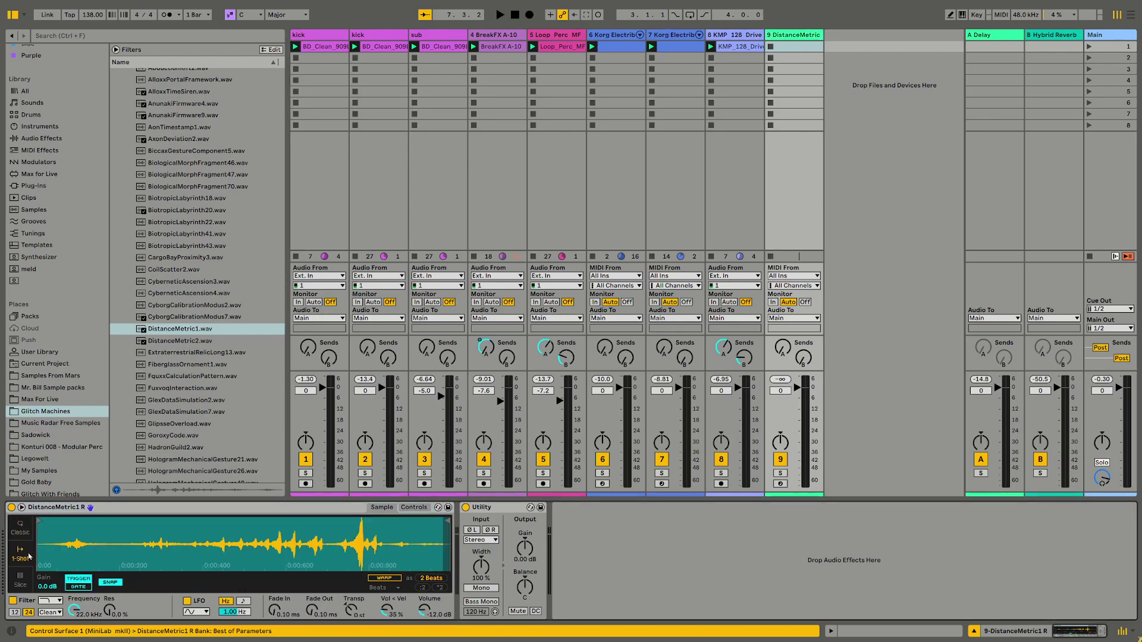
pyautogui.doubleClick(786, 51)
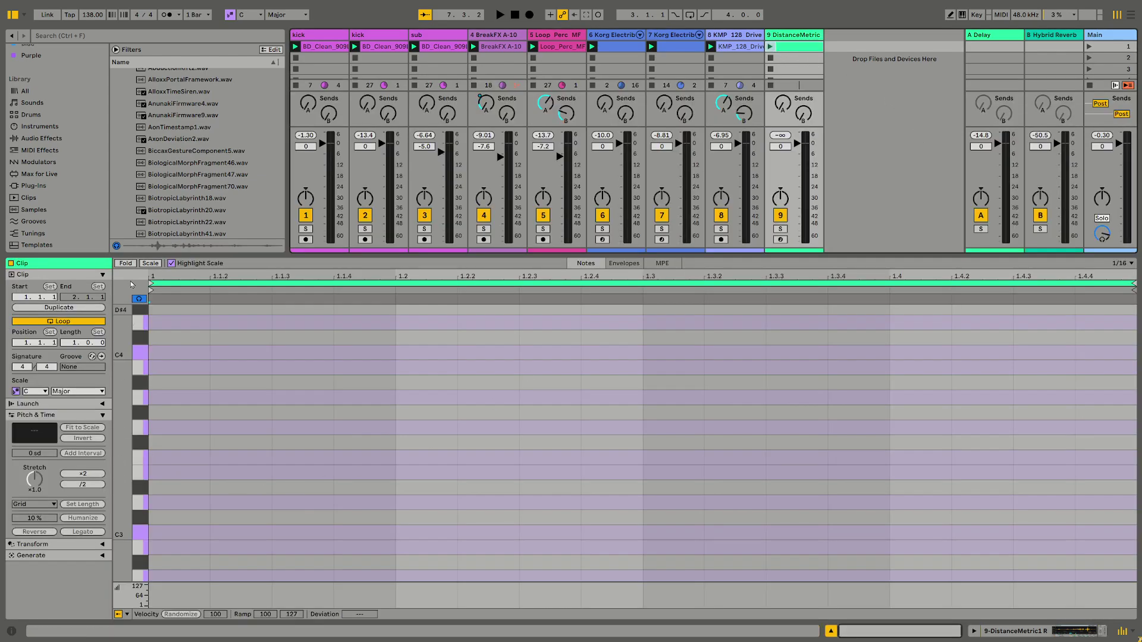
pyautogui.click(171, 264)
pyautogui.click(229, 15)
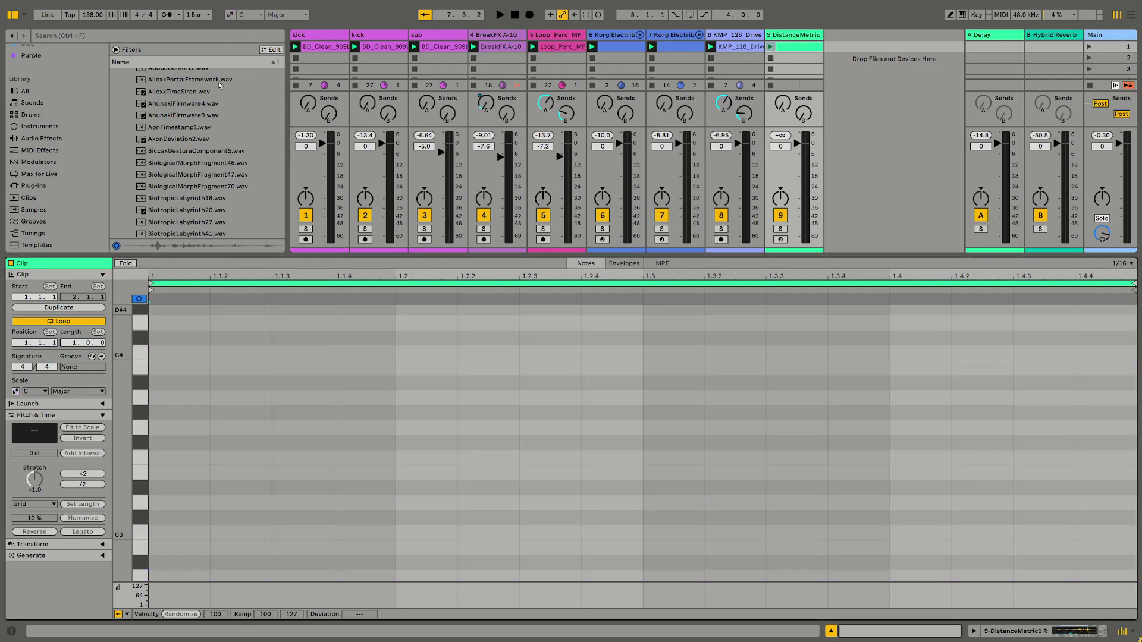
pyautogui.click(143, 535)
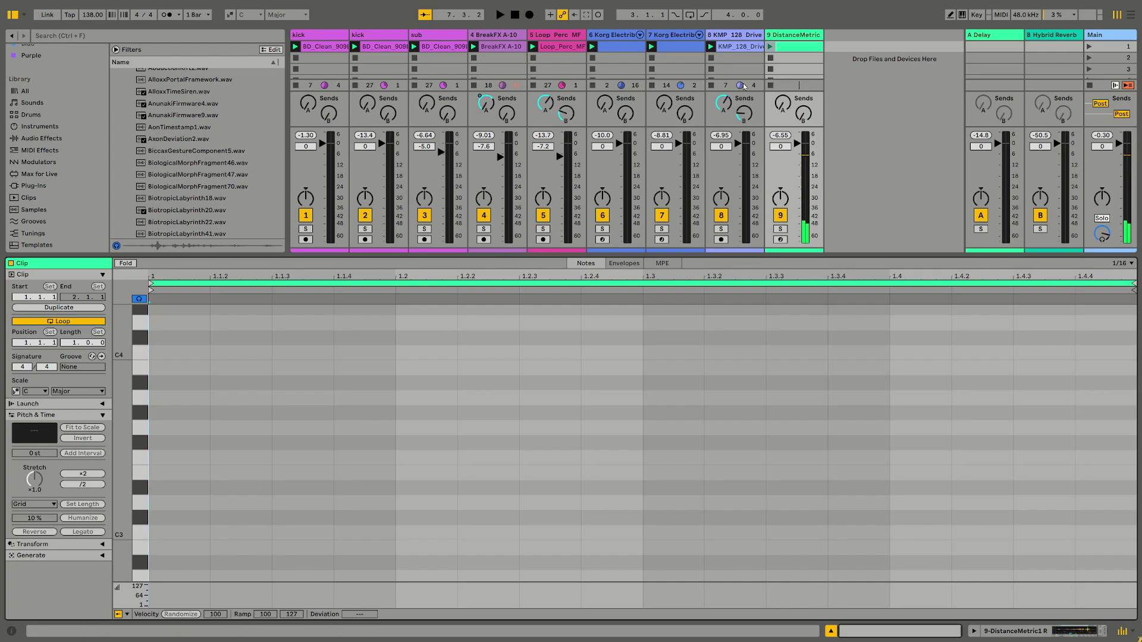
# Launch the new MIDI clip on track 9 and set its loop length to 4 bars
pyautogui.click(771, 47)
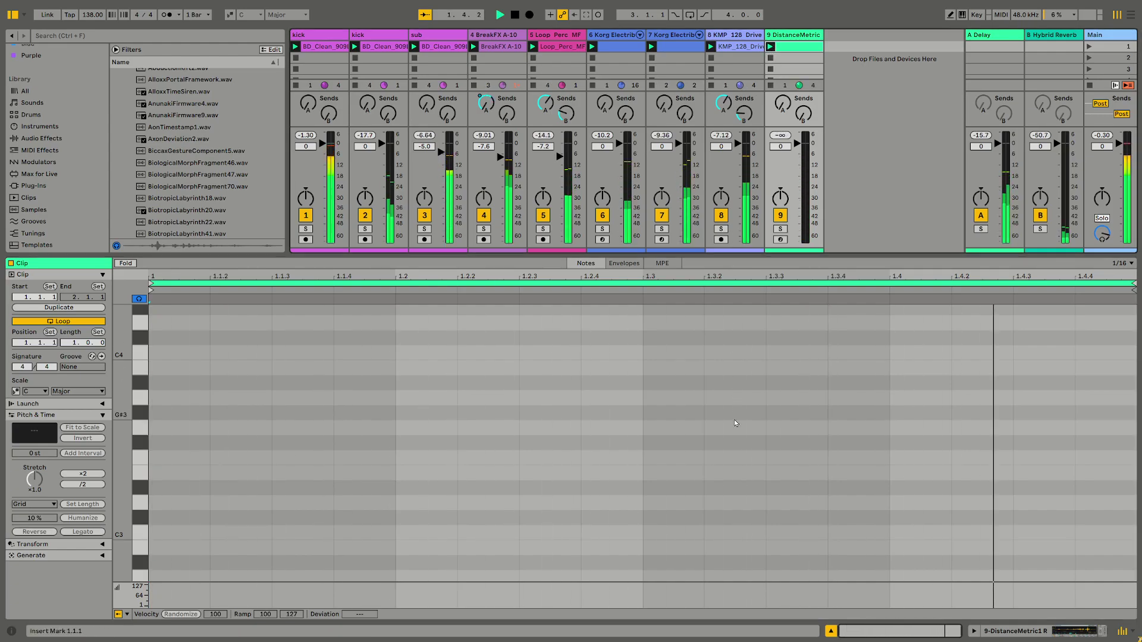
pyautogui.press('space')
pyautogui.click(72, 344)
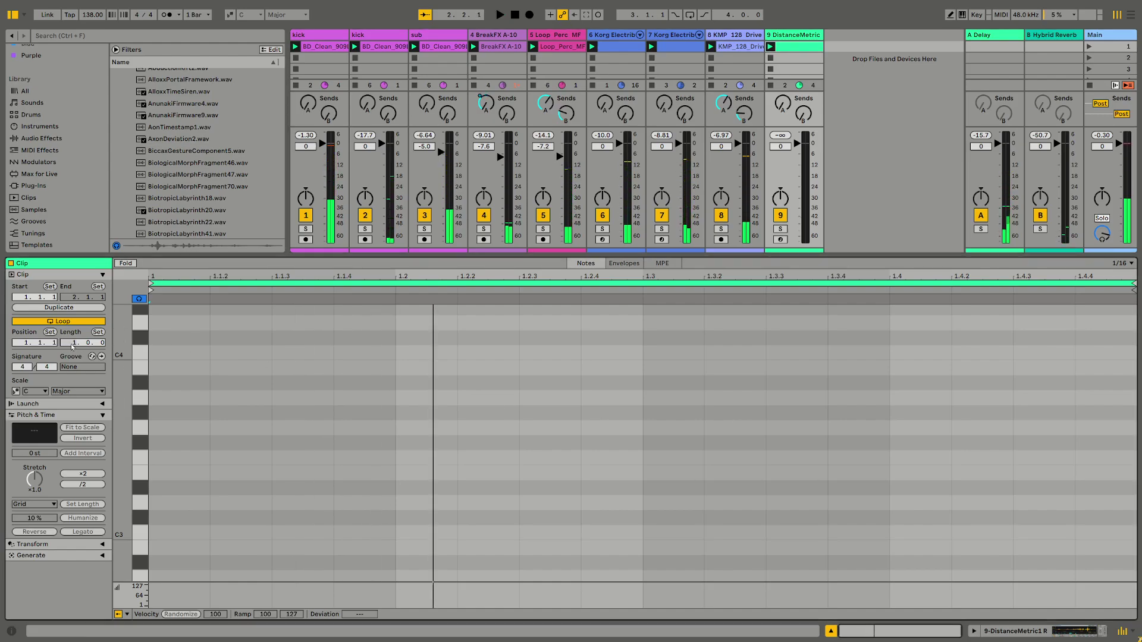
pyautogui.write('4')
pyautogui.press('Return')
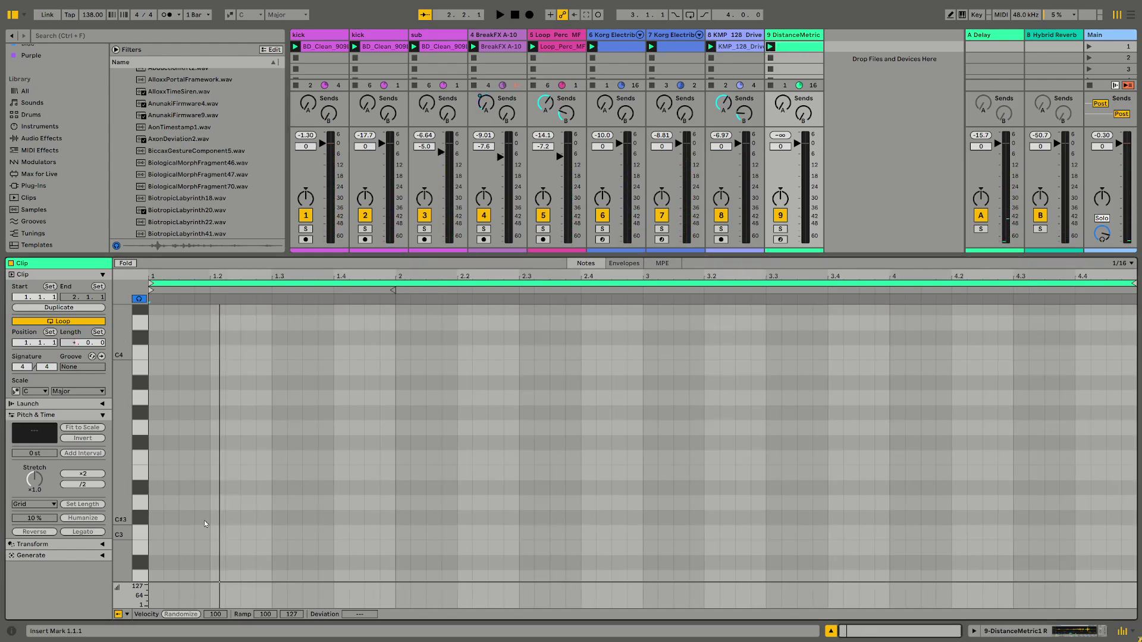
# During playback, add a sixteenth C3 note at the start of bar 4 and raise track 9's Delay and Hybrid Reverb sends
pyautogui.press('space')
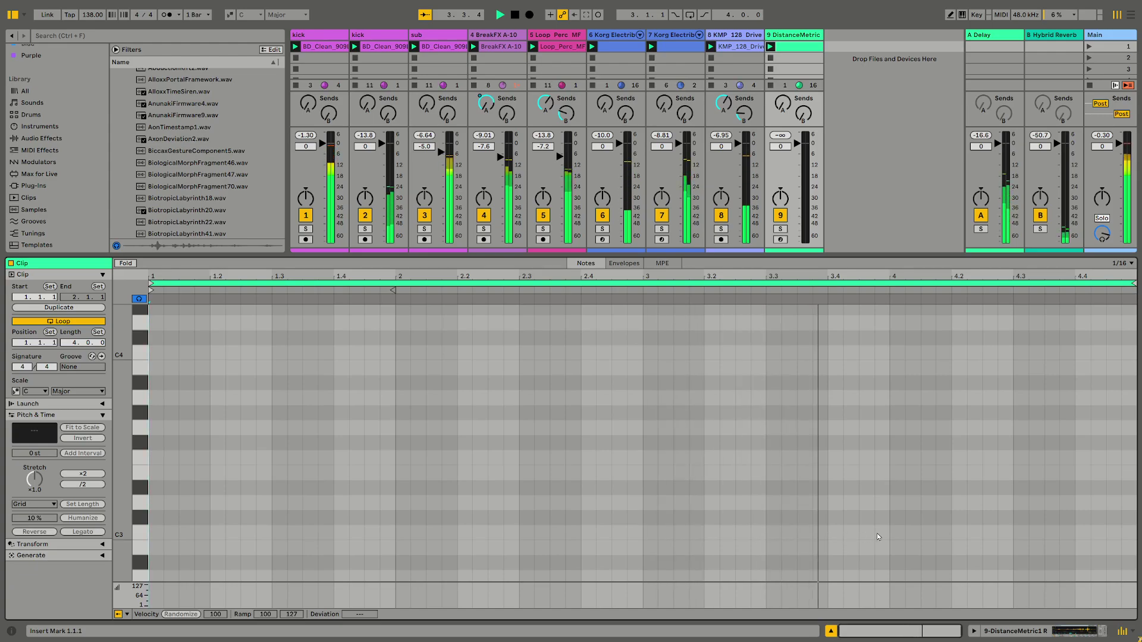
pyautogui.doubleClick(895, 532)
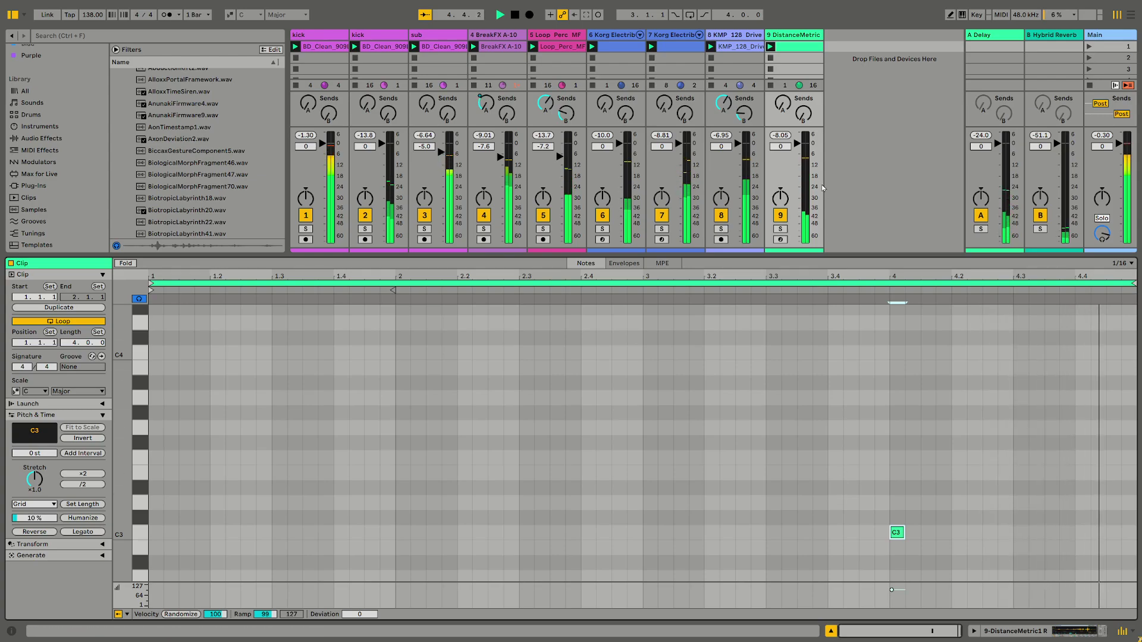
pyautogui.moveTo(803, 113); pyautogui.dragTo(782, 50)
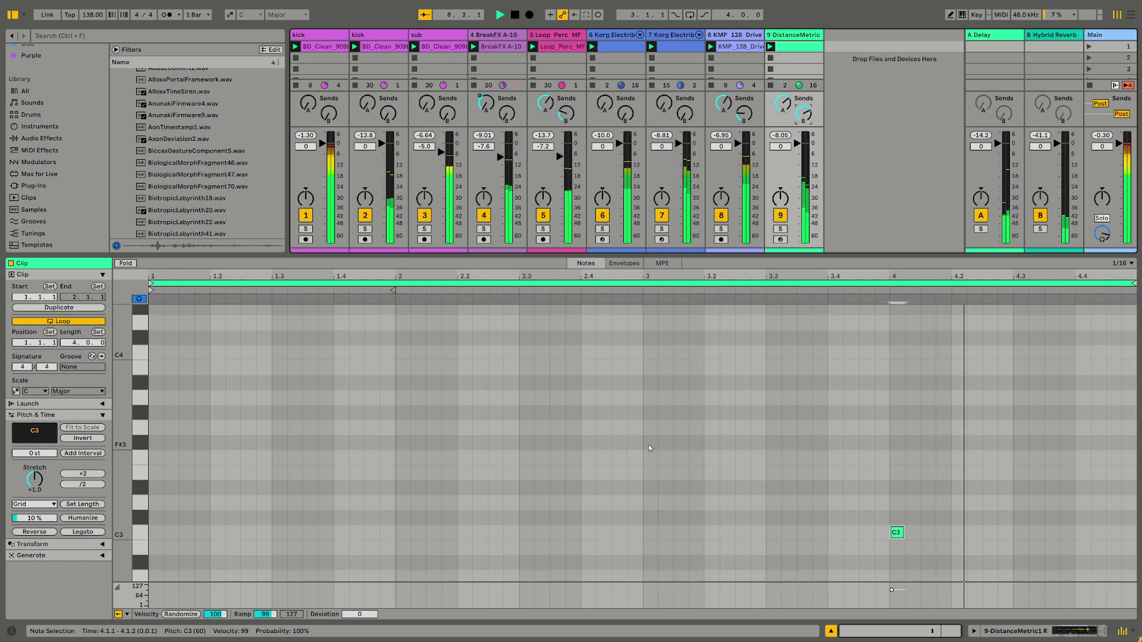
# Collapse the clip view and narrow the browser so the session and mixer fill the window during playback
pyautogui.click(696, 56)
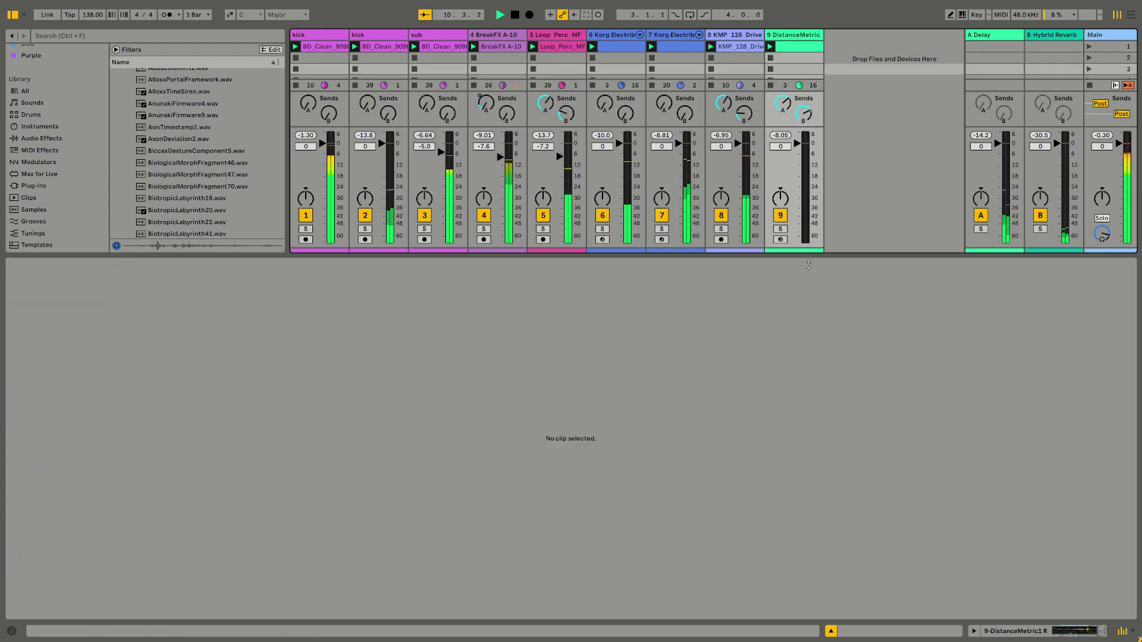
pyautogui.moveTo(808, 266); pyautogui.dragTo(808, 619)
pyautogui.rightClick(850, 60)
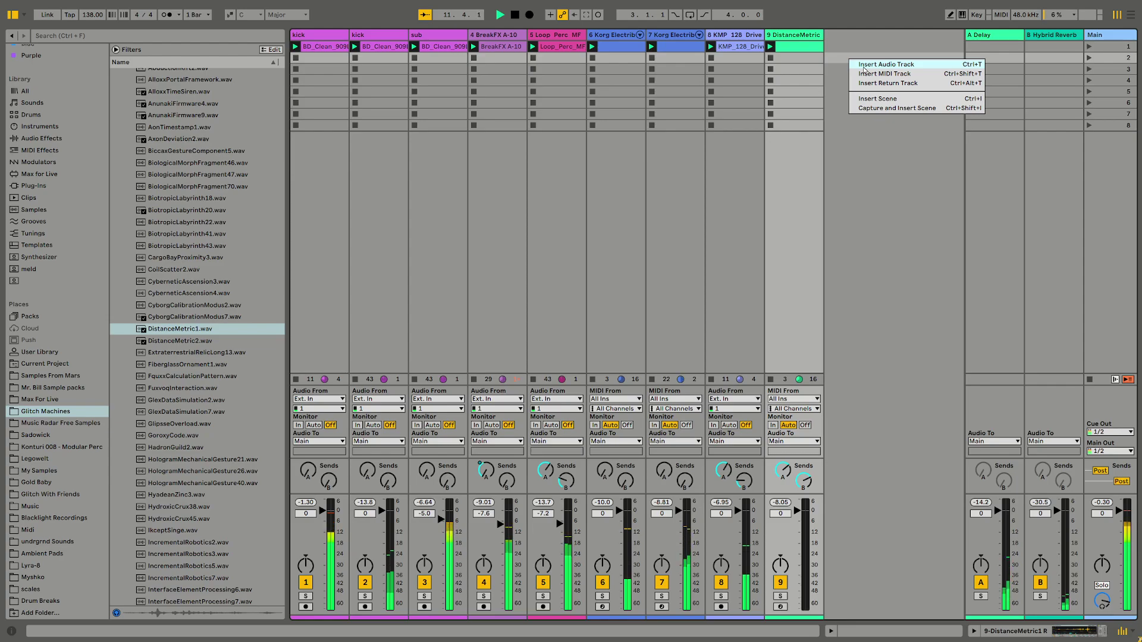
pyautogui.click(869, 311)
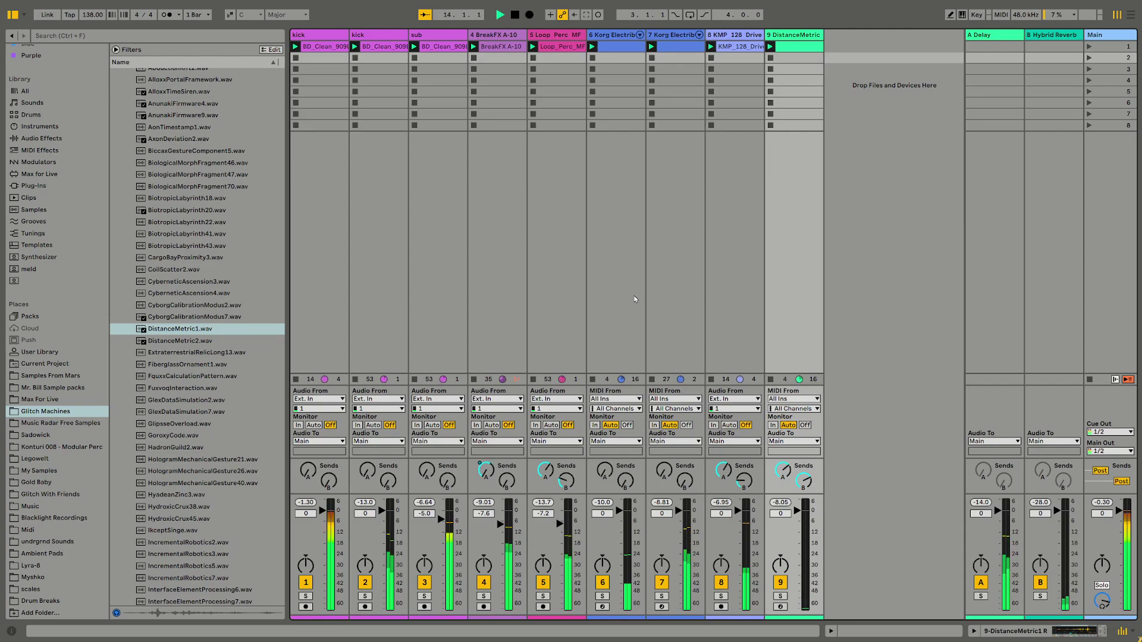
pyautogui.moveTo(287, 238); pyautogui.dragTo(101, 229)
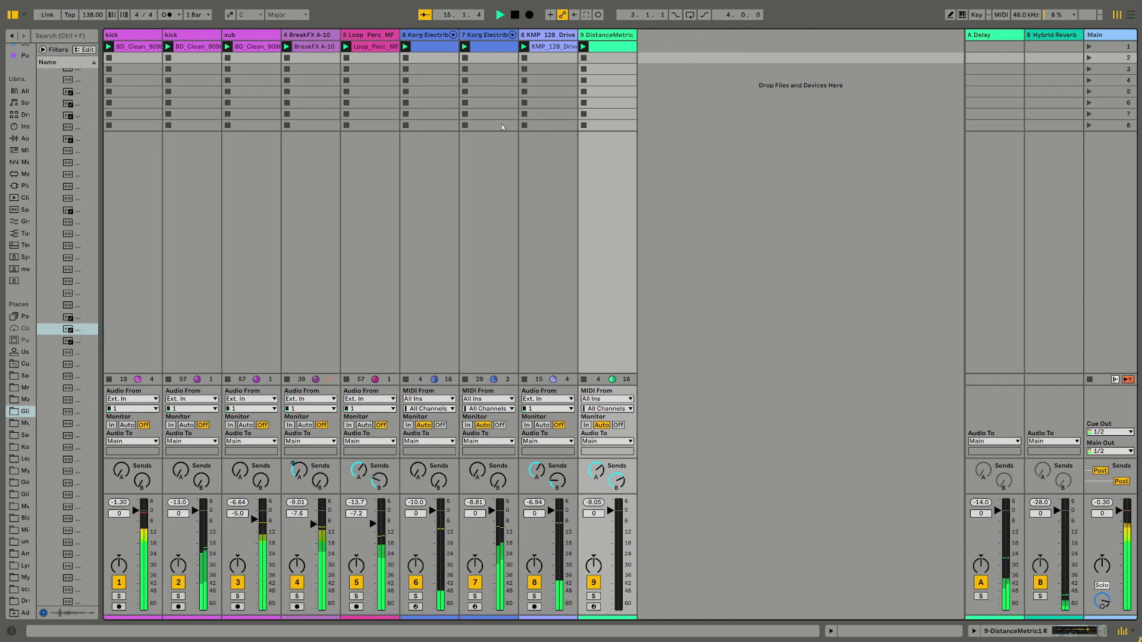
# Stop all playing clips and leave full-screen mode
pyautogui.click(844, 116)
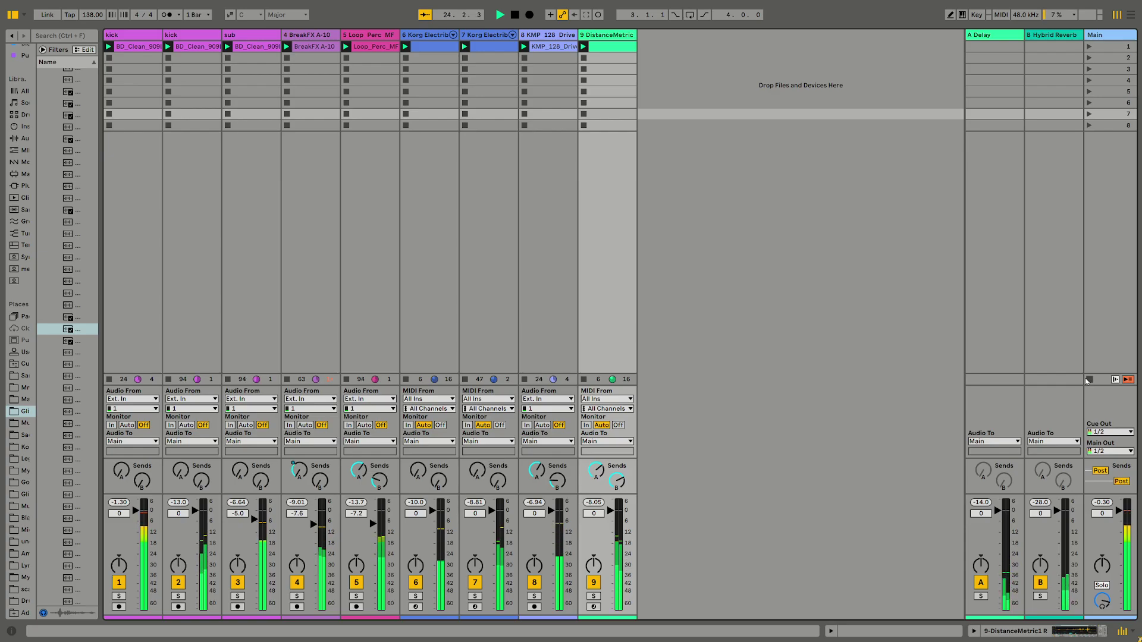
pyautogui.click(1089, 380)
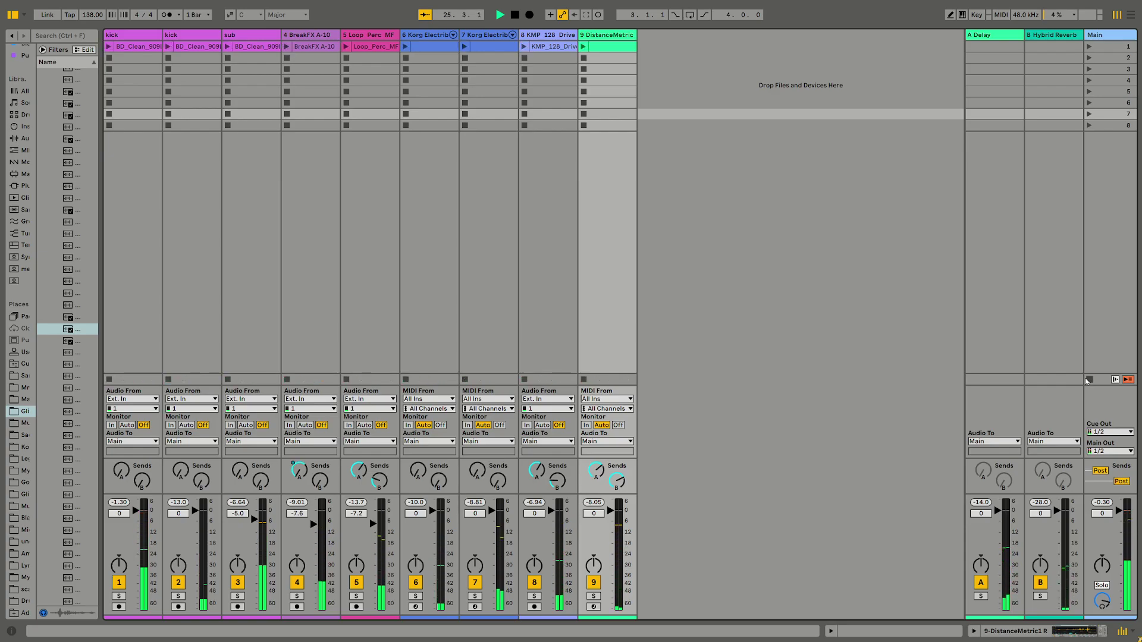
pyautogui.press('F11')
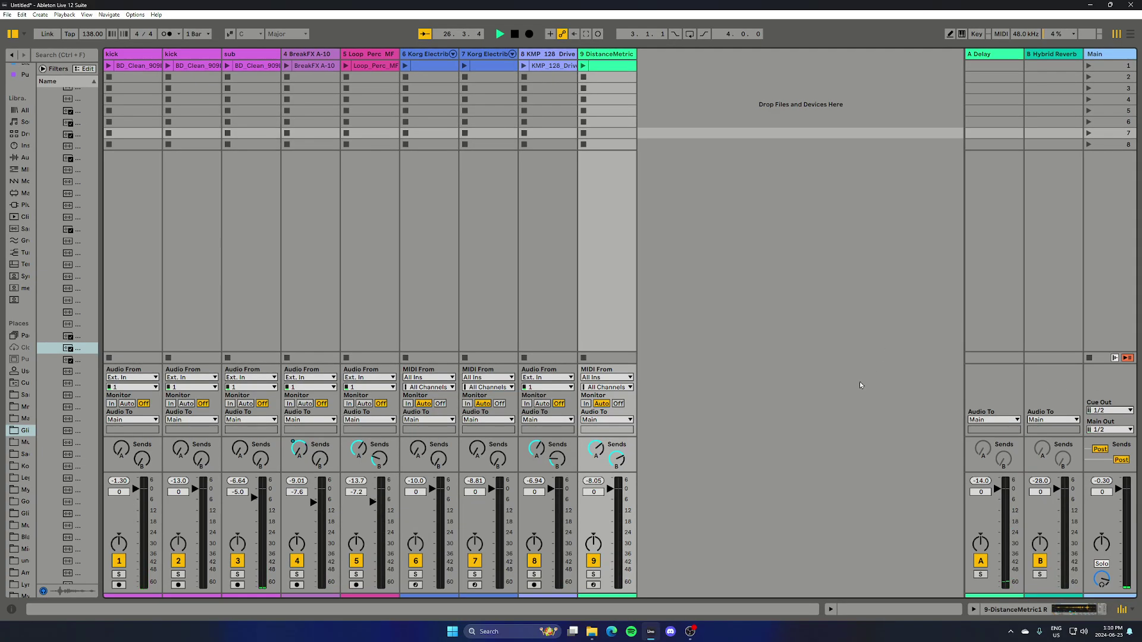